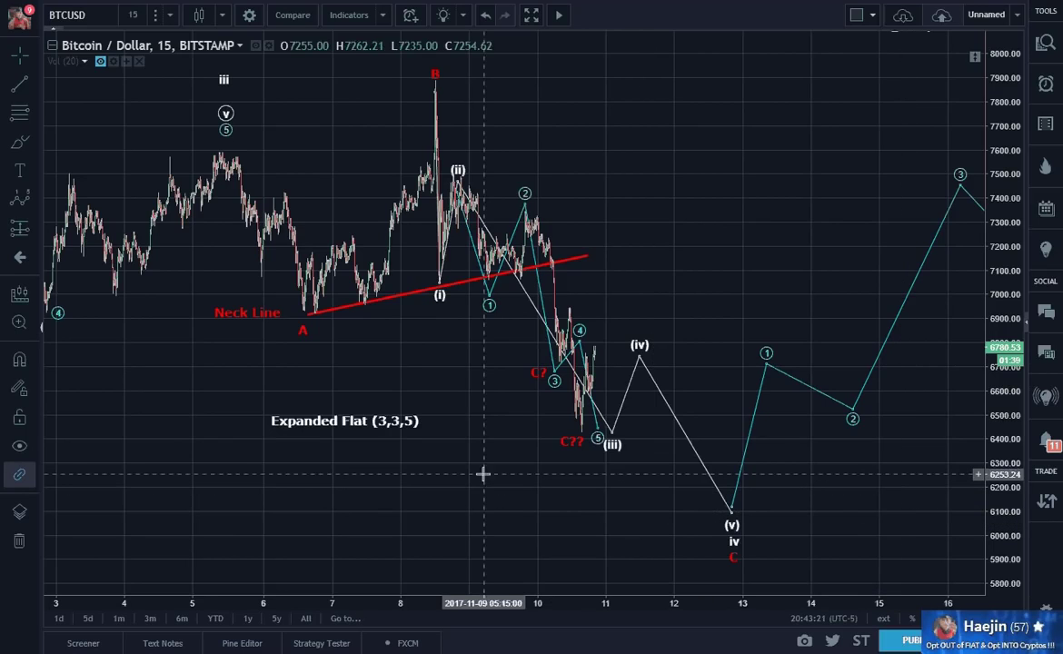
# Step: Delete the red "C?" label beside circled wave 3
pyautogui.moveTo(408, 399); pyautogui.dragTo(453, 403)
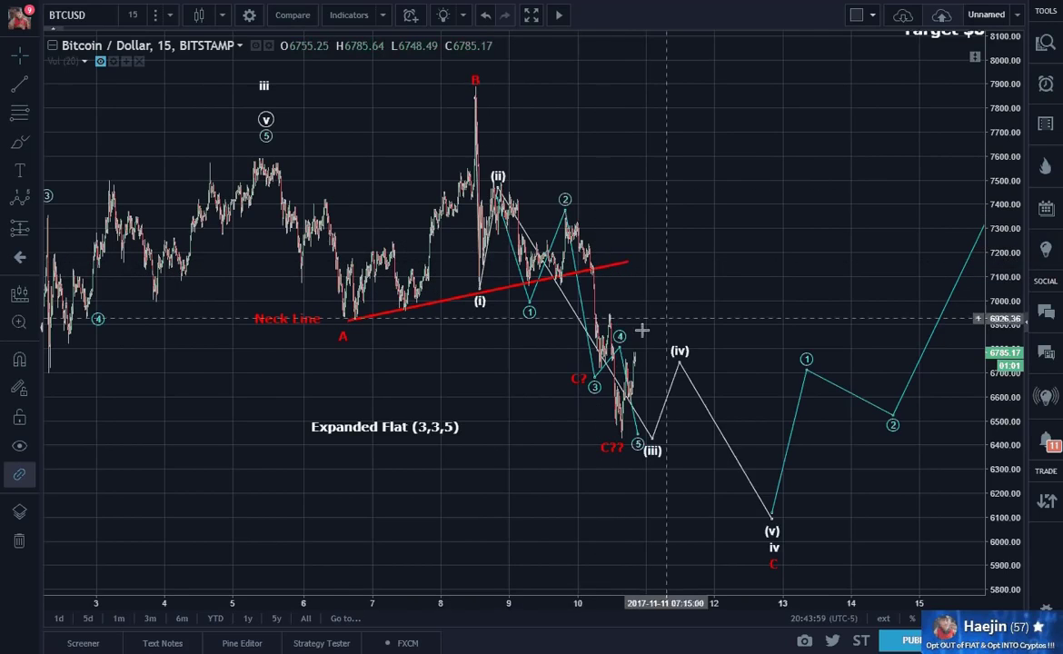
pyautogui.click(576, 380)
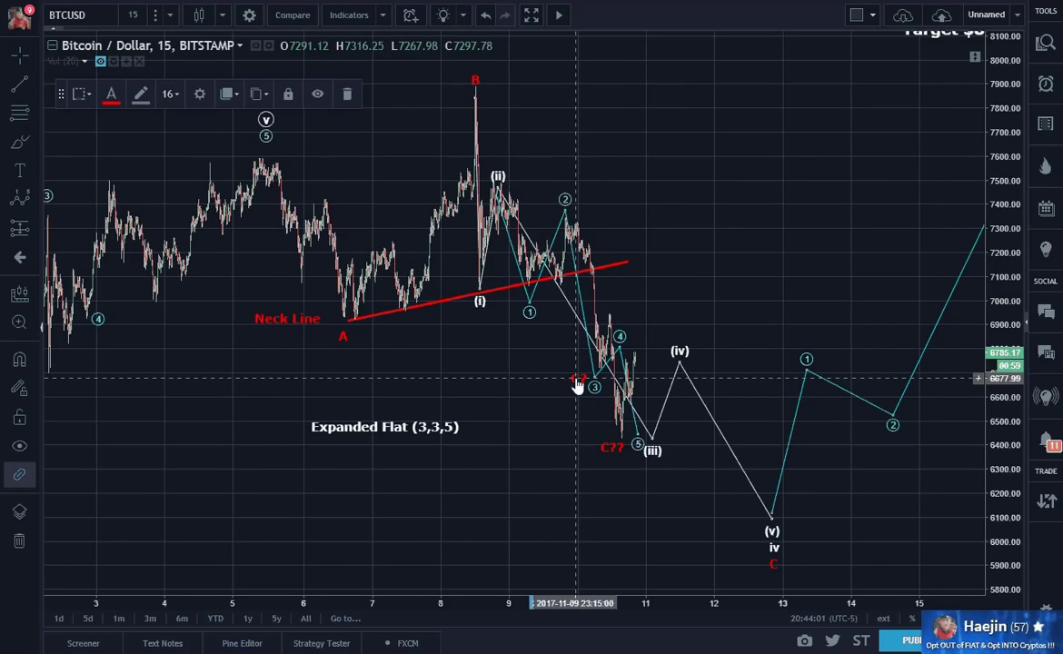
pyautogui.press('Delete')
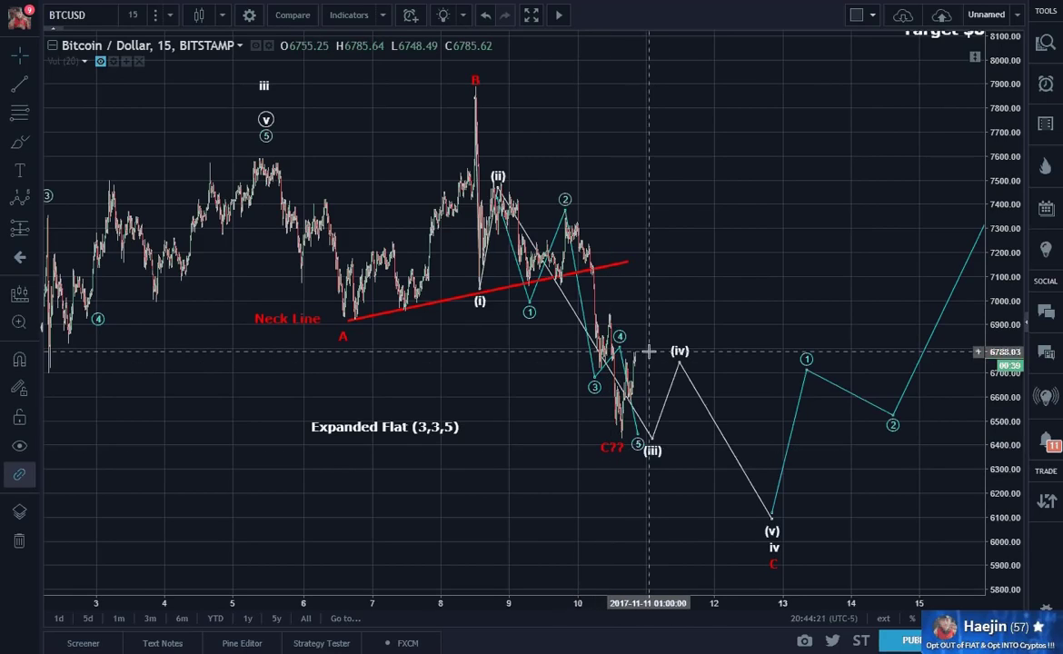
# Step: Examine the latest price action around circled waves 3 to 5 and the projected (iii)–(iv) swing up close
pyautogui.scroll(3, 755, 367)
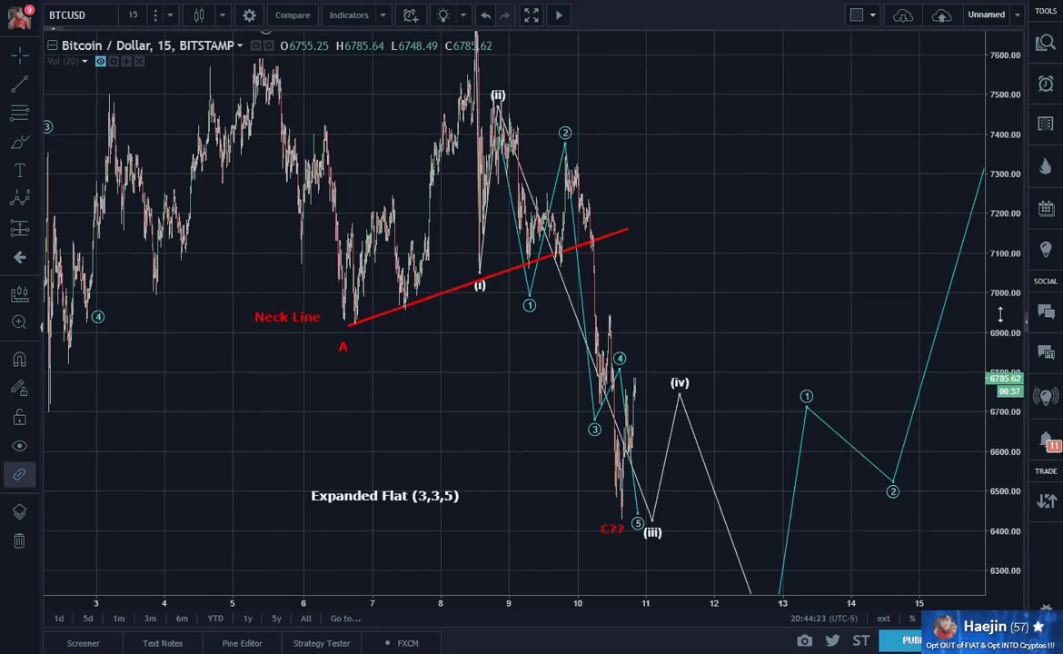
pyautogui.scroll(2, 754, 367)
pyautogui.moveTo(596, 334); pyautogui.dragTo(780, 264)
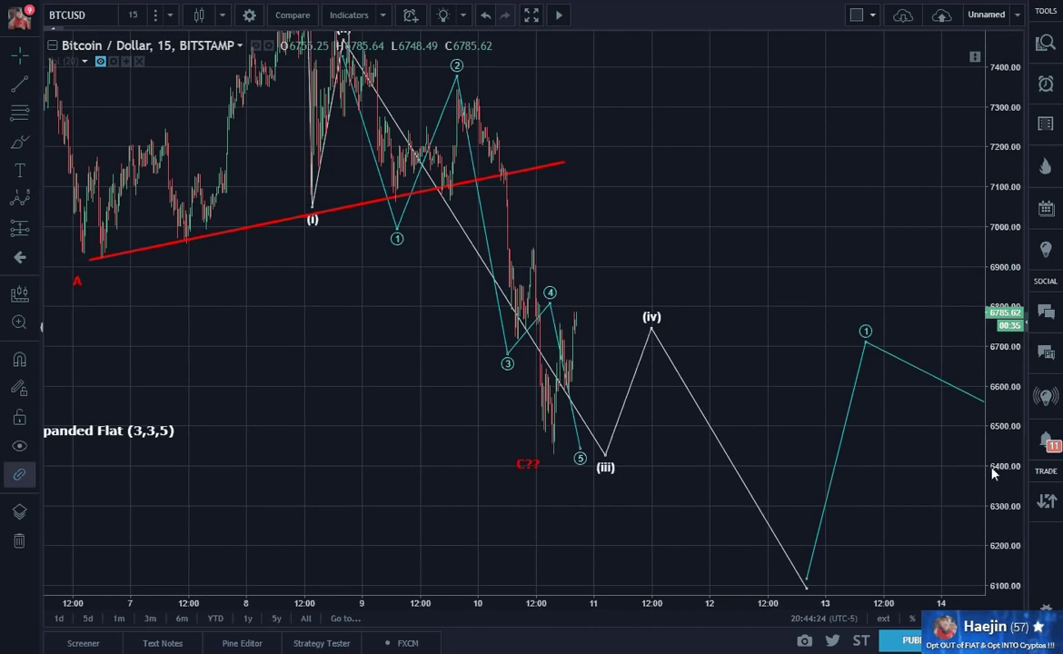
pyautogui.moveTo(997, 472); pyautogui.dragTo(1008, 394)
pyautogui.scroll(2, 742, 389)
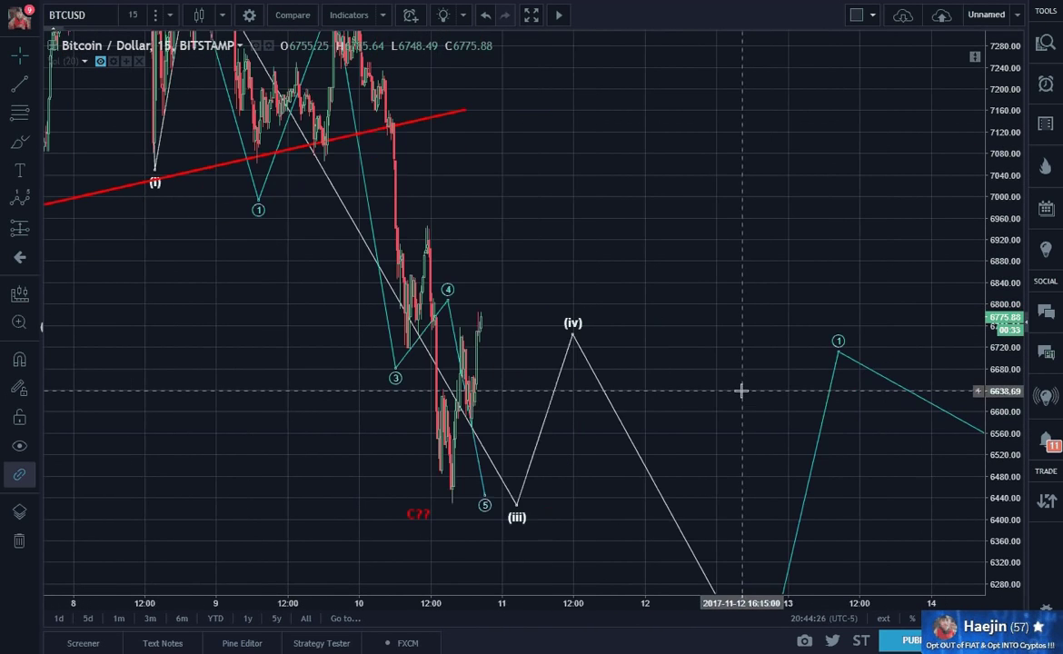
pyautogui.moveTo(696, 388); pyautogui.dragTo(817, 389)
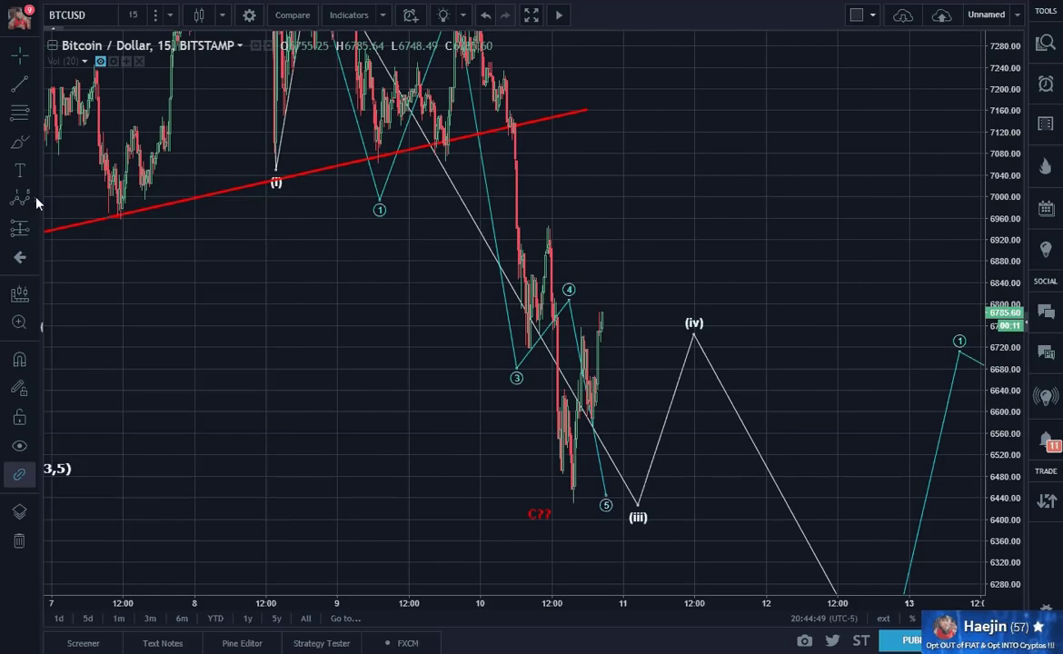
pyautogui.click(36, 199)
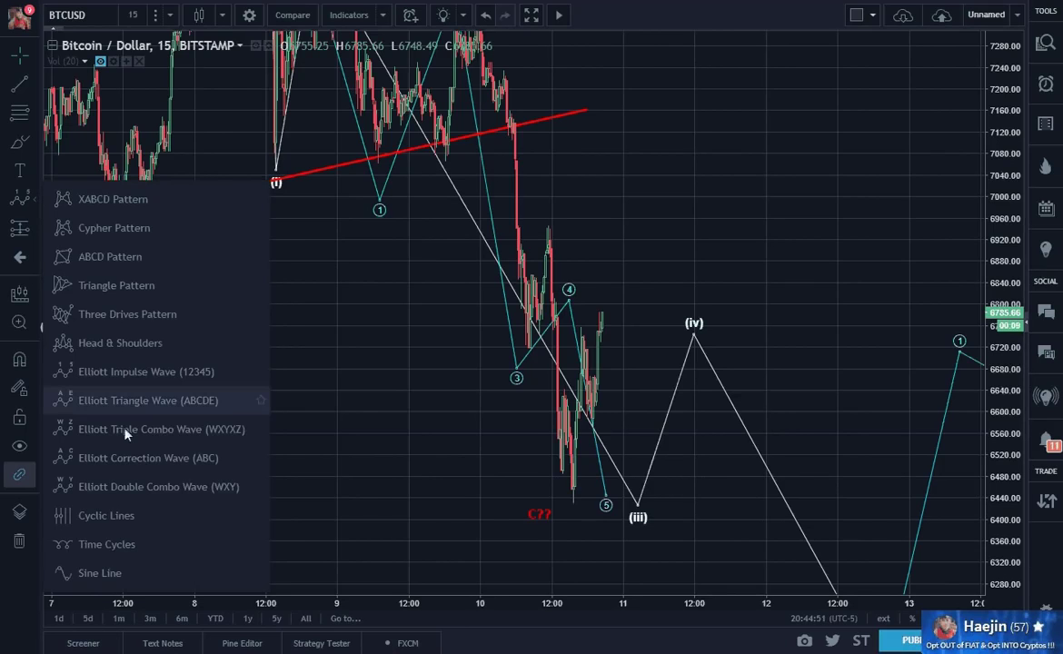
pyautogui.click(127, 458)
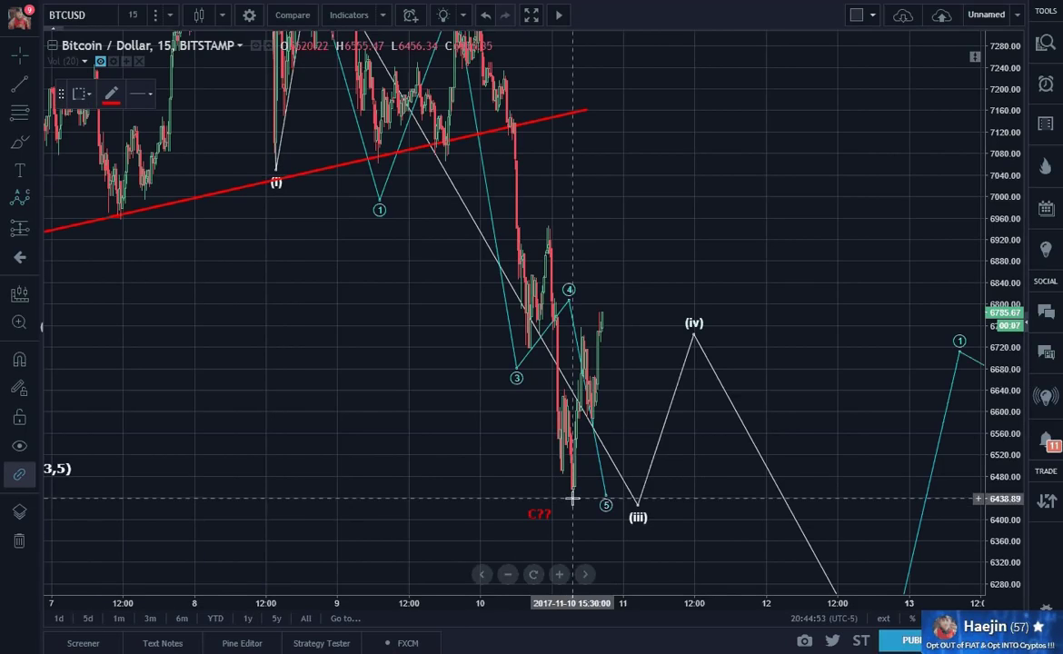
pyautogui.press('Escape')
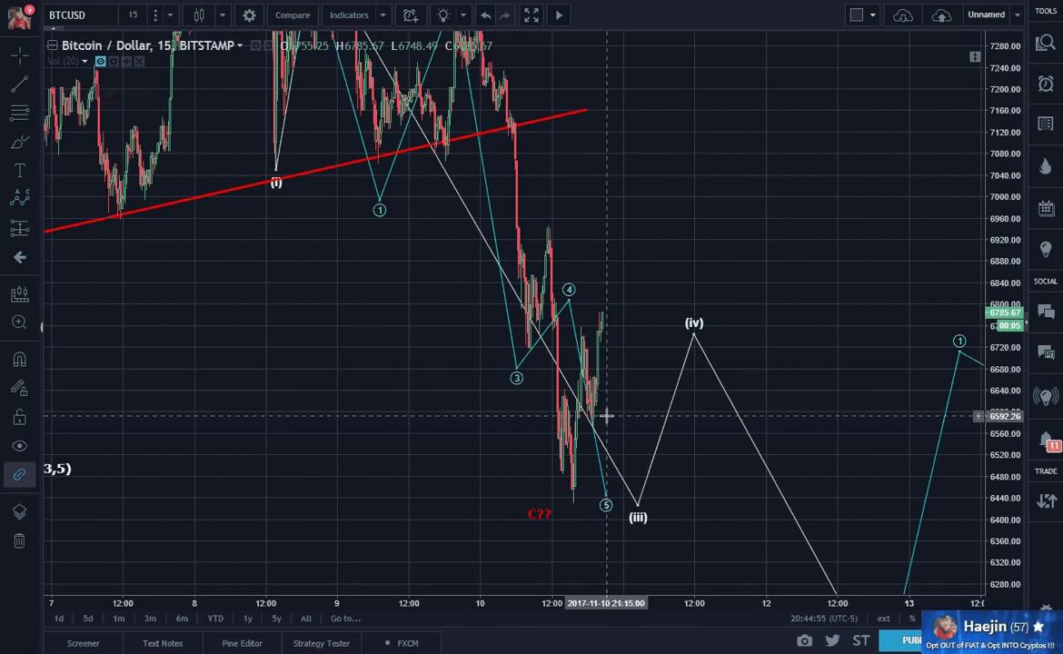
# Step: Examine the decline from the B peak through waves (i) and (ii) and circled waves 1 to 5 down to the C?? low
pyautogui.scroll(-2, 861, 313)
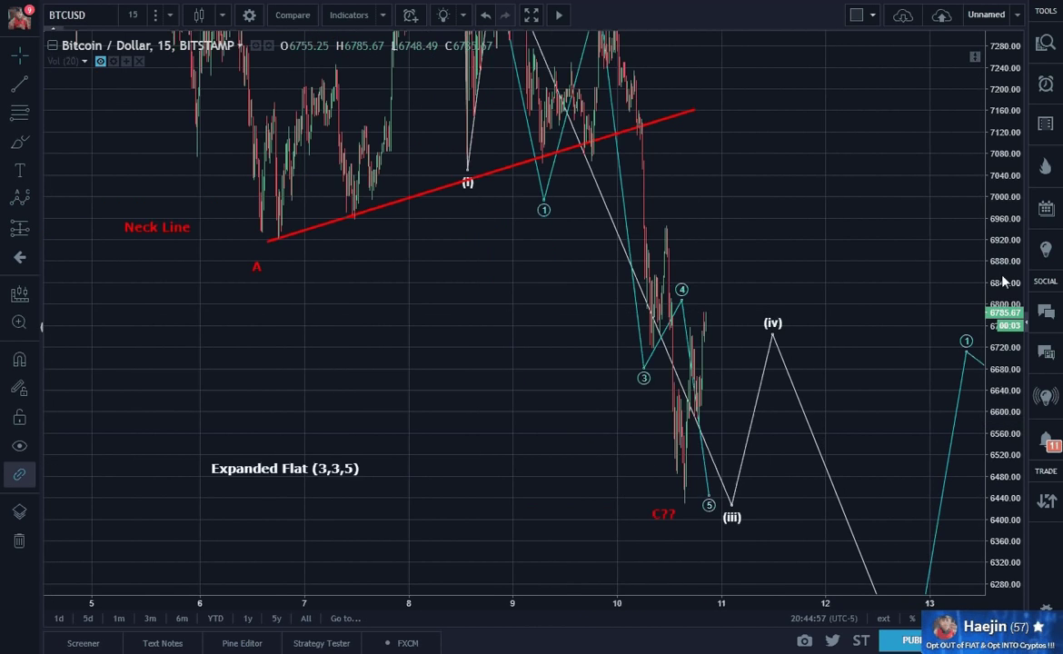
pyautogui.moveTo(1005, 282); pyautogui.dragTo(1006, 463)
pyautogui.moveTo(882, 362); pyautogui.dragTo(888, 387)
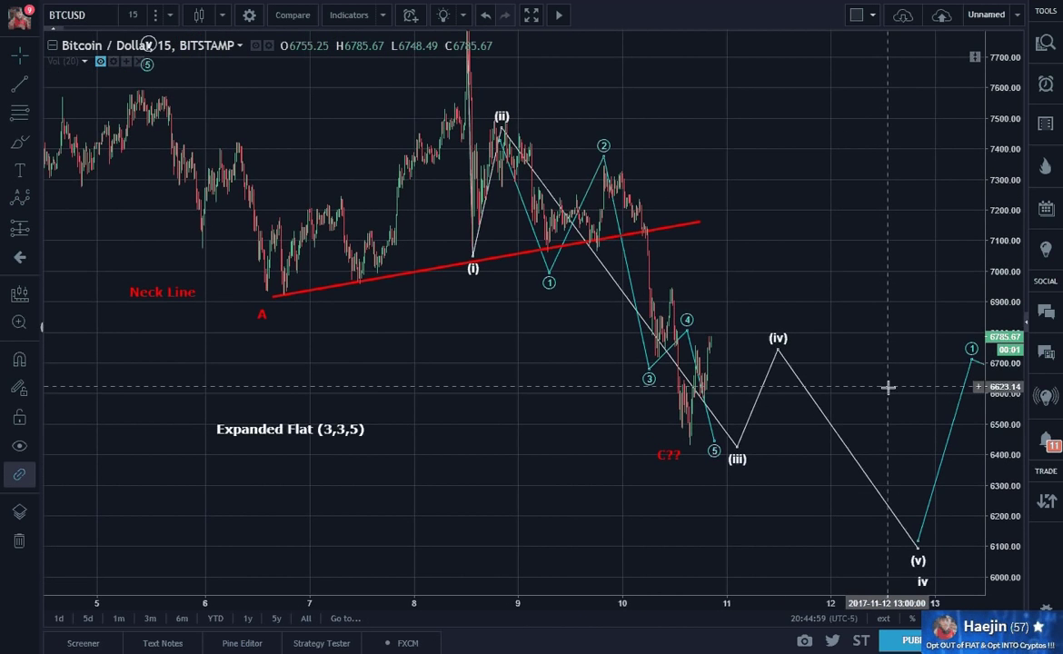
pyautogui.moveTo(478, 359); pyautogui.dragTo(532, 508)
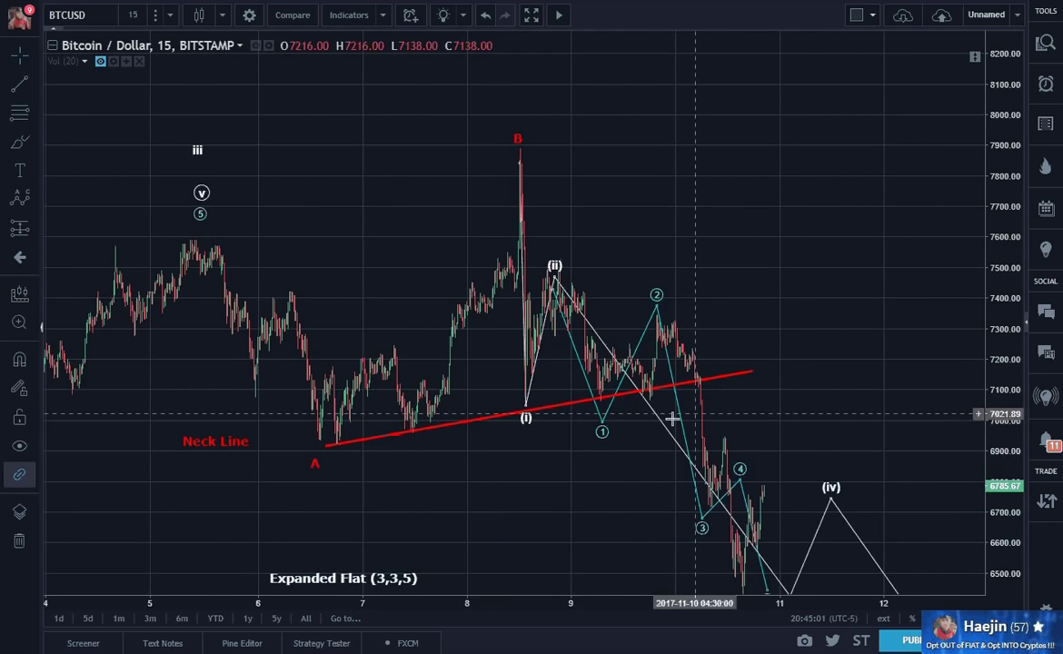
pyautogui.scroll(3, 536, 377)
pyautogui.moveTo(472, 273); pyautogui.dragTo(745, 291)
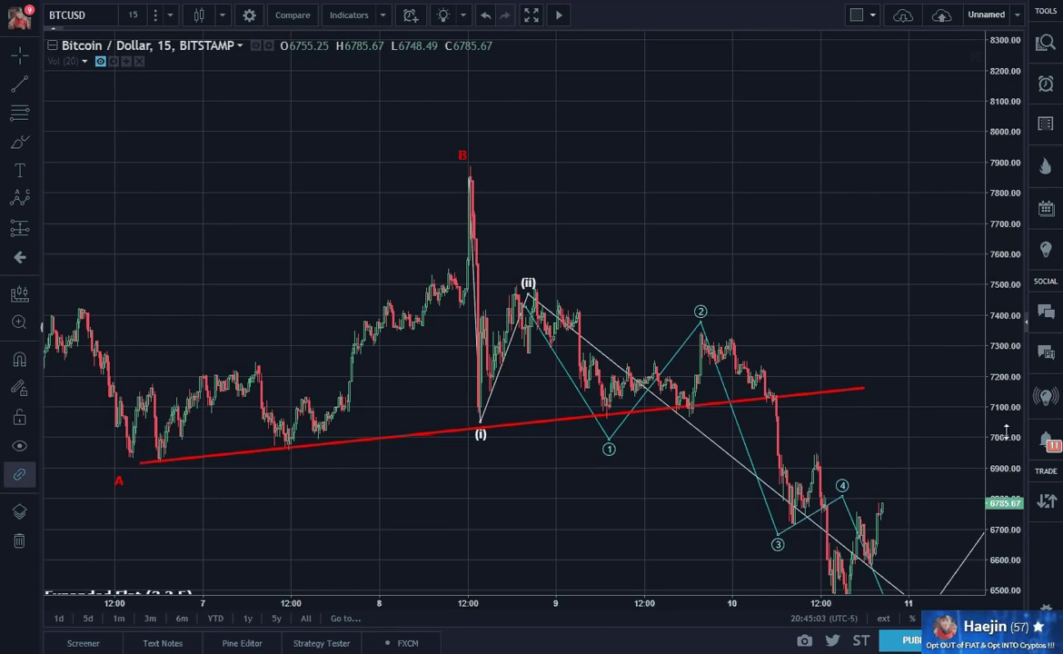
pyautogui.moveTo(1005, 431); pyautogui.dragTo(1006, 322)
pyautogui.scroll(4, 668, 370)
pyautogui.moveTo(430, 284); pyautogui.dragTo(695, 269)
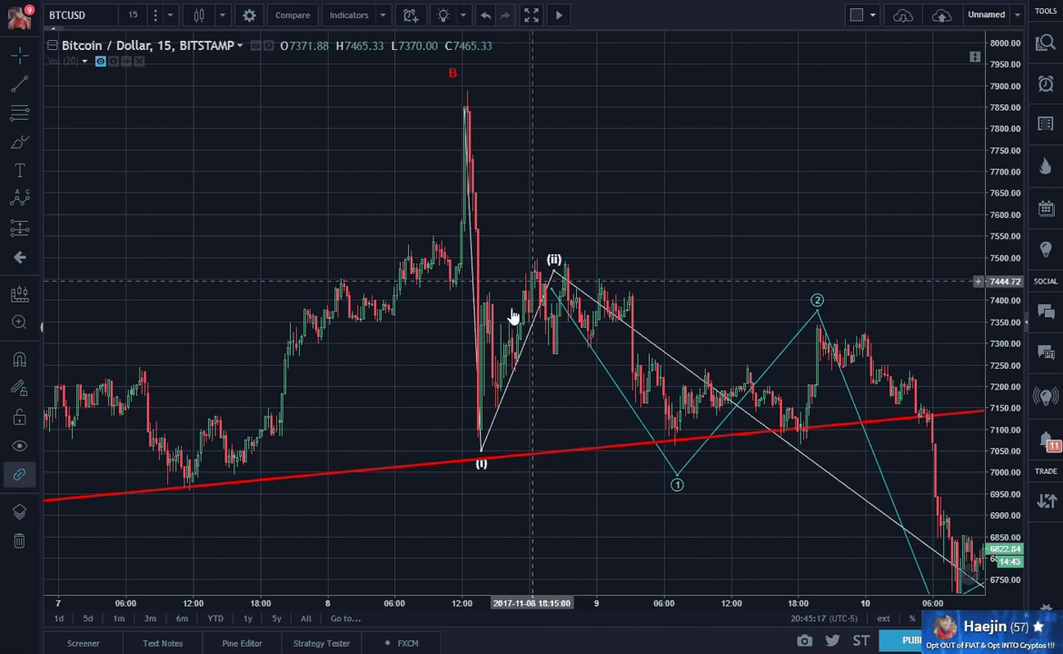
pyautogui.scroll(-4, 538, 361)
pyautogui.moveTo(913, 257); pyautogui.dragTo(622, 215)
pyautogui.moveTo(877, 418); pyautogui.dragTo(728, 288)
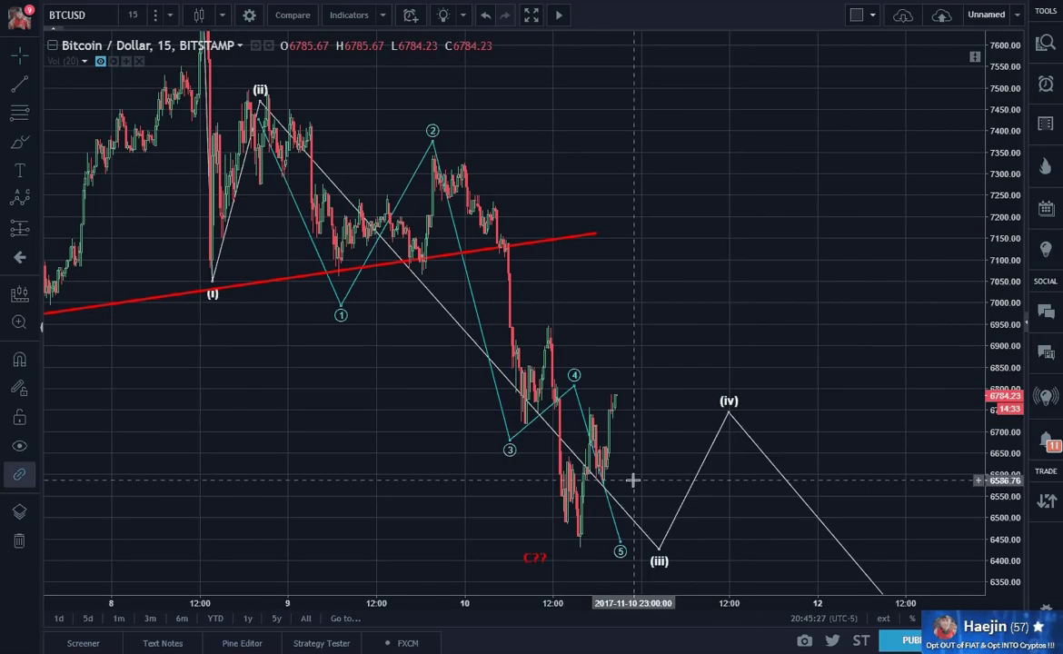
pyautogui.moveTo(633, 481); pyautogui.dragTo(632, 446)
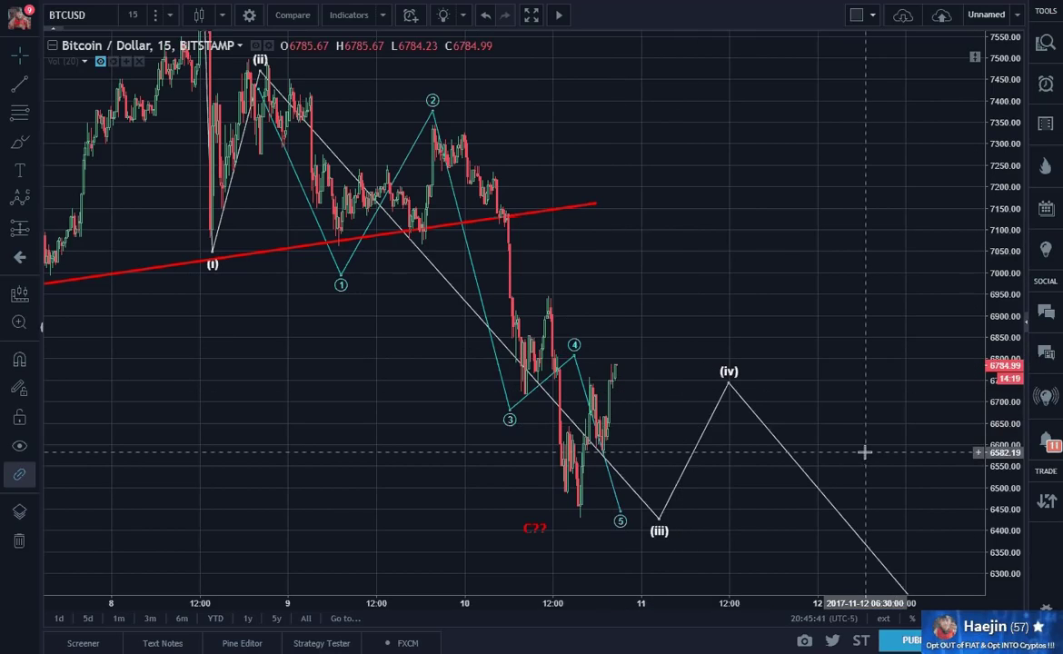
pyautogui.moveTo(662, 332); pyautogui.dragTo(754, 379)
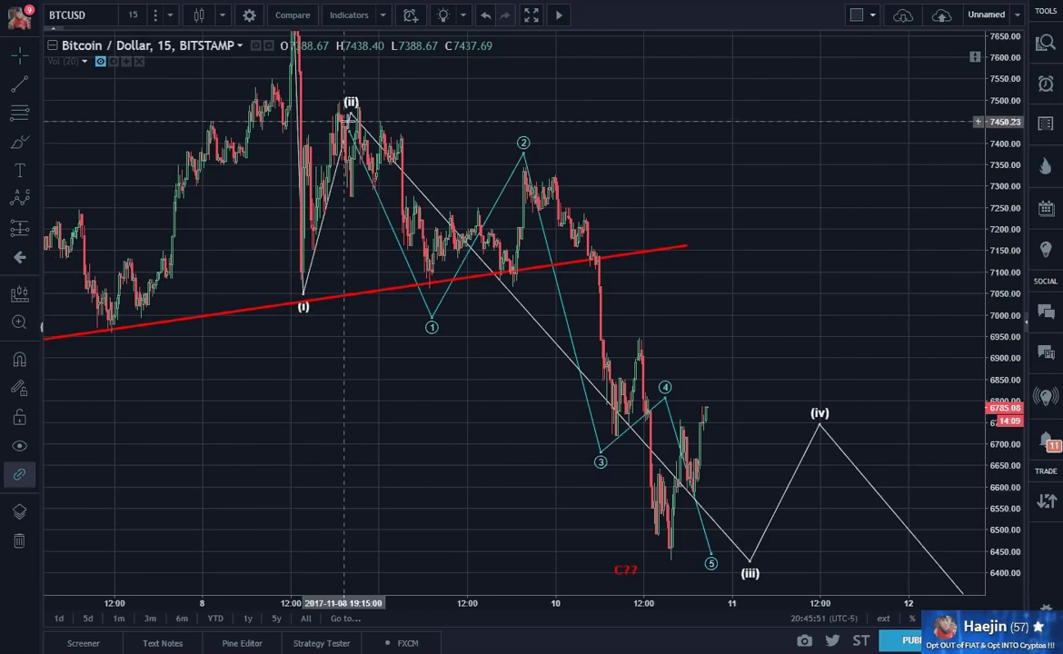
# Step: Draw an Elliott ABC correction wave from the C?? low at about 6447, with A near 6790, B near 6641 and C near 6874
pyautogui.moveTo(747, 443); pyautogui.dragTo(694, 416)
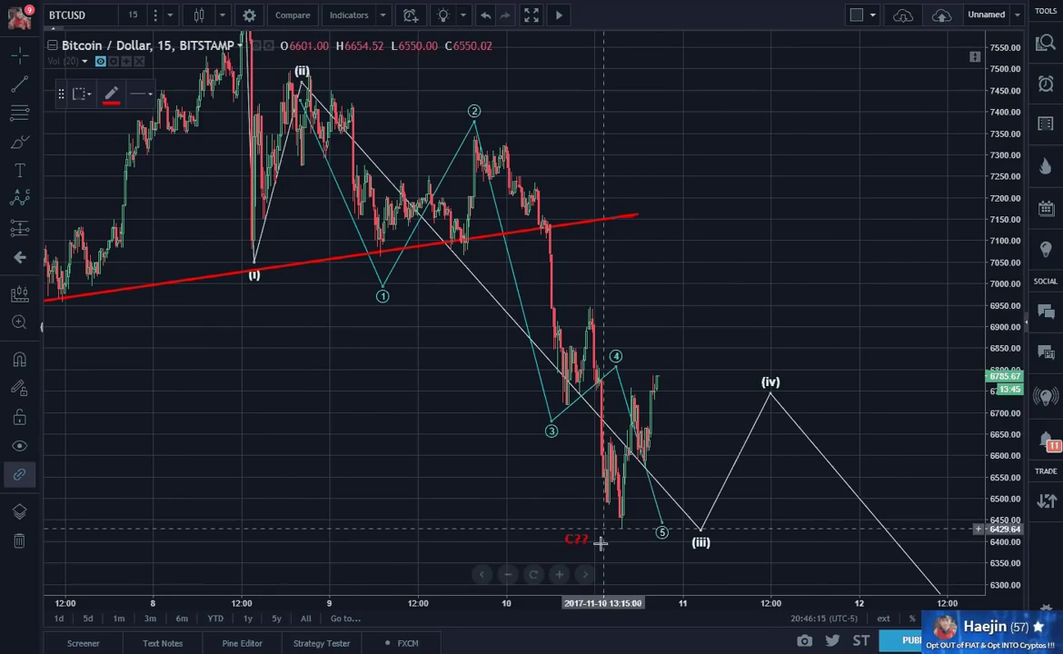
pyautogui.click(620, 521)
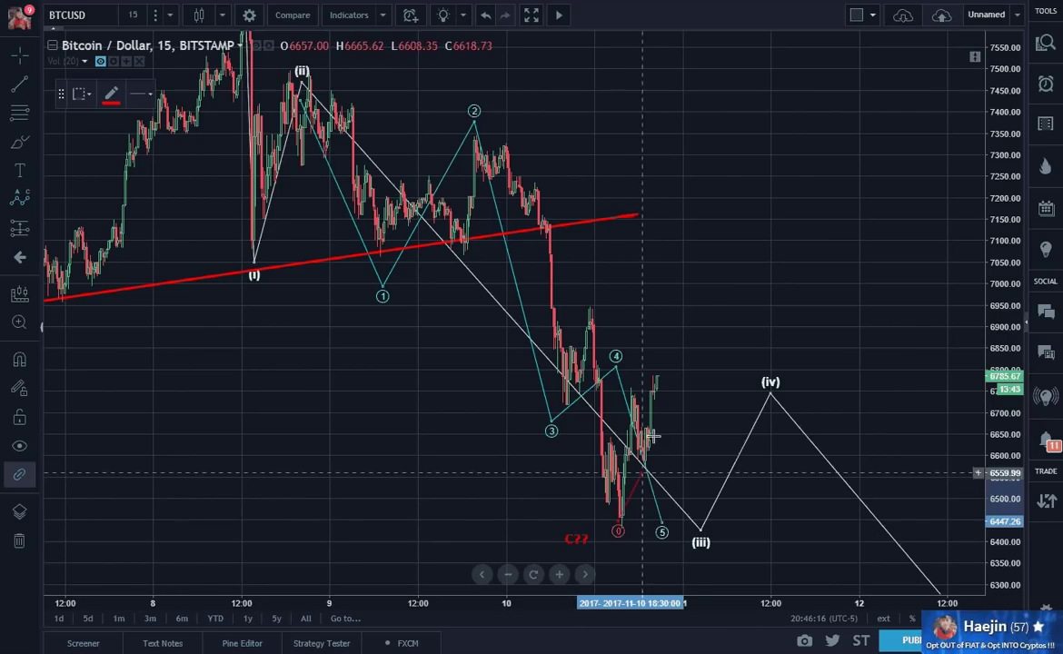
pyautogui.click(656, 373)
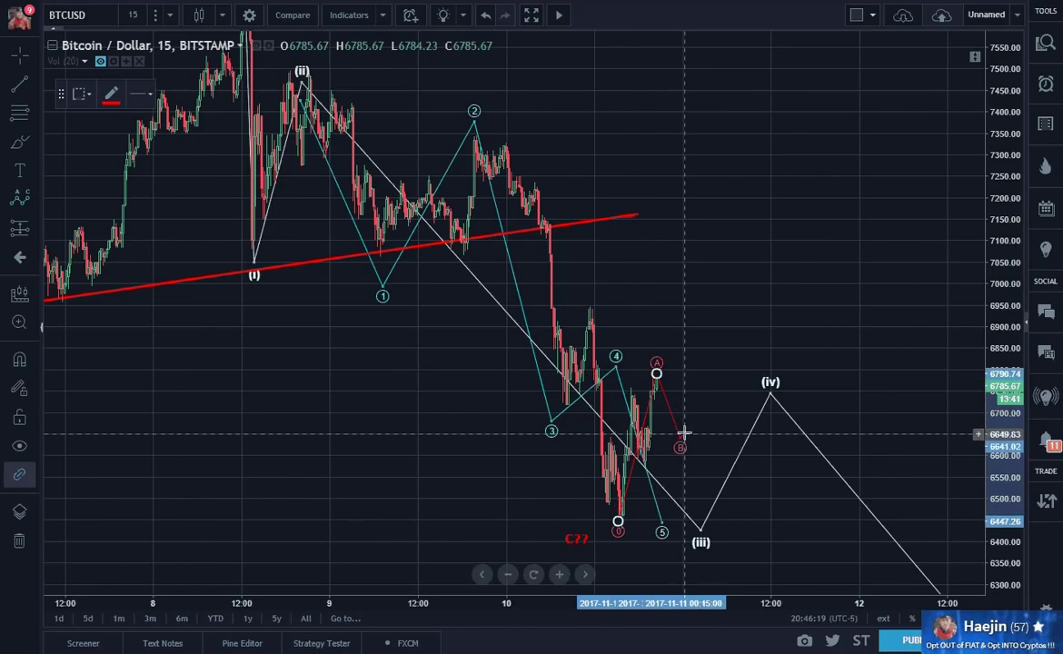
pyautogui.click(682, 437)
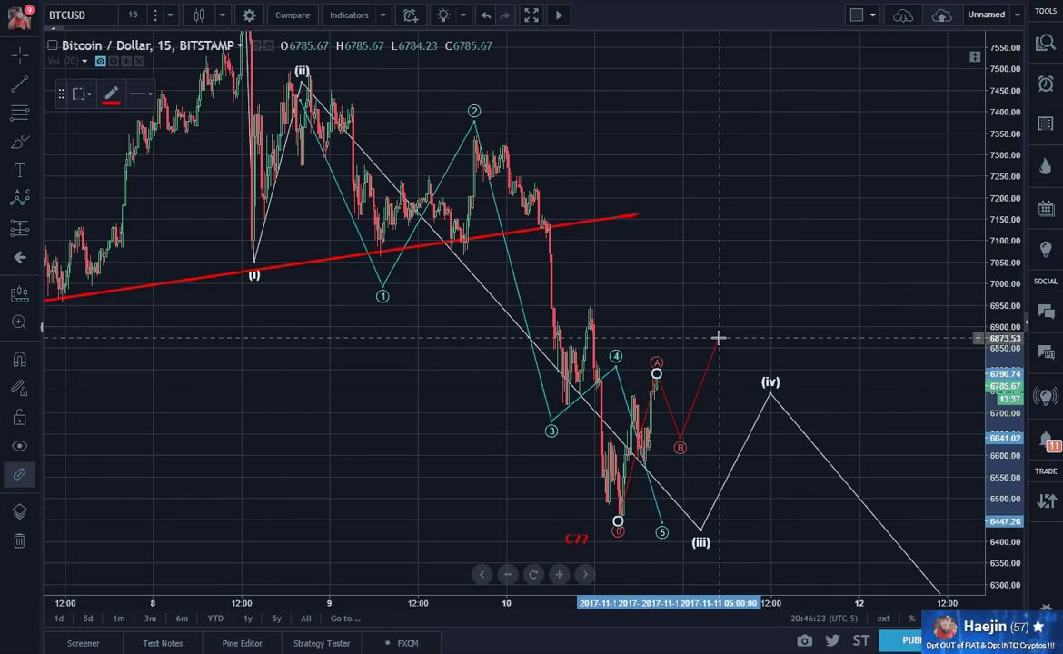
pyautogui.click(718, 338)
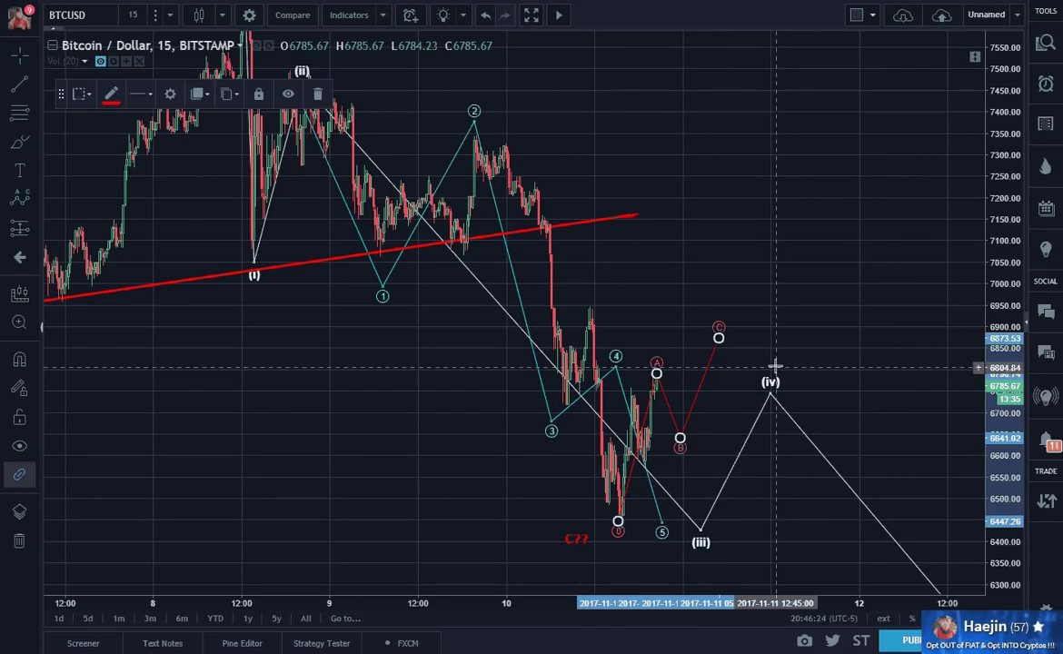
# Step: Reposition wave (iv) just above point C at about 6944, wave (iii) to about 6350 below the recent low, and circled wave 5 onto that low
pyautogui.moveTo(771, 392); pyautogui.dragTo(725, 308)
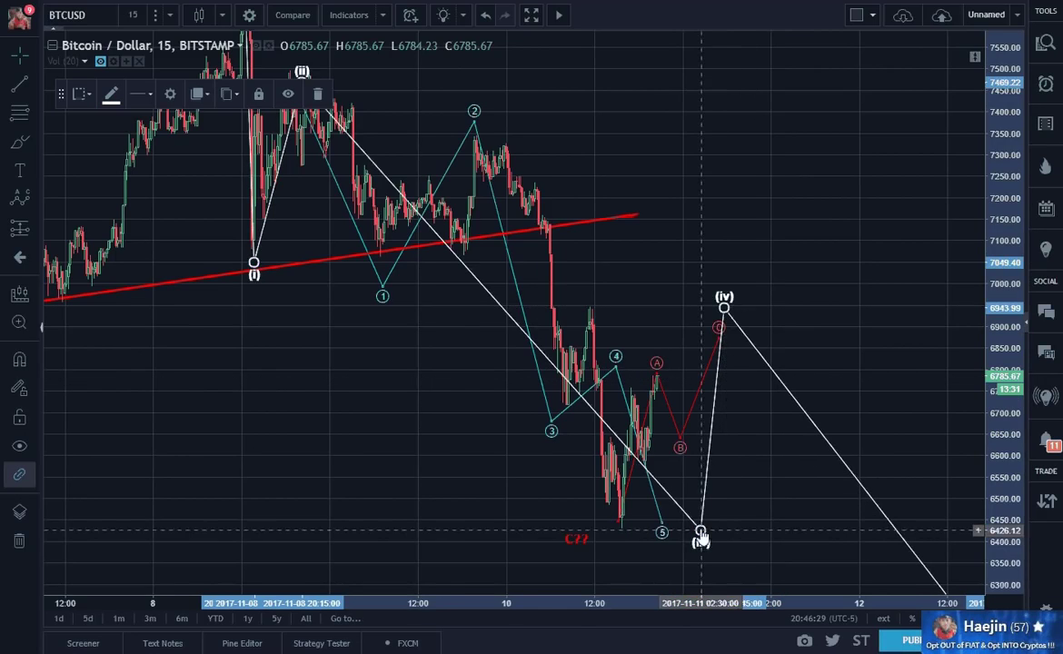
pyautogui.moveTo(700, 530); pyautogui.dragTo(629, 563)
pyautogui.moveTo(662, 524); pyautogui.dragTo(625, 532)
pyautogui.click(753, 530)
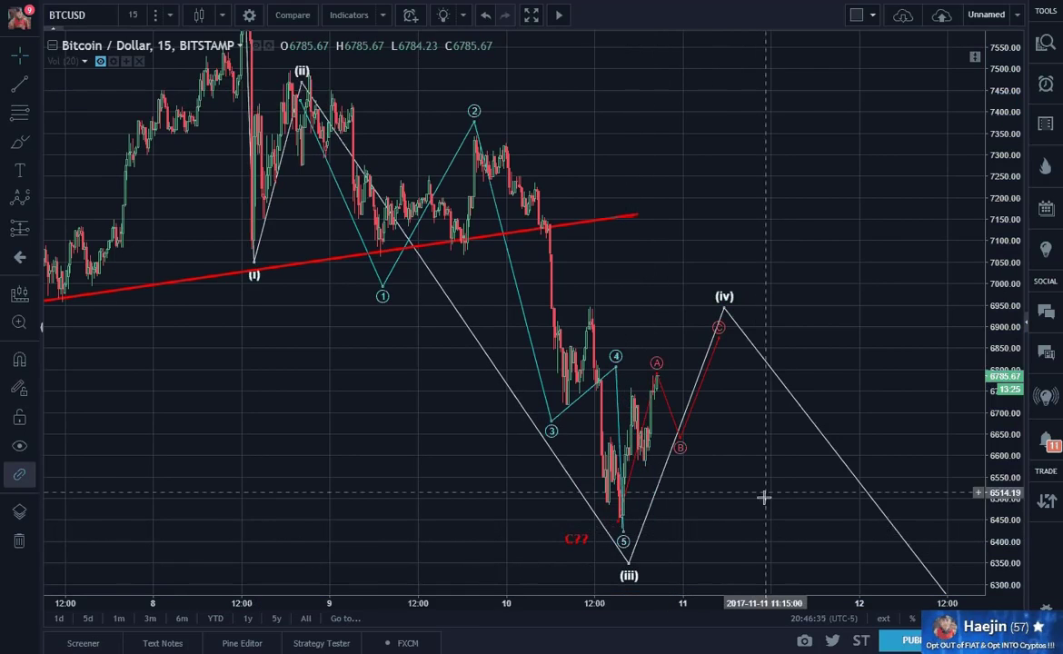
# Step: Examine the adjusted wave count from the neckline break through the ABC bounce to the projected drop after (iv)
pyautogui.scroll(-2, 763, 498)
pyautogui.moveTo(796, 483); pyautogui.dragTo(731, 392)
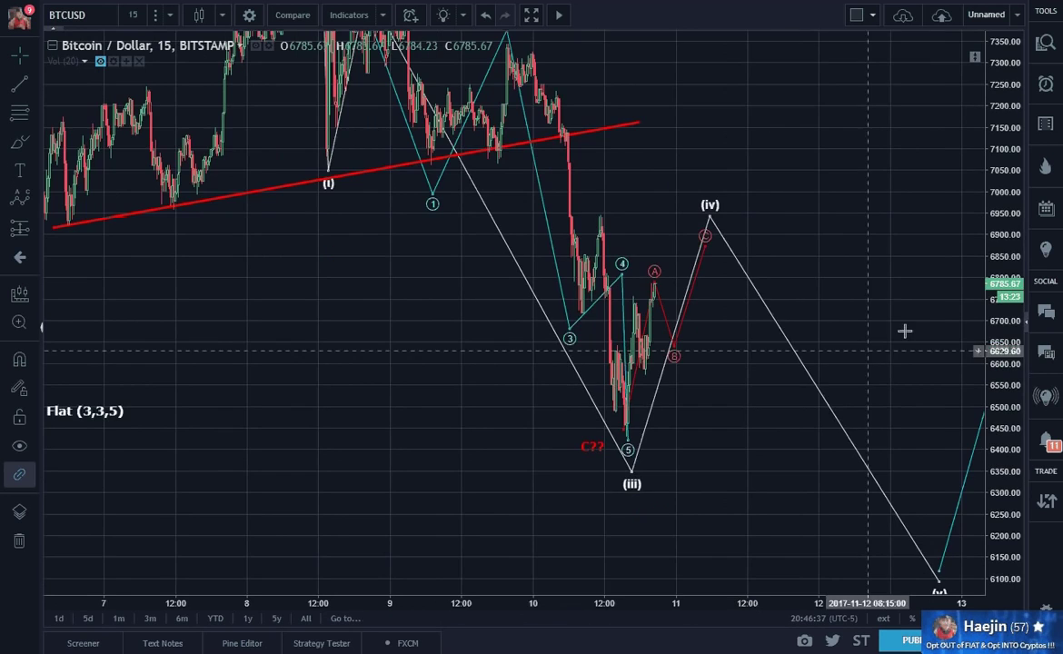
pyautogui.moveTo(986, 277); pyautogui.dragTo(984, 339)
pyautogui.scroll(-3, 908, 364)
pyautogui.moveTo(820, 440); pyautogui.dragTo(711, 506)
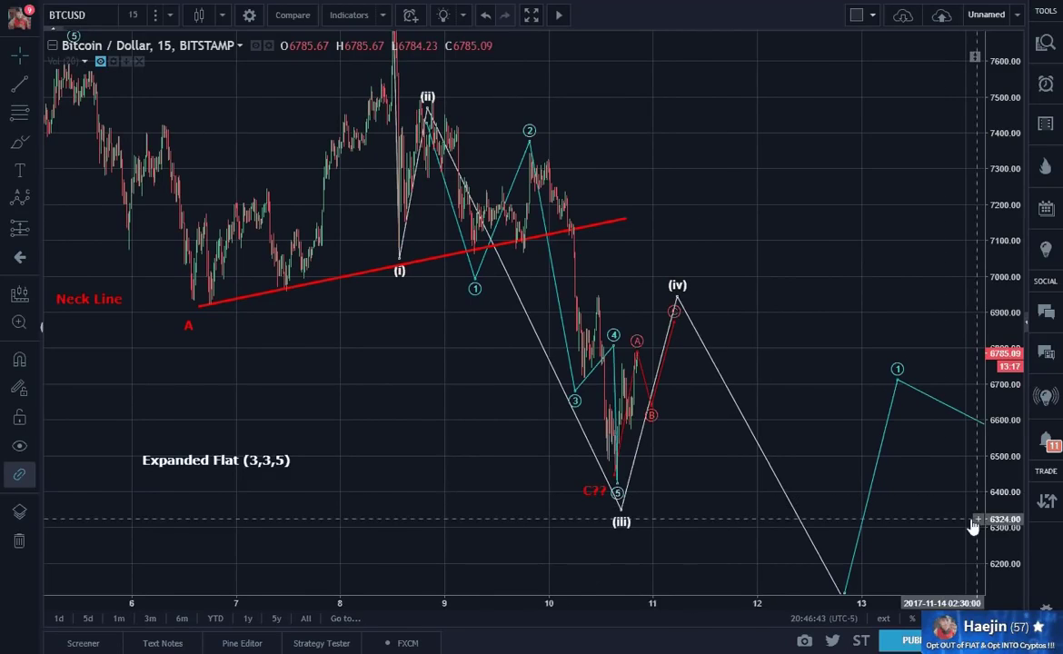
pyautogui.scroll(2, 703, 468)
pyautogui.moveTo(1010, 529); pyautogui.dragTo(995, 432)
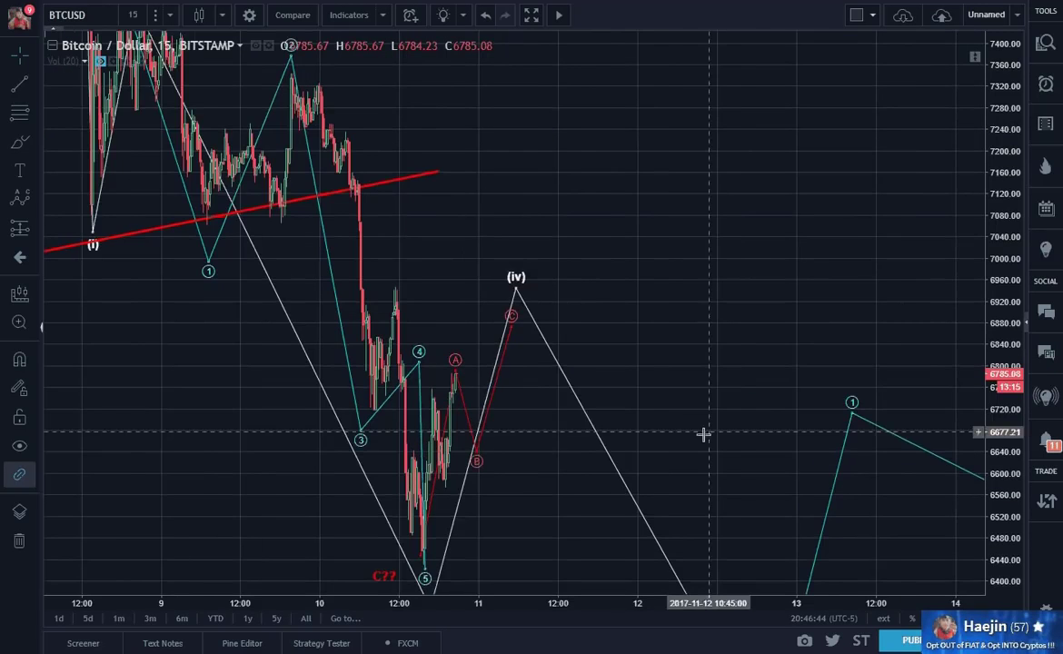
pyautogui.scroll(3, 702, 434)
pyautogui.moveTo(420, 420); pyautogui.dragTo(952, 331)
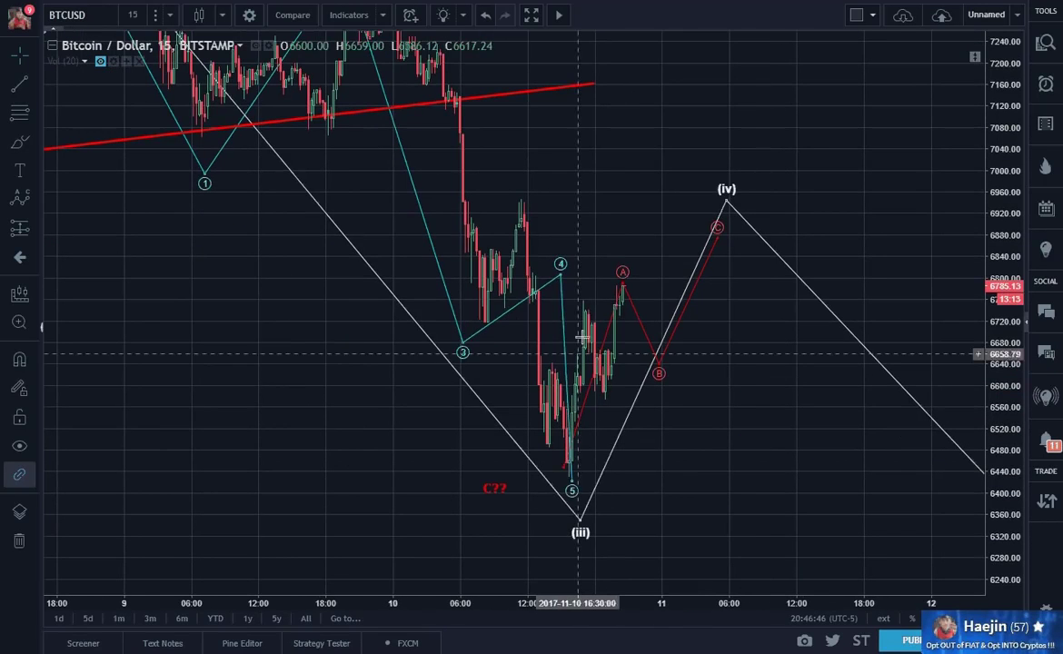
# Step: Restore the MACD pane beneath the price chart and compress its vertical scale to fit the indicator lines
pyautogui.doubleClick(836, 416)
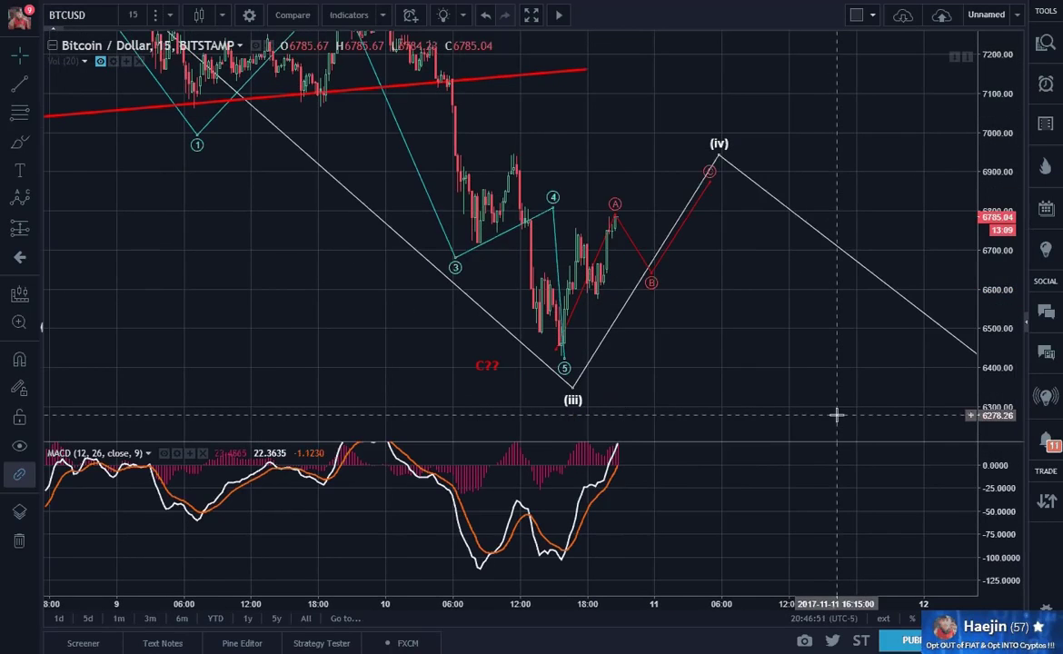
pyautogui.moveTo(1006, 494); pyautogui.dragTo(999, 512)
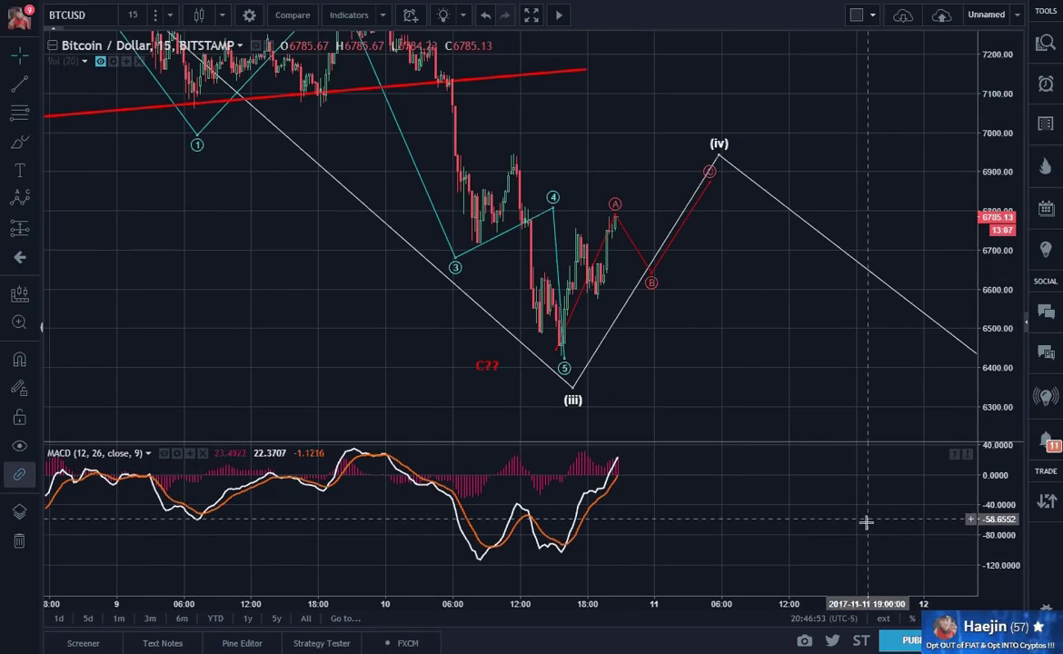
pyautogui.moveTo(865, 523); pyautogui.dragTo(862, 543)
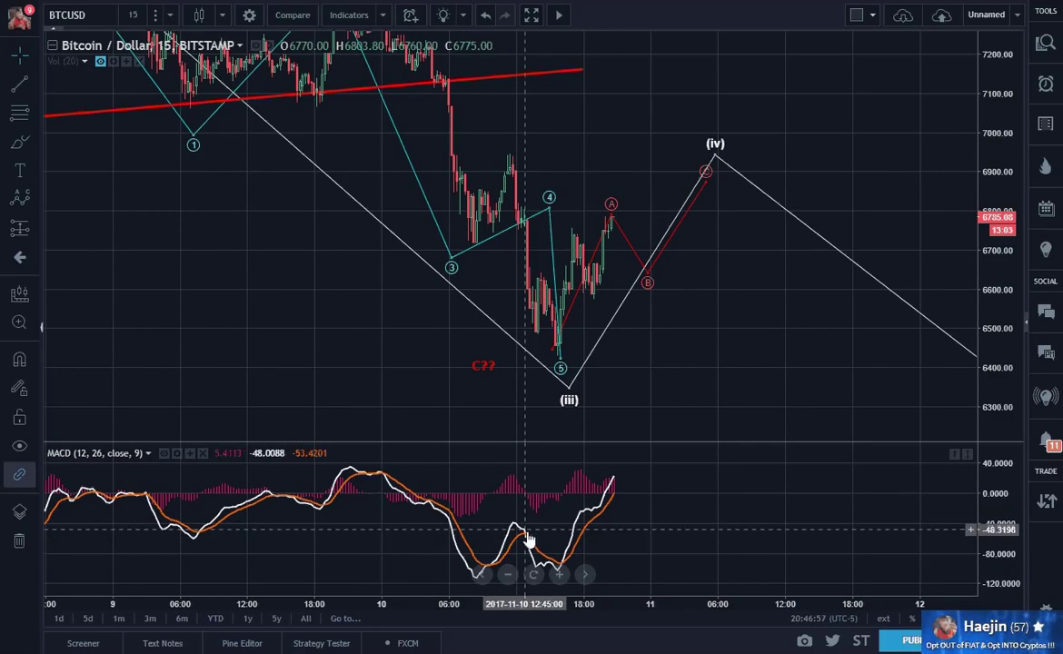
pyautogui.moveTo(767, 510); pyautogui.dragTo(764, 496)
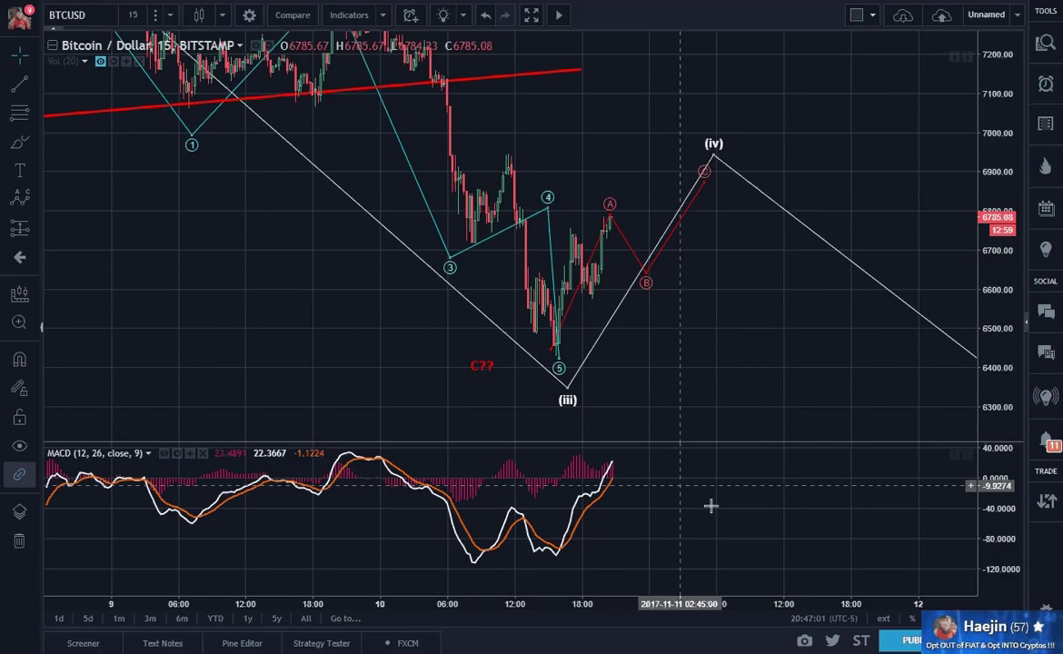
# Step: Draw a rising red arrow line beneath the two MACD lows, from about -117 to about -98
pyautogui.click(18, 91)
pyautogui.click(458, 566)
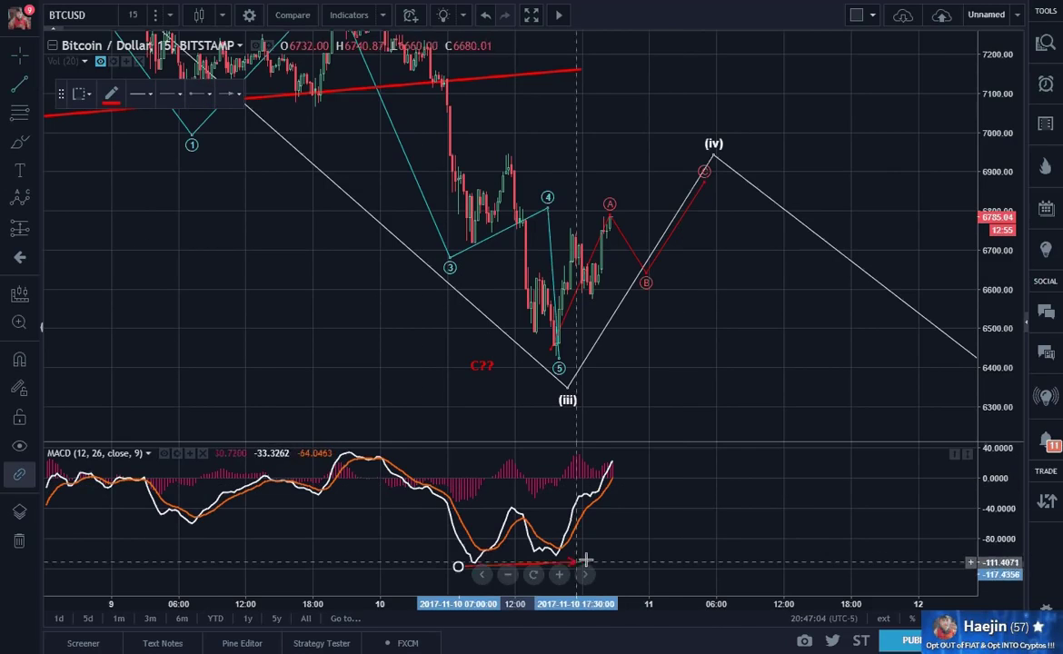
pyautogui.click(591, 553)
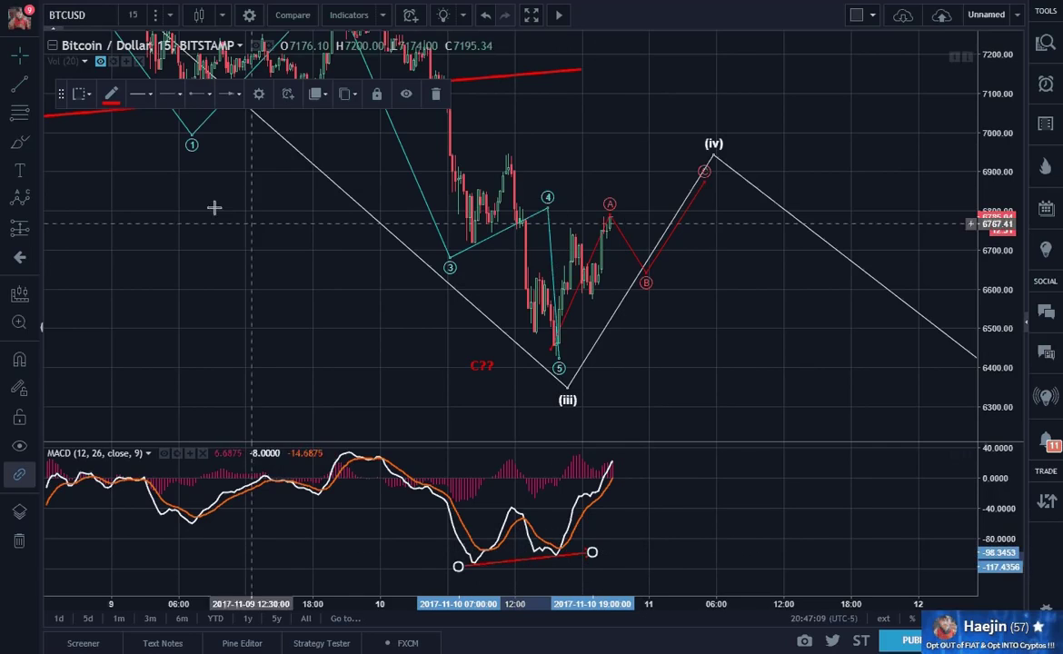
# Step: Draw a falling red arrow line under the price lows, from about 6738 near circled wave 3 to about 6371 near wave (iii)
pyautogui.click(19, 84)
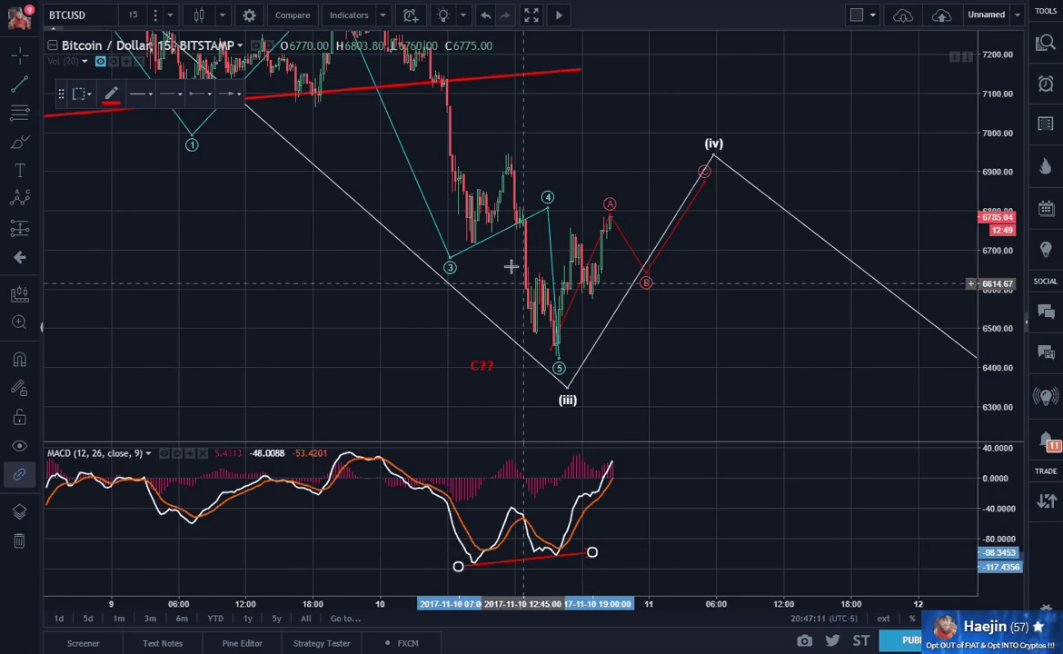
pyautogui.click(460, 235)
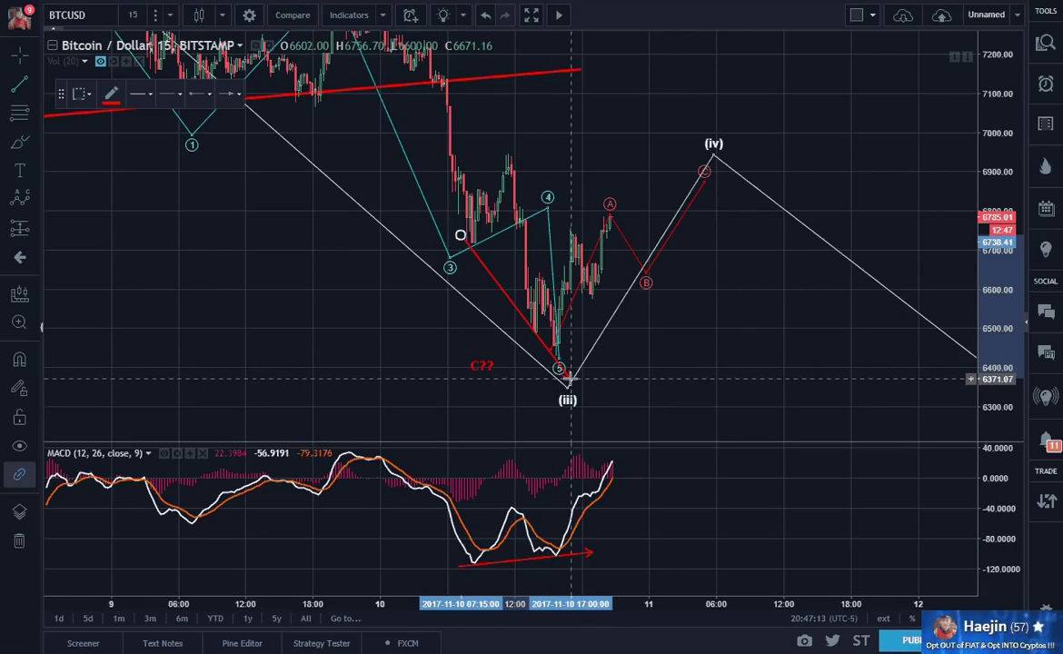
pyautogui.click(568, 378)
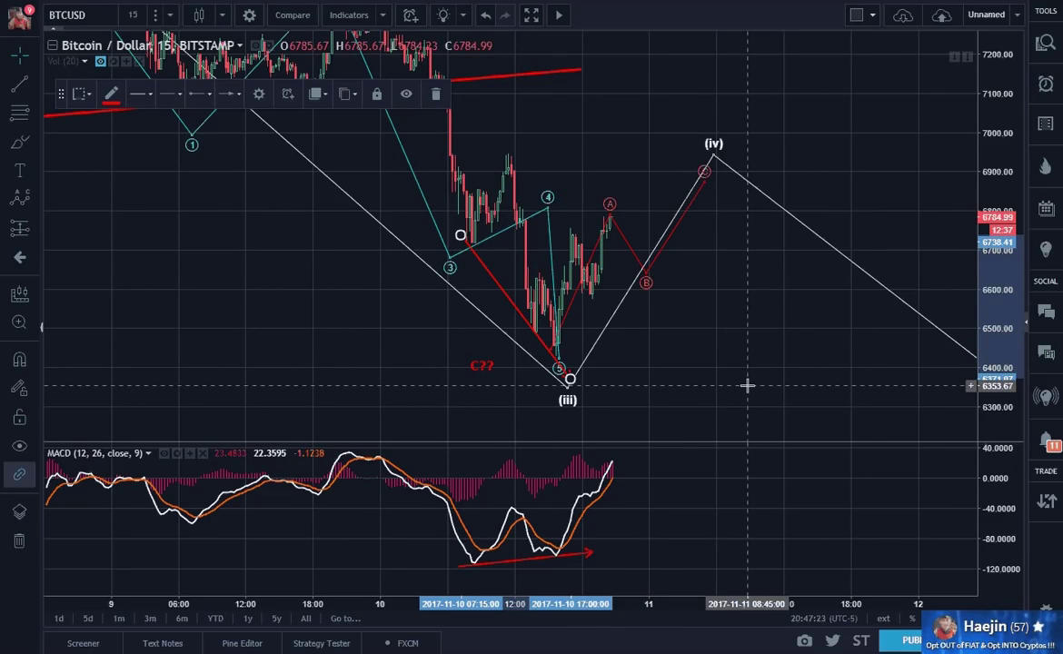
# Step: Delete the red divergence lines beneath the price lows and the MACD lows
pyautogui.press('Delete')
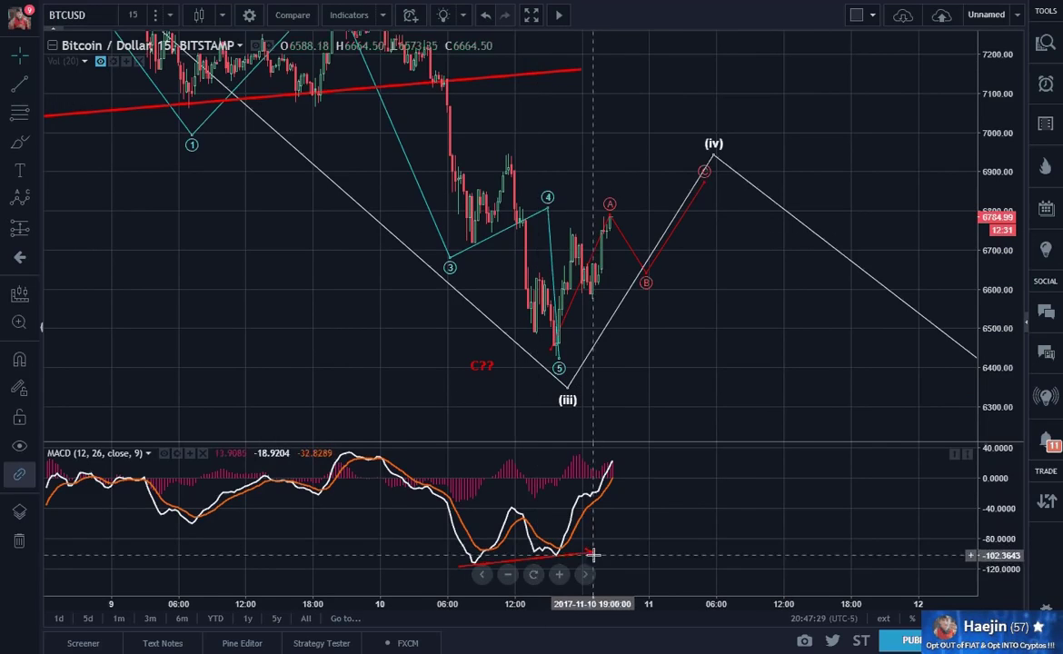
pyautogui.moveTo(593, 553); pyautogui.dragTo(587, 549)
pyautogui.press('Delete')
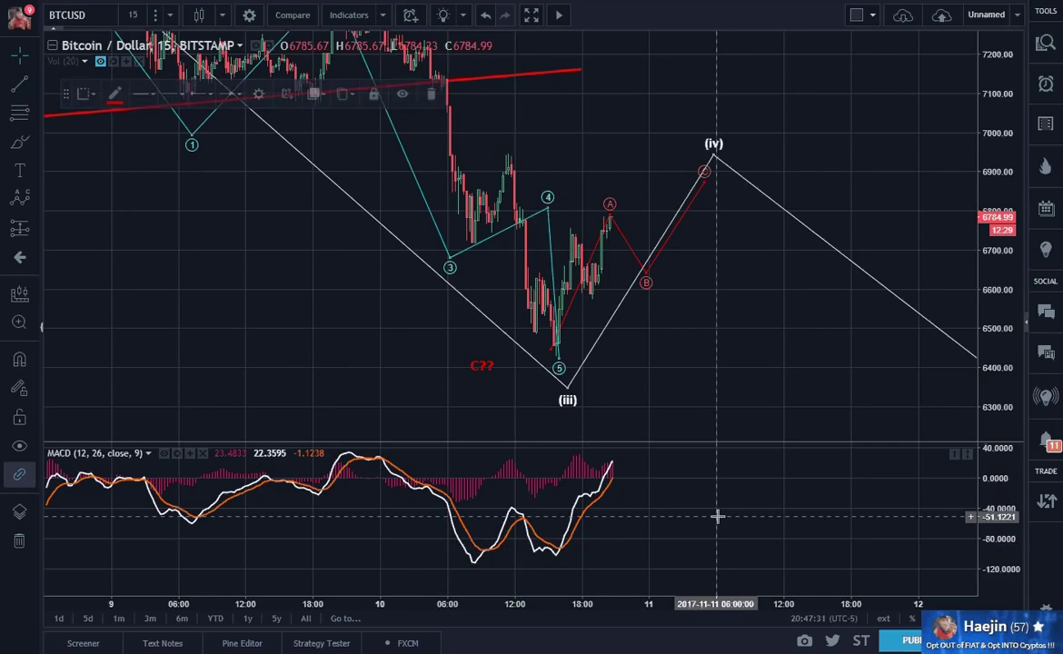
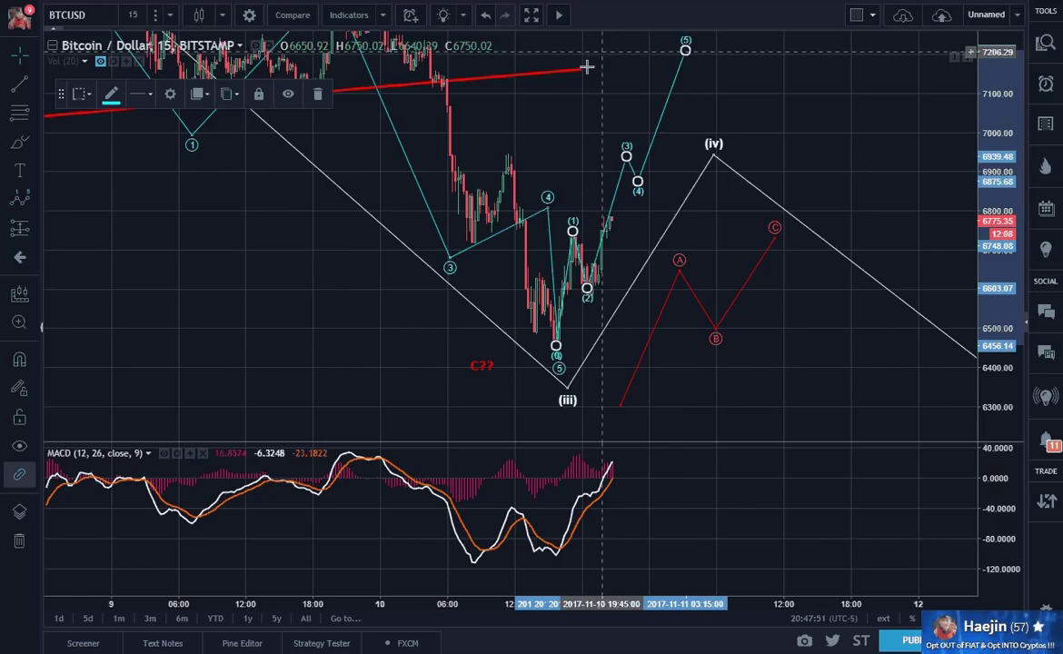
# Step: Set the colour of the Submicro (1)-(5) impulse count on the bounce to white
pyautogui.doubleClick(670, 102)
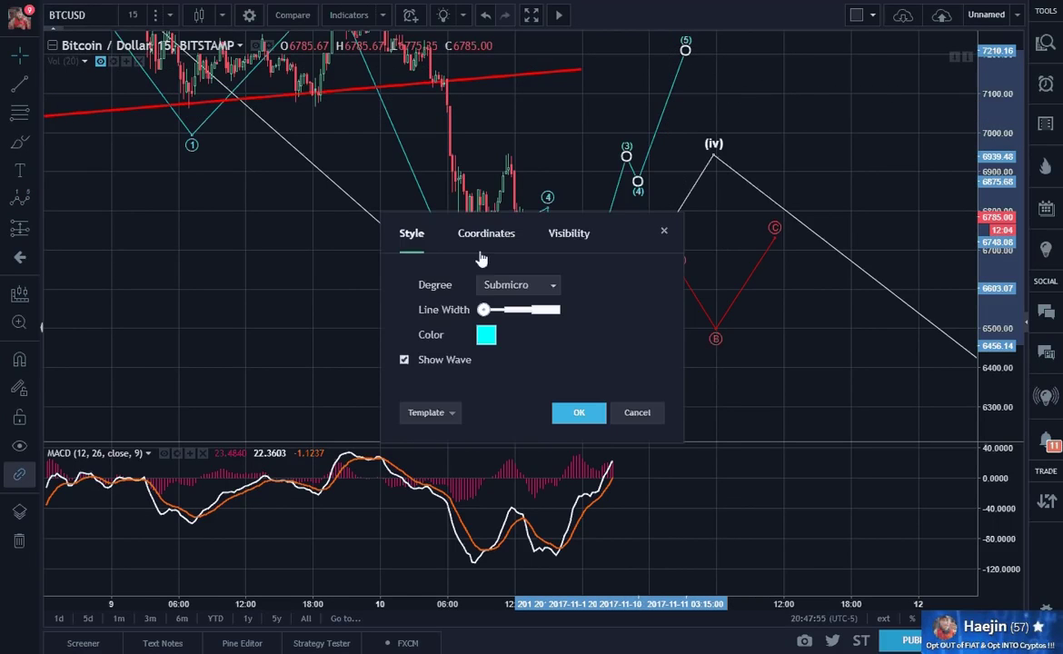
pyautogui.click(405, 361)
pyautogui.click(487, 338)
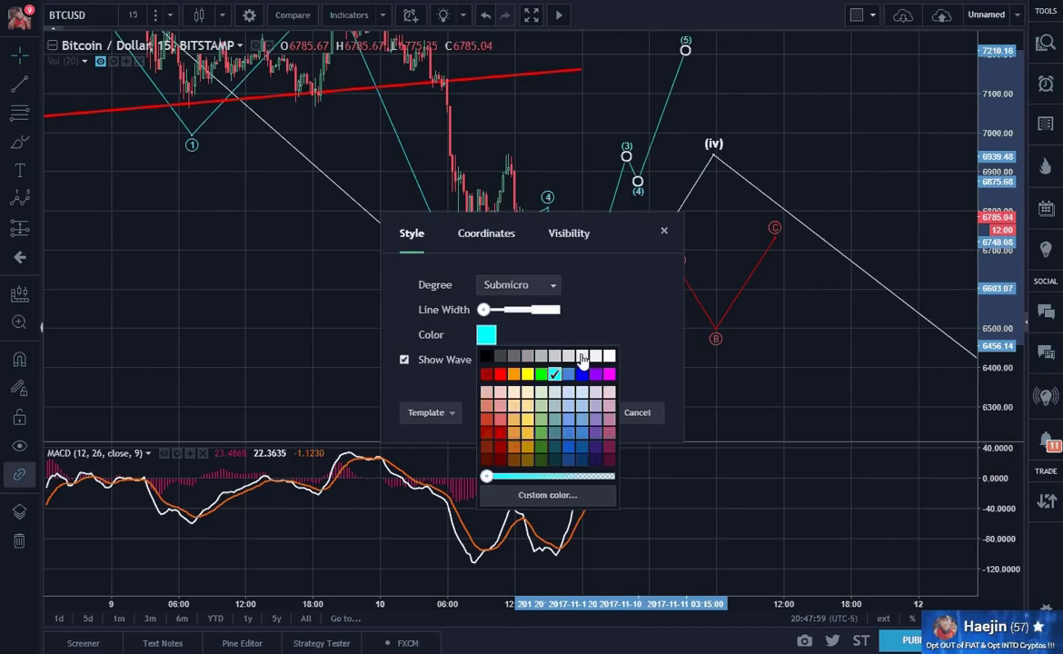
pyautogui.click(609, 356)
pyautogui.click(582, 413)
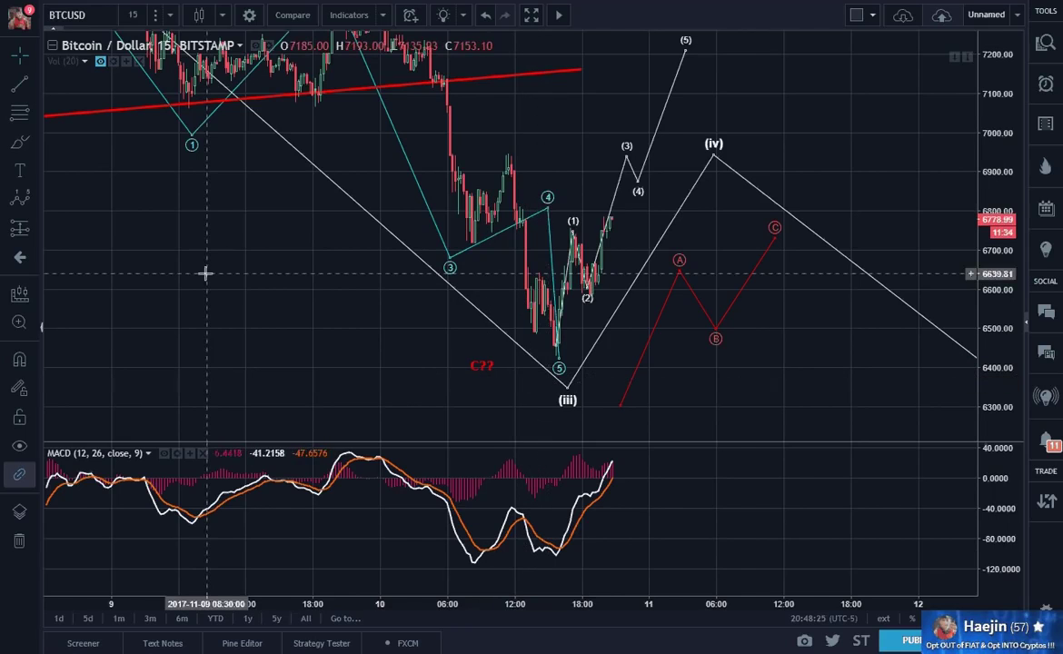
# Step: Examine the price history along the neckline from point A to the drop into wave (iii) and the rebound
pyautogui.moveTo(218, 280); pyautogui.dragTo(496, 344)
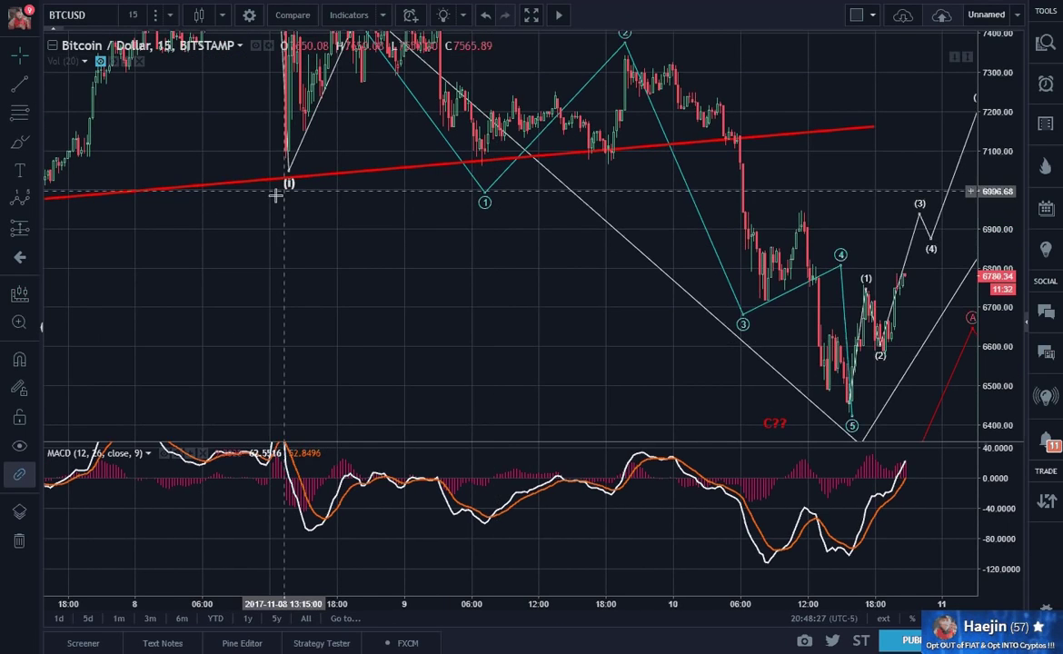
pyautogui.moveTo(278, 194); pyautogui.dragTo(451, 277)
pyautogui.moveTo(233, 279); pyautogui.dragTo(349, 308)
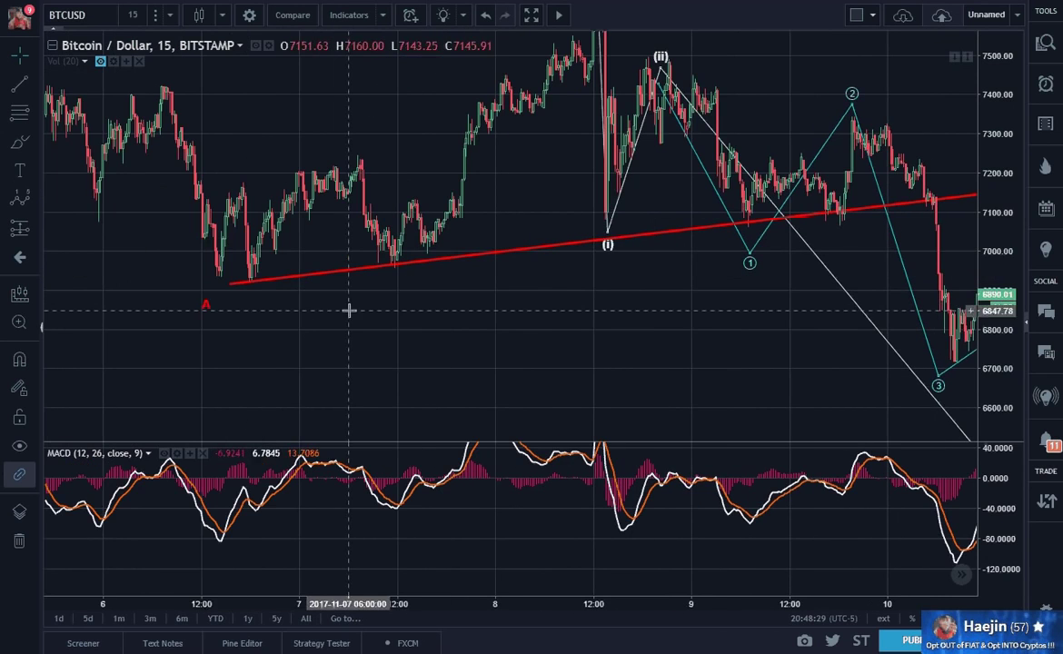
pyautogui.moveTo(659, 381); pyautogui.dragTo(329, 317)
pyautogui.moveTo(466, 378); pyautogui.dragTo(343, 307)
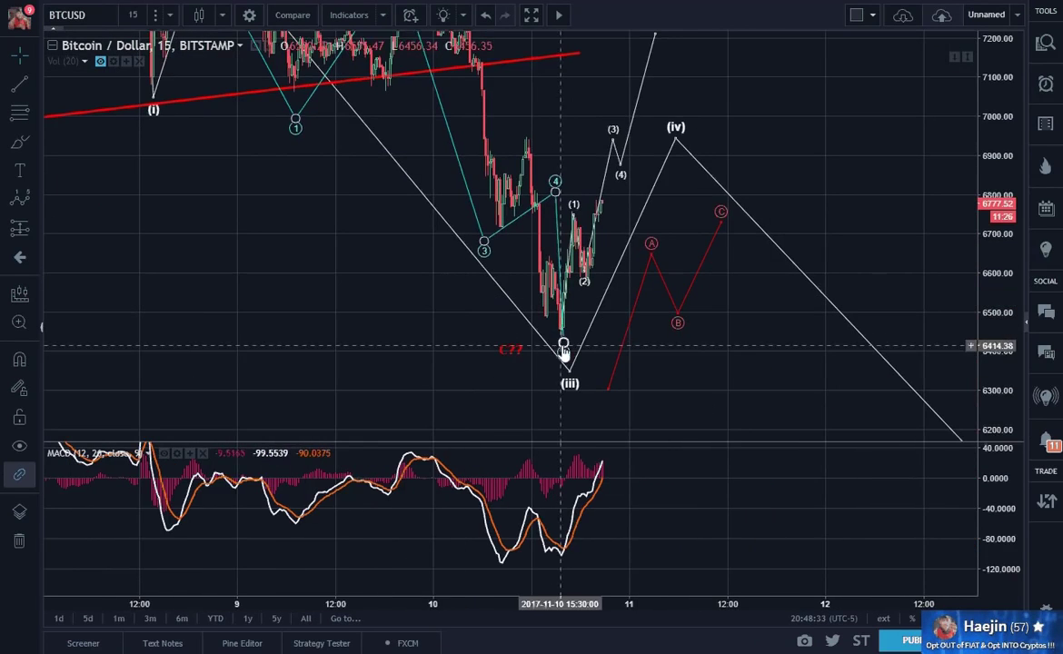
pyautogui.moveTo(762, 370); pyautogui.dragTo(744, 392)
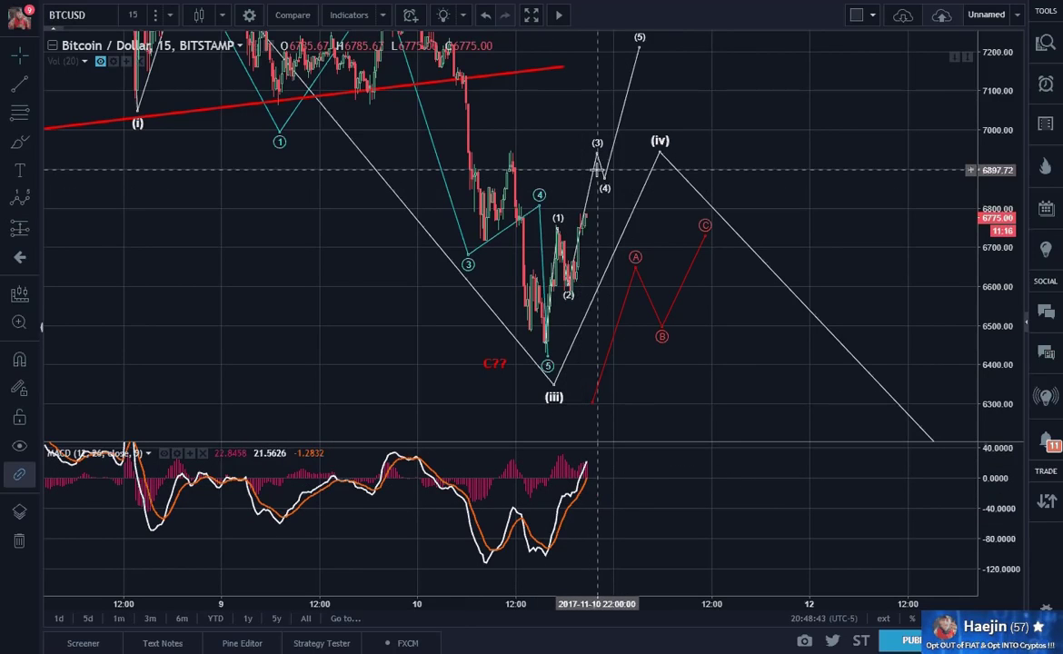
# Step: Delete the white (1)-(5) count and move the red ABC correction onto the bounce, with A at about 6818 and C at about 6901
pyautogui.click(592, 182)
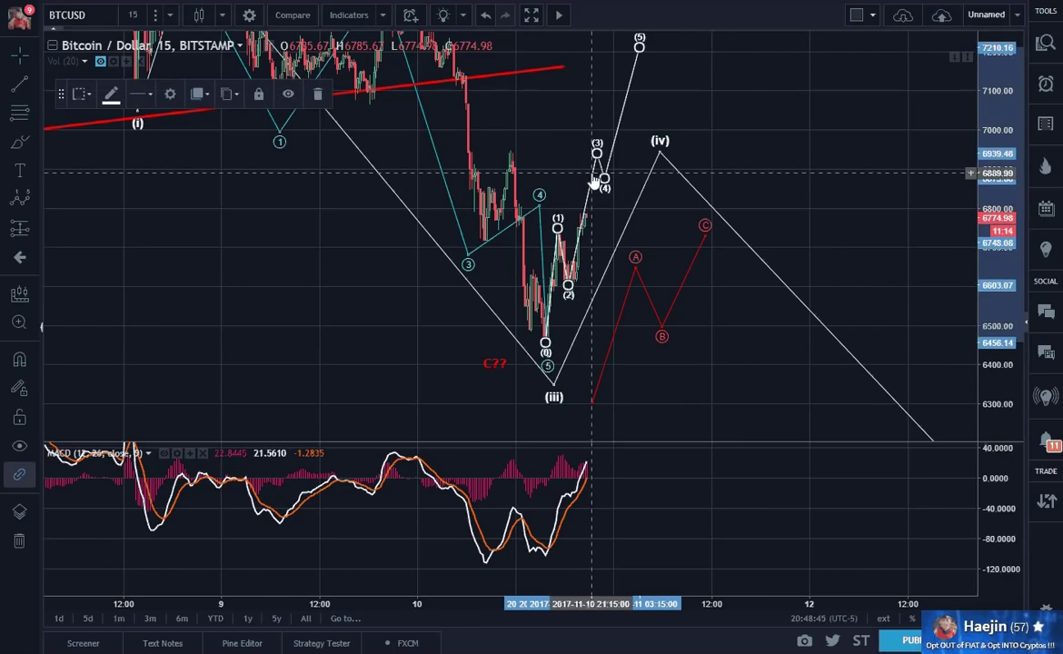
pyautogui.press('Delete')
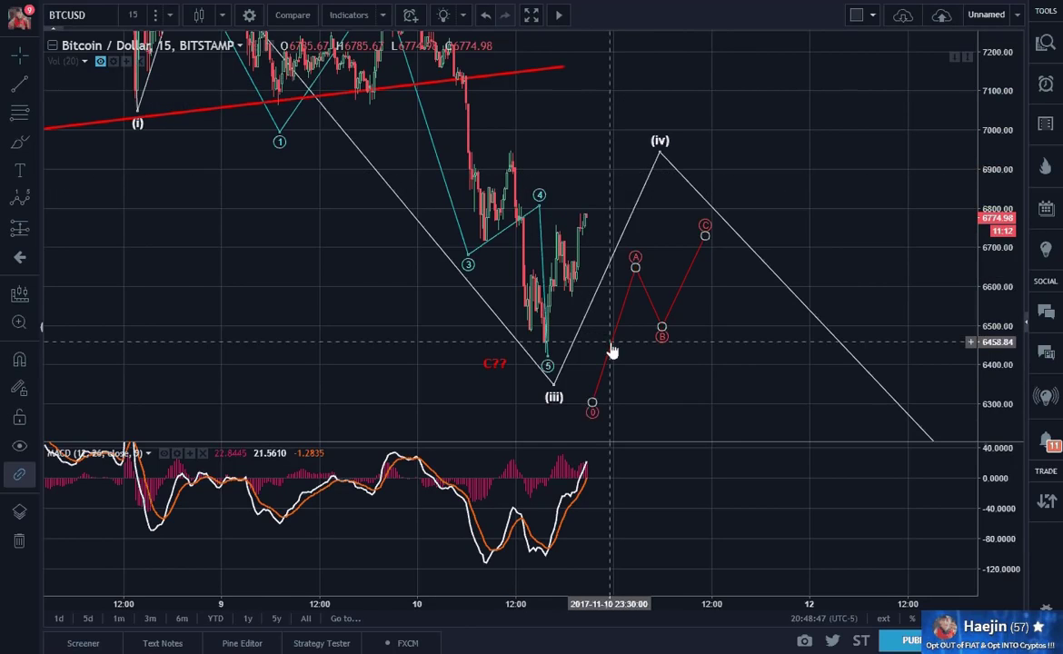
pyautogui.moveTo(610, 344)
pyautogui.mouseDown()
pyautogui.moveTo(584, 324)
pyautogui.moveTo(556, 275)
pyautogui.mouseUp()
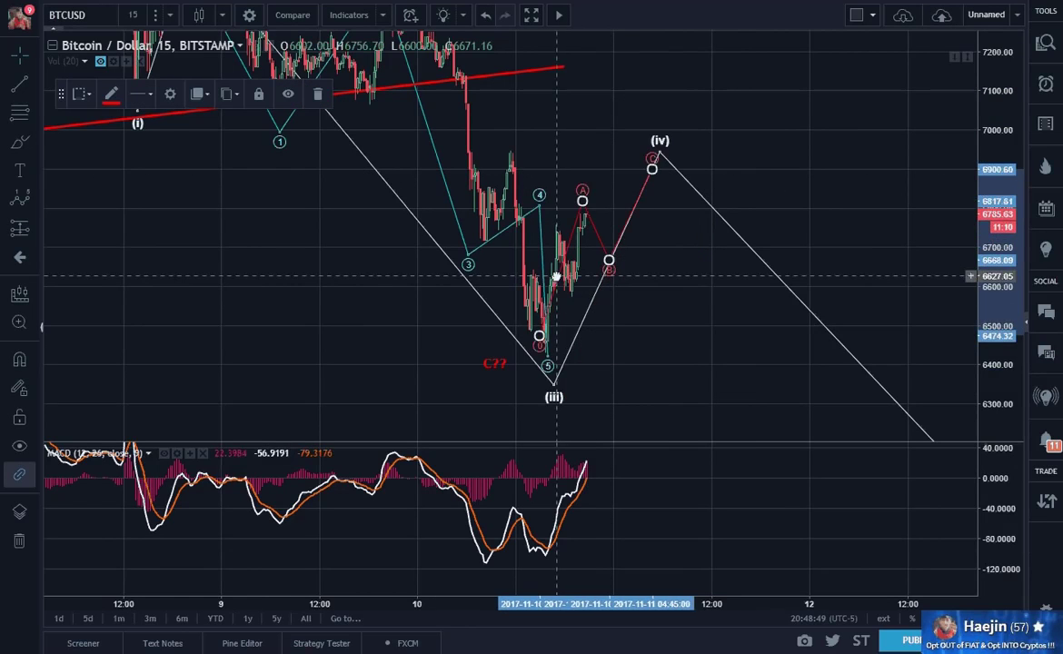
pyautogui.click(683, 324)
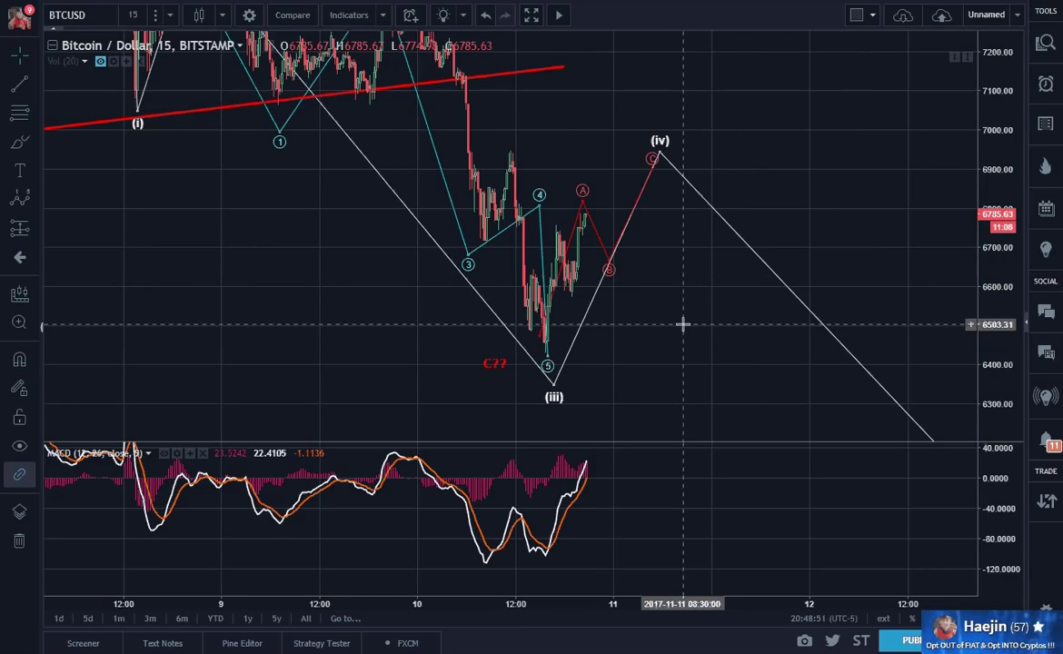
# Step: Maximize the price pane and rescale the chart to fit the count from early November through the projected wave (v) and following rise
pyautogui.doubleClick(683, 324)
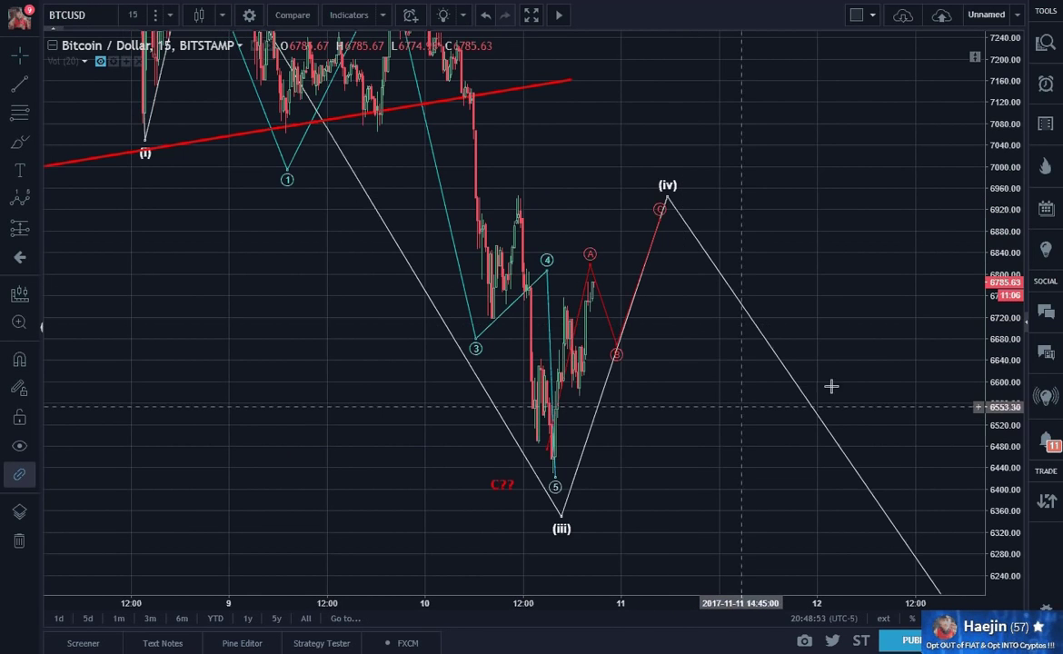
pyautogui.moveTo(1013, 187); pyautogui.dragTo(1007, 344)
pyautogui.scroll(-5, 781, 427)
pyautogui.moveTo(820, 407); pyautogui.dragTo(705, 489)
pyautogui.scroll(-2, 840, 374)
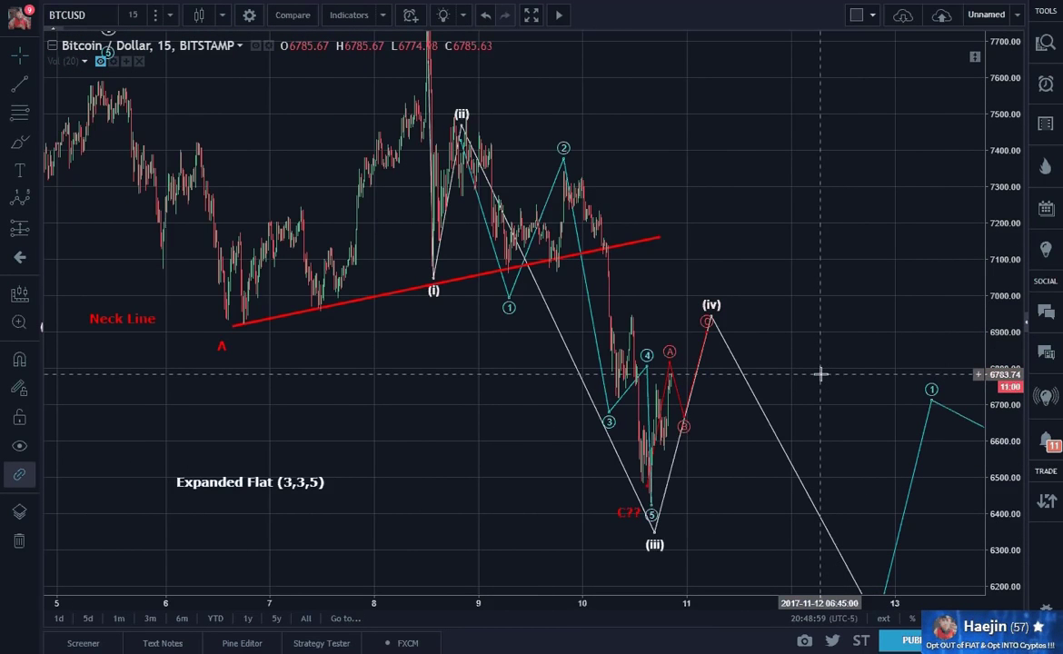
pyautogui.moveTo(810, 390); pyautogui.dragTo(793, 380)
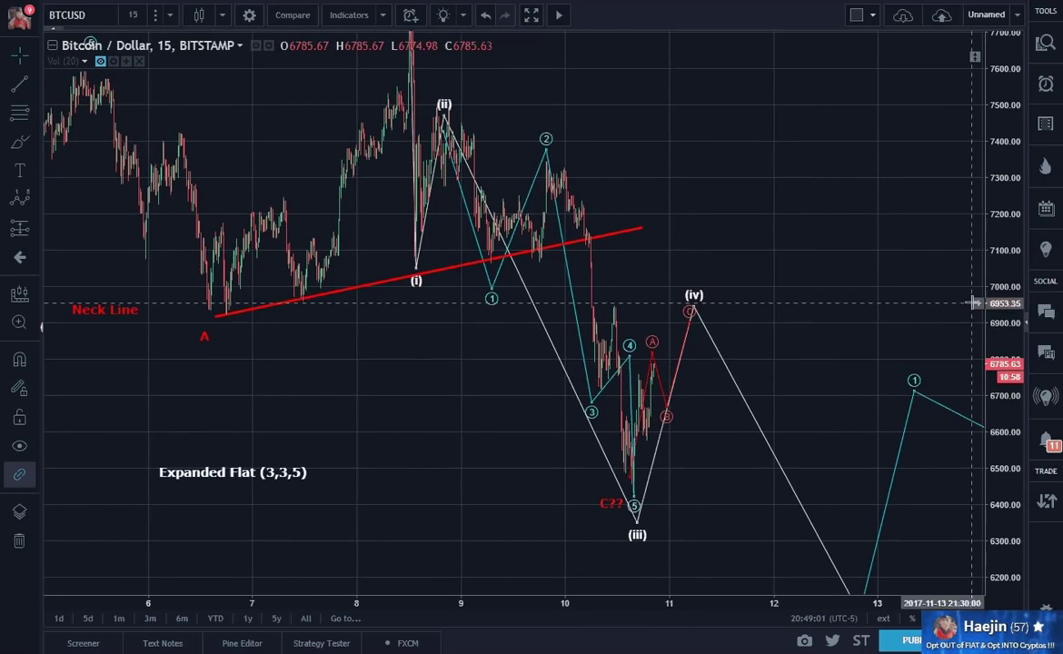
pyautogui.moveTo(1015, 302); pyautogui.dragTo(983, 356)
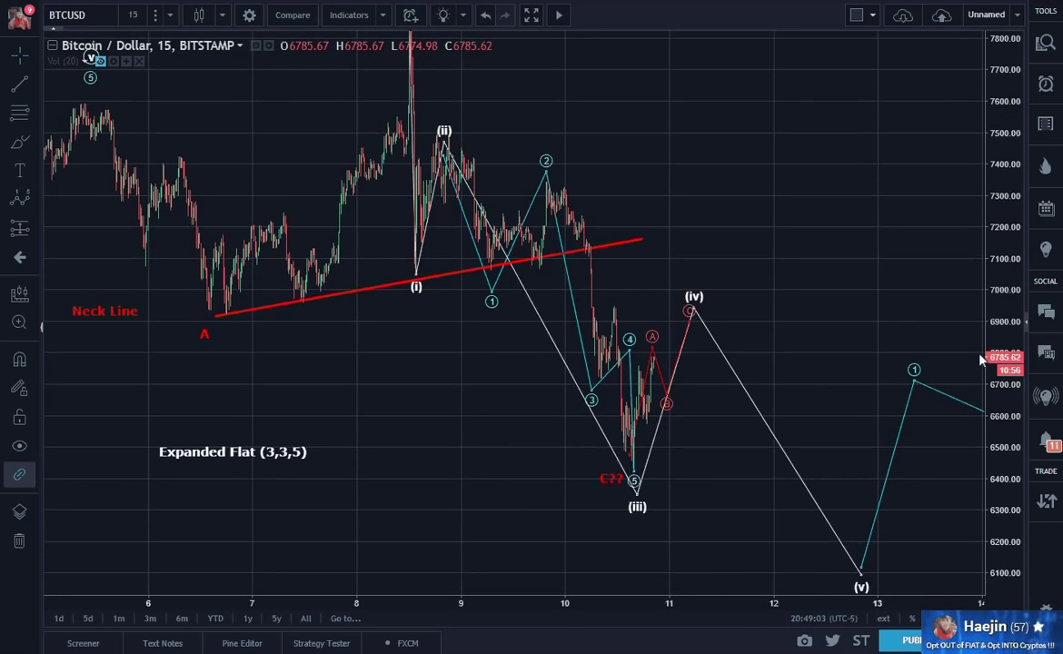
pyautogui.scroll(-4, 779, 309)
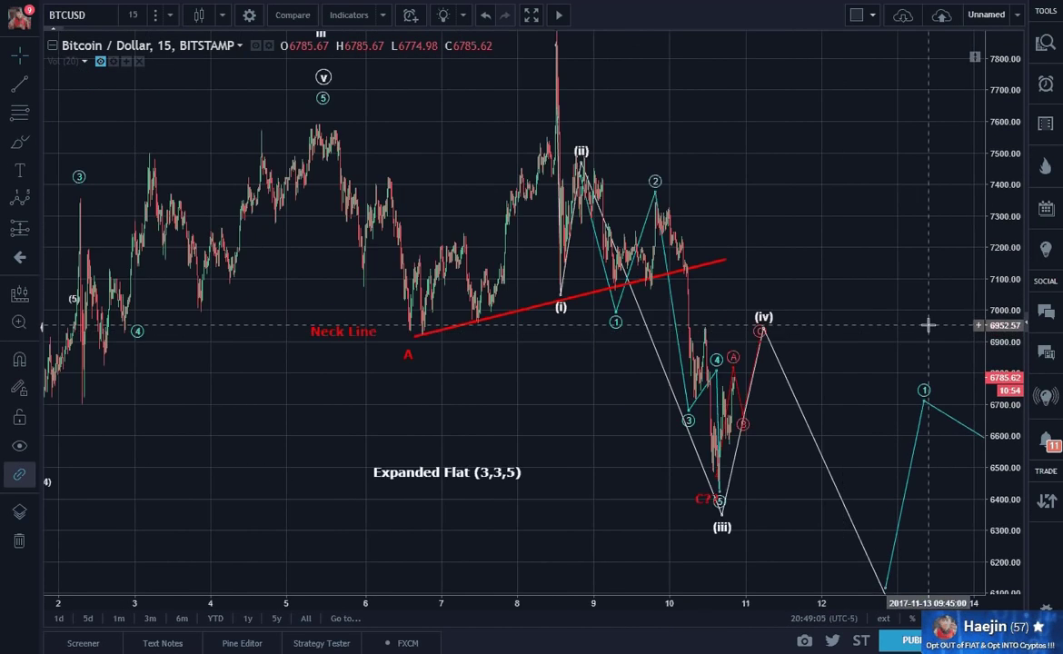
pyautogui.moveTo(904, 325); pyautogui.dragTo(804, 325)
pyautogui.moveTo(996, 269); pyautogui.dragTo(996, 380)
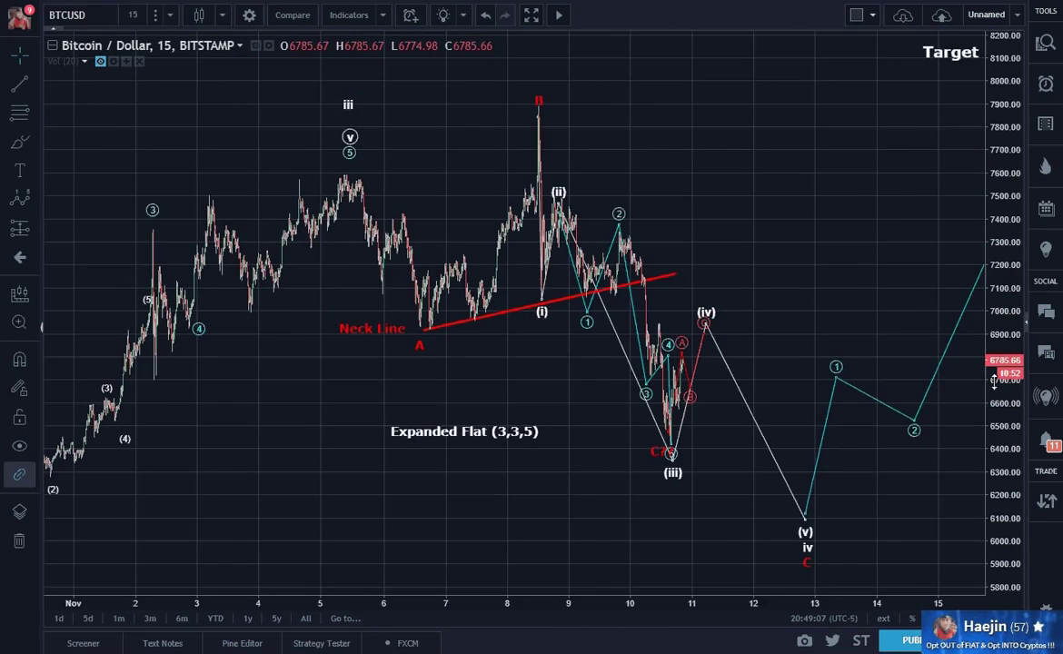
pyautogui.moveTo(784, 349); pyautogui.dragTo(752, 352)
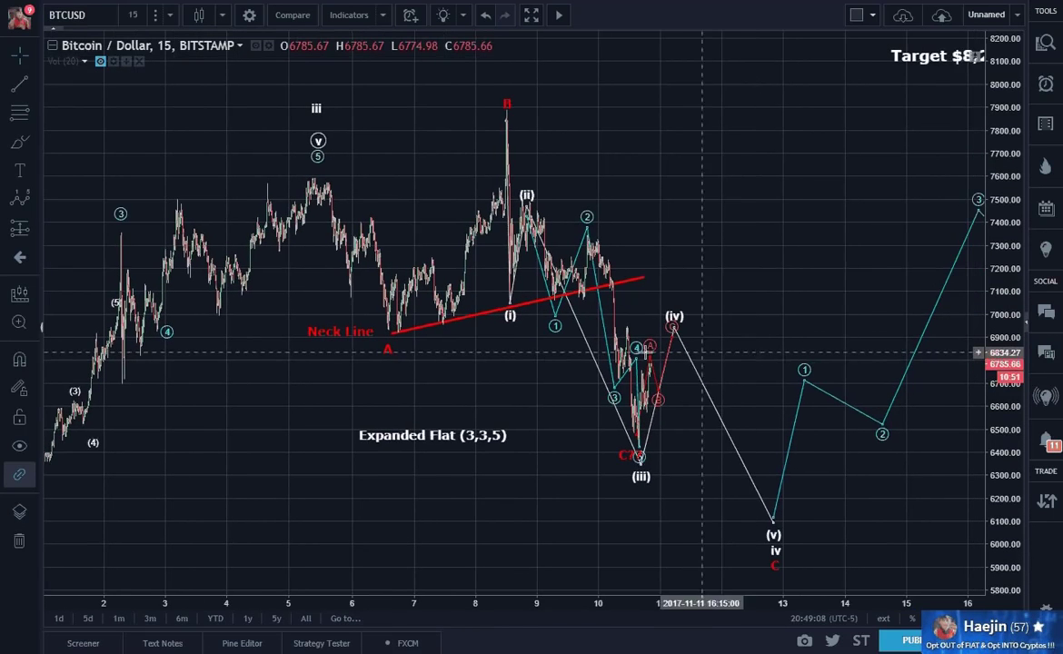
# Step: Draw a white descending trend line without an arrowhead from about 7858 near point B to about 5916 past wave (v)
pyautogui.click(25, 87)
pyautogui.click(514, 117)
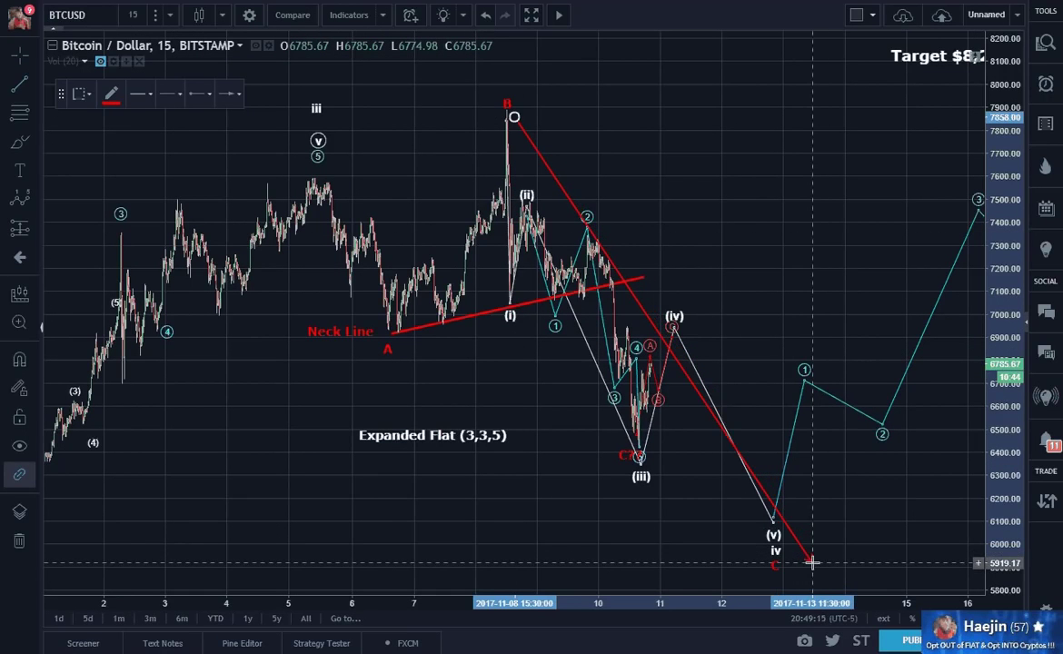
pyautogui.click(810, 564)
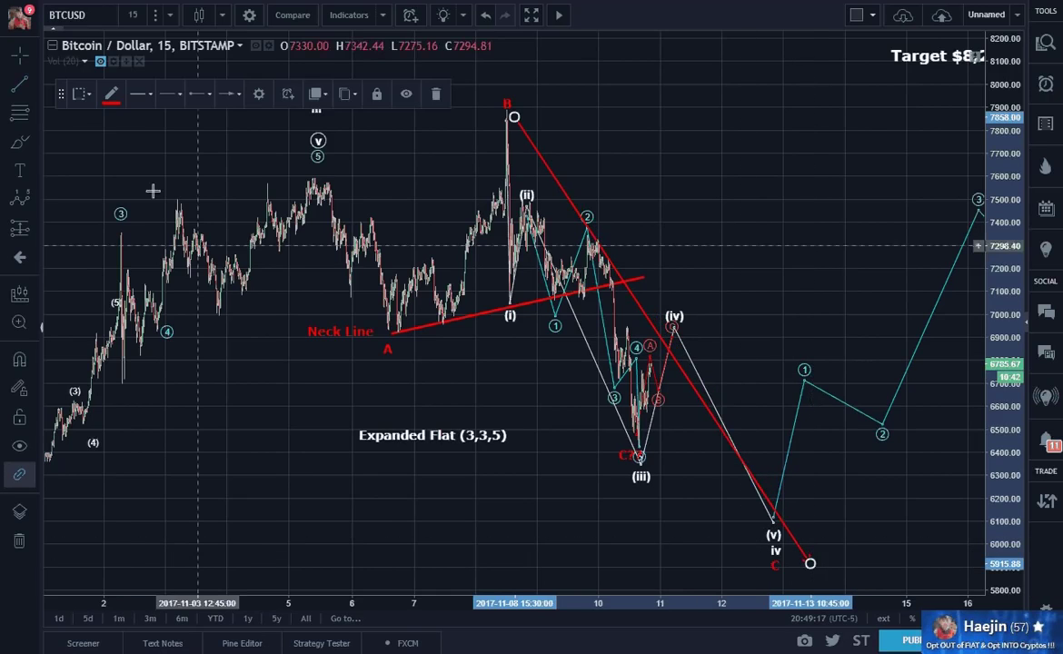
pyautogui.click(110, 97)
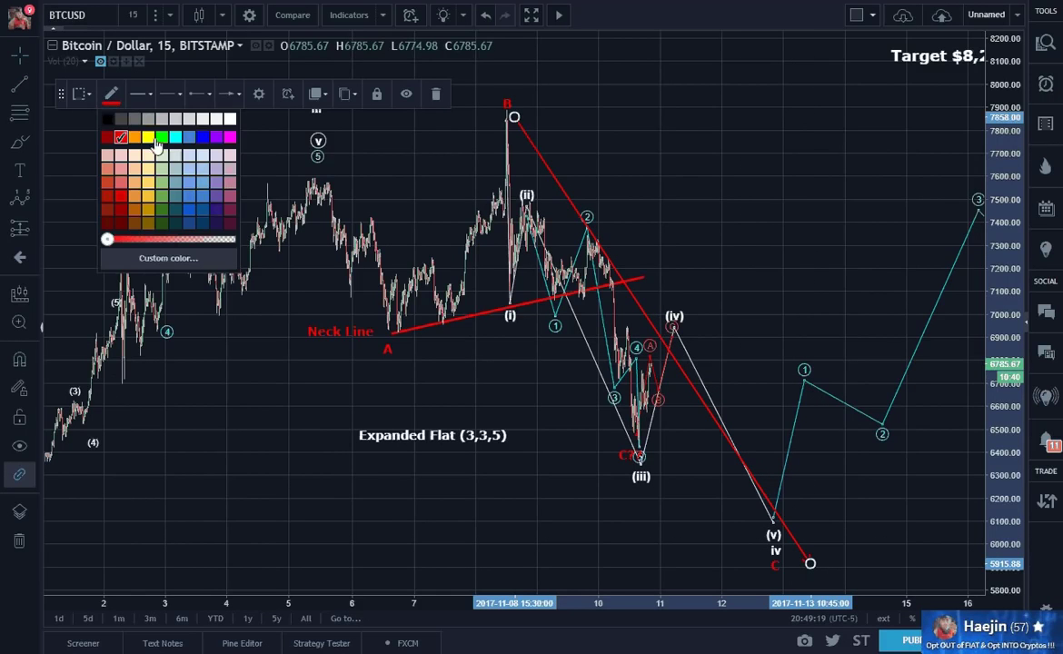
pyautogui.click(229, 119)
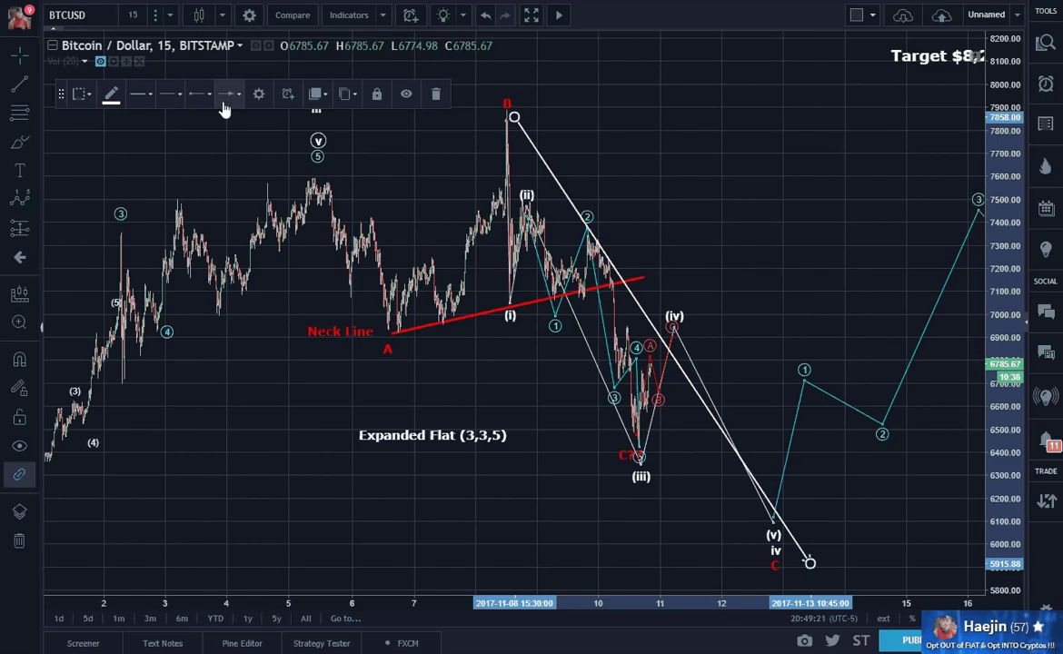
pyautogui.click(229, 95)
pyautogui.click(230, 126)
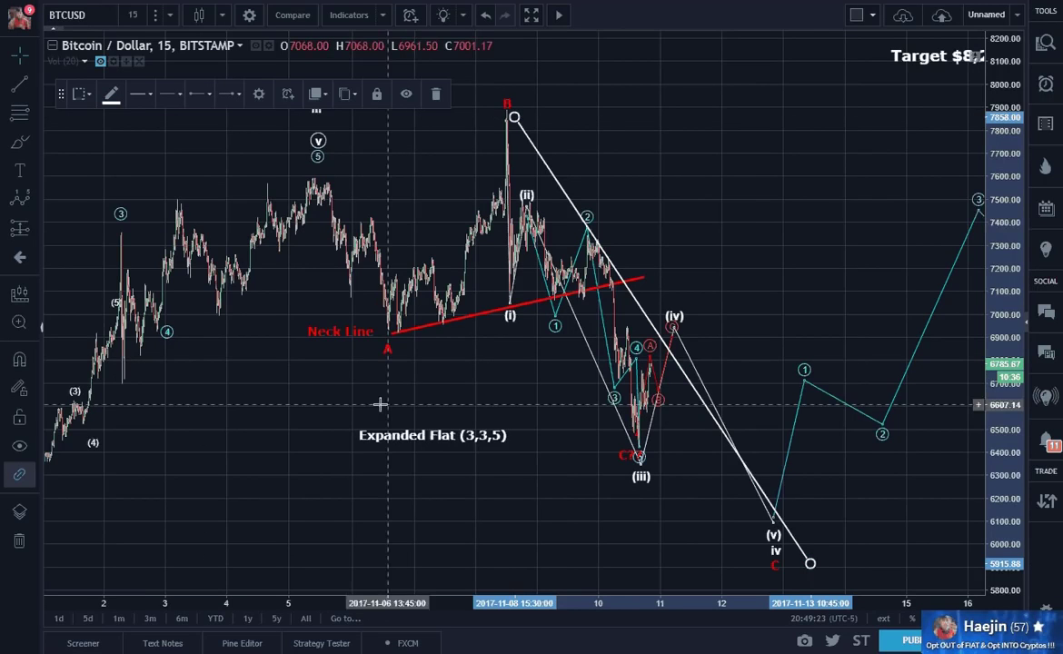
# Step: Draw a lower white channel line through waves (i) and (iii), from about 7292 to about 5857
pyautogui.click(469, 268)
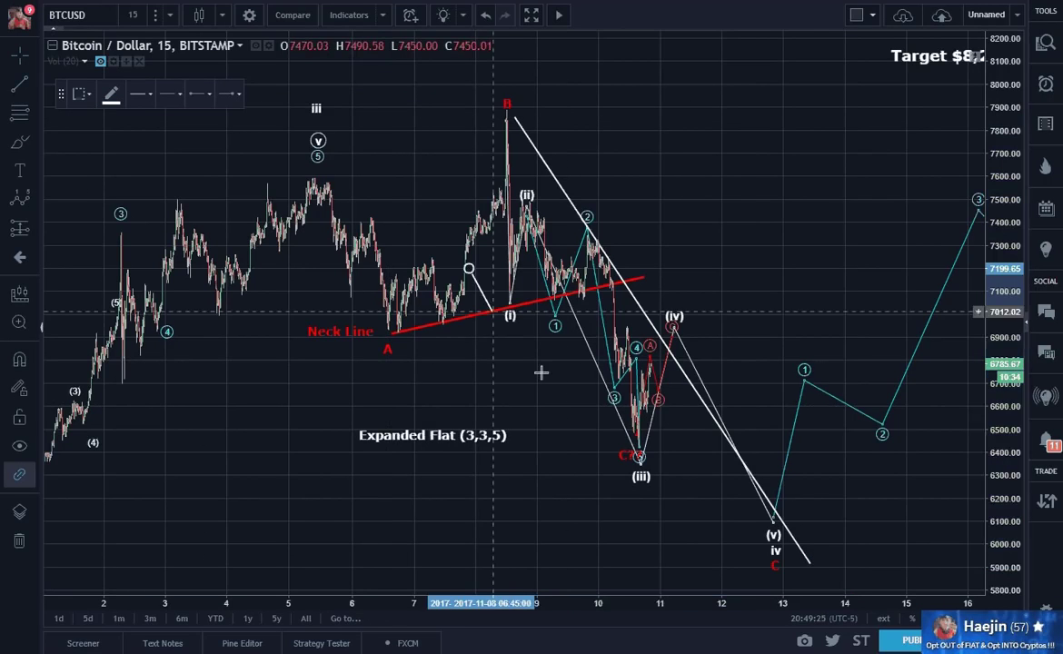
pyautogui.click(754, 569)
pyautogui.moveTo(468, 269); pyautogui.dragTo(471, 248)
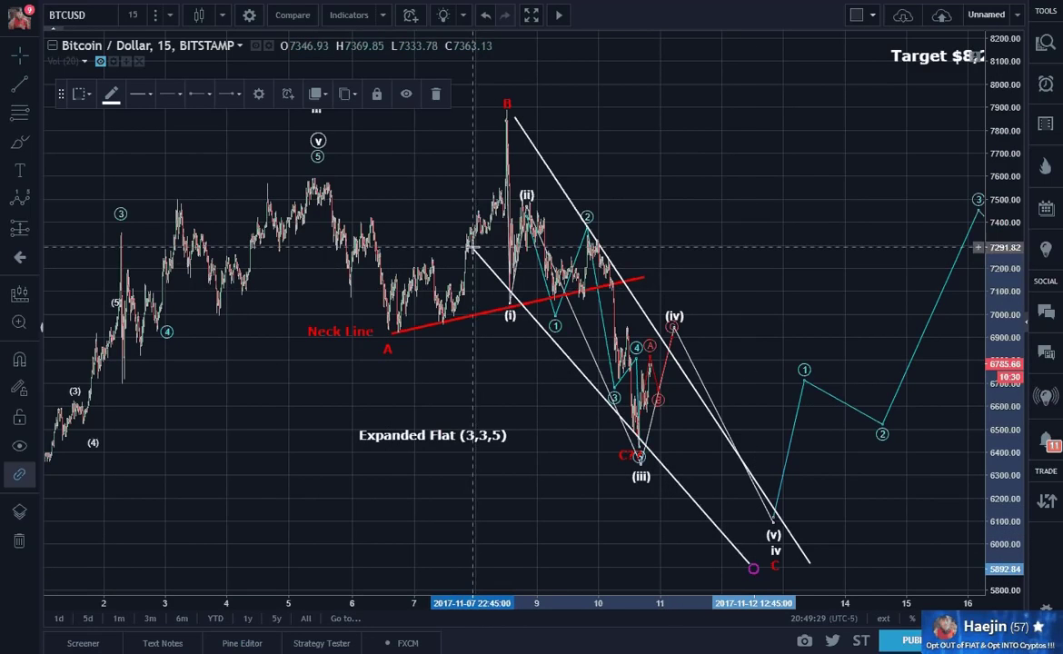
pyautogui.moveTo(753, 569); pyautogui.dragTo(729, 578)
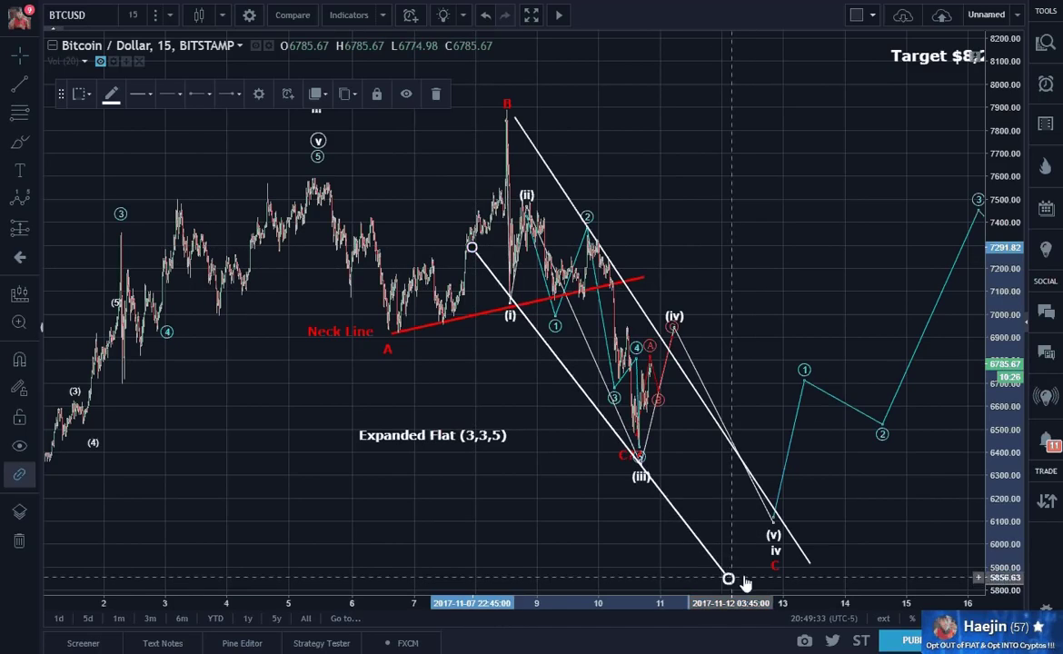
pyautogui.click(782, 283)
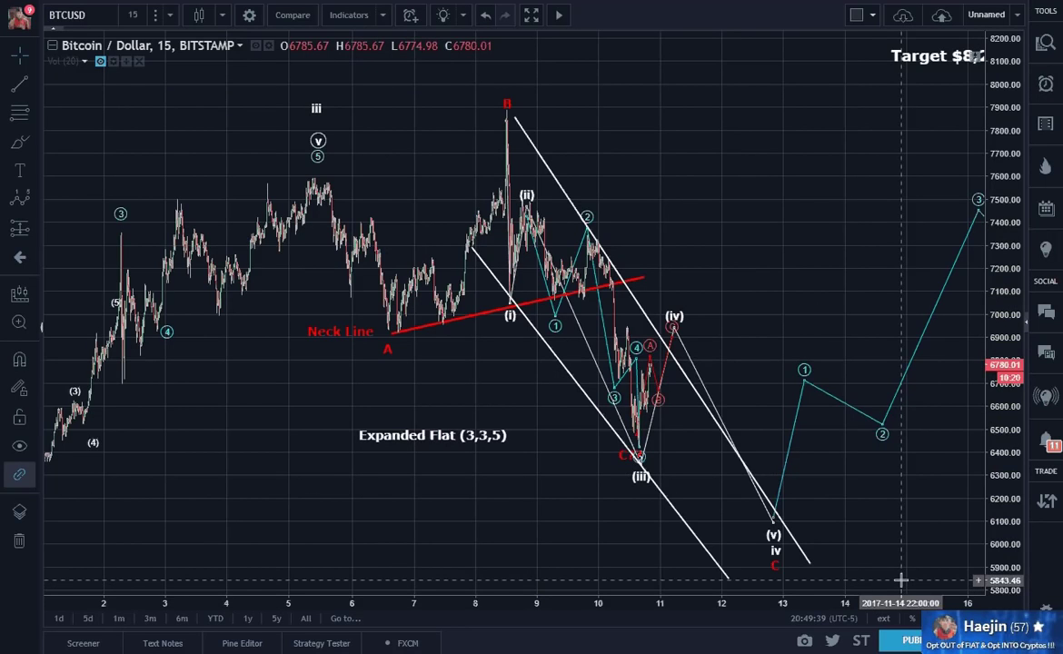
# Step: Delete the lower white channel line and move the projected wave (v) low to about 6044 on 12 November
pyautogui.click(712, 561)
pyautogui.press('Delete')
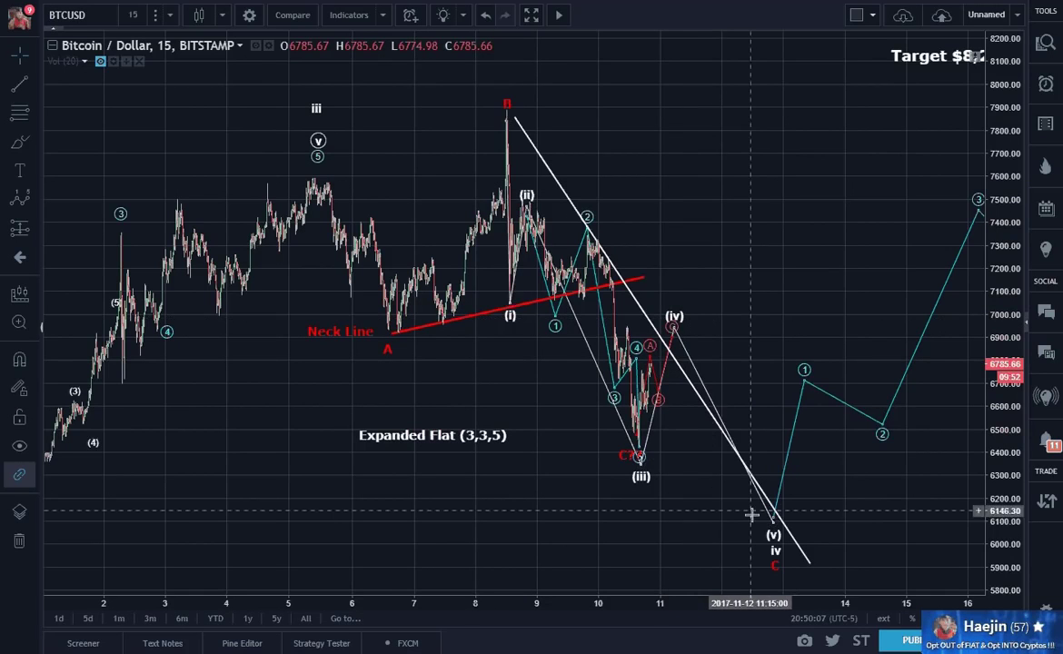
pyautogui.moveTo(774, 530); pyautogui.dragTo(744, 534)
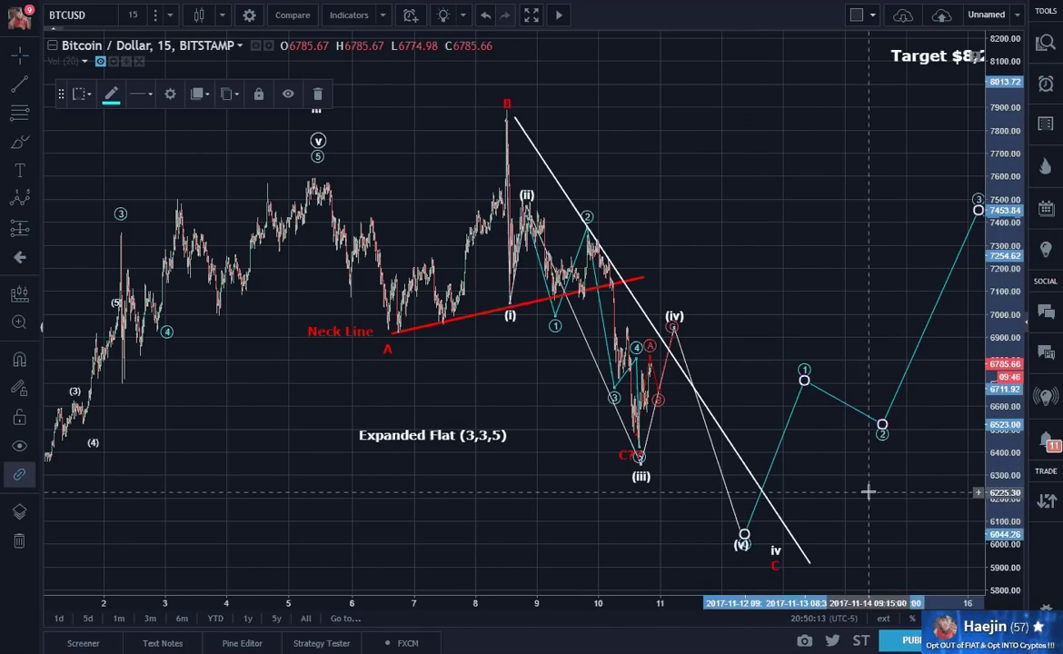
# Step: Lower wave 2 of the projected teal count to about 6370 on 13 November and delete the white descending trend line
pyautogui.click(869, 491)
pyautogui.moveTo(883, 424); pyautogui.dragTo(836, 477)
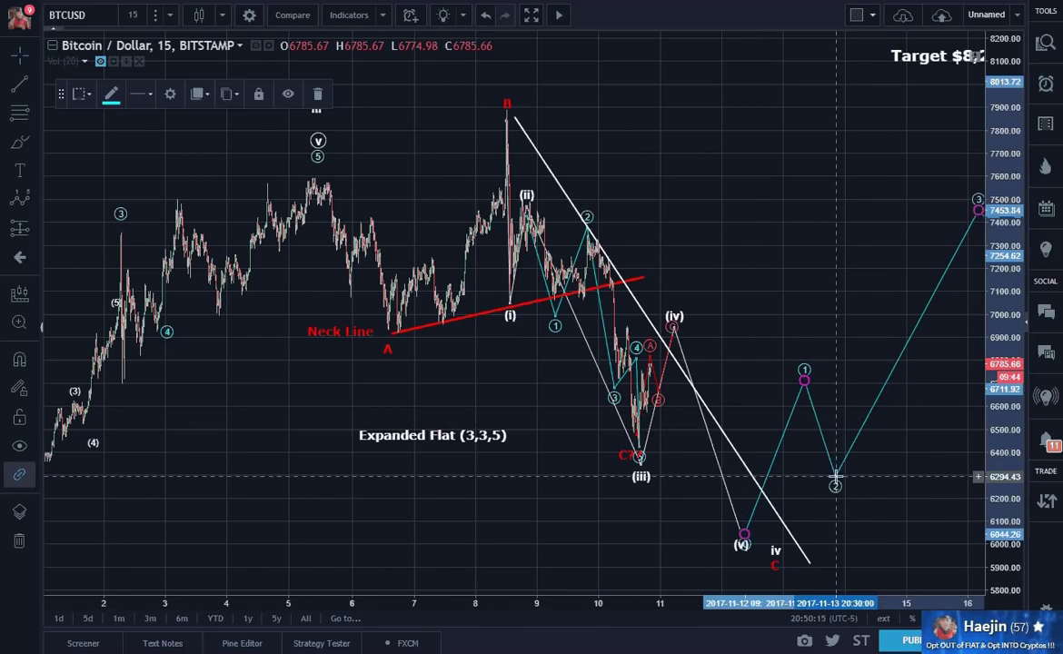
pyautogui.click(901, 478)
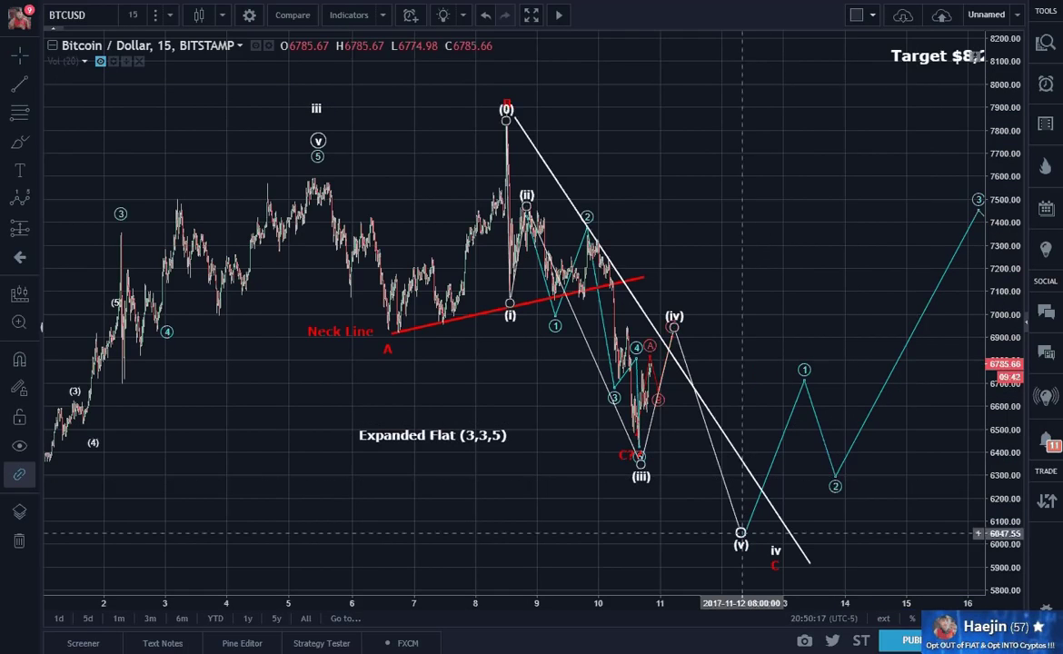
pyautogui.moveTo(835, 485); pyautogui.dragTo(835, 460)
pyautogui.click(875, 473)
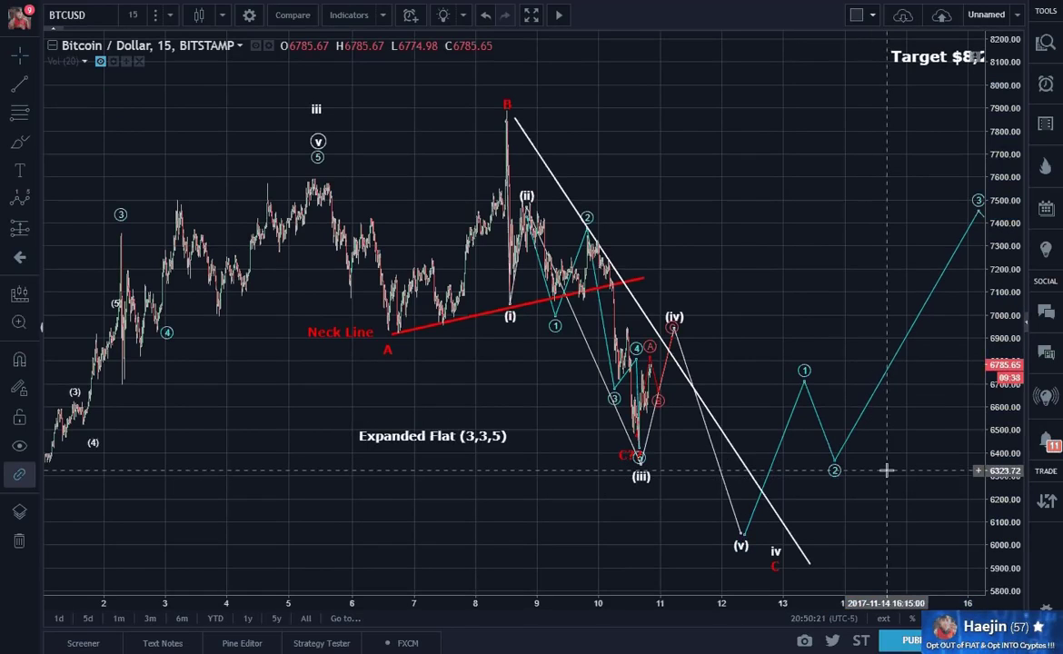
pyautogui.click(714, 417)
pyautogui.press('Delete')
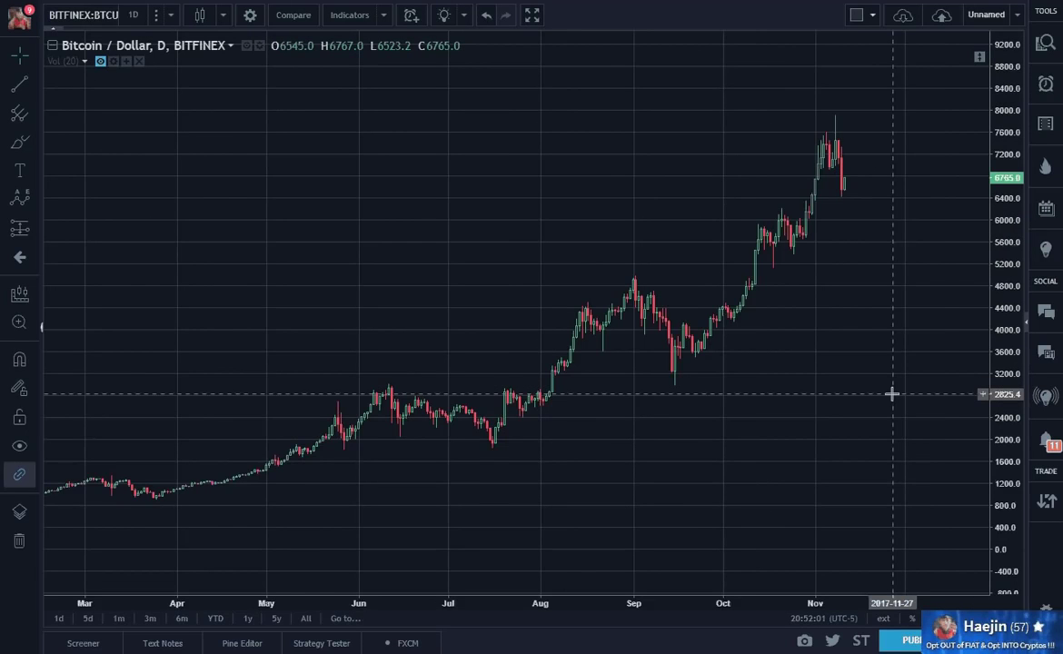
# Step: Rescale the daily BITFINEX Bitcoin chart to fit early September through November, with prices from about 3000 to 8500
pyautogui.scroll(5, 891, 393)
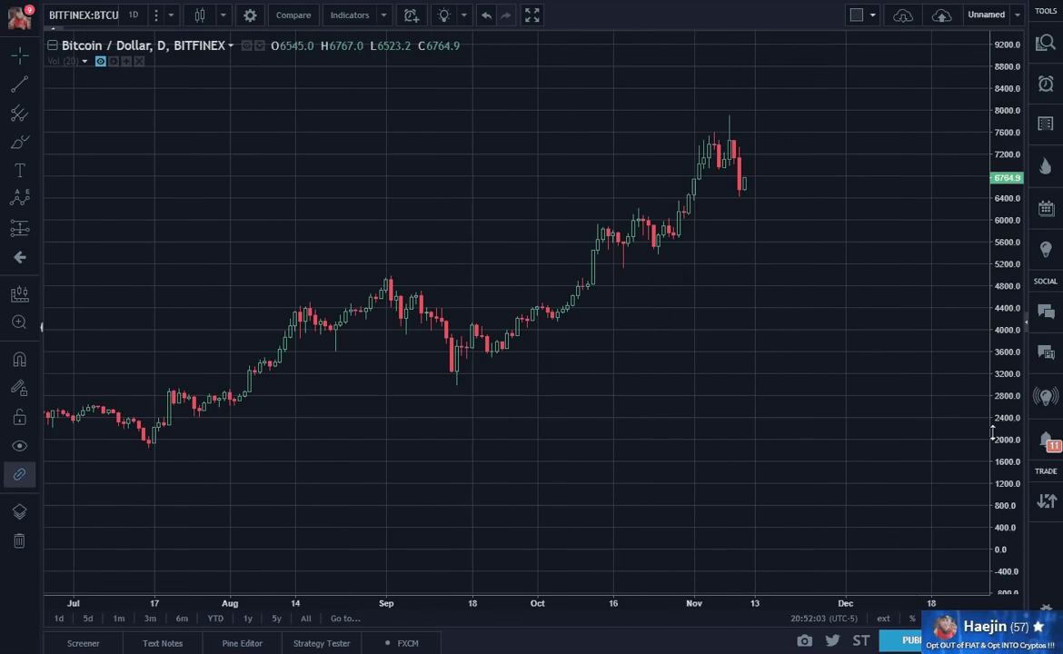
pyautogui.moveTo(1006, 458); pyautogui.dragTo(1003, 427)
pyautogui.moveTo(839, 418); pyautogui.dragTo(844, 440)
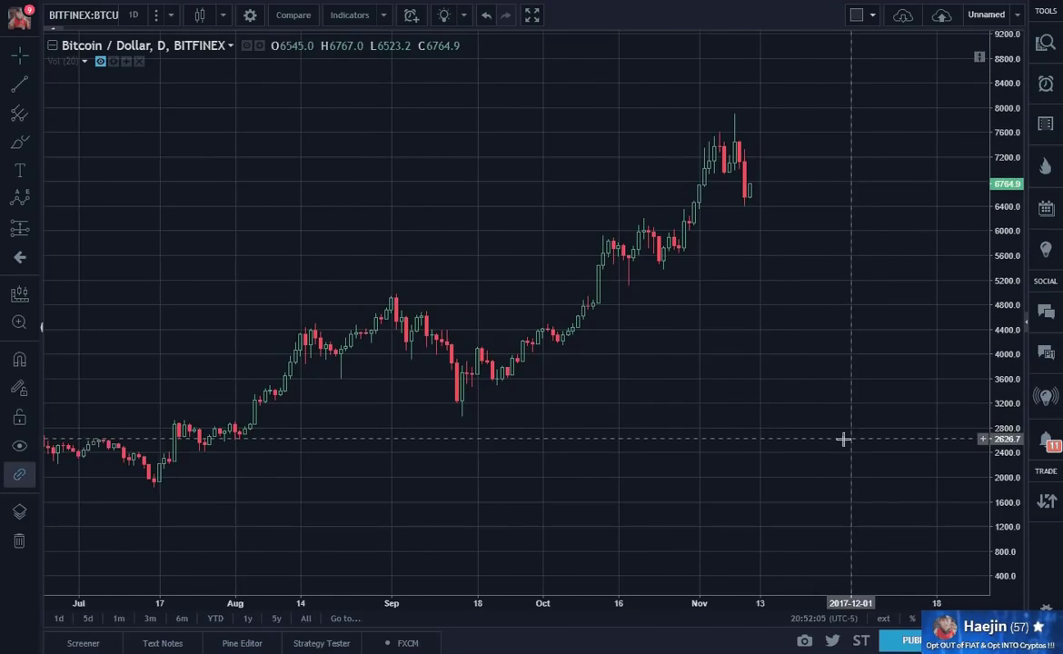
pyautogui.scroll(4, 756, 444)
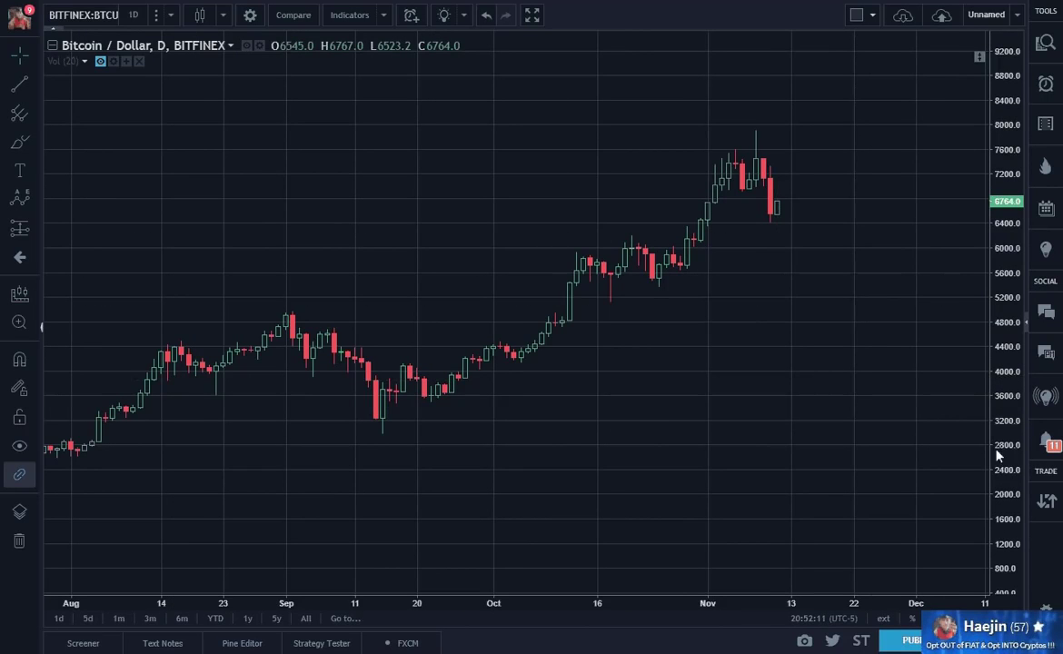
pyautogui.moveTo(1000, 452); pyautogui.dragTo(998, 418)
pyautogui.moveTo(868, 415); pyautogui.dragTo(798, 441)
pyautogui.scroll(4, 781, 443)
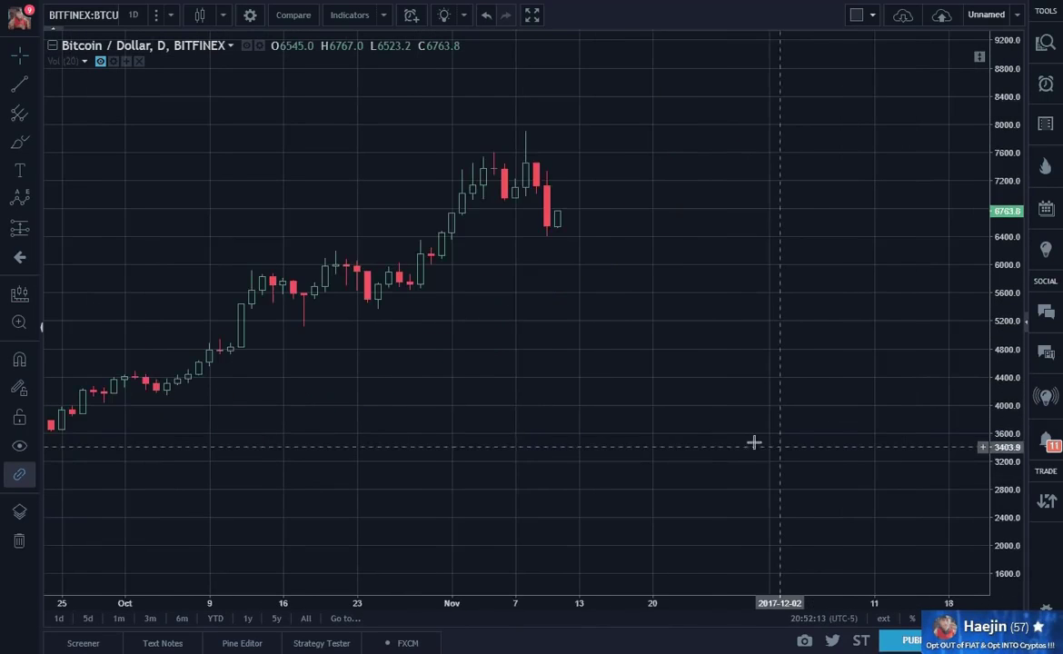
pyautogui.moveTo(526, 417); pyautogui.dragTo(800, 452)
pyautogui.moveTo(1010, 513); pyautogui.dragTo(1008, 443)
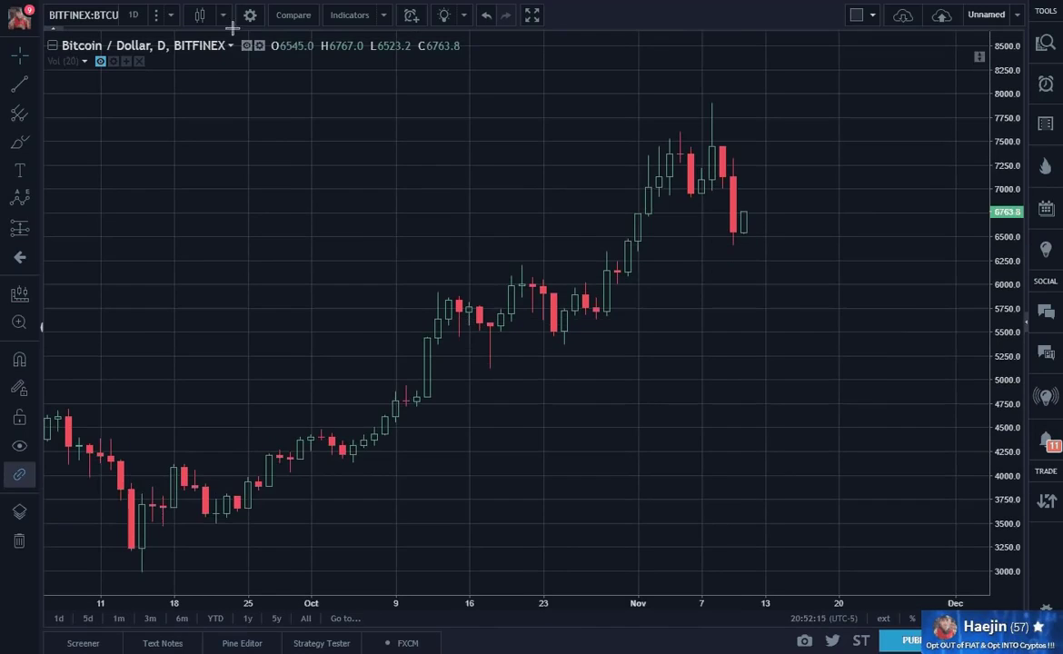
# Step: On the 15-minute BTCUSD chart, shift the red C?? label clear of the circled 5 near wave (iii), and return to the daily chart
pyautogui.click(207, 2)
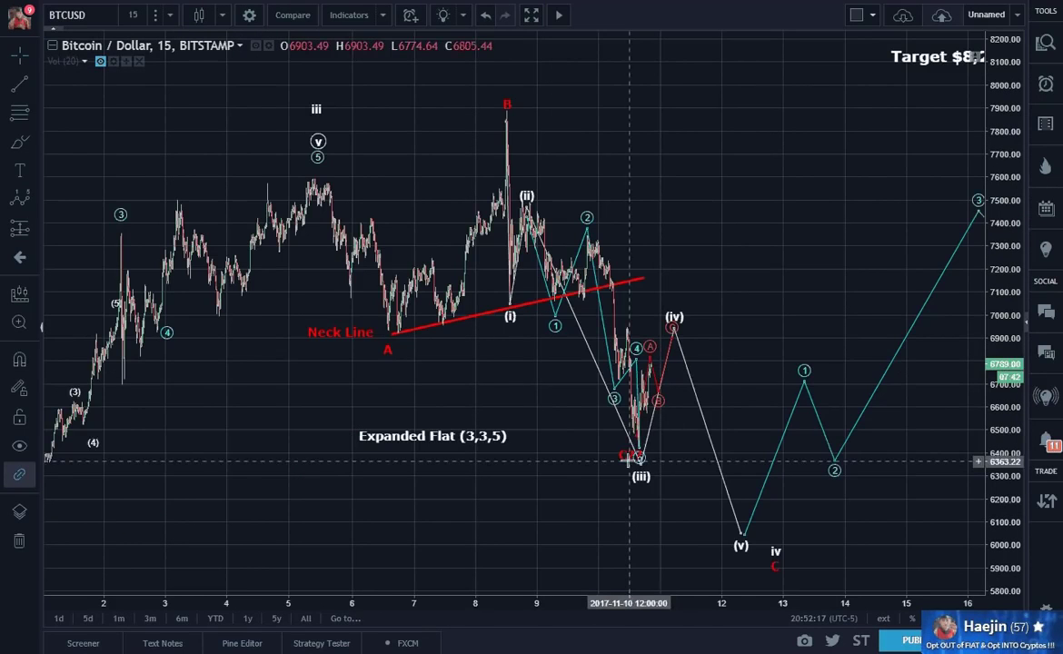
pyautogui.click(623, 457)
pyautogui.moveTo(623, 458); pyautogui.dragTo(609, 462)
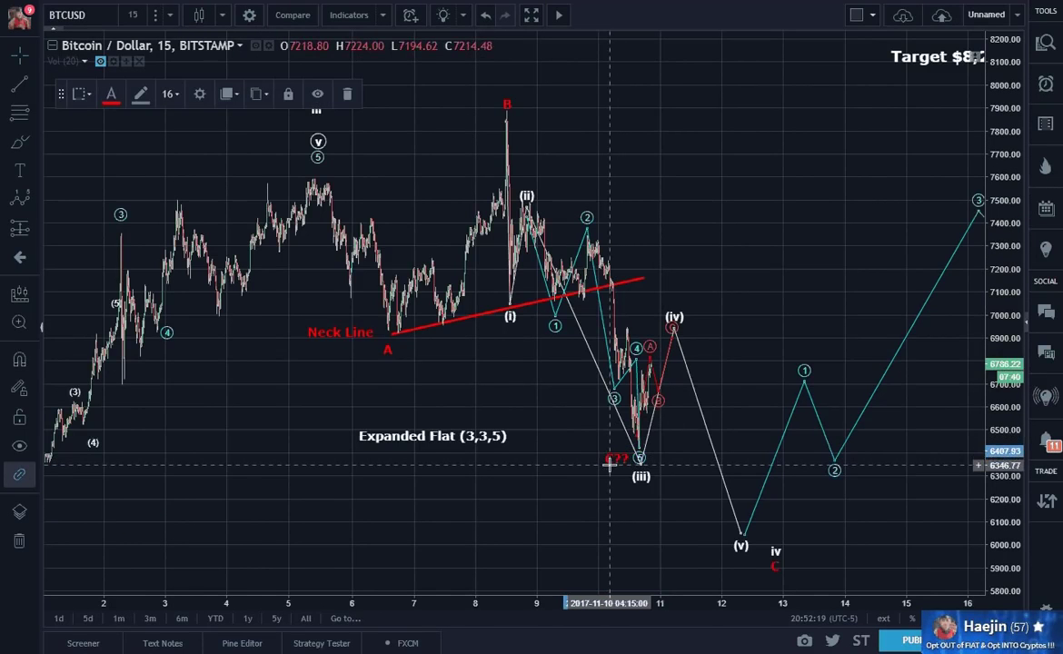
pyautogui.click(287, 363)
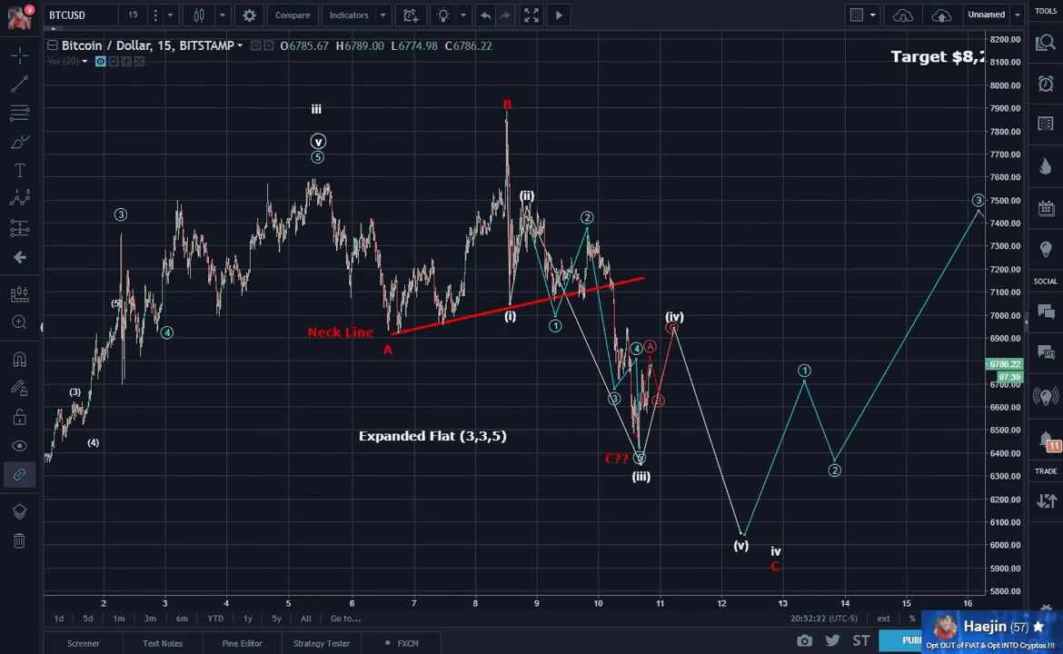
pyautogui.hotkey('ctrl', 'Tab')
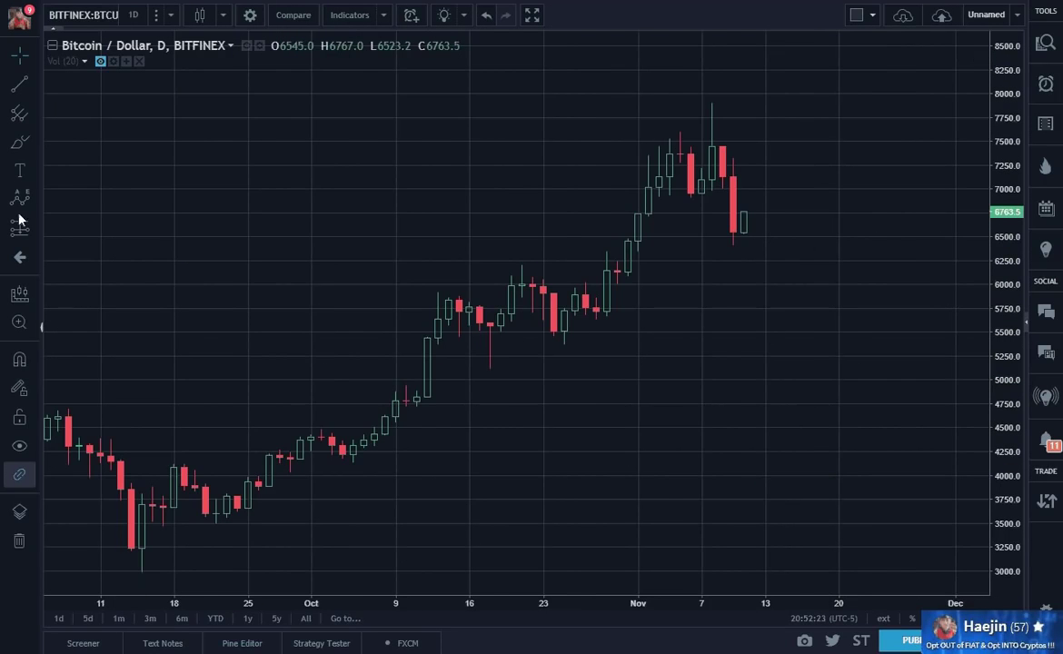
pyautogui.click(23, 202)
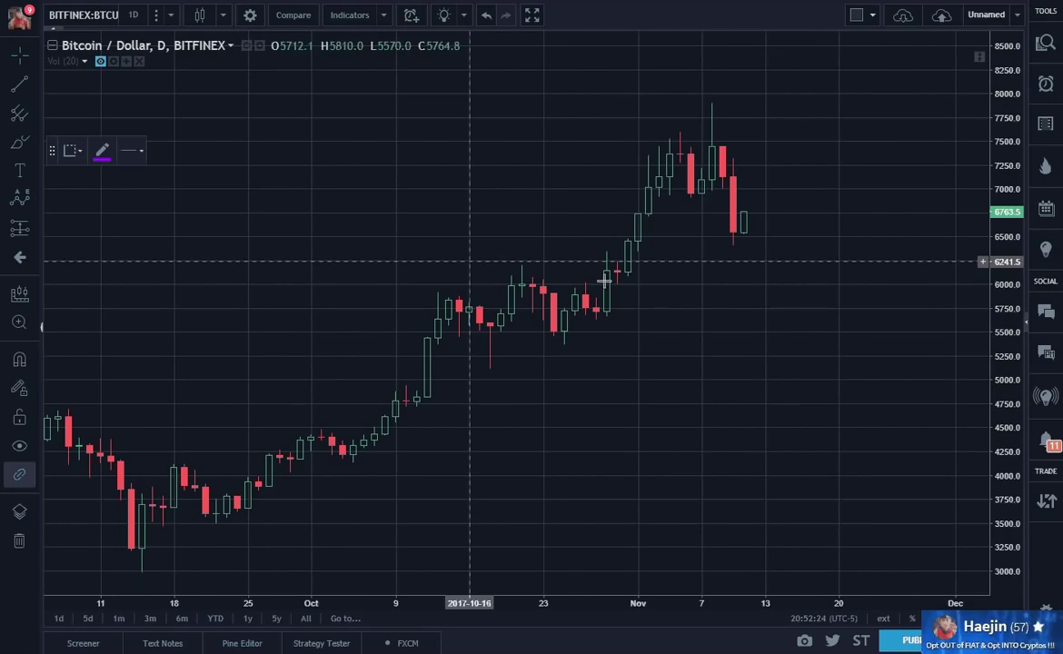
pyautogui.click(680, 137)
pyautogui.click(690, 201)
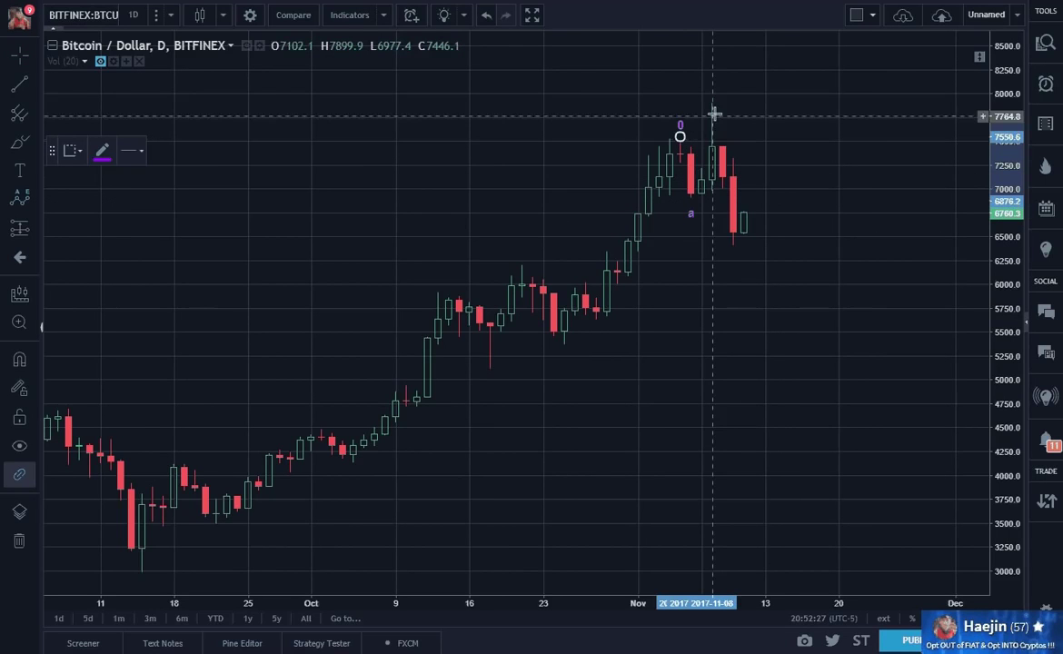
pyautogui.click(712, 98)
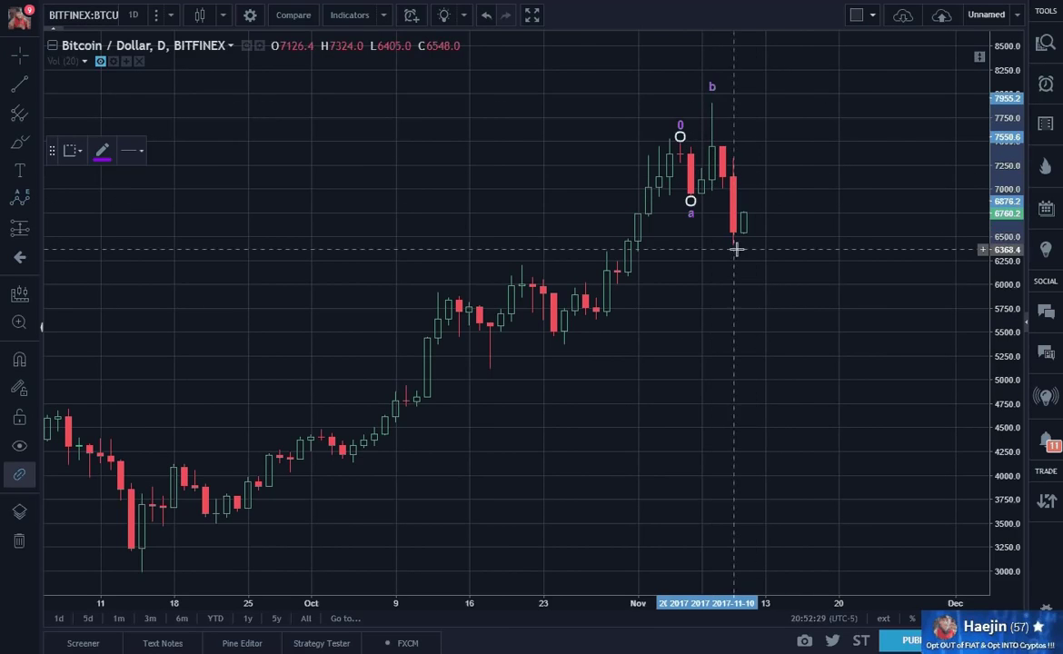
pyautogui.click(796, 264)
pyautogui.click(828, 271)
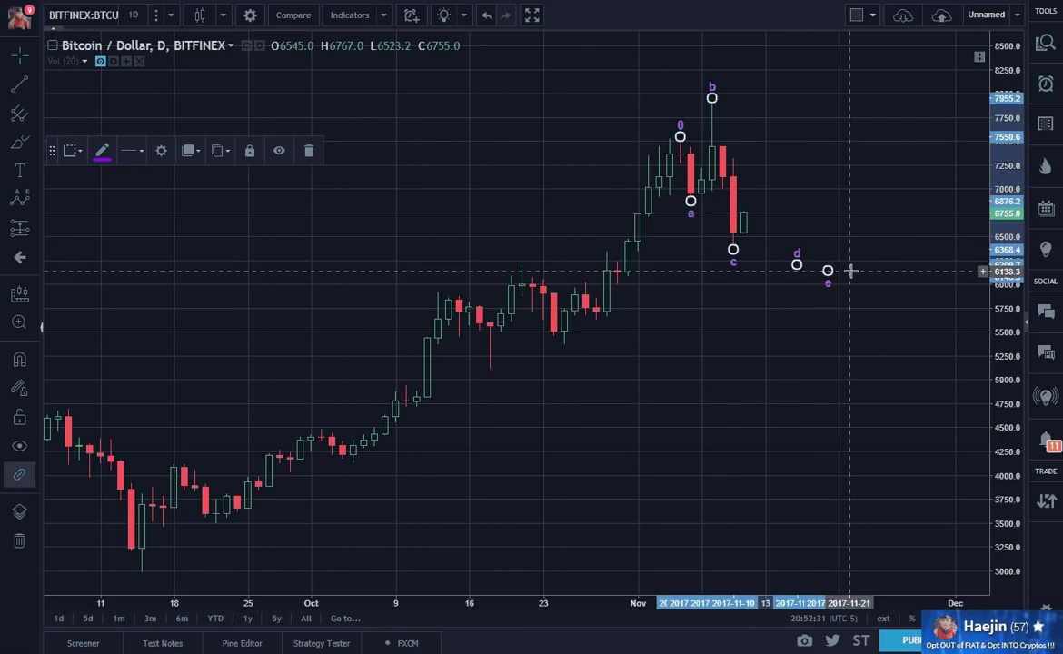
pyautogui.press('Delete')
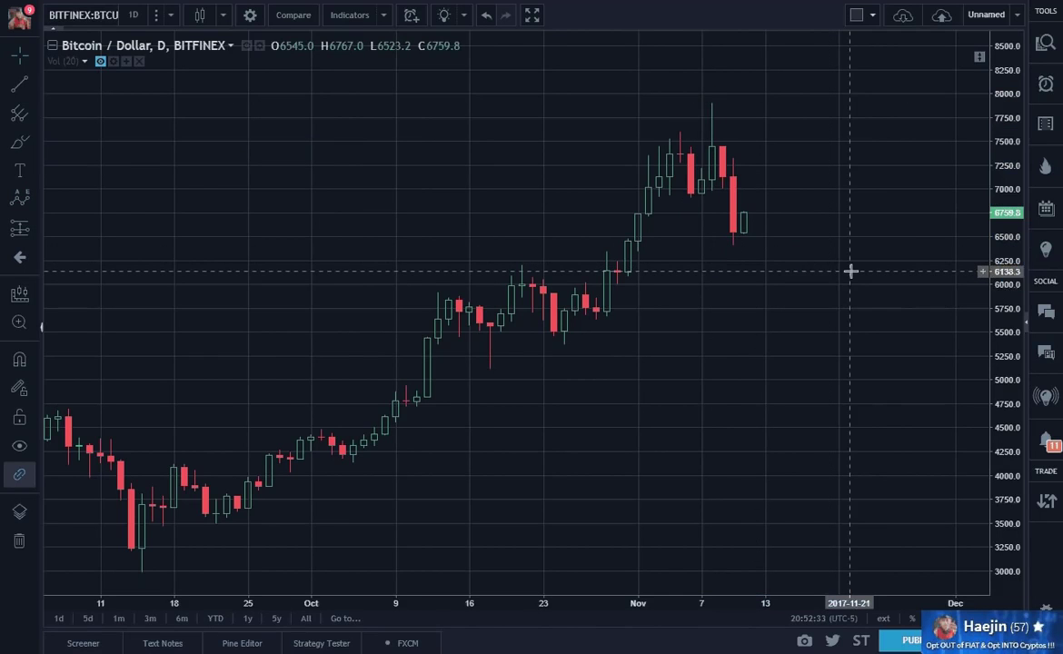
# Step: Draw a red Elliott Correction Wave (ABC) on the November candles from about 7654, with A at 6860, B at 7923 and C at about 6350
pyautogui.click(36, 202)
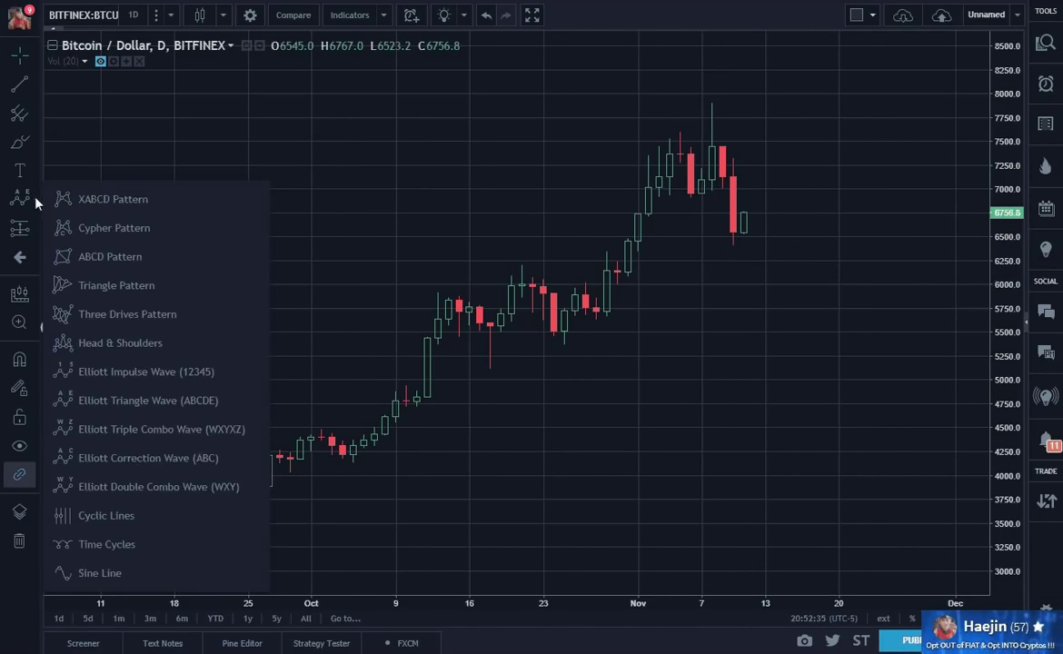
pyautogui.click(95, 456)
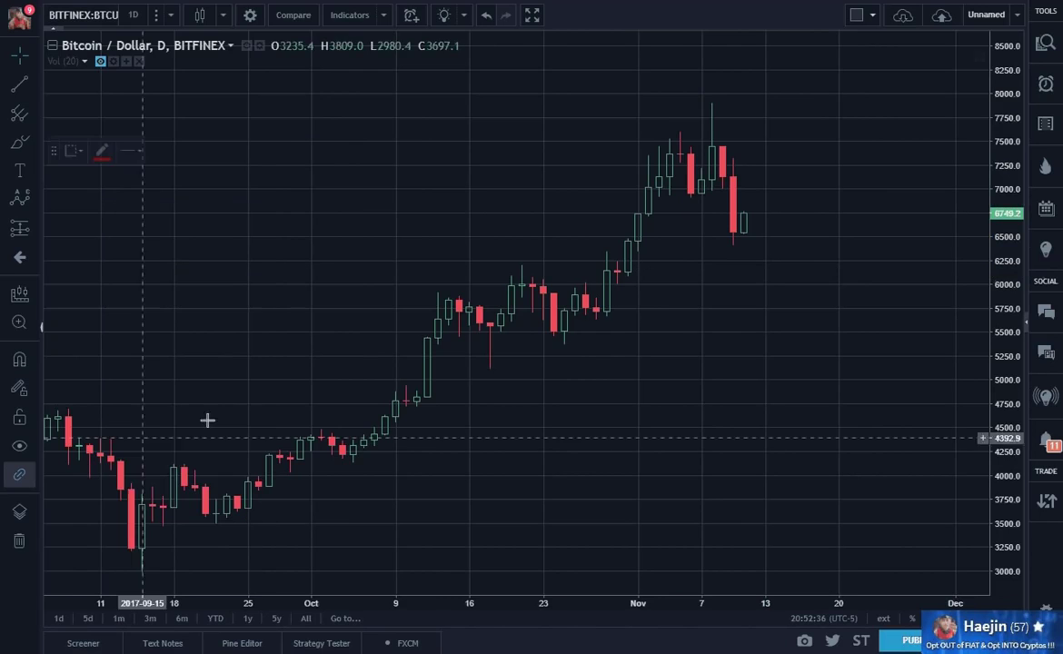
pyautogui.click(680, 136)
pyautogui.click(691, 202)
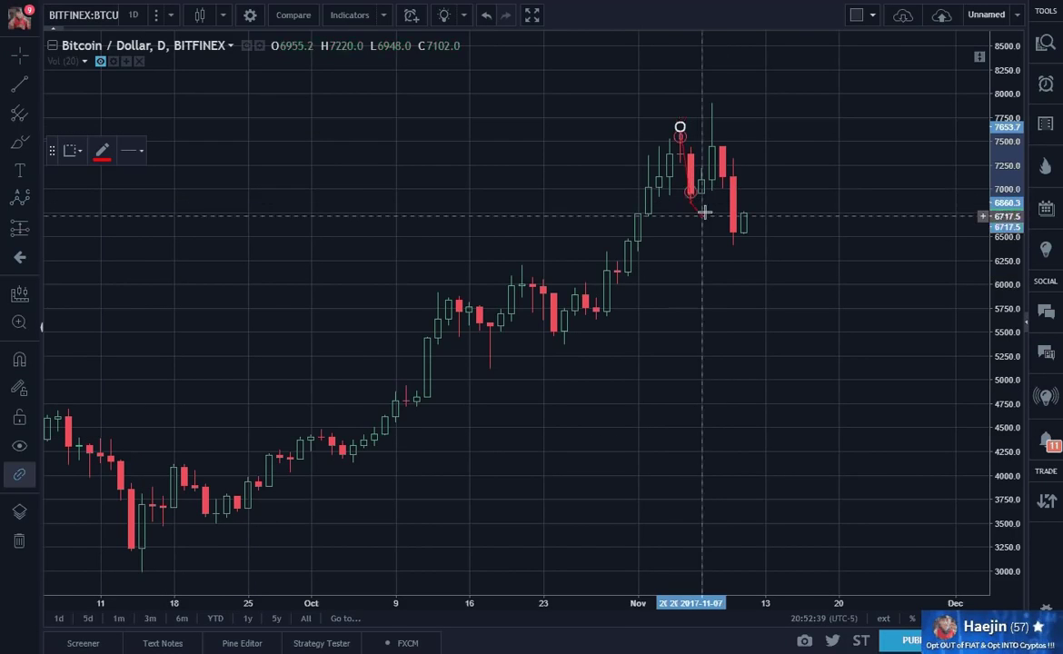
pyautogui.click(712, 102)
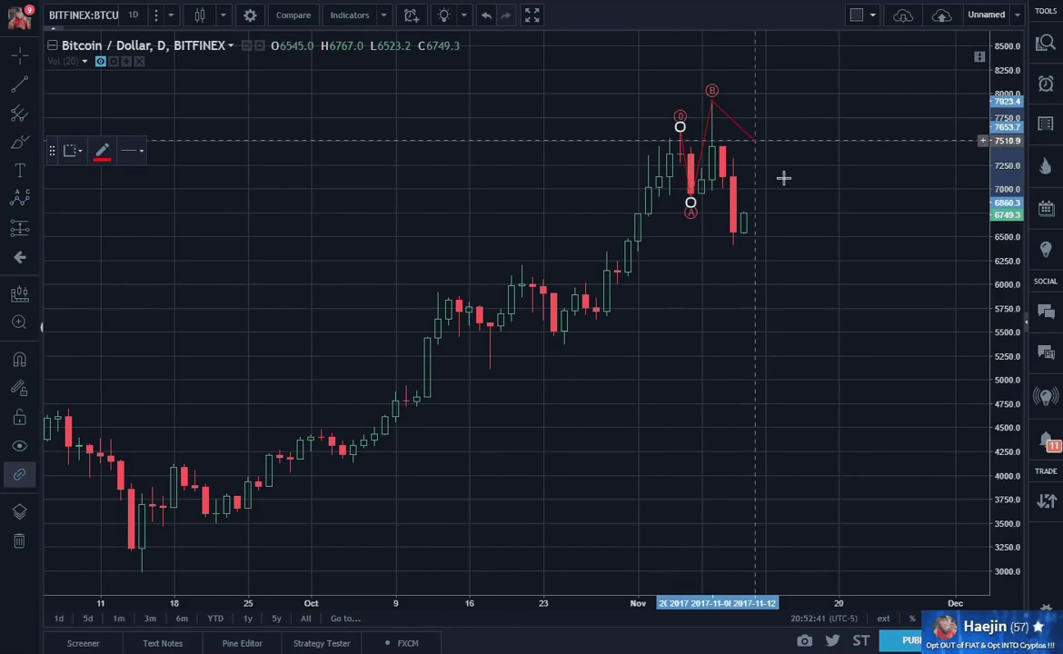
pyautogui.click(733, 251)
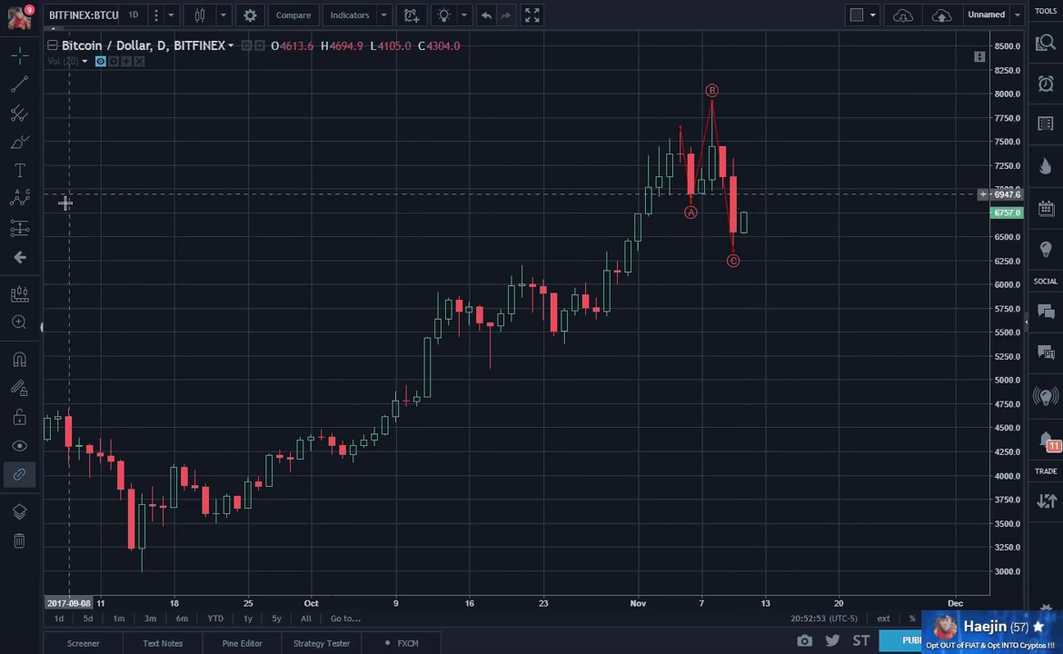
# Step: Sketch an illustrative red ABC correction above the mid-September candles, with A at about 5988, B at 7400 and C at 5380, and delete it
pyautogui.click(20, 197)
pyautogui.click(132, 211)
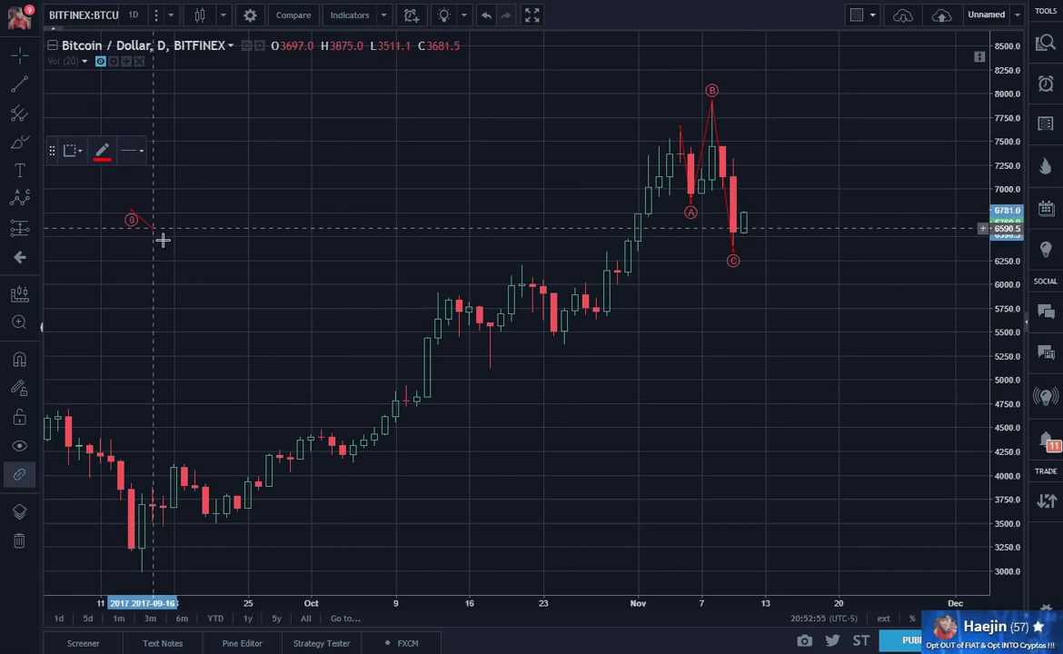
pyautogui.click(174, 286)
pyautogui.click(211, 149)
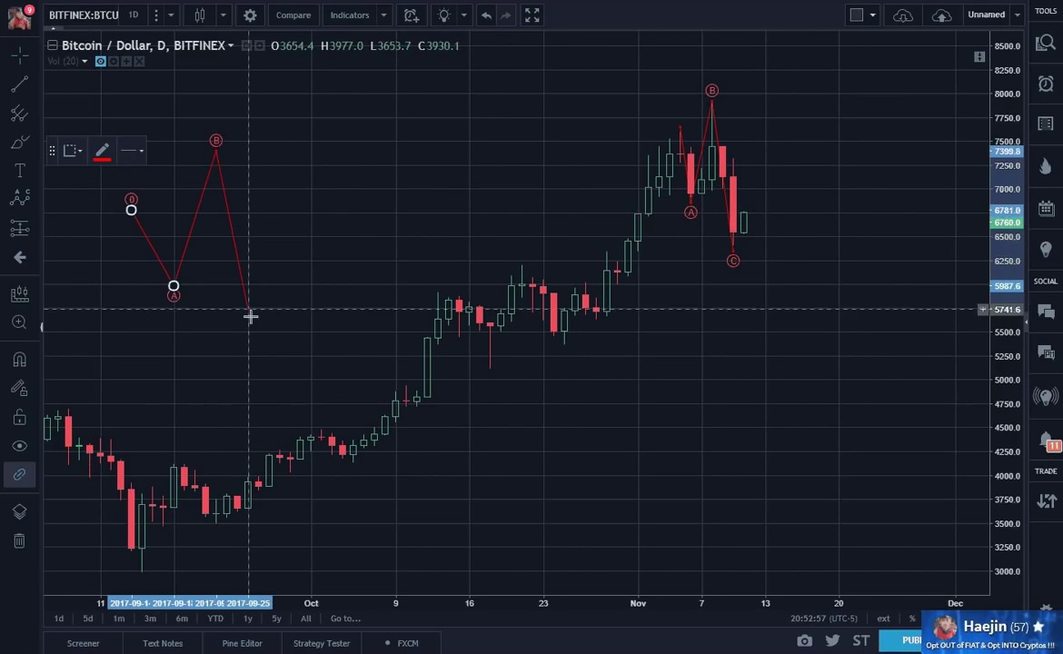
pyautogui.click(258, 353)
pyautogui.click(314, 355)
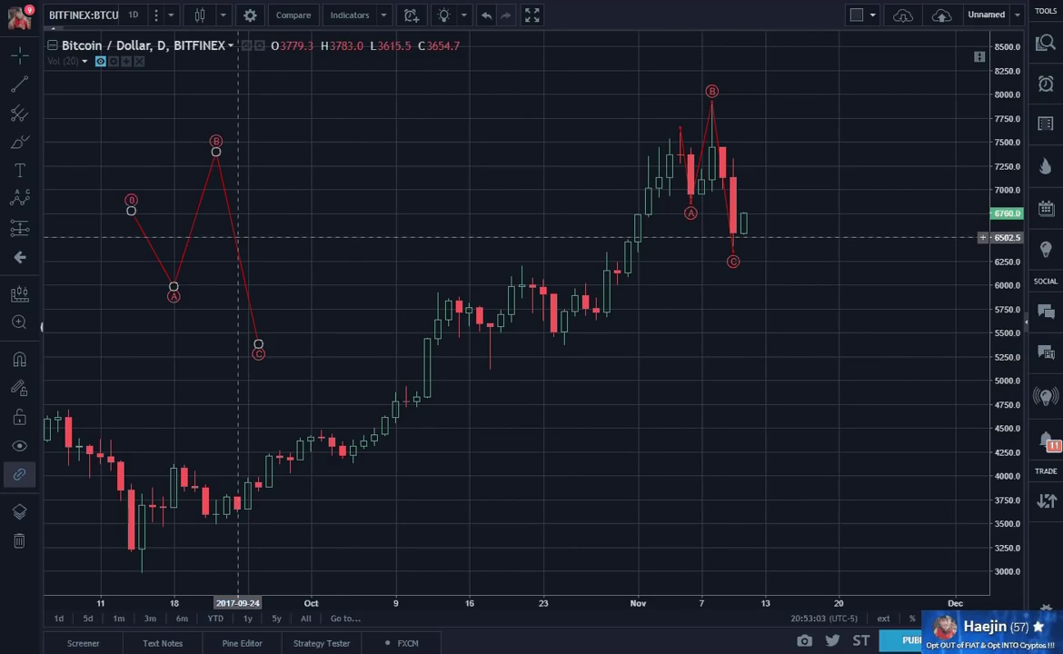
pyautogui.click(238, 237)
pyautogui.press('Delete')
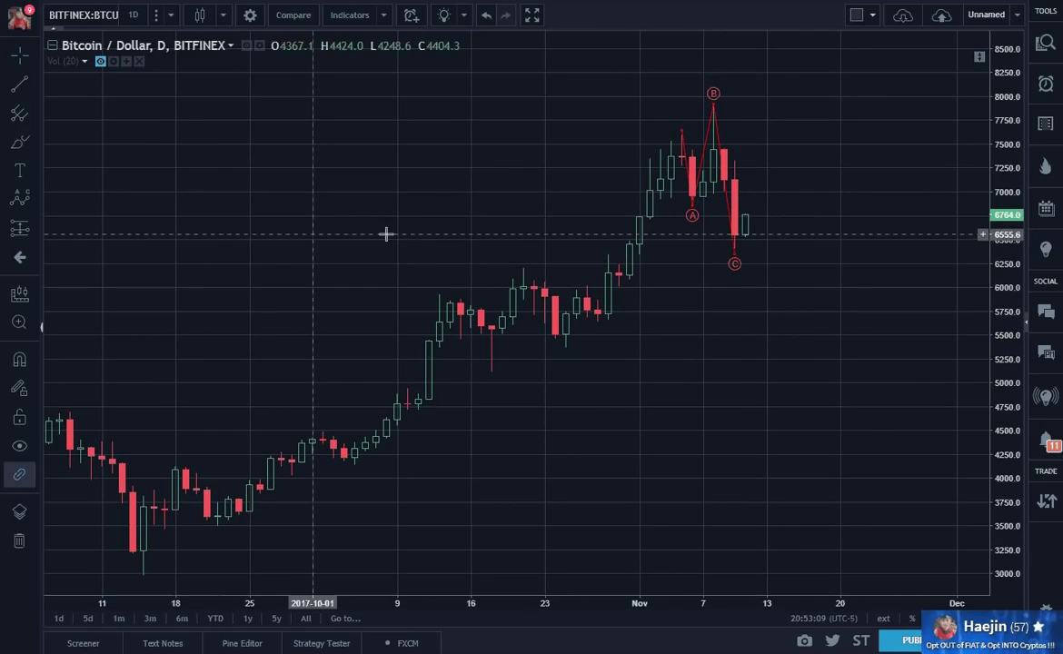
pyautogui.moveTo(820, 237); pyautogui.dragTo(735, 393)
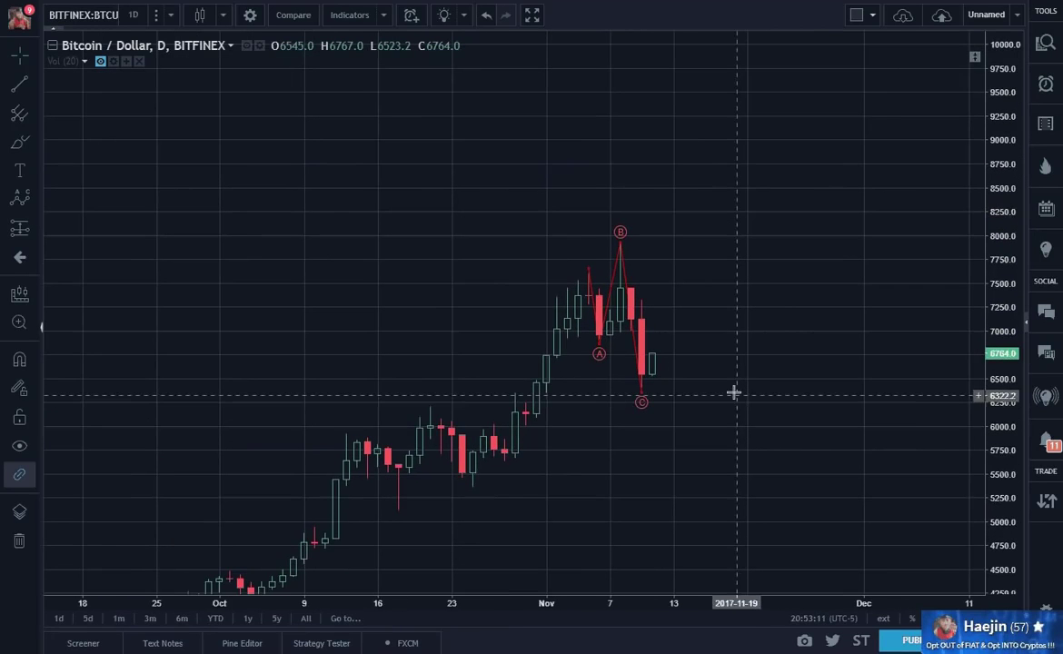
pyautogui.click(33, 204)
pyautogui.click(137, 373)
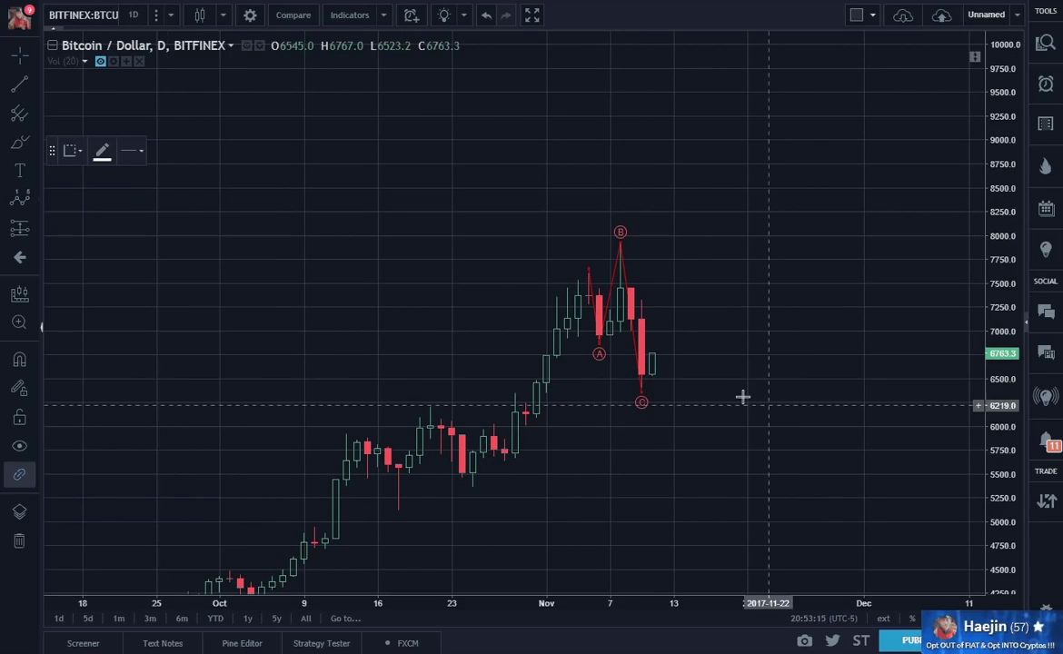
pyautogui.click(651, 391)
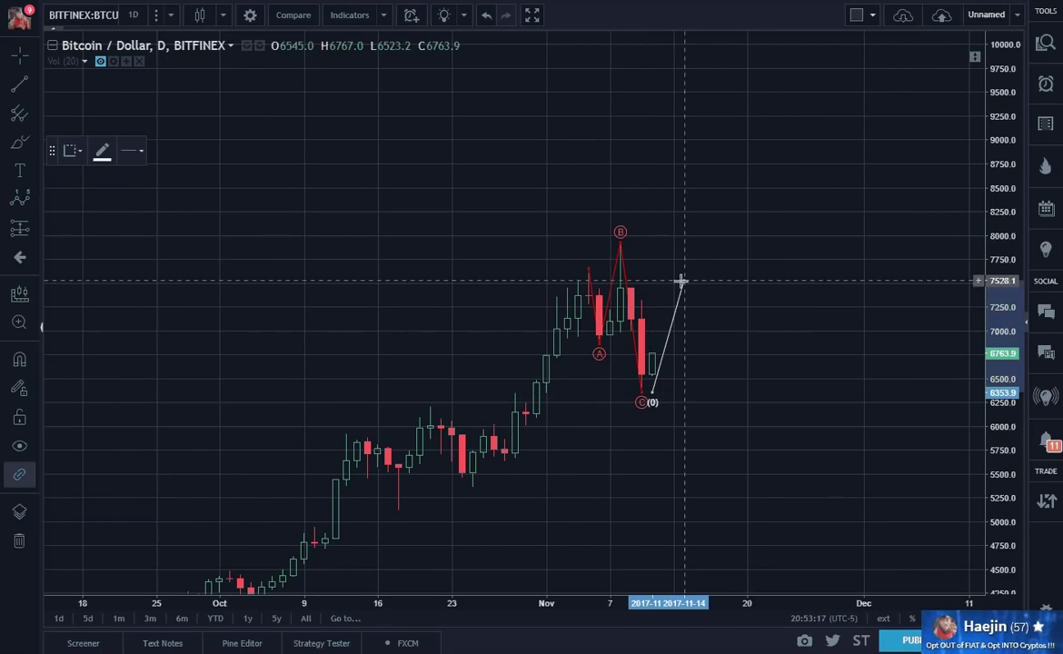
pyautogui.click(684, 281)
pyautogui.click(705, 329)
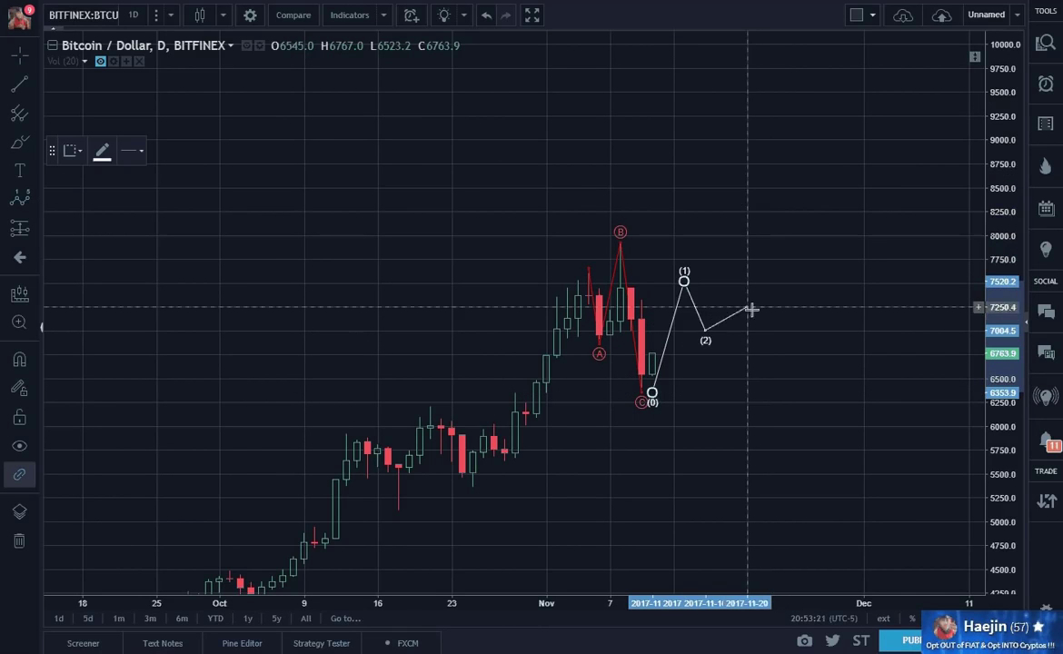
pyautogui.press('Escape')
# Step: Redraw the white Elliott Impulse Wave after the November correction from about 6520, with (1) 7012, (2) 6782, (3) 7695, (4) 7369 and (5) about 8350
pyautogui.click(19, 196)
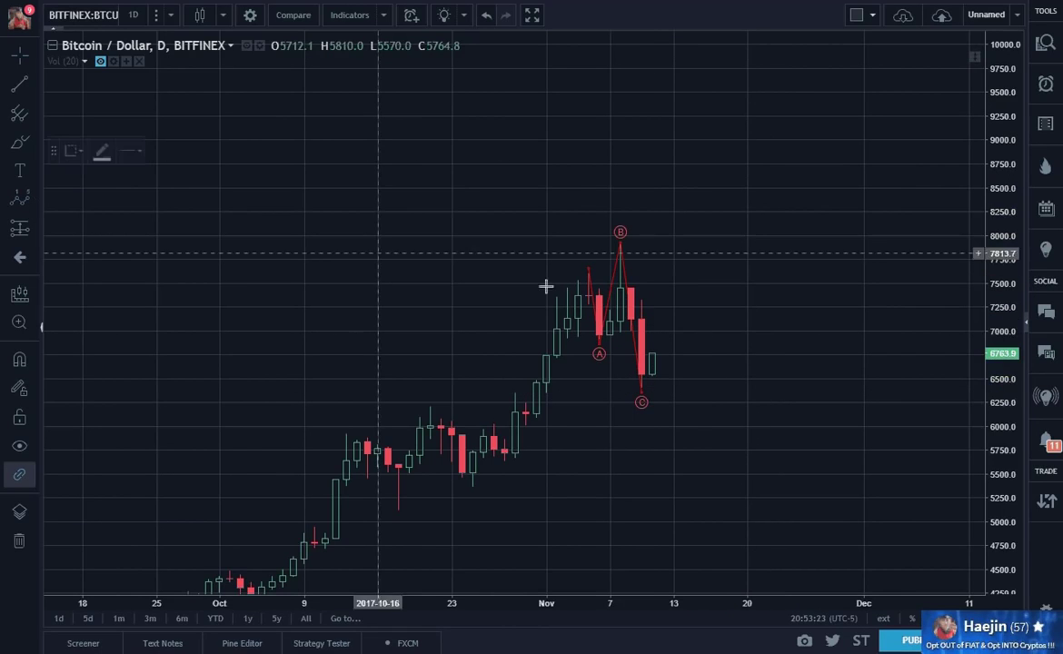
pyautogui.click(651, 375)
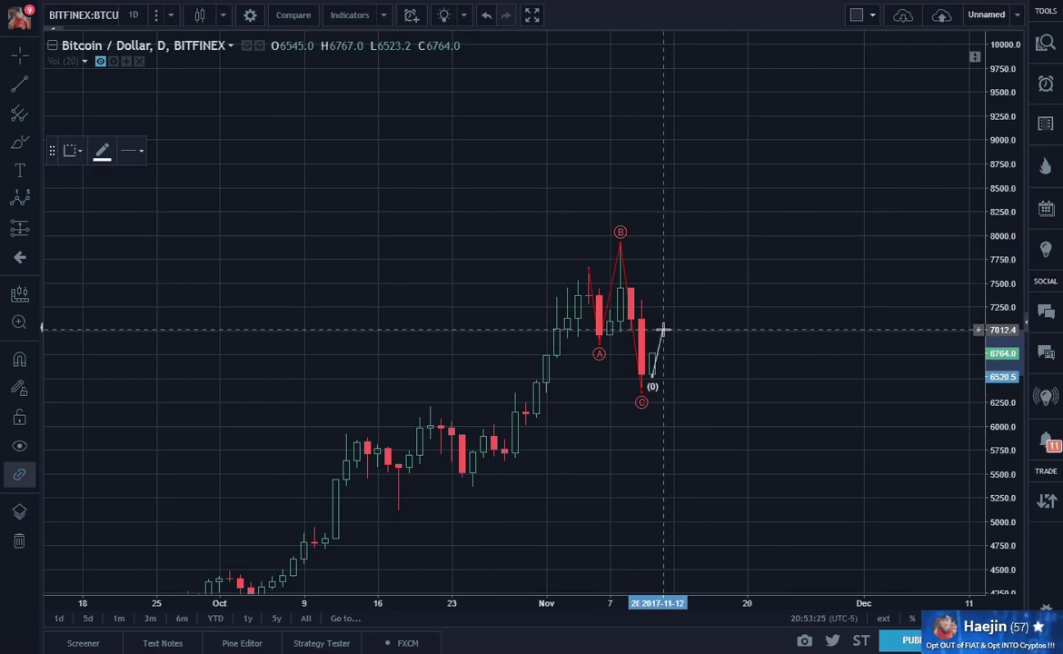
pyautogui.click(664, 327)
pyautogui.click(673, 350)
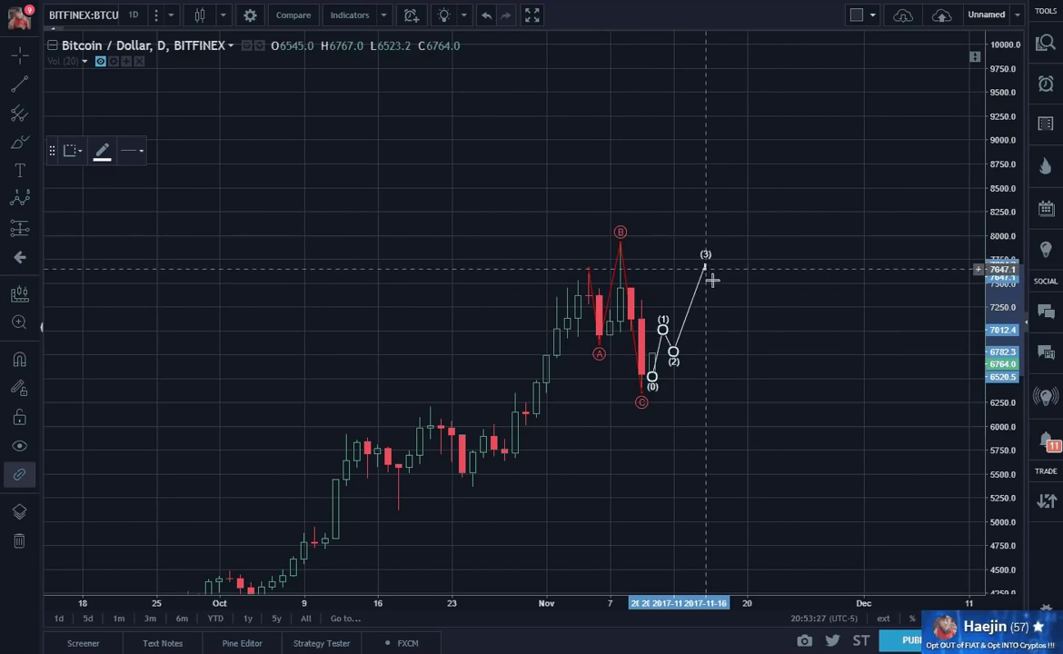
pyautogui.click(705, 265)
pyautogui.click(715, 296)
pyautogui.click(757, 201)
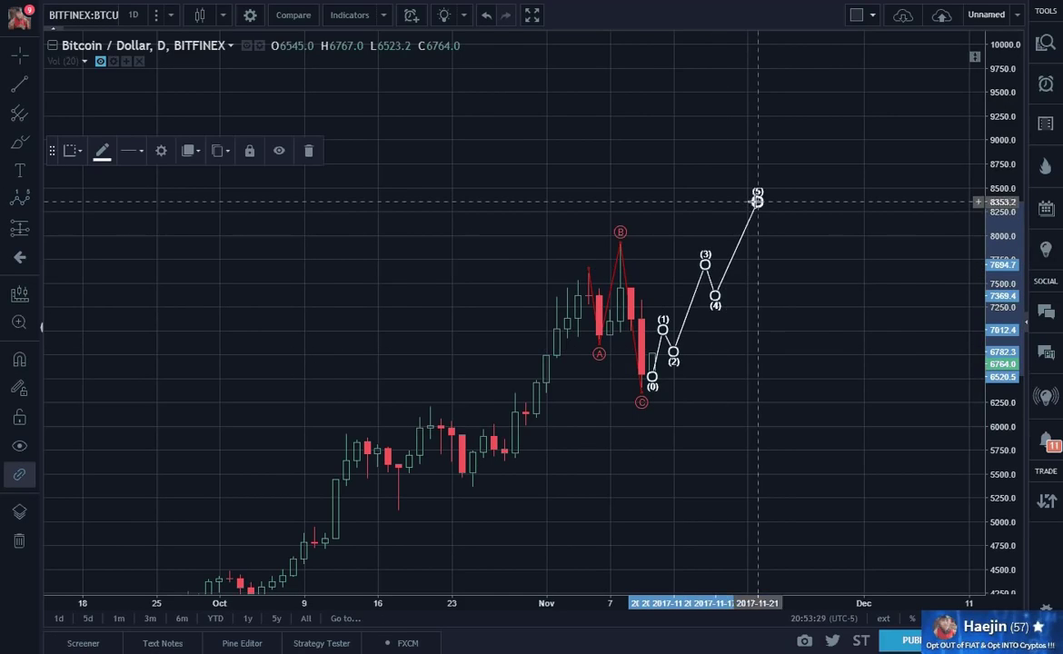
pyautogui.moveTo(758, 206)
pyautogui.mouseDown()
pyautogui.moveTo(748, 196)
pyautogui.moveTo(750, 204)
pyautogui.mouseUp()
pyautogui.click(767, 234)
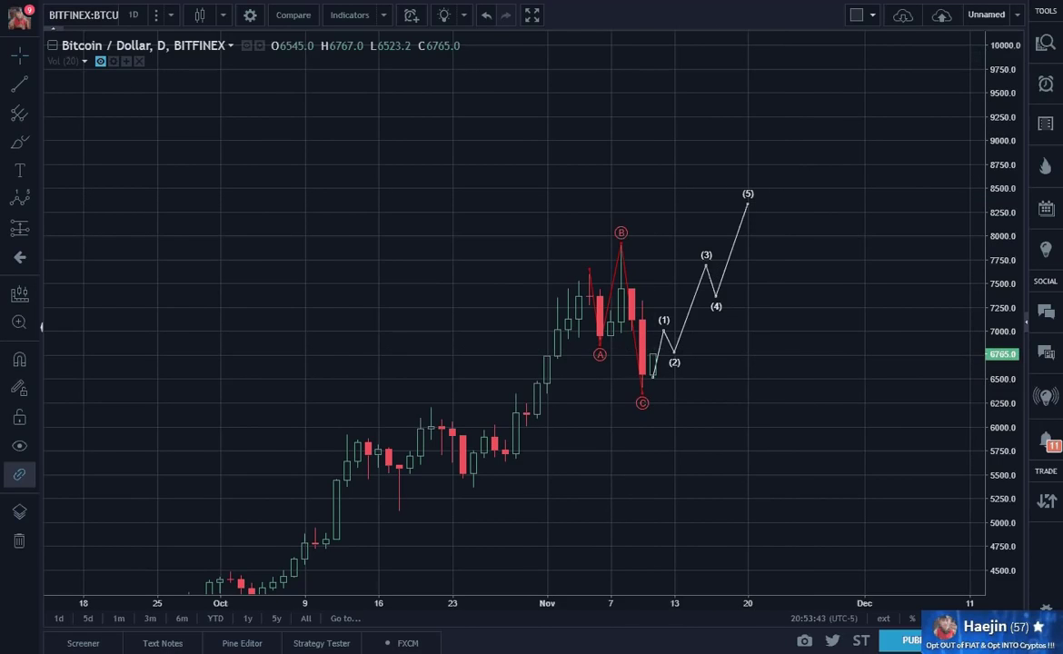
# Step: On the 15-minute BTCUSD chart, move the teal, white and red wave drawings into the empty area after November 11, and delete the red neck line
pyautogui.hotkey('ctrl', 'Tab')
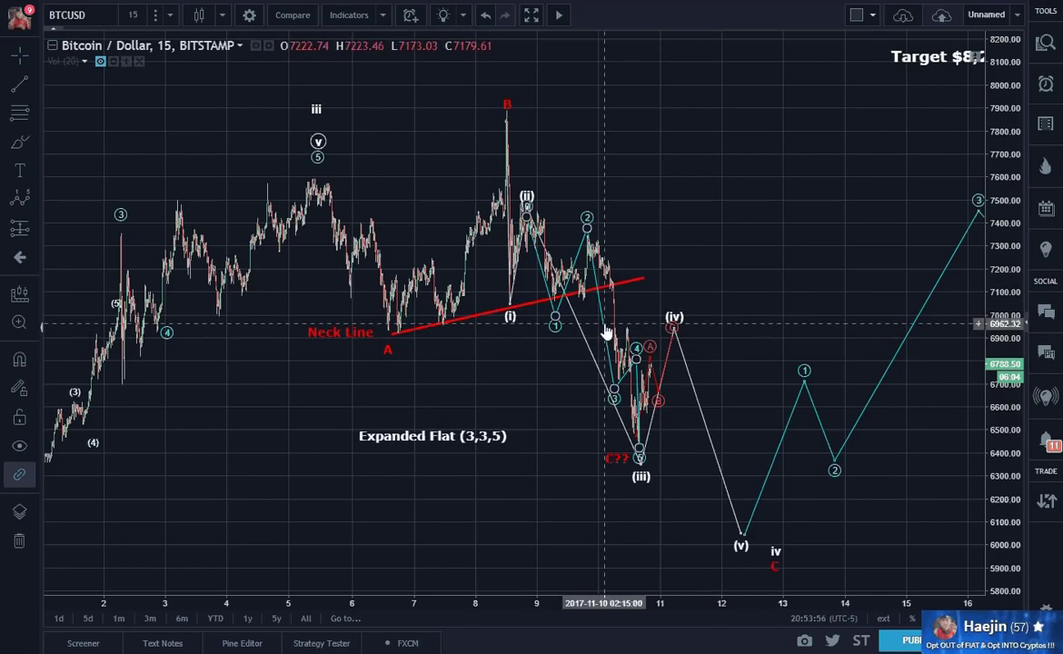
pyautogui.moveTo(606, 332); pyautogui.dragTo(823, 201)
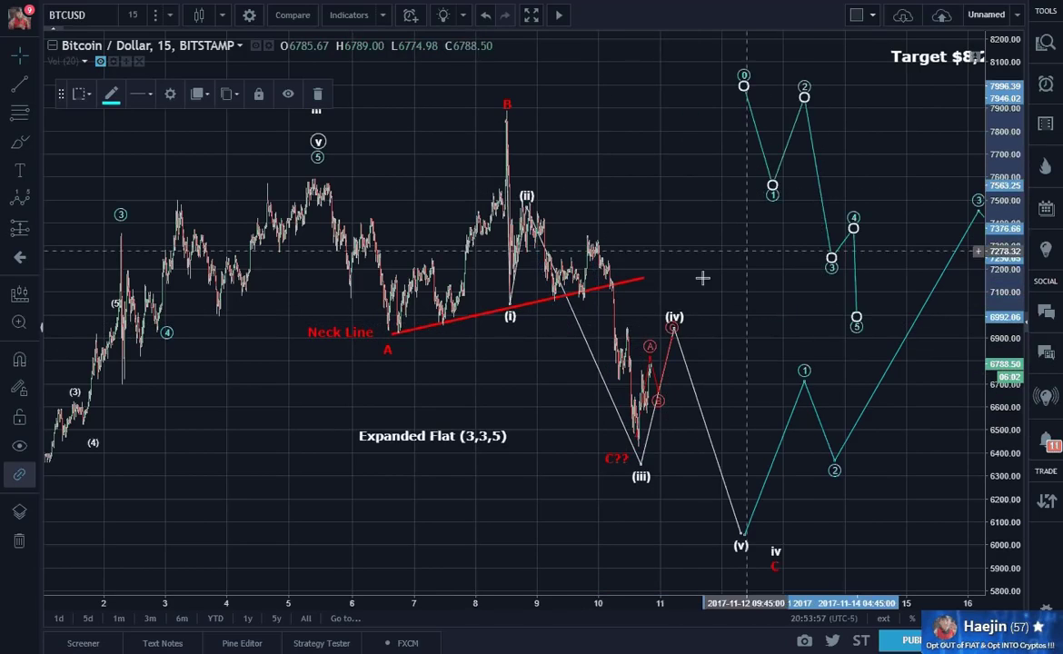
pyautogui.moveTo(590, 359); pyautogui.dragTo(803, 232)
pyautogui.click(668, 362)
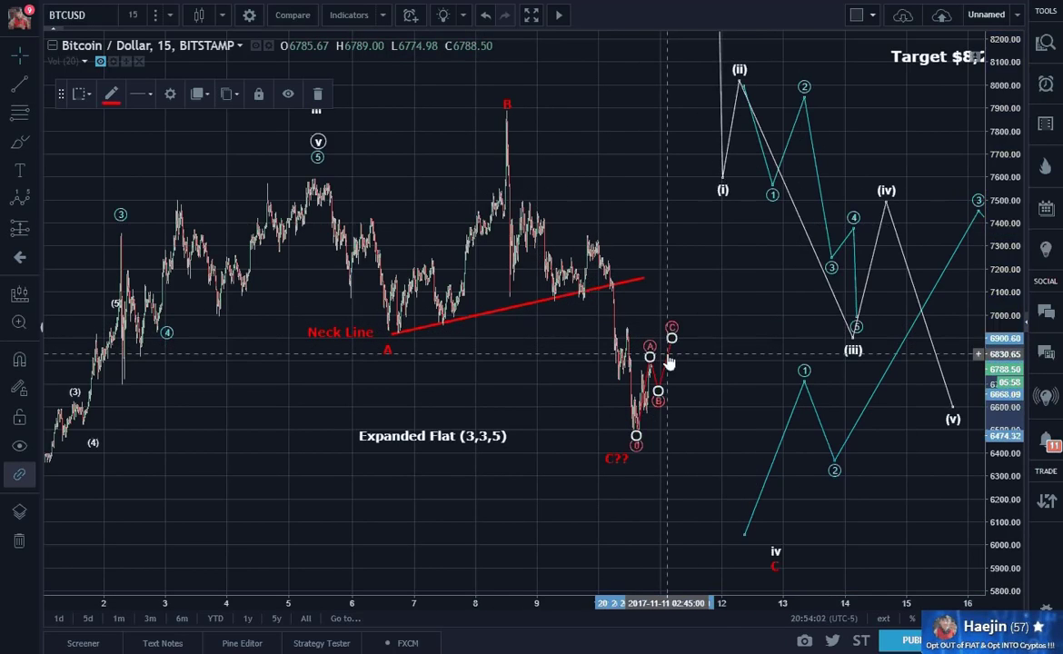
pyautogui.moveTo(670, 359); pyautogui.dragTo(815, 282)
pyautogui.click(742, 294)
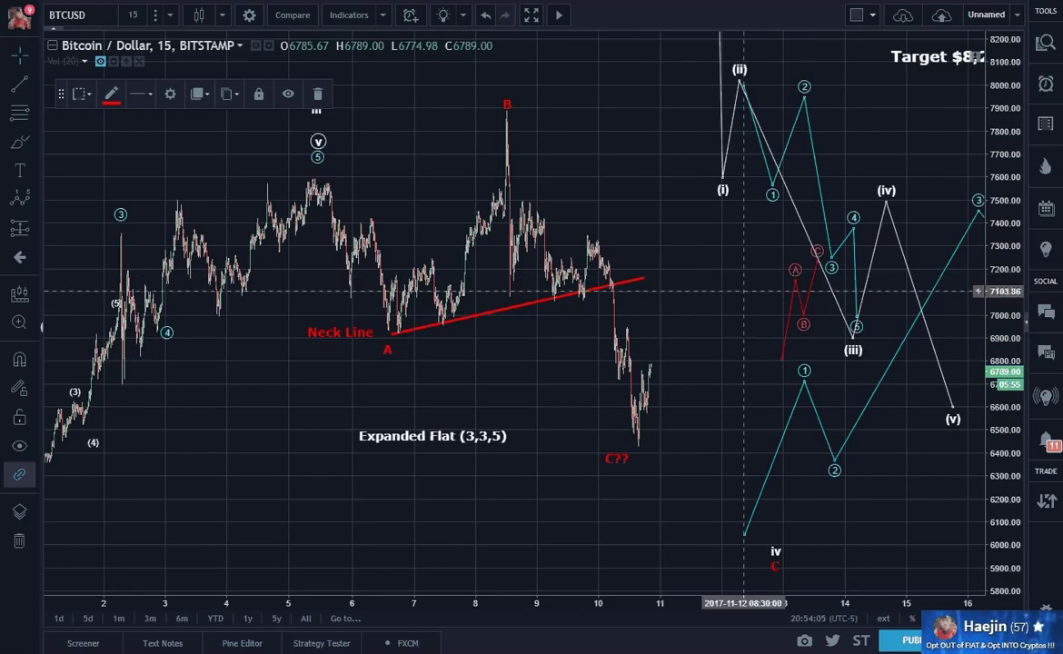
pyautogui.click(491, 316)
pyautogui.press('Delete')
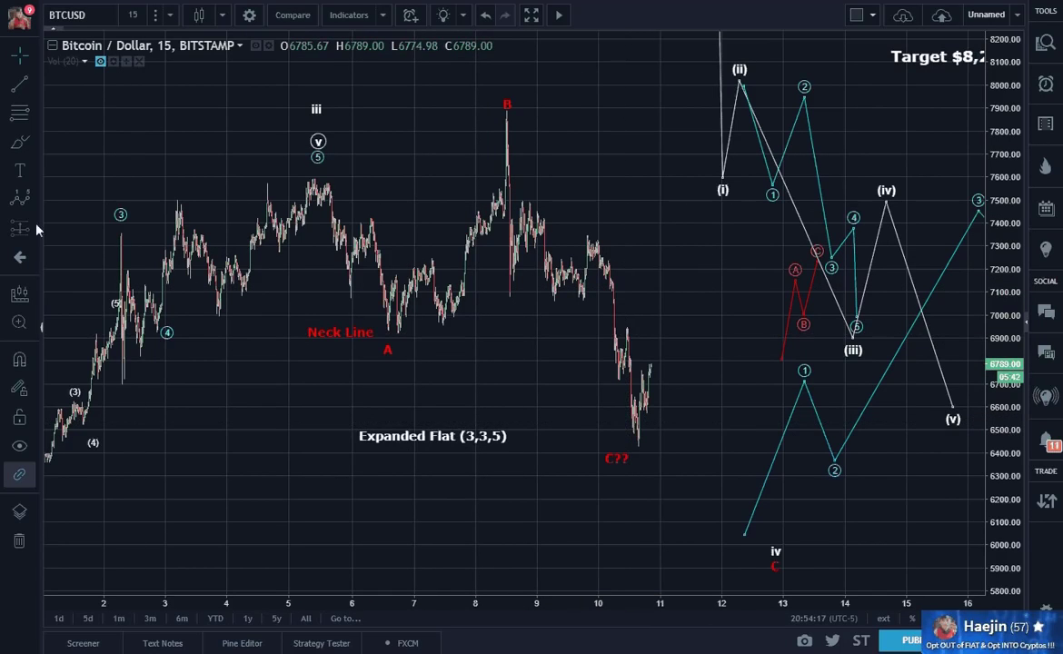
# Step: Draw a white Elliott Impulse Wave down from B at 7871, with (1) 7045, (2) 7499, (3) 6696, (4) 6943 and (5) about 6409
pyautogui.click(21, 198)
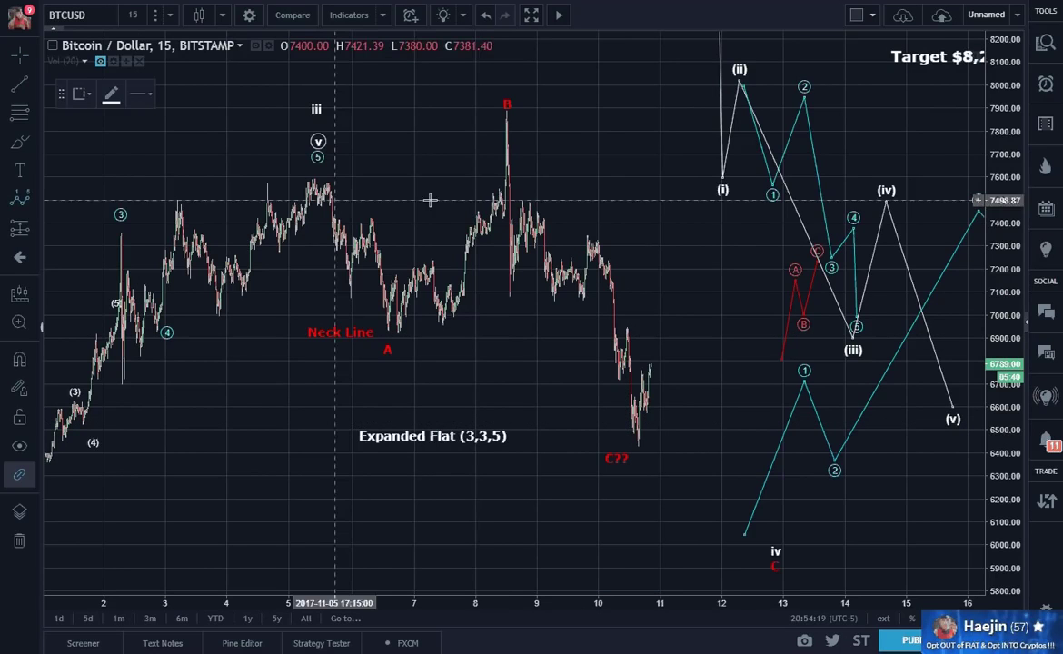
pyautogui.click(506, 112)
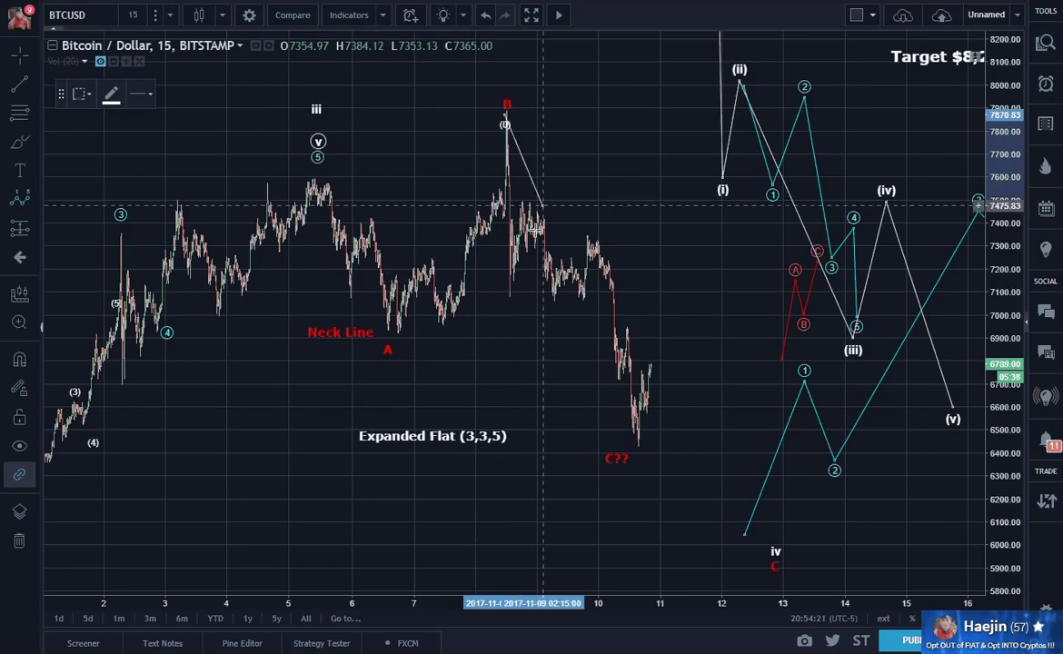
pyautogui.click(509, 305)
pyautogui.click(523, 201)
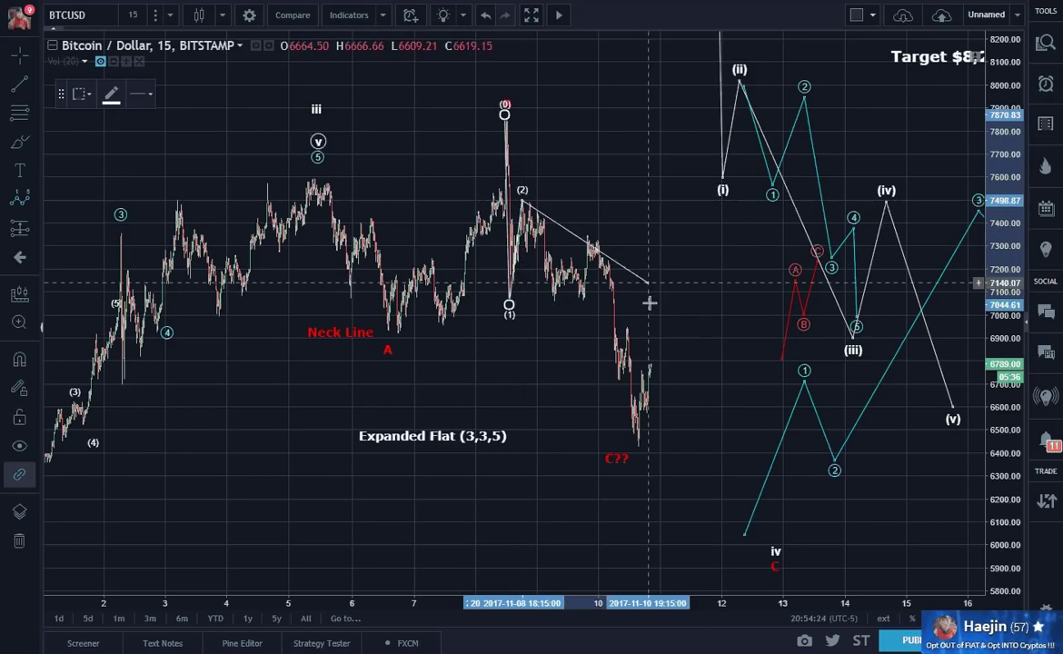
pyautogui.click(619, 385)
pyautogui.click(630, 327)
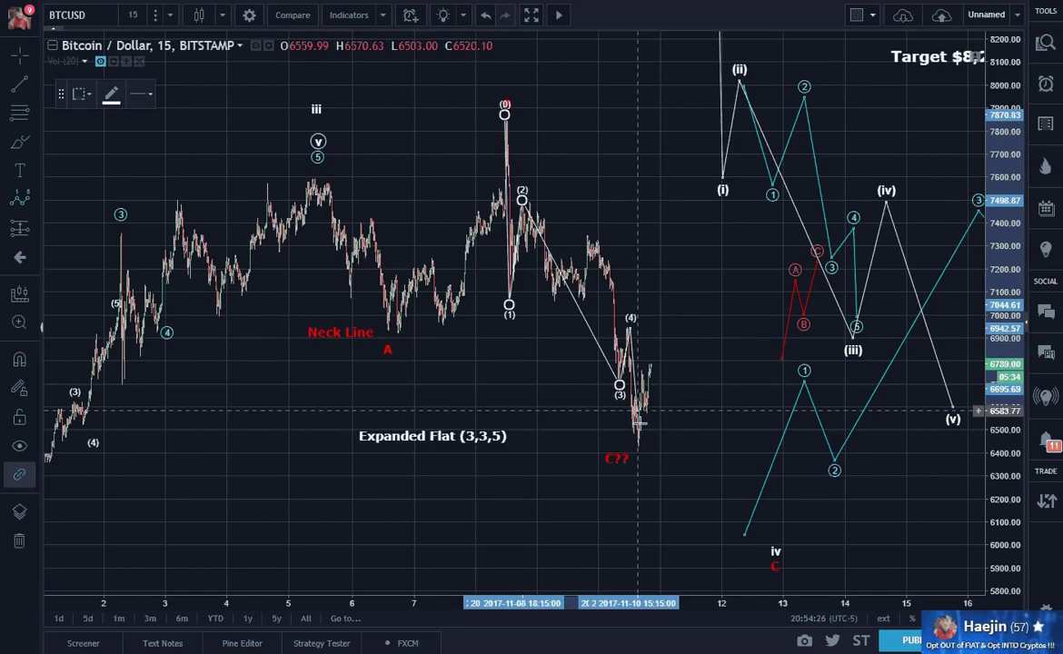
pyautogui.click(640, 451)
pyautogui.click(695, 464)
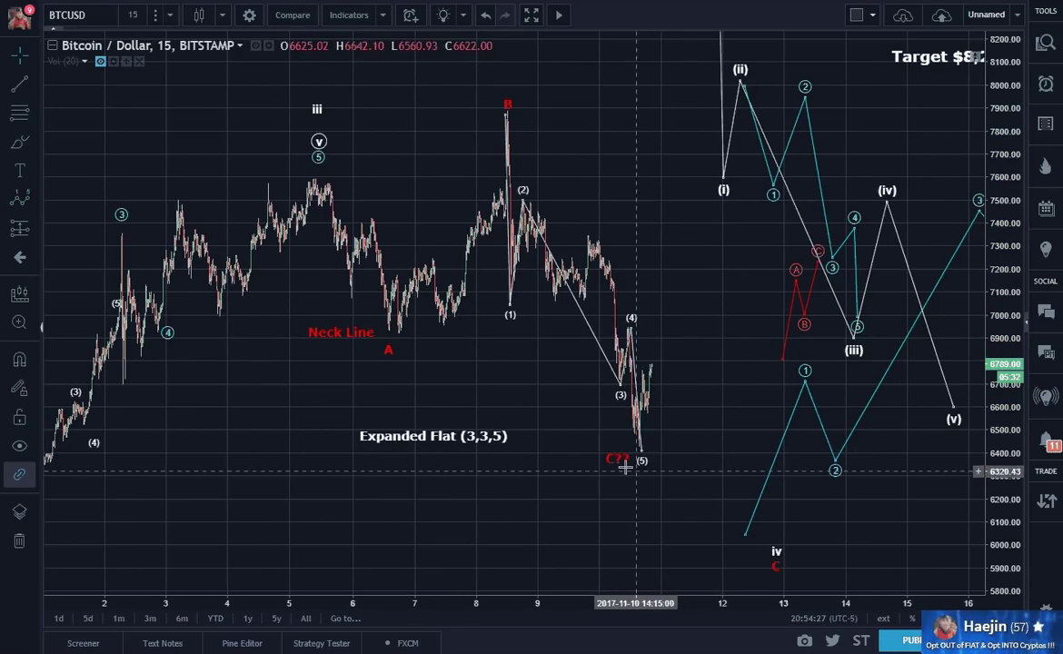
# Step: Place the red C?? label below wave (5) and hide the connecting line of the white impulse wave falling from B
pyautogui.moveTo(618, 461); pyautogui.dragTo(643, 483)
pyautogui.click(678, 455)
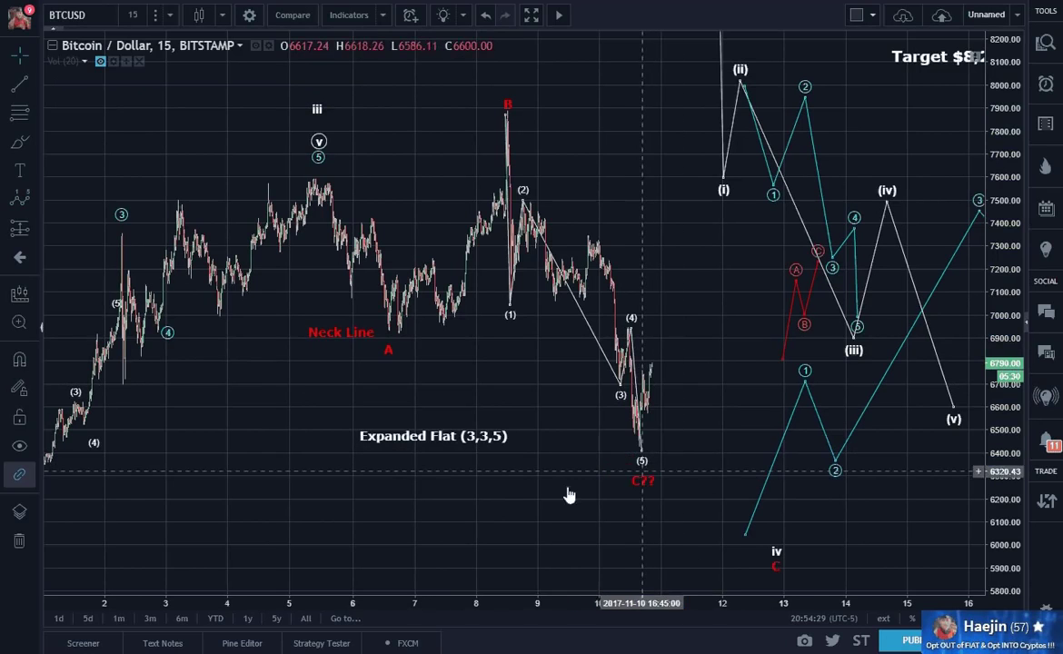
pyautogui.doubleClick(620, 388)
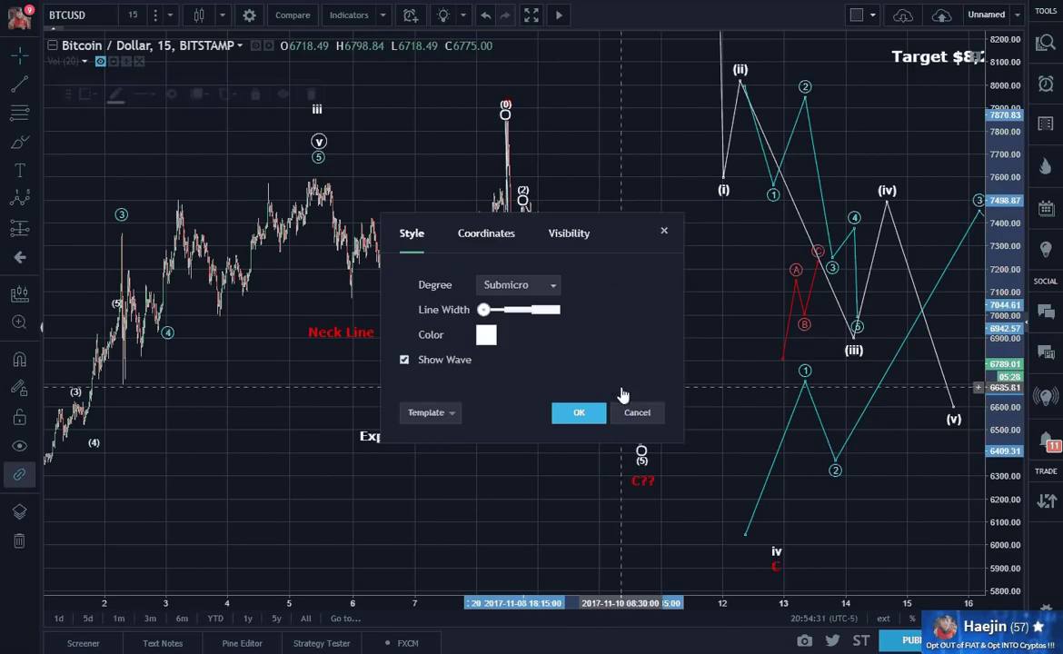
pyautogui.click(406, 360)
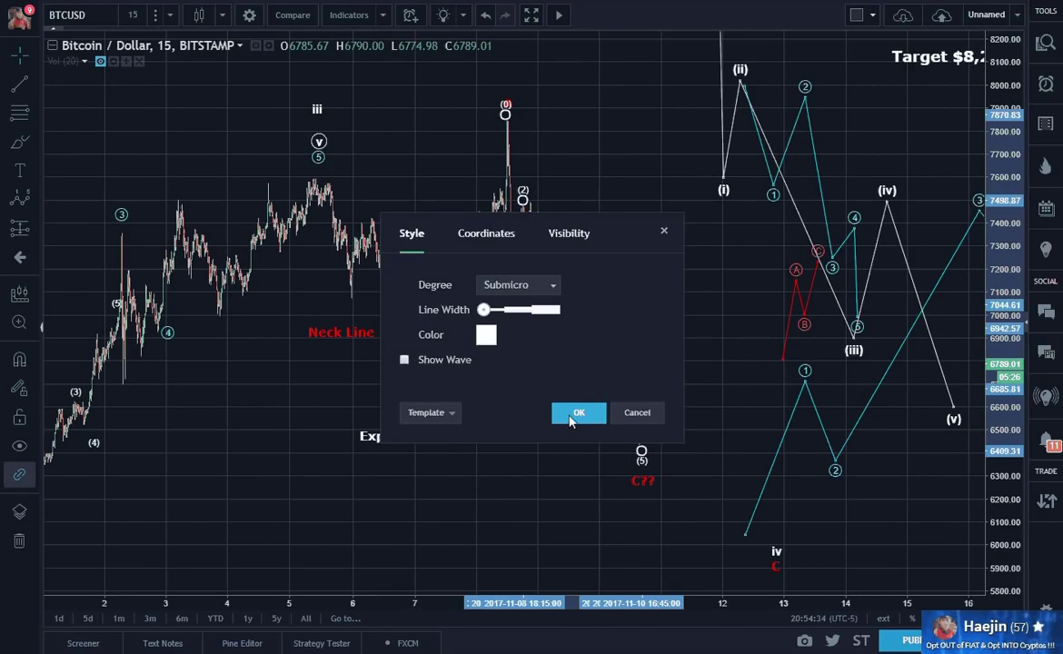
pyautogui.click(570, 418)
pyautogui.click(532, 485)
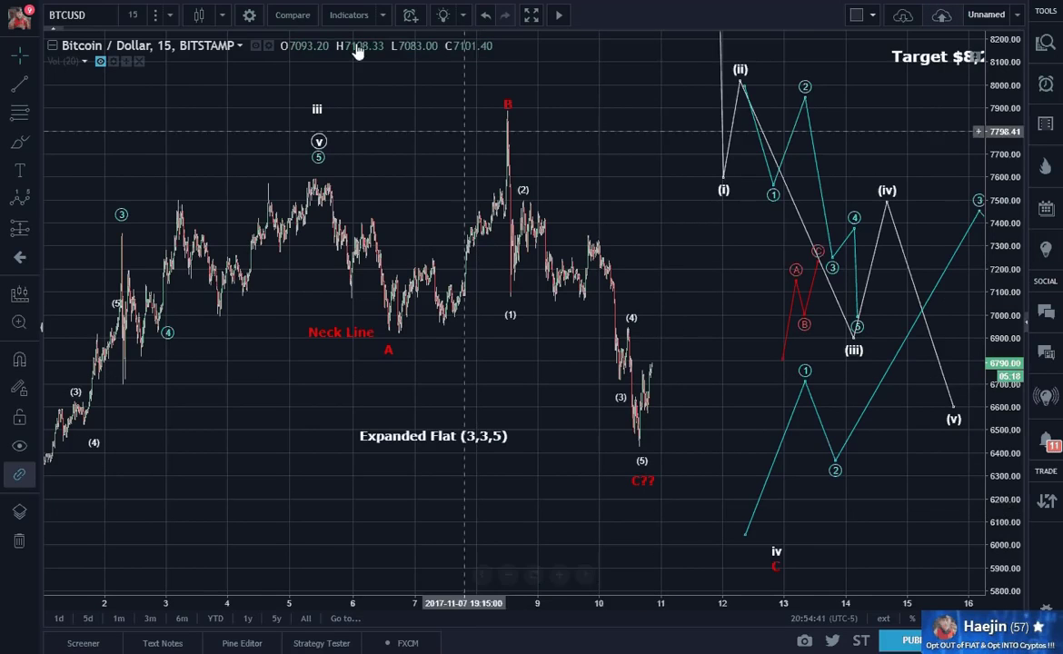
# Step: Compare with the daily BITFINEX chart, return to the 15-minute chart, and delete the Neck Line label
pyautogui.click(363, 2)
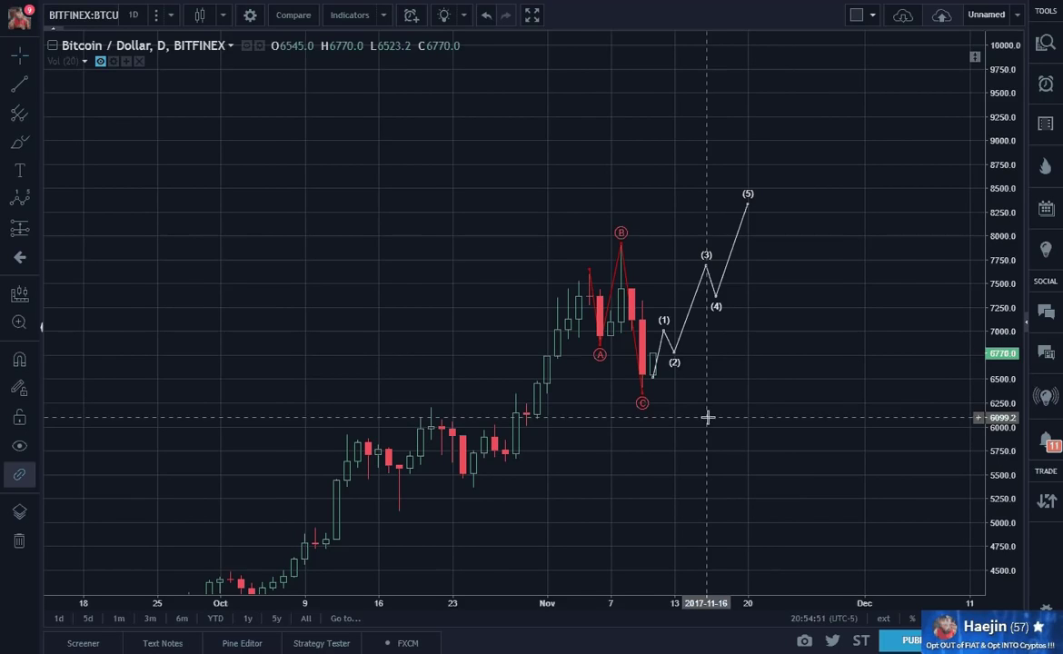
pyautogui.click(309, 2)
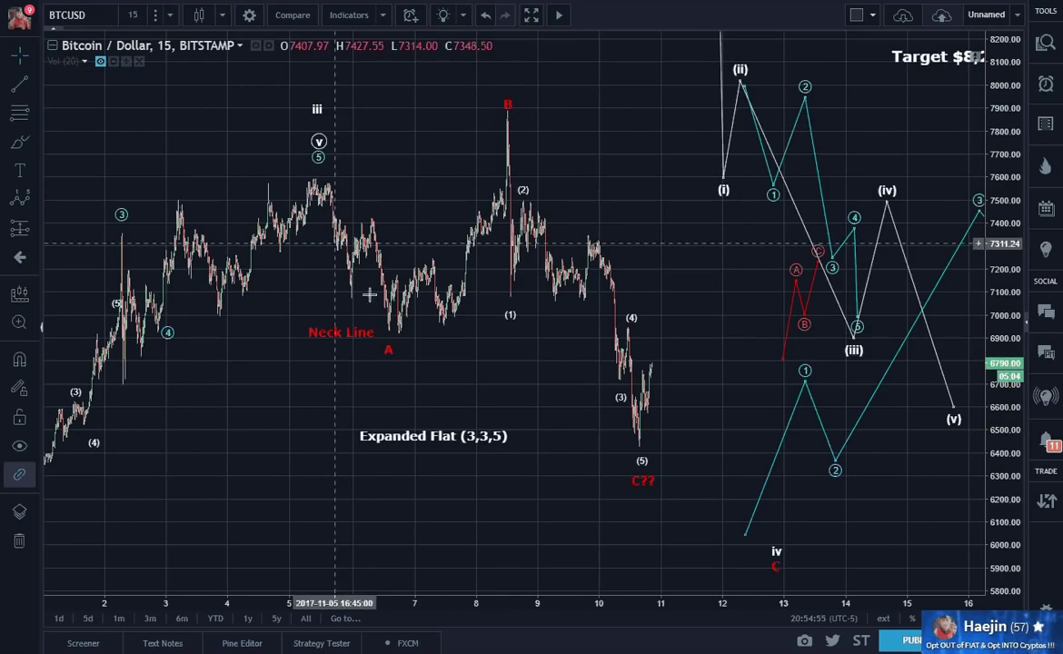
pyautogui.click(338, 335)
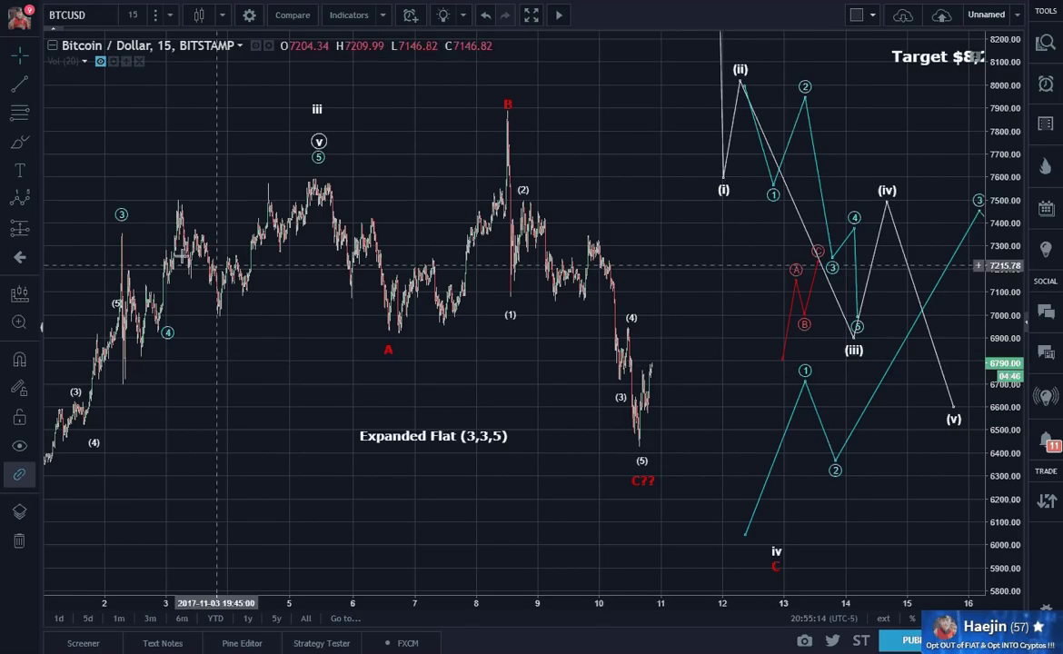
# Step: Sketch an upward impulse from the November 10 low at 6432, with (1) 6742, (2) 6610, (3) 6887, (4) 6847 and (5) about 7084, and delete it
pyautogui.click(20, 197)
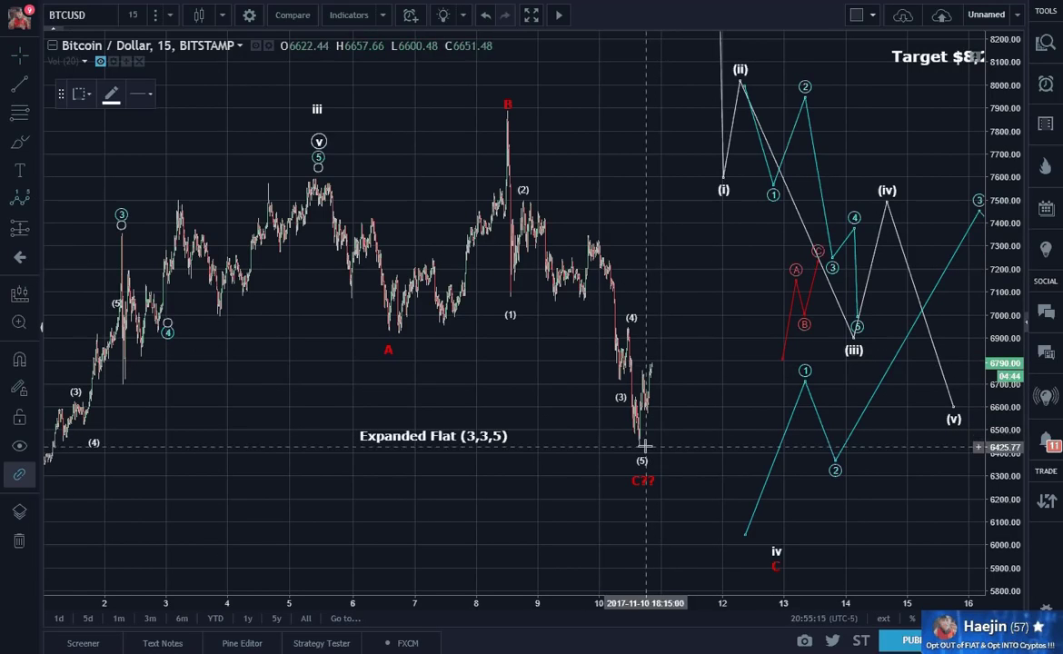
pyautogui.click(641, 445)
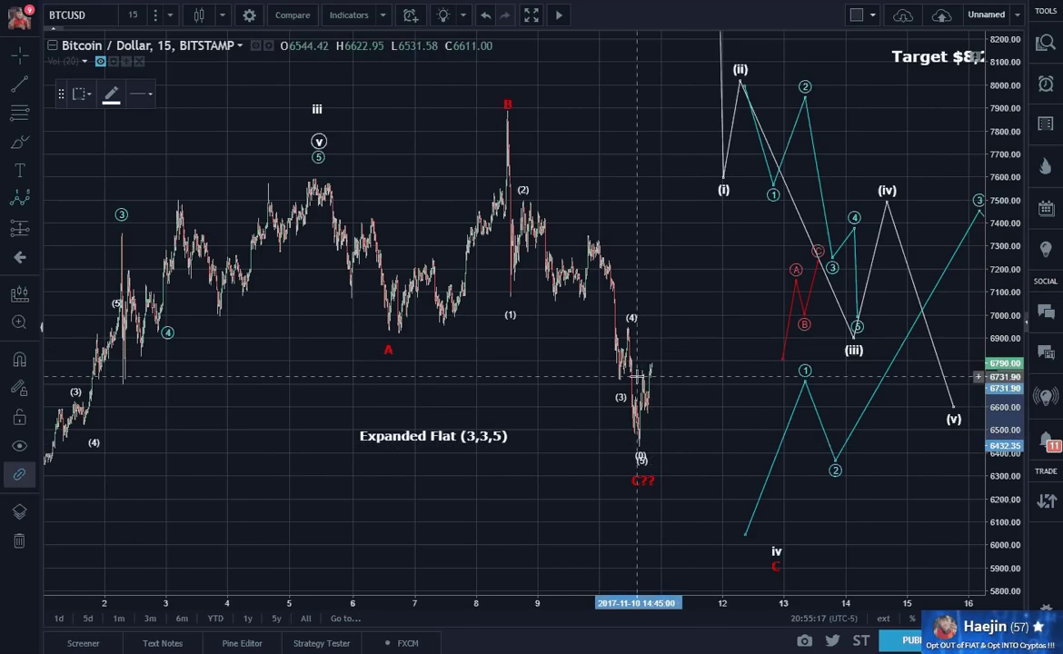
pyautogui.click(642, 374)
pyautogui.click(646, 406)
pyautogui.click(657, 341)
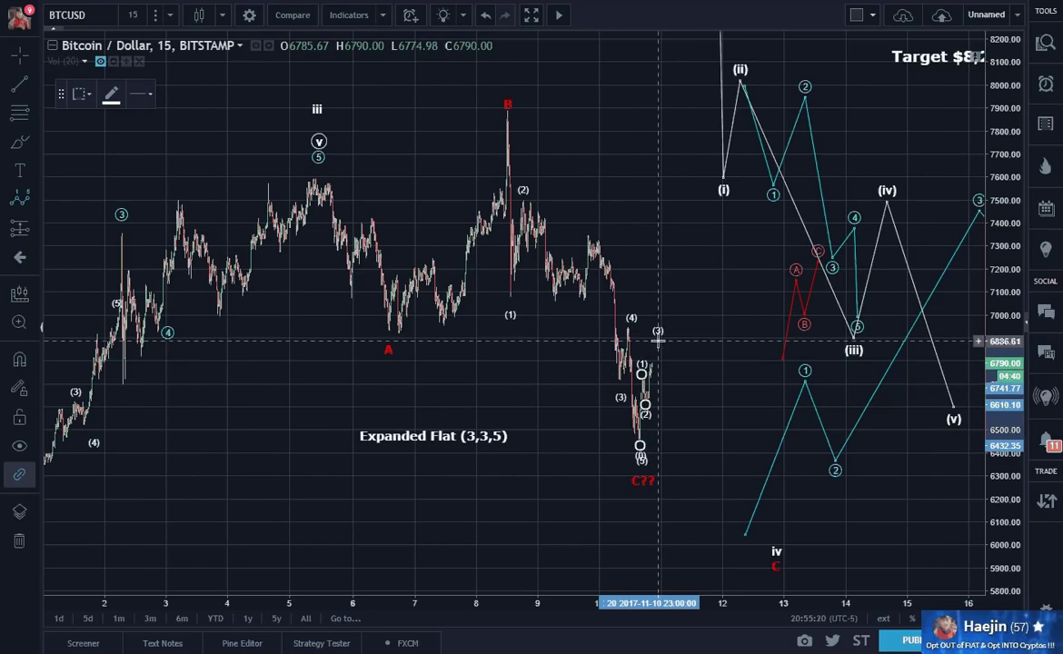
pyautogui.click(659, 353)
pyautogui.click(671, 305)
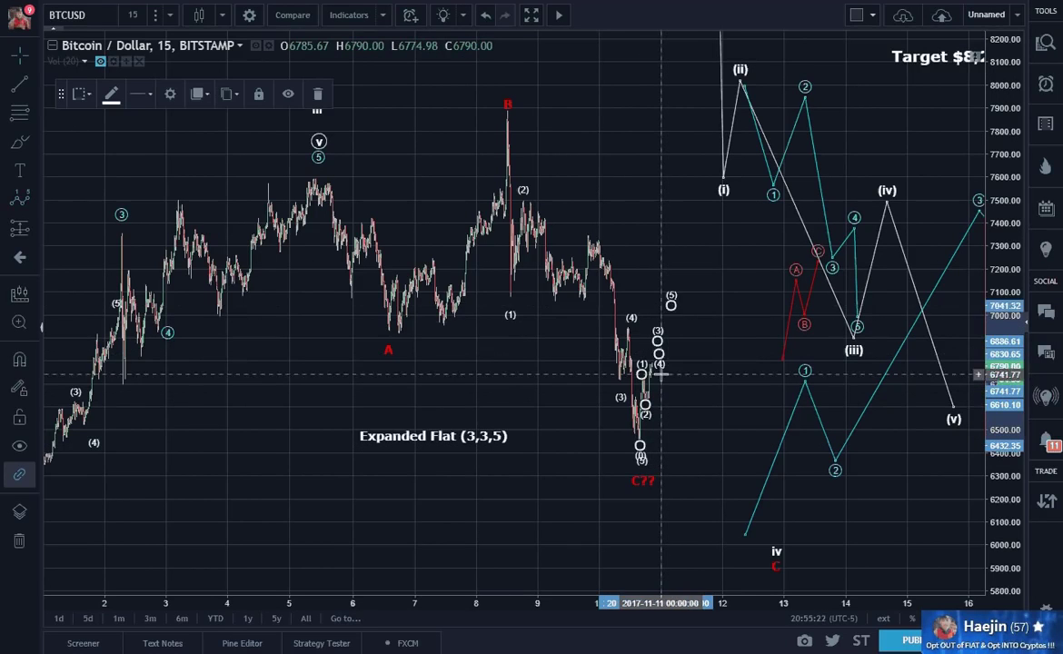
pyautogui.moveTo(663, 354); pyautogui.dragTo(665, 351)
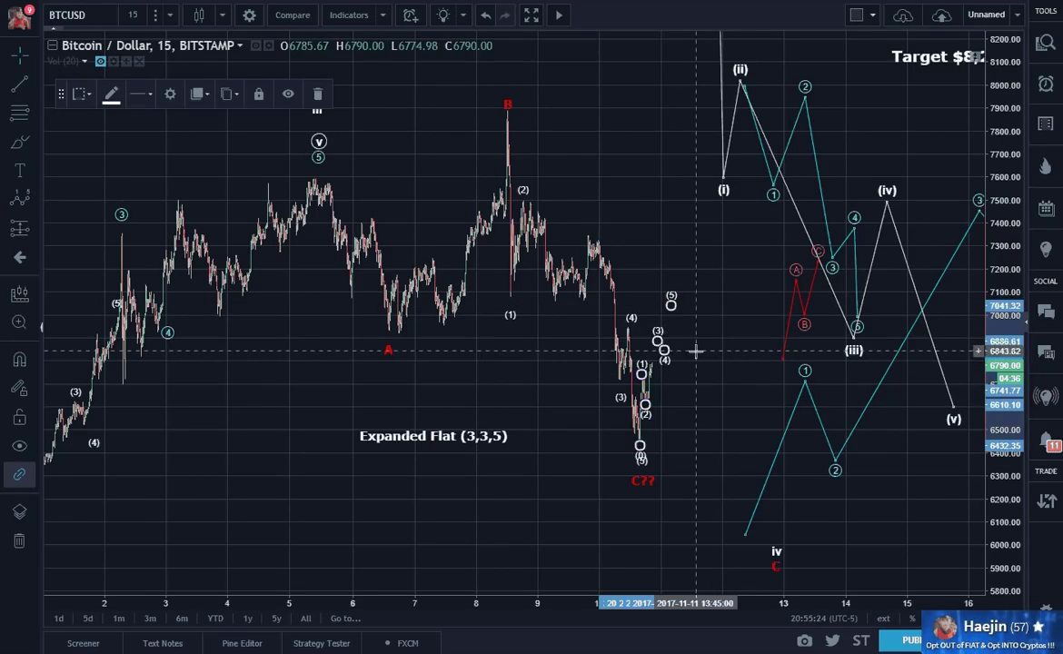
pyautogui.click(695, 355)
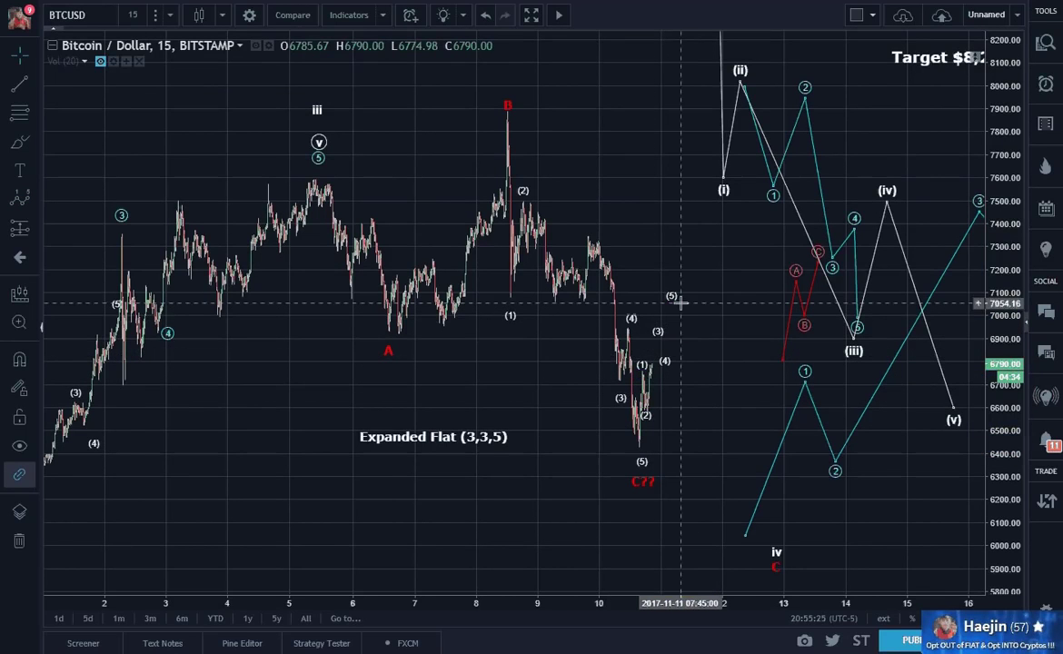
pyautogui.moveTo(674, 304); pyautogui.dragTo(673, 293)
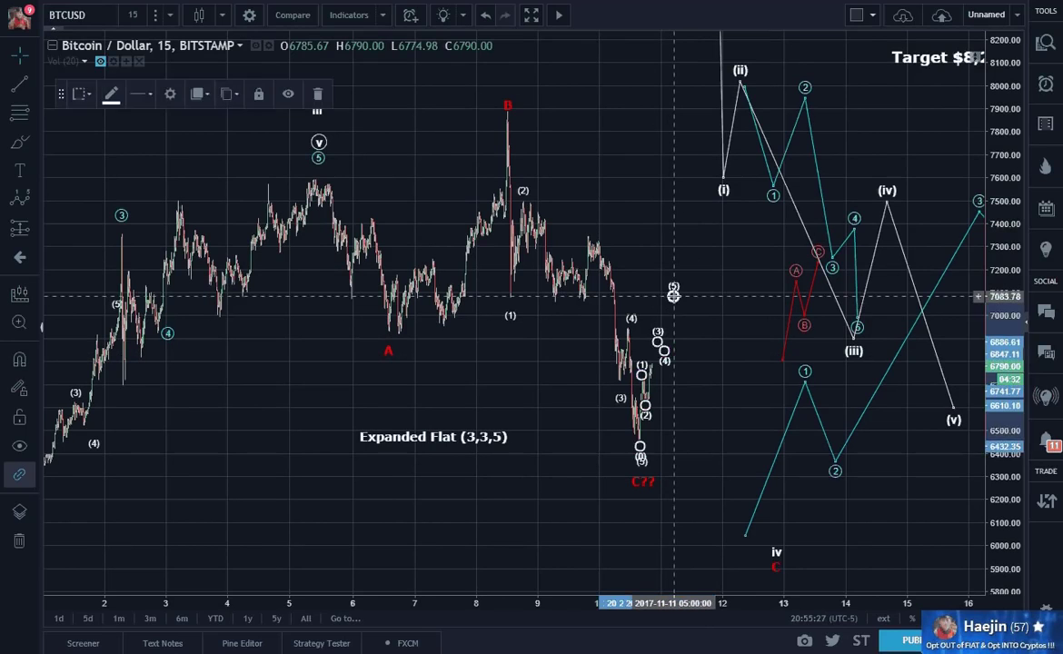
pyautogui.press('Delete')
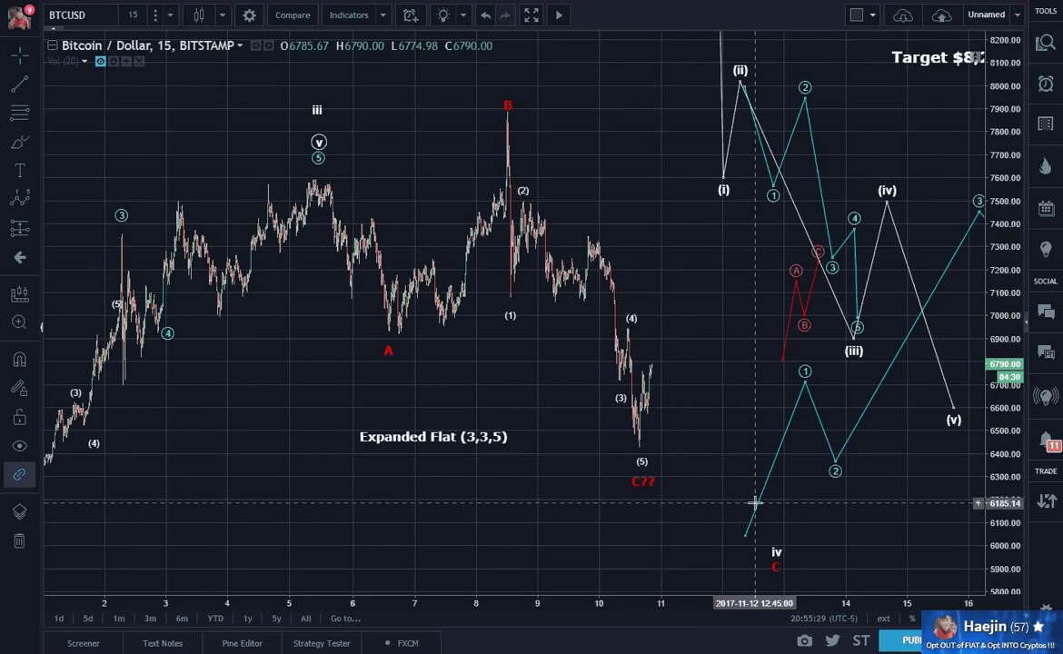
# Step: Shift the red C?? label beside wave (5), on its earlier-date side
pyautogui.click(626, 479)
pyautogui.moveTo(626, 479); pyautogui.dragTo(603, 468)
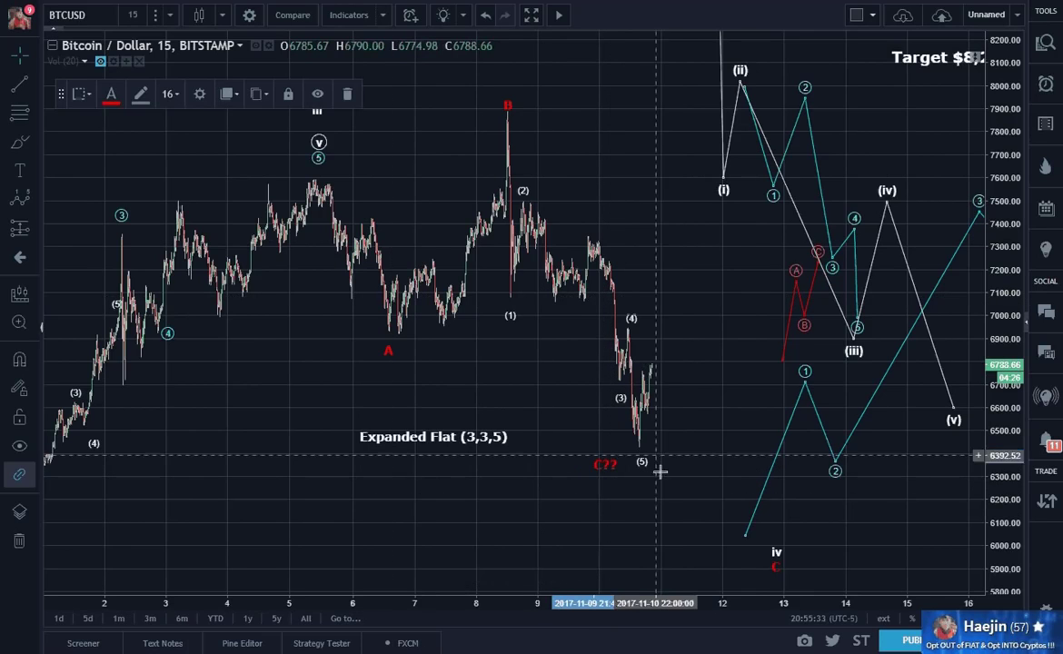
pyautogui.click(678, 515)
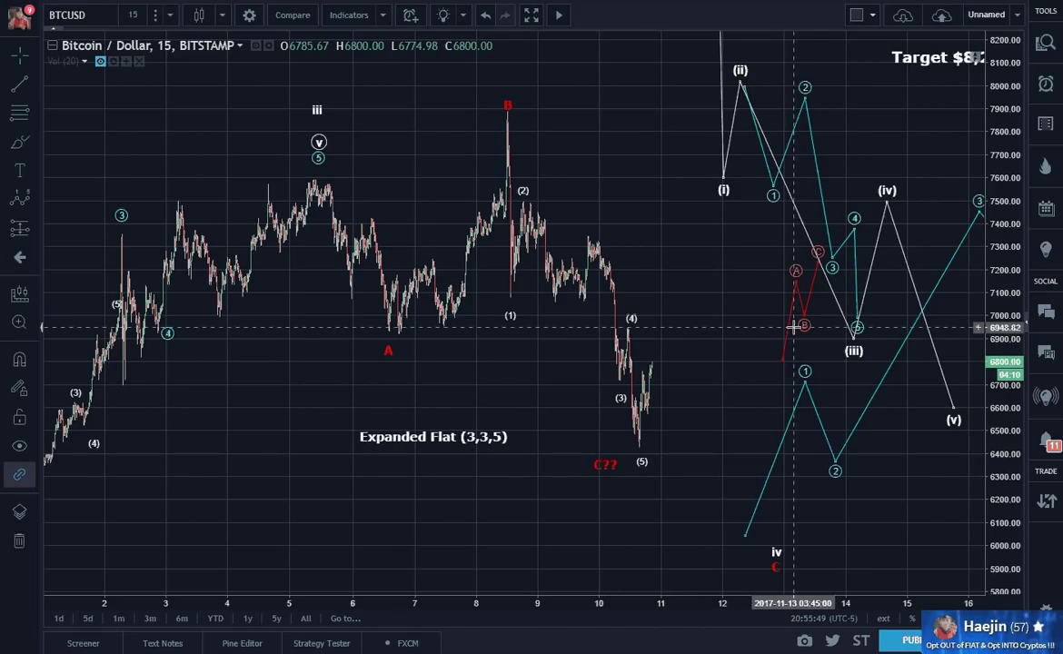
# Step: Move the red ABC correction back to the November 10 low and the teal impulse back onto the decline from (2) to (5)
pyautogui.moveTo(791, 338)
pyautogui.mouseDown()
pyautogui.moveTo(647, 386)
pyautogui.moveTo(644, 405)
pyautogui.mouseUp()
pyautogui.click(726, 391)
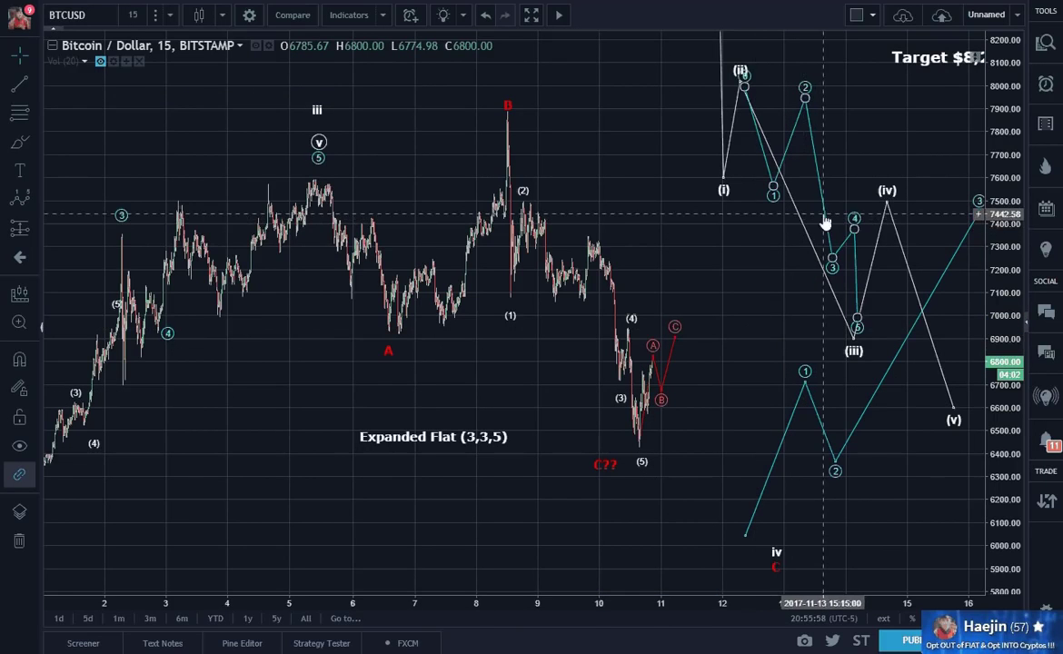
pyautogui.moveTo(822, 218); pyautogui.dragTo(640, 330)
pyautogui.moveTo(612, 344)
pyautogui.mouseDown()
pyautogui.moveTo(590, 344)
pyautogui.moveTo(609, 333)
pyautogui.mouseUp()
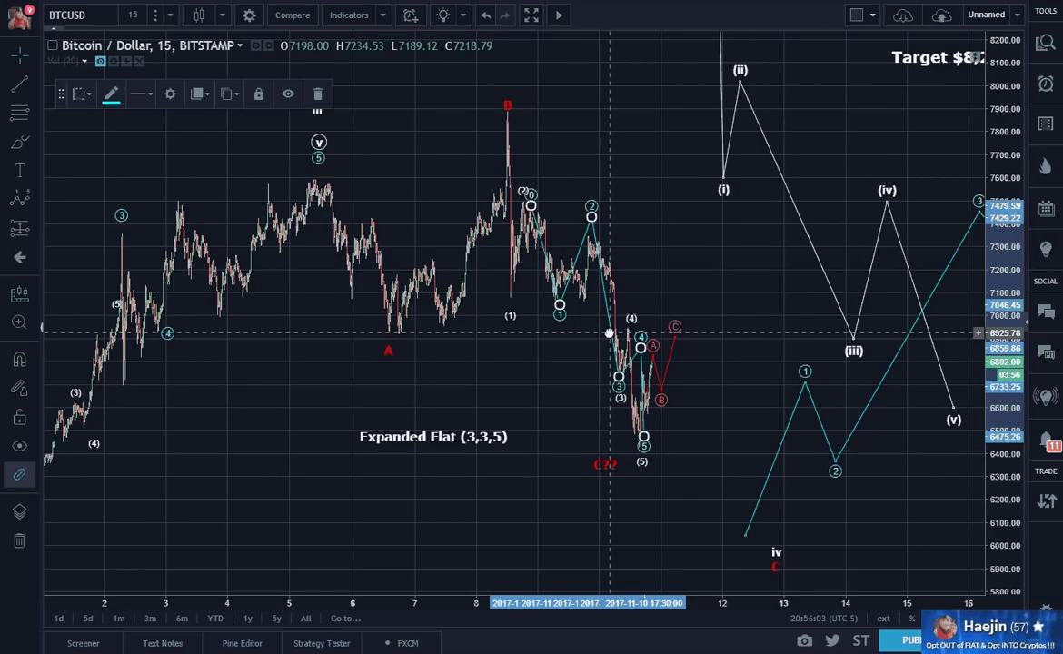
pyautogui.moveTo(609, 334); pyautogui.dragTo(610, 334)
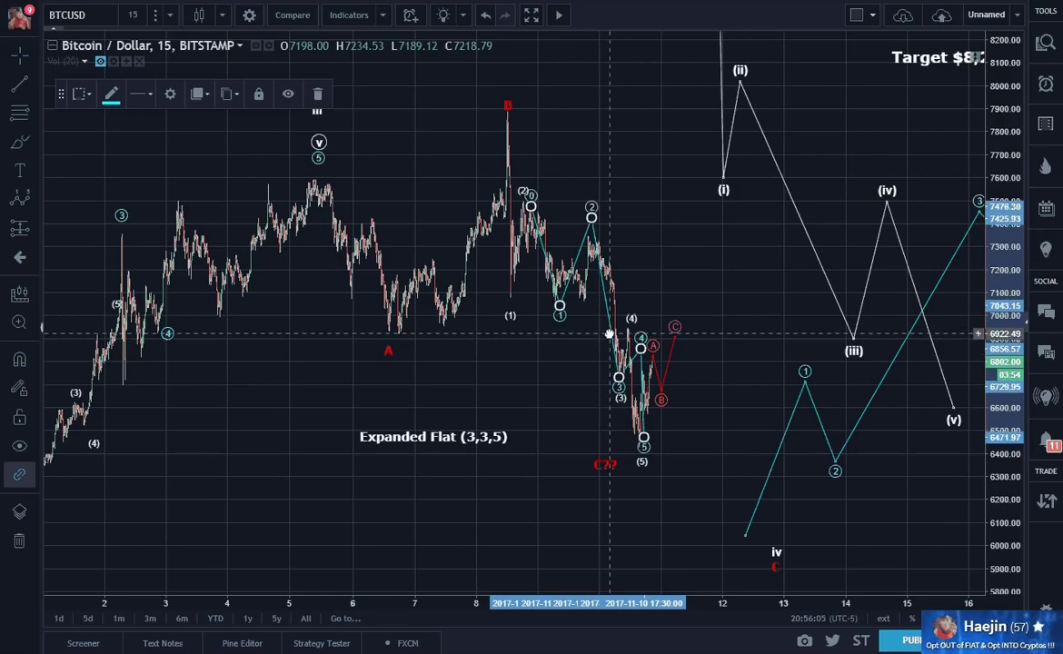
# Step: Move the white (i)–(v) impulse onto the decline from the November 8 high at B, and delete the smaller white (1)–(5) count
pyautogui.click(699, 319)
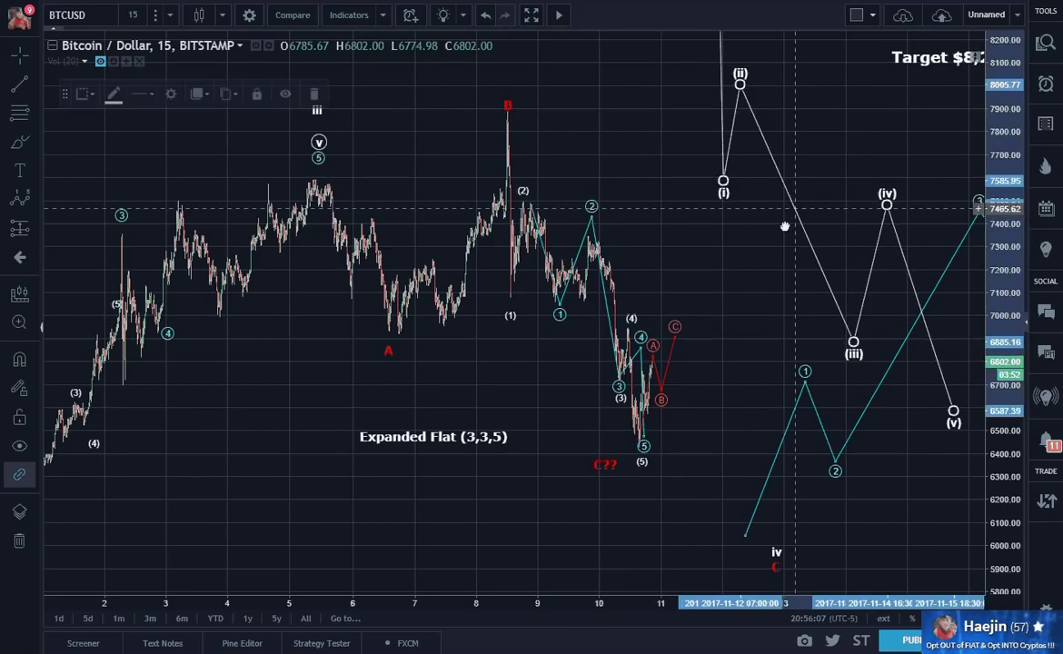
pyautogui.moveTo(796, 210)
pyautogui.mouseDown()
pyautogui.moveTo(663, 367)
pyautogui.moveTo(585, 331)
pyautogui.mouseUp()
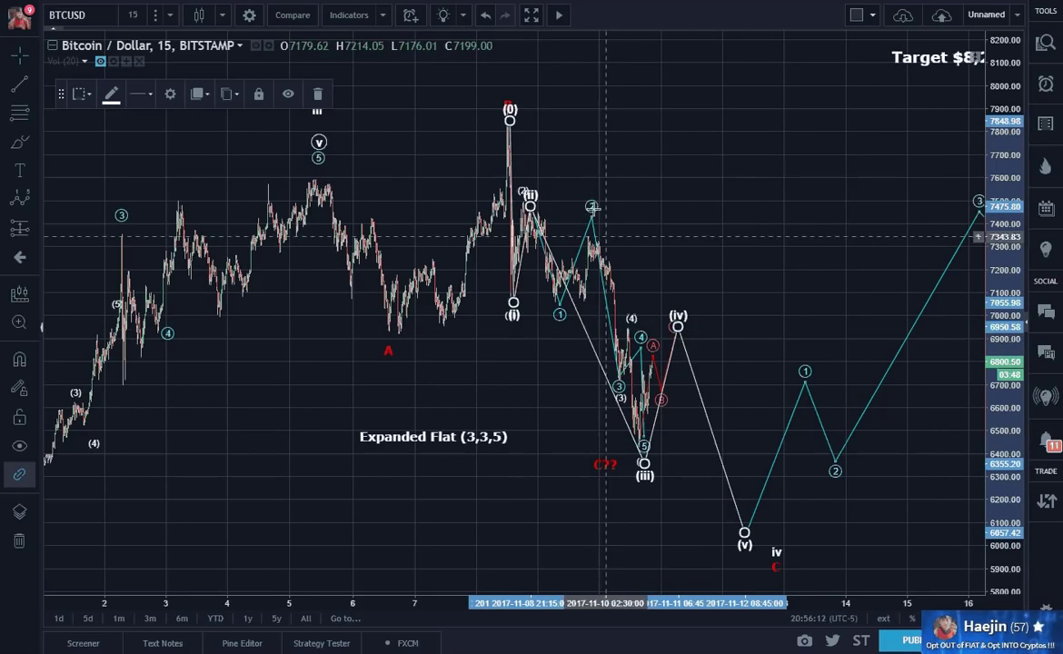
pyautogui.moveTo(524, 199); pyautogui.dragTo(522, 198)
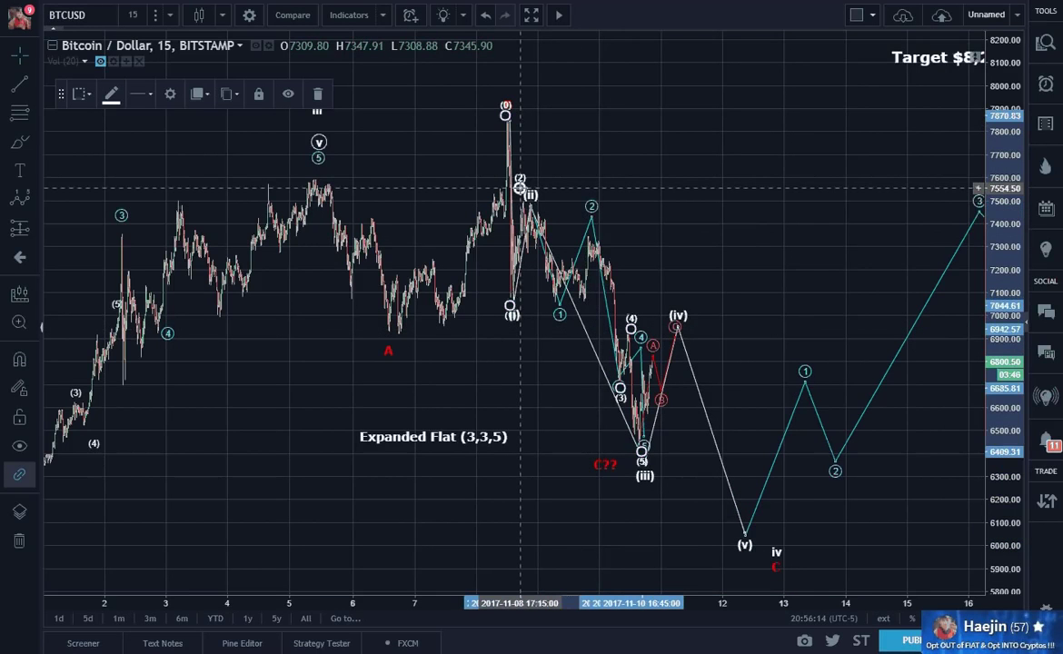
pyautogui.press('Delete')
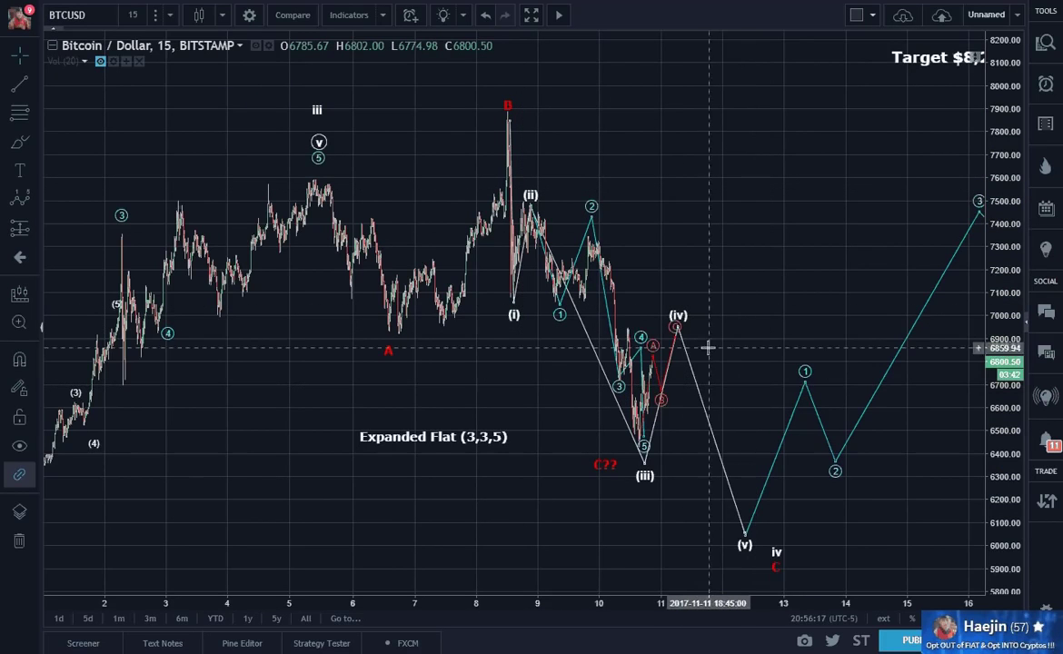
# Step: Place the white iv and red C labels directly beneath wave (v), with iv above C
pyautogui.moveTo(779, 565); pyautogui.dragTo(749, 575)
pyautogui.click(818, 559)
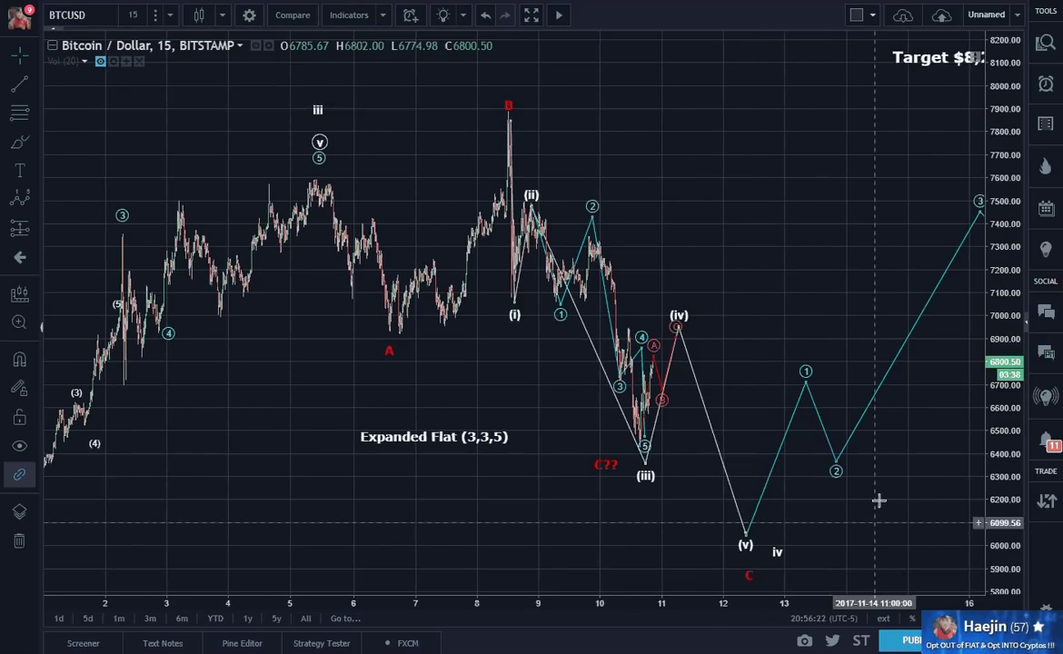
pyautogui.moveTo(884, 496); pyautogui.dragTo(884, 465)
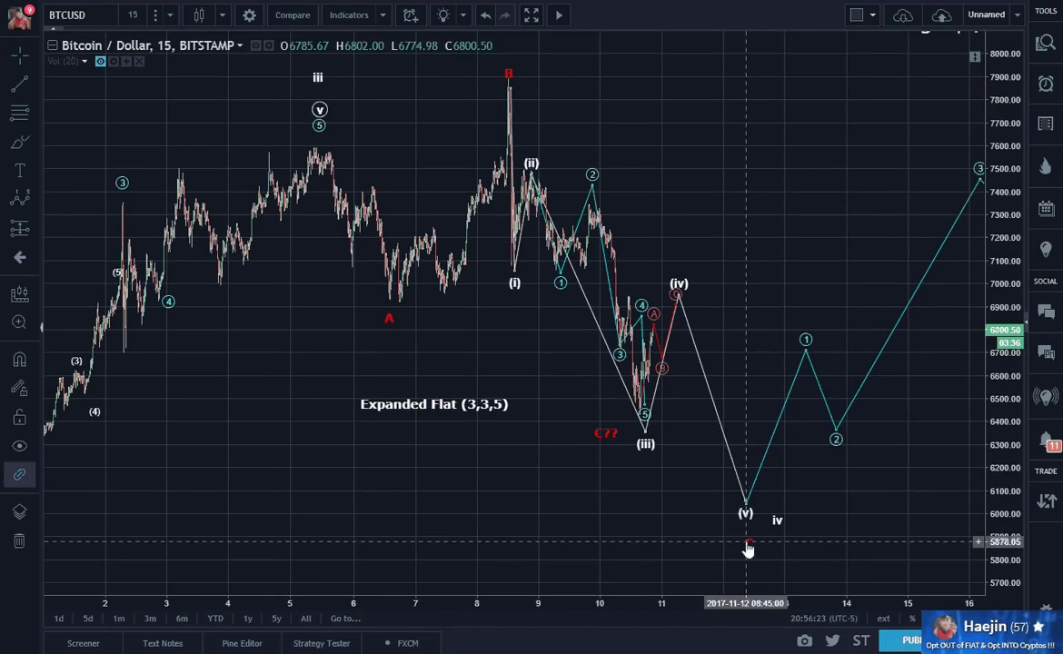
pyautogui.moveTo(748, 547)
pyautogui.mouseDown()
pyautogui.moveTo(750, 558)
pyautogui.moveTo(764, 532)
pyautogui.moveTo(748, 532)
pyautogui.moveTo(751, 560)
pyautogui.mouseUp()
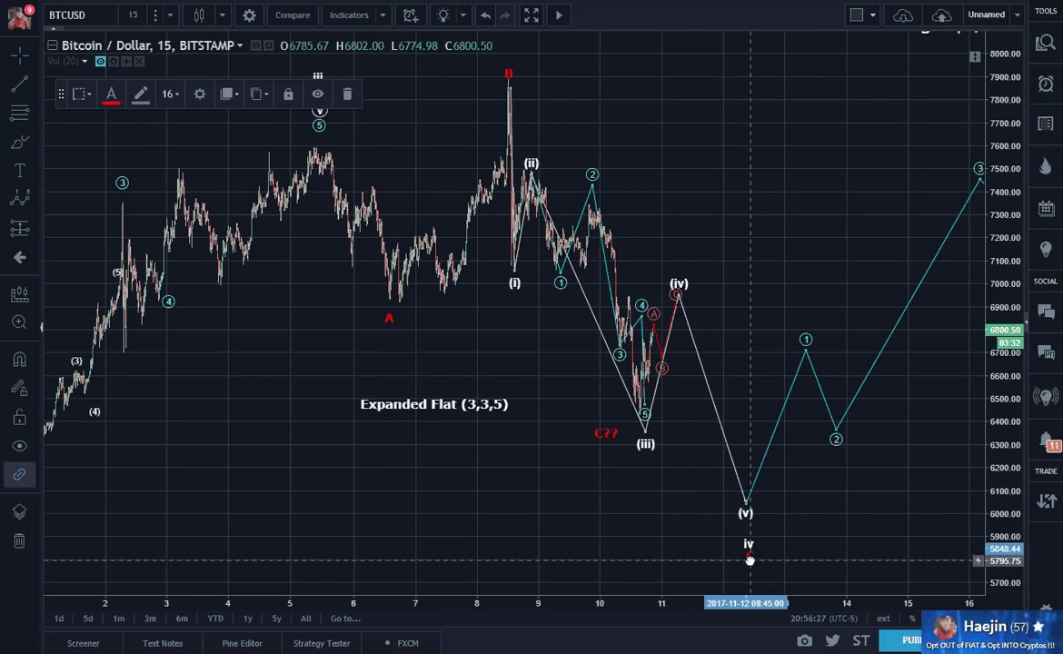
pyautogui.click(805, 536)
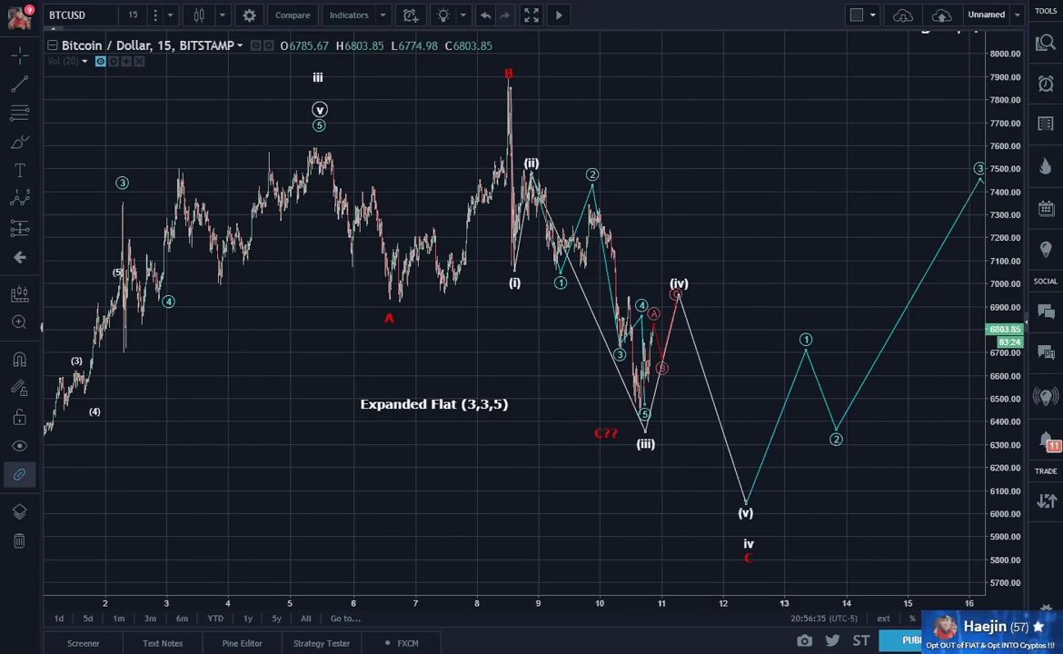
# Step: Switch to the daily BITFINEX chart and maximize its MACD (12, 26, close, 9) pane with the 2017 history in view
pyautogui.hotkey('ctrl', 'Tab')
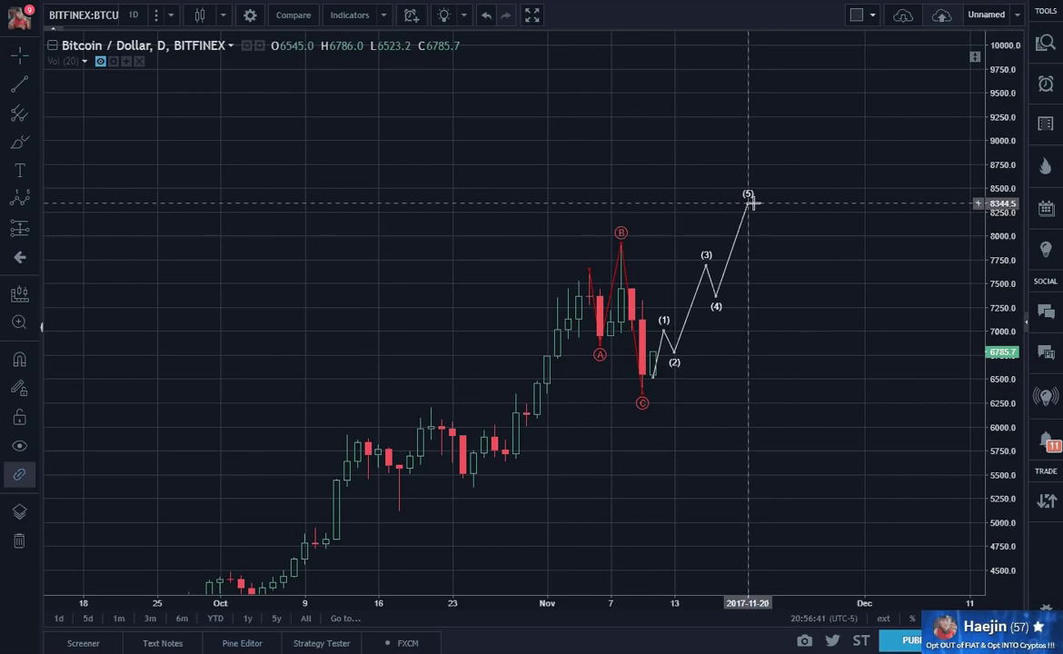
pyautogui.moveTo(779, 394); pyautogui.dragTo(830, 272)
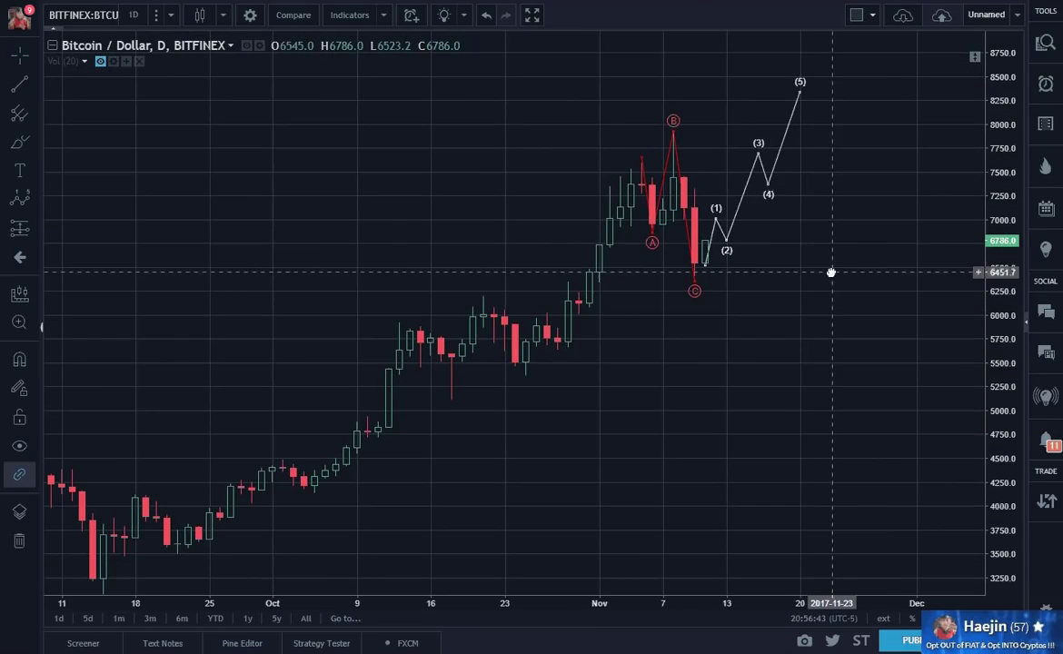
pyautogui.doubleClick(809, 372)
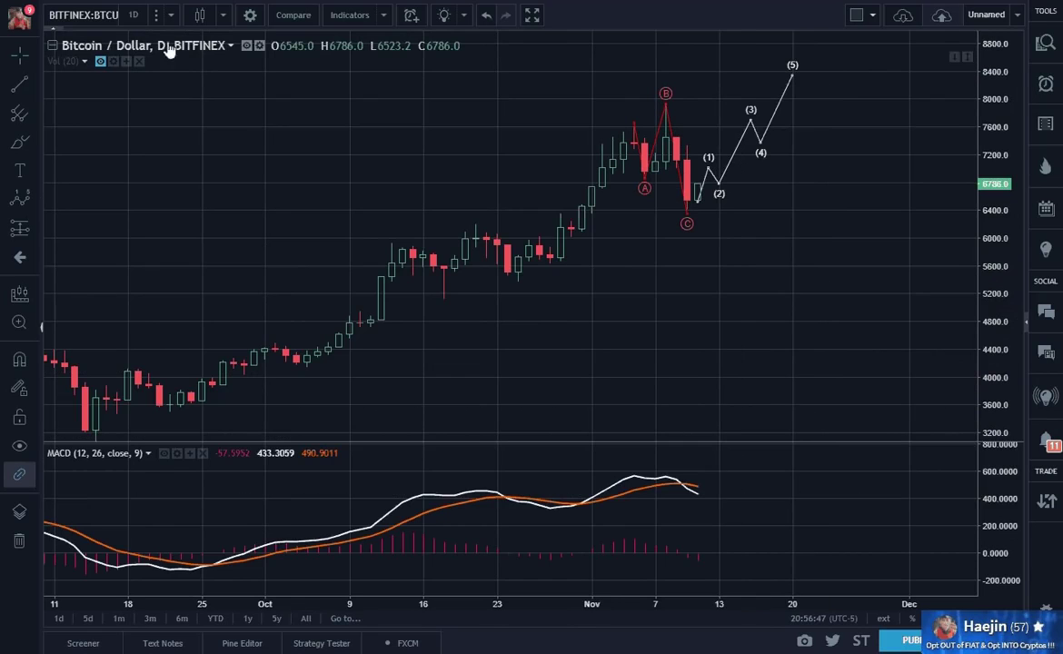
pyautogui.scroll(-3, 783, 355)
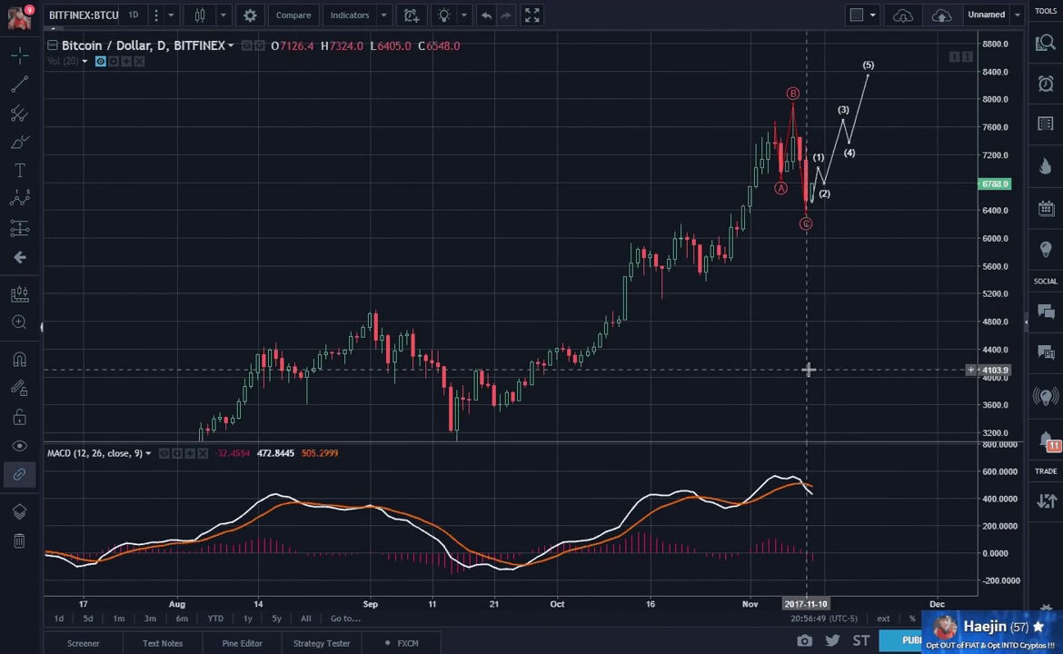
pyautogui.doubleClick(880, 547)
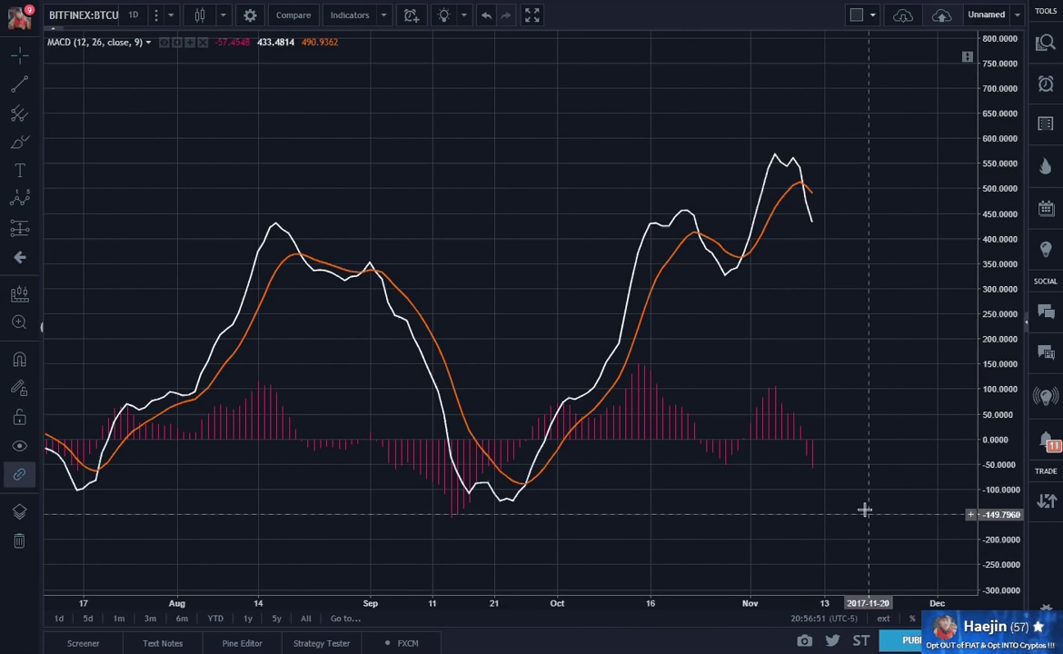
pyautogui.scroll(-5, 817, 464)
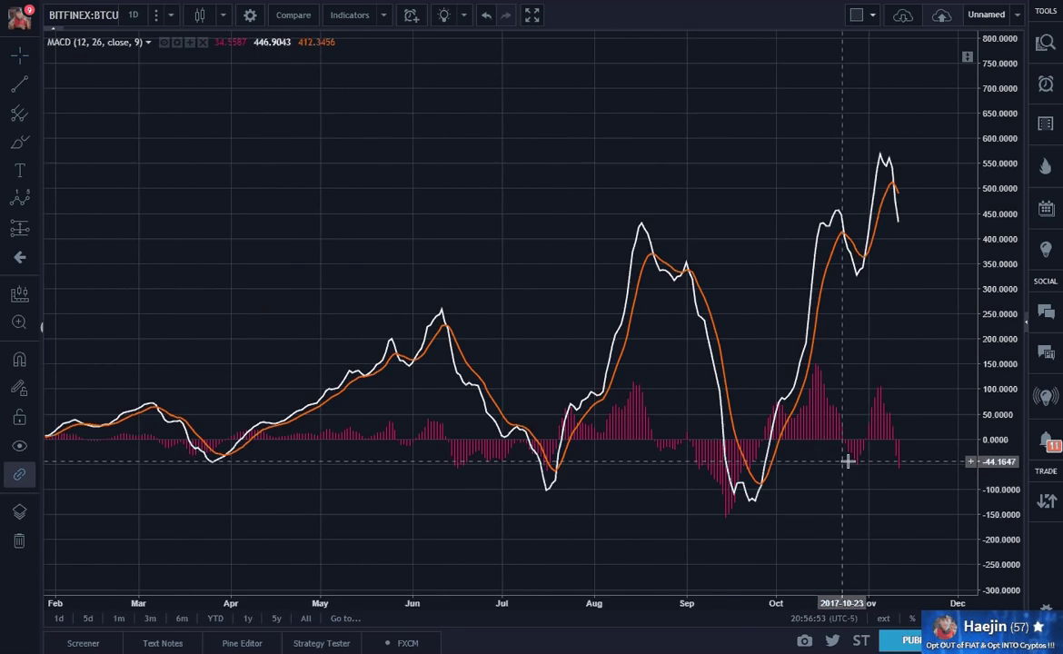
pyautogui.moveTo(875, 496); pyautogui.dragTo(765, 491)
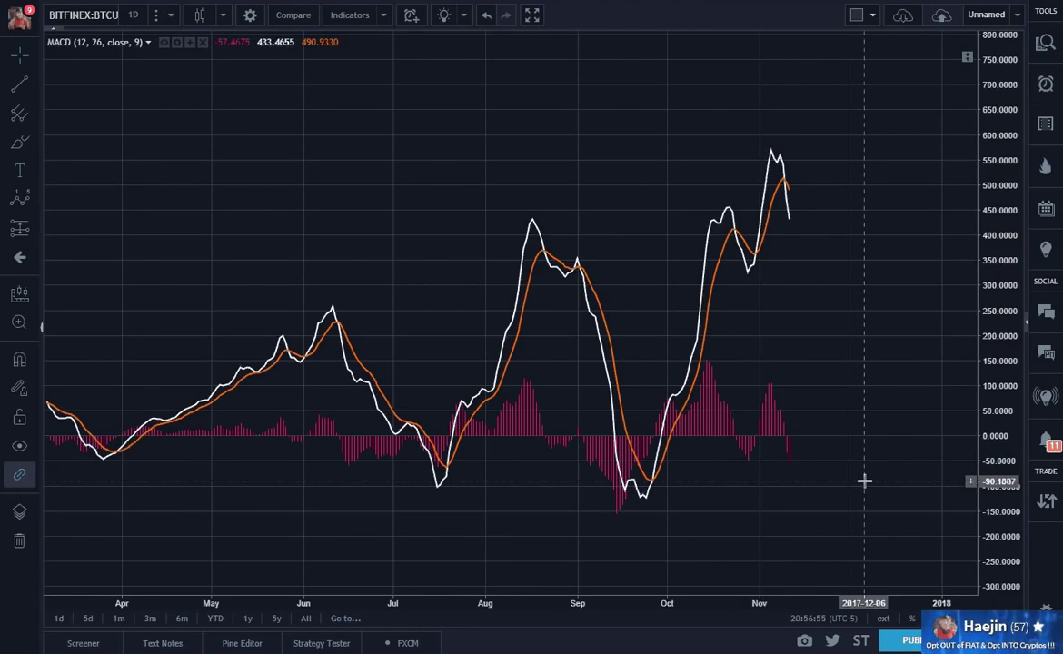
# Step: Draw a trend line over the MACD peaks from about 12 in late January 2017 to about 636 on November 30
pyautogui.click(16, 88)
pyautogui.scroll(-2, 280, 300)
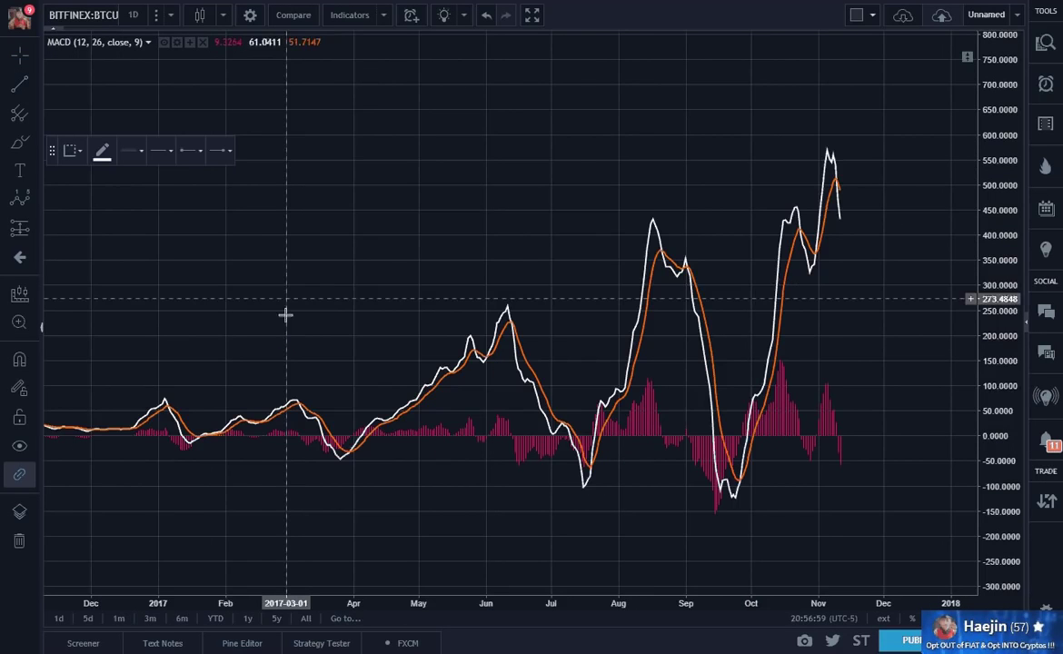
pyautogui.click(186, 429)
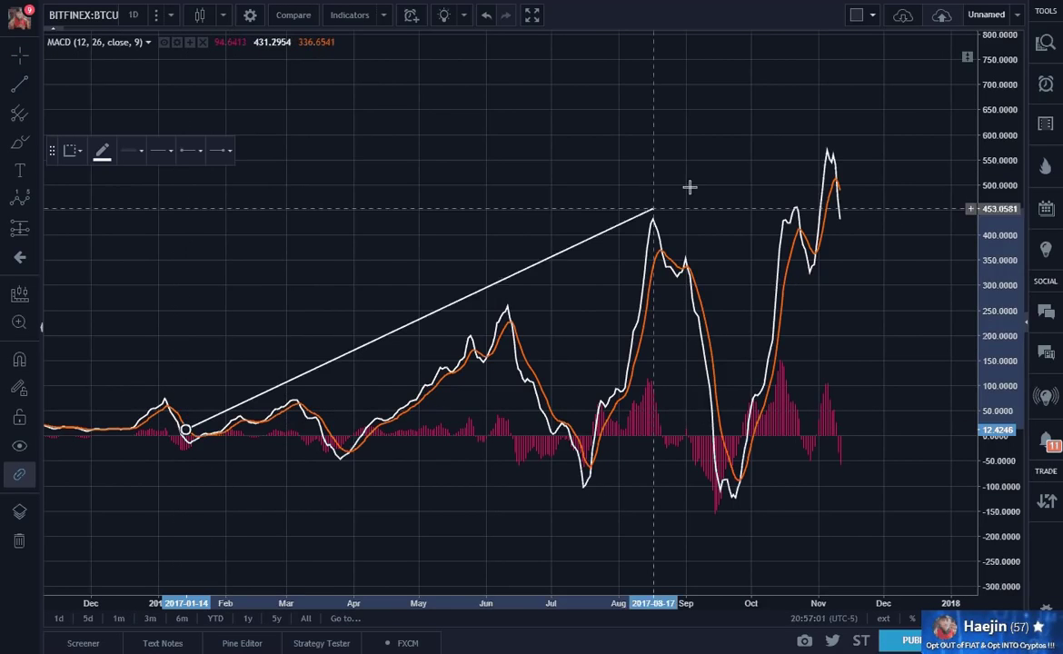
pyautogui.click(882, 117)
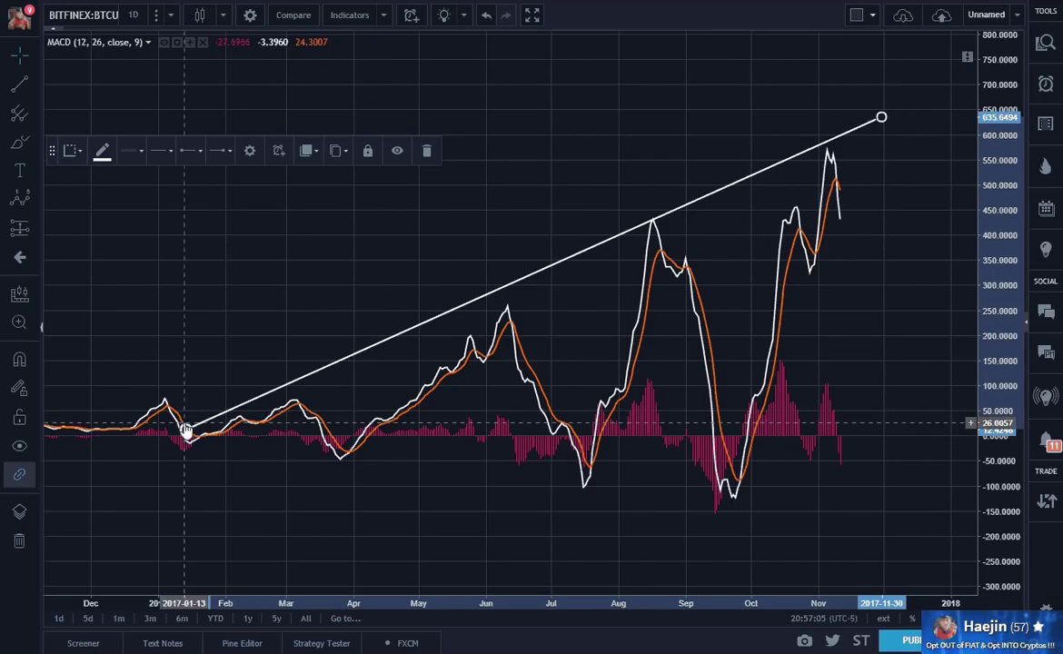
pyautogui.moveTo(186, 428); pyautogui.dragTo(201, 429)
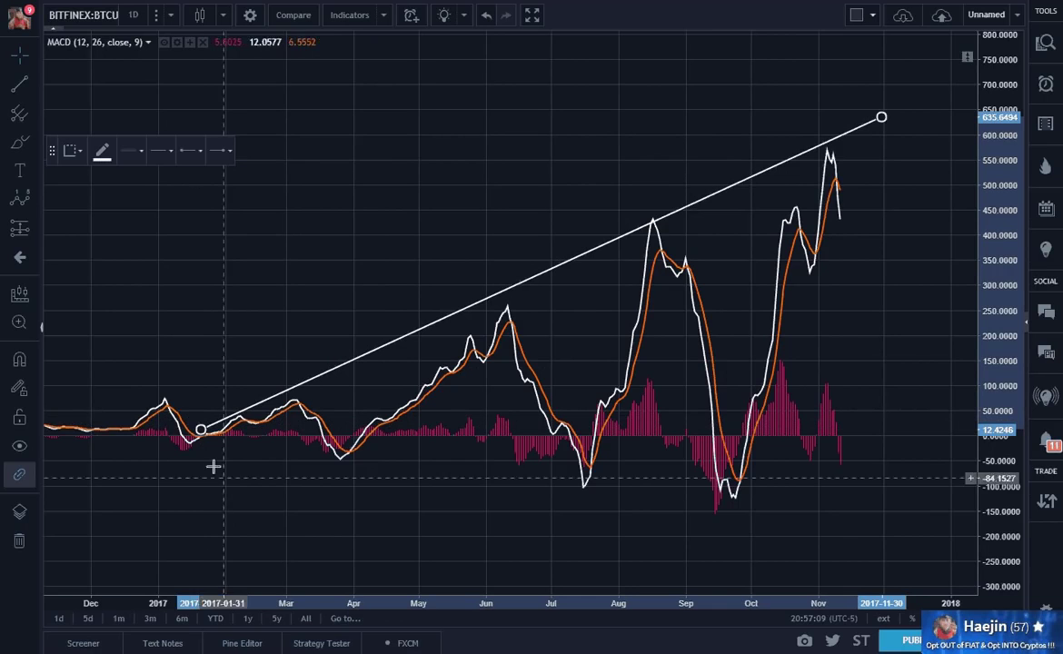
# Step: Draw a trend line under the MACD lows from about -27 on January 15, 2017 to about -179 on January 3, 2018
pyautogui.click(188, 448)
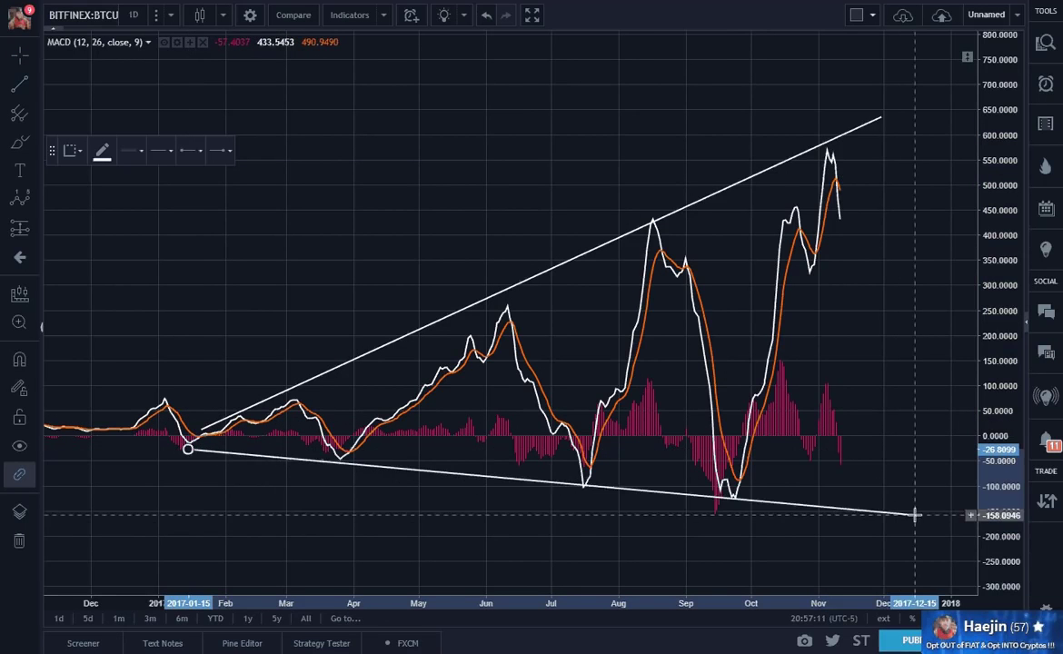
pyautogui.click(954, 525)
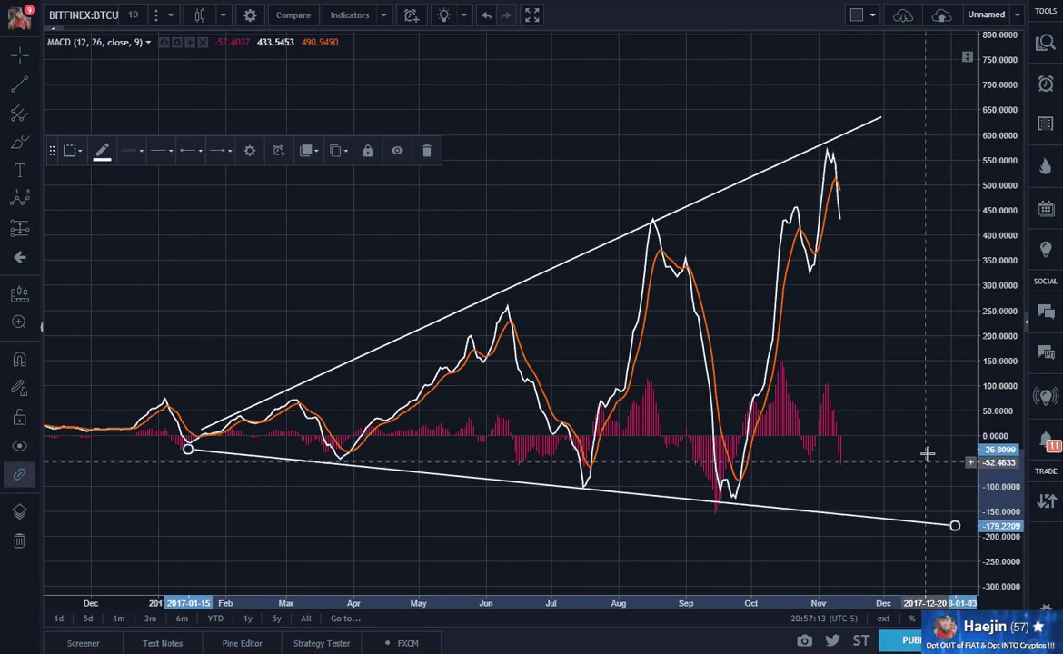
pyautogui.moveTo(997, 446); pyautogui.dragTo(809, 449)
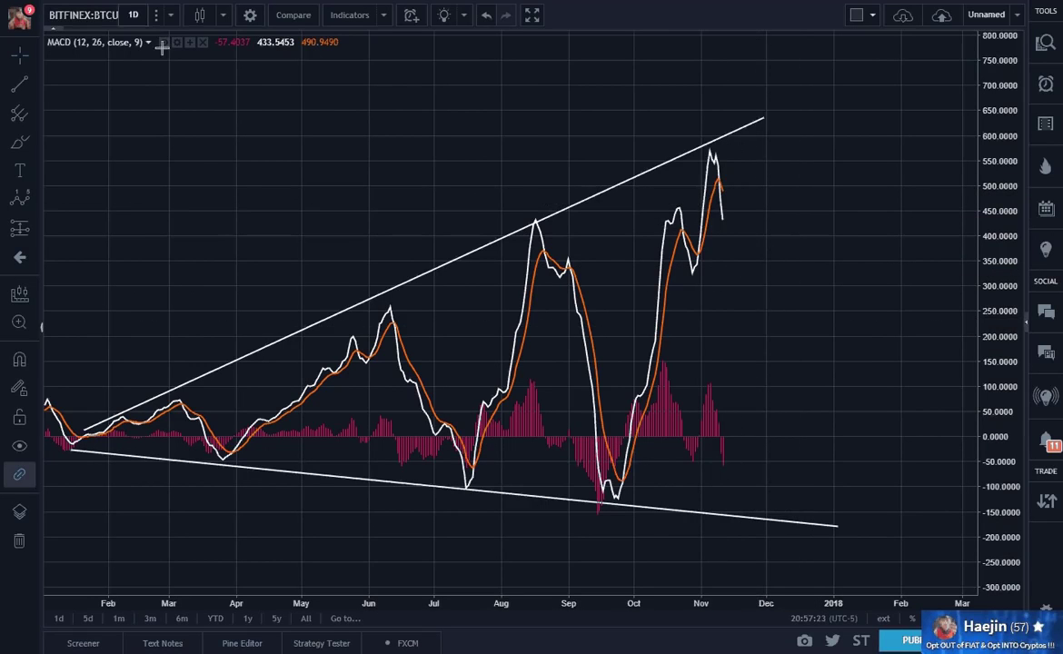
# Step: Compare the daily price chart with the 15-minute BITSTAMP count, and return to the maximized daily MACD pane
pyautogui.doubleClick(215, 173)
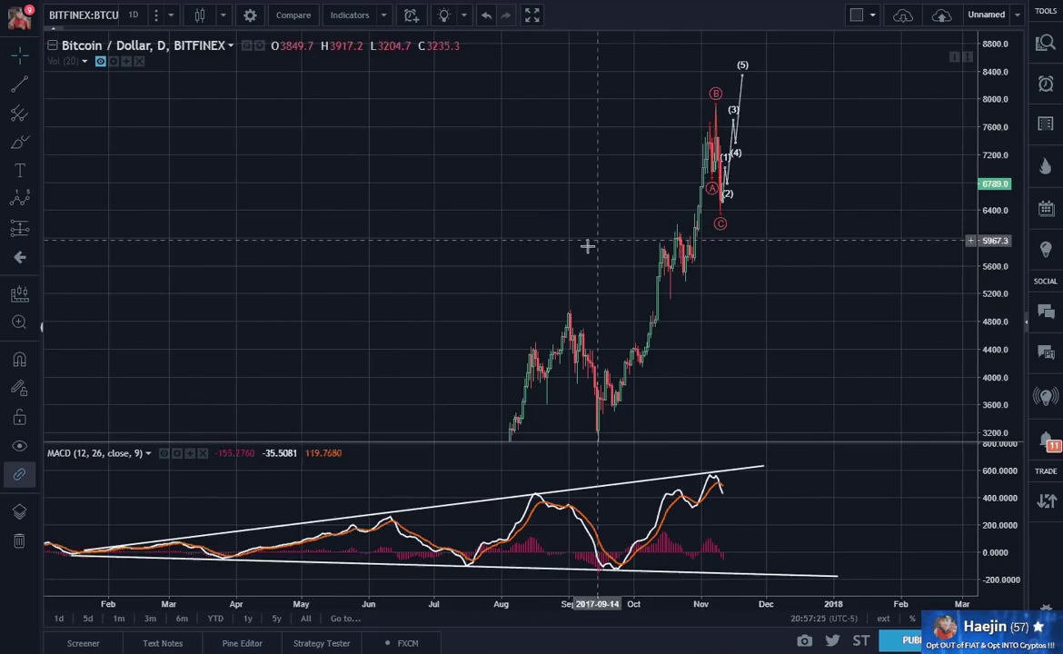
pyautogui.scroll(5, 588, 243)
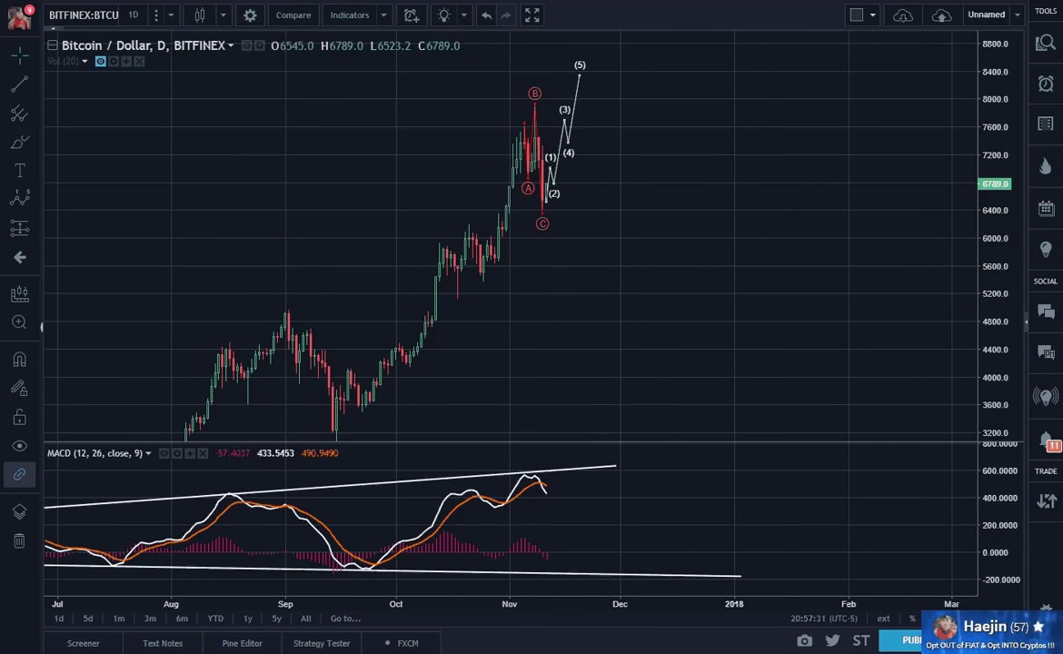
pyautogui.click(209, 2)
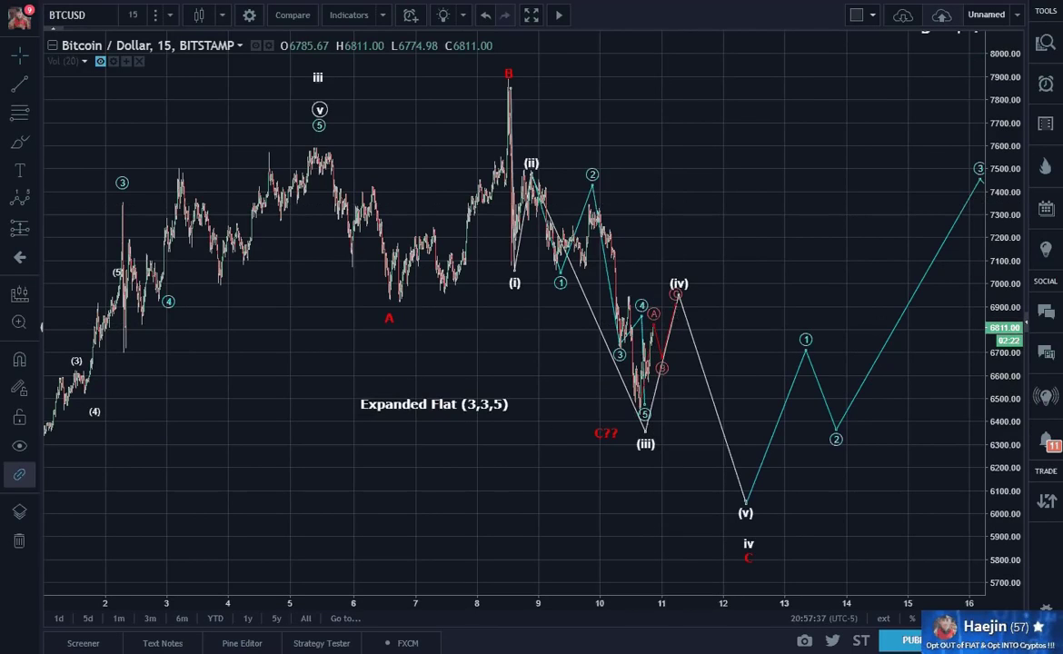
pyautogui.hotkey('ctrl', 'Tab')
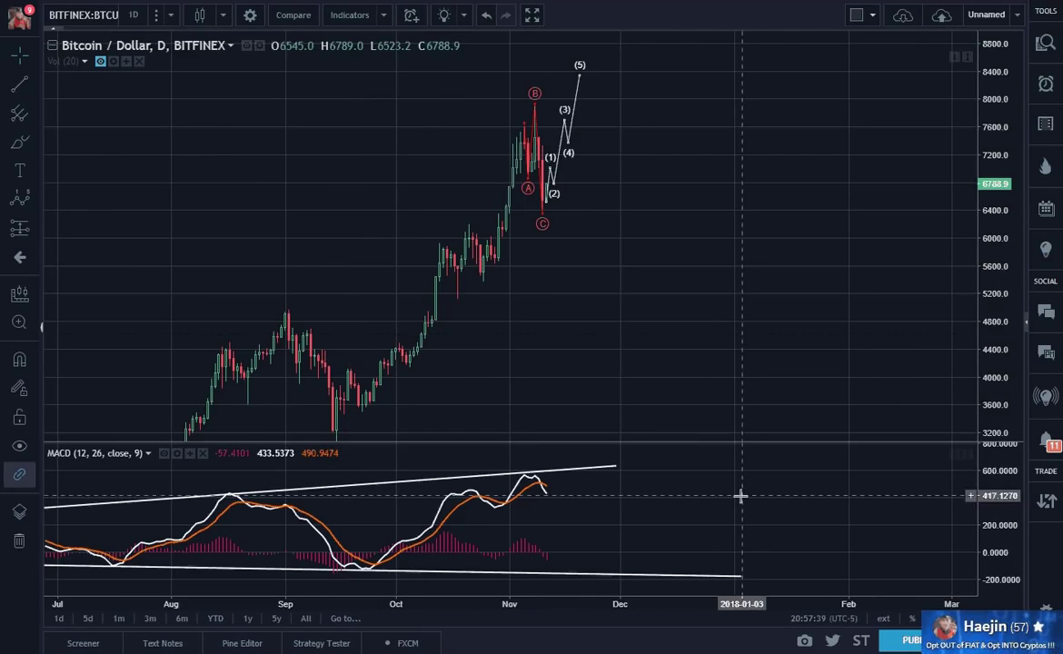
pyautogui.doubleClick(740, 496)
pyautogui.scroll(-3, 812, 450)
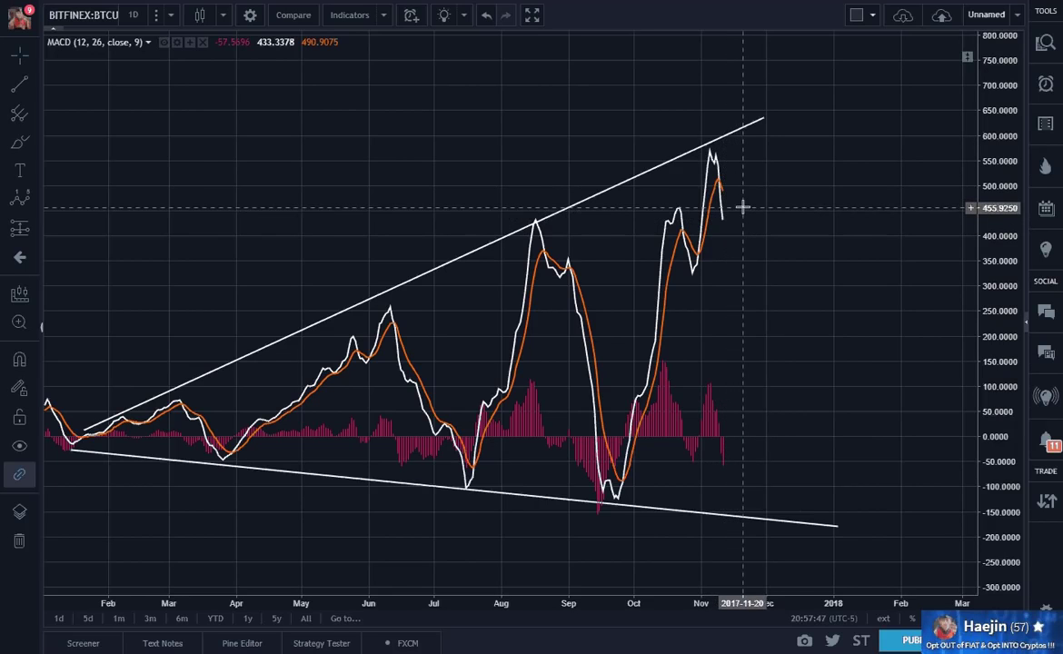
# Step: Brush a rising curve from the end of the MACD line to about 640 at the upper trend line, and delete it
pyautogui.click(17, 143)
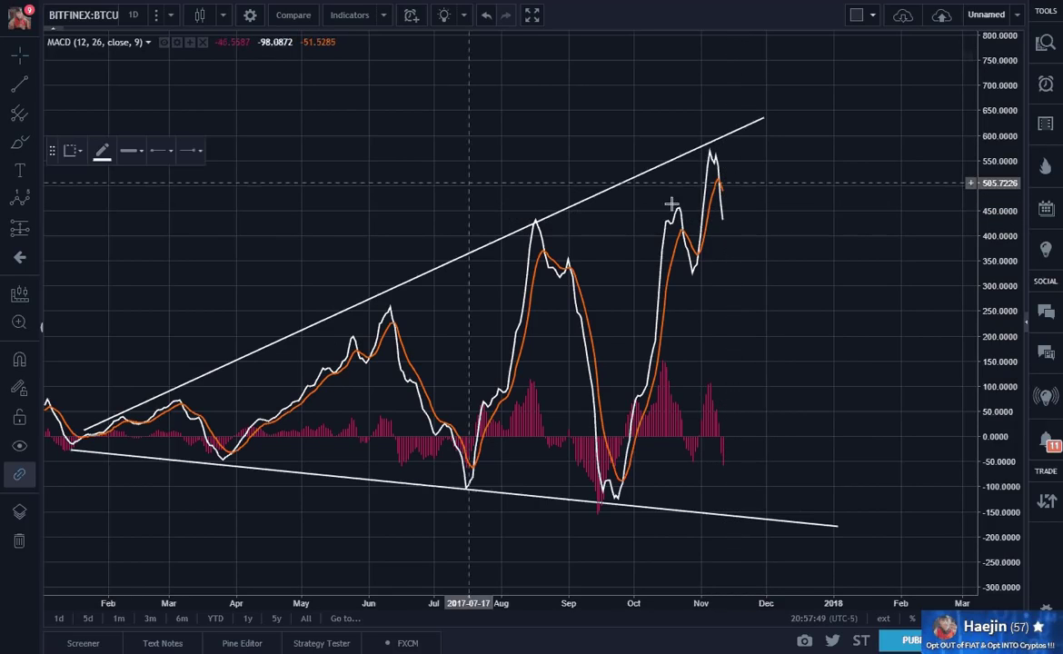
pyautogui.moveTo(723, 219)
pyautogui.mouseDown()
pyautogui.moveTo(751, 199)
pyautogui.moveTo(771, 130)
pyautogui.mouseUp()
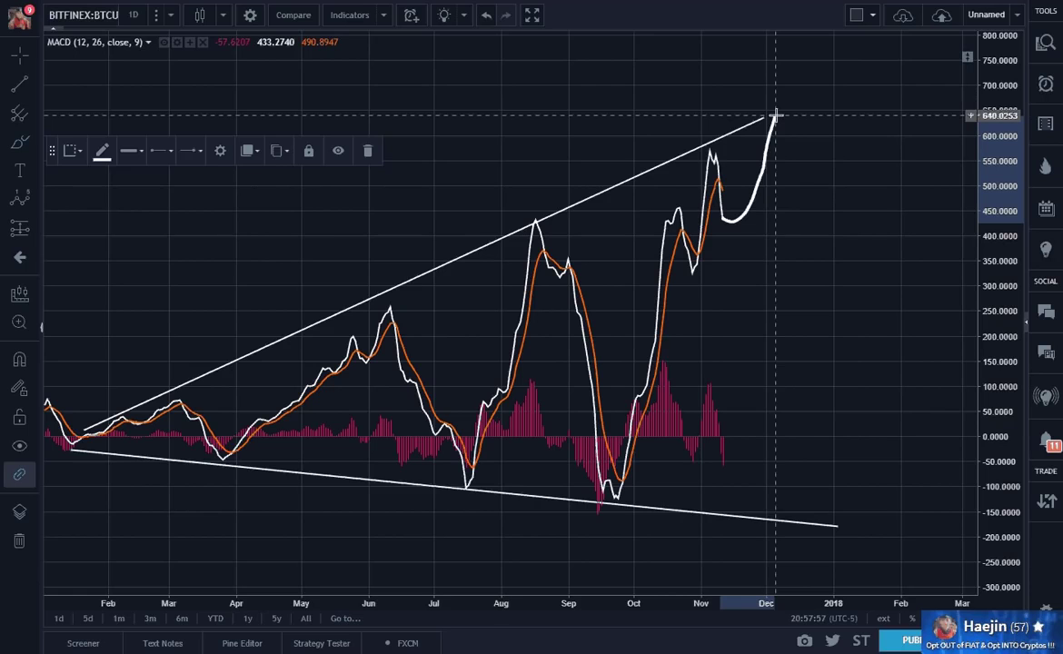
pyautogui.moveTo(776, 116); pyautogui.dragTo(775, 115)
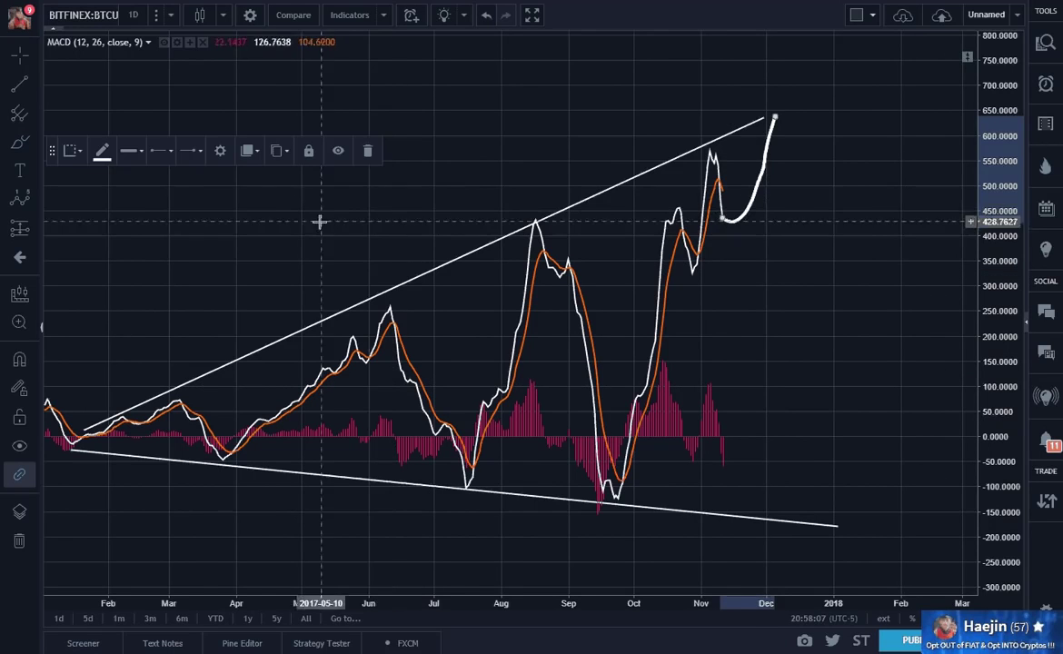
pyautogui.click(369, 151)
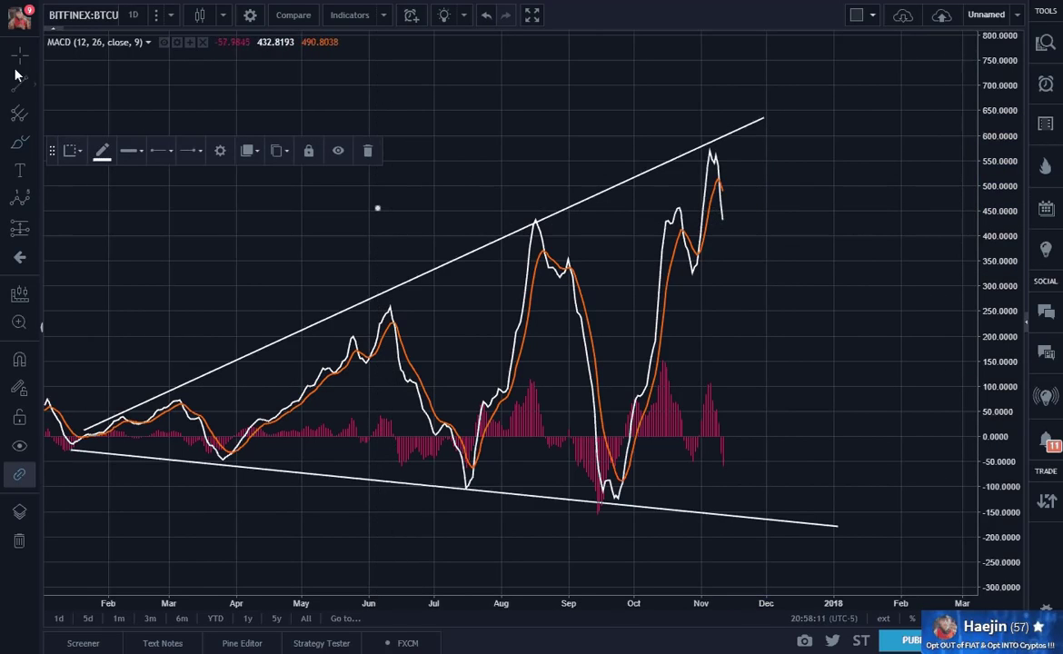
pyautogui.click(368, 152)
# Step: Restore and maximize the daily price pane, and compress its scales to examine Bitcoin's whole 2017 advance
pyautogui.doubleClick(449, 182)
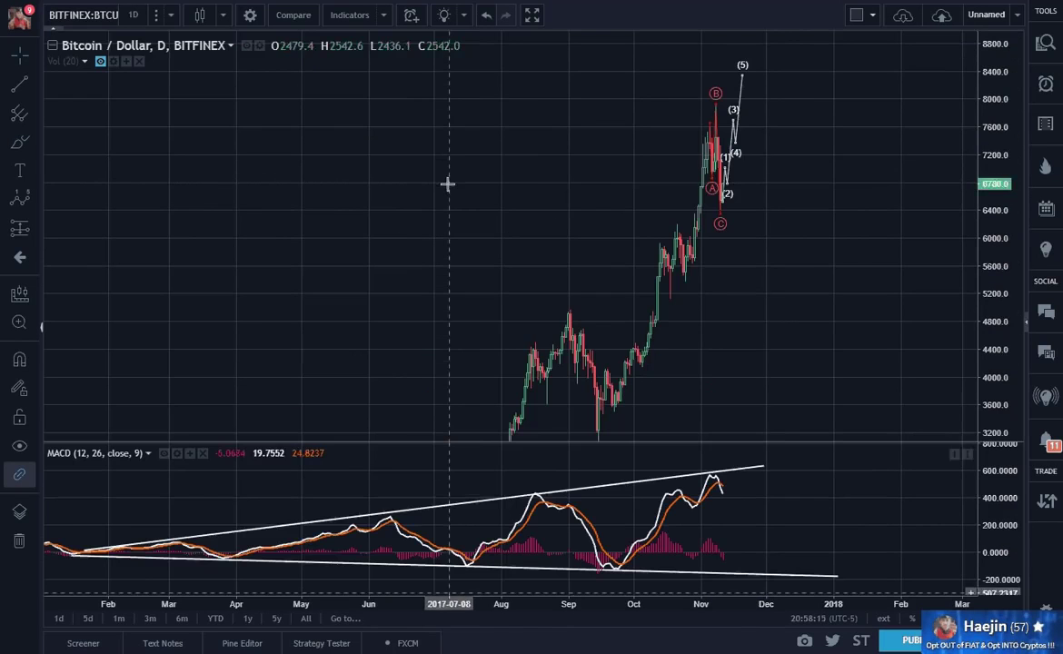
pyautogui.scroll(4, 335, 350)
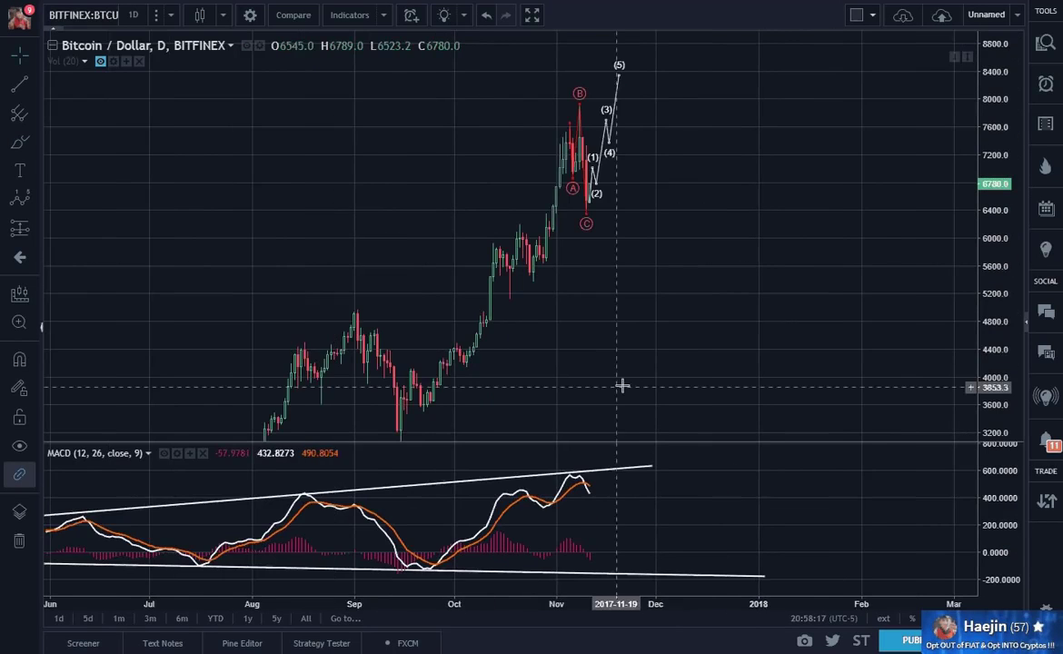
pyautogui.doubleClick(676, 383)
pyautogui.scroll(2, 670, 398)
pyautogui.scroll(2, 670, 398)
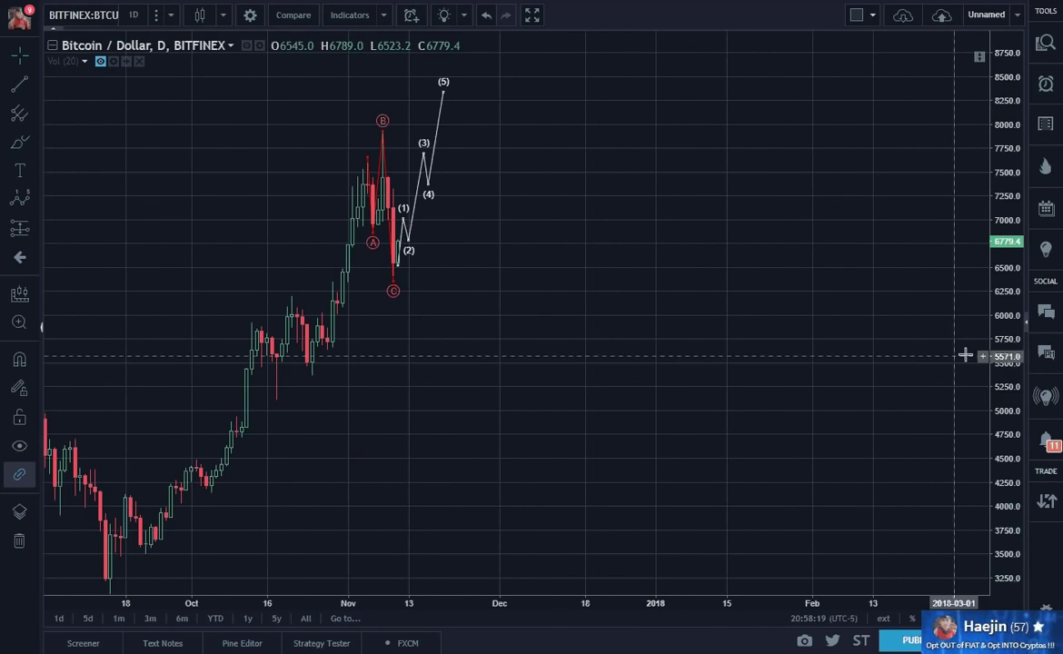
pyautogui.moveTo(1013, 316); pyautogui.dragTo(1007, 483)
pyautogui.scroll(-5, 694, 442)
pyautogui.scroll(-4, 718, 436)
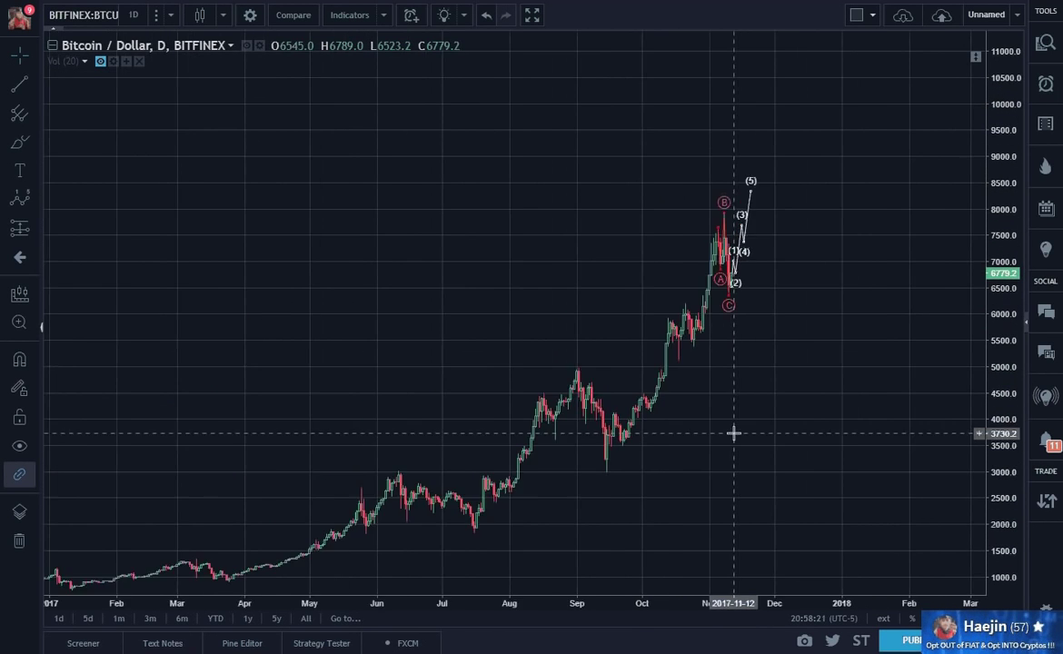
# Step: Delete the white (1)-(5) impulse projection and the red A-B-C correction at the November 2017 price peak
pyautogui.moveTo(832, 434); pyautogui.dragTo(879, 320)
pyautogui.scroll(-4, 925, 366)
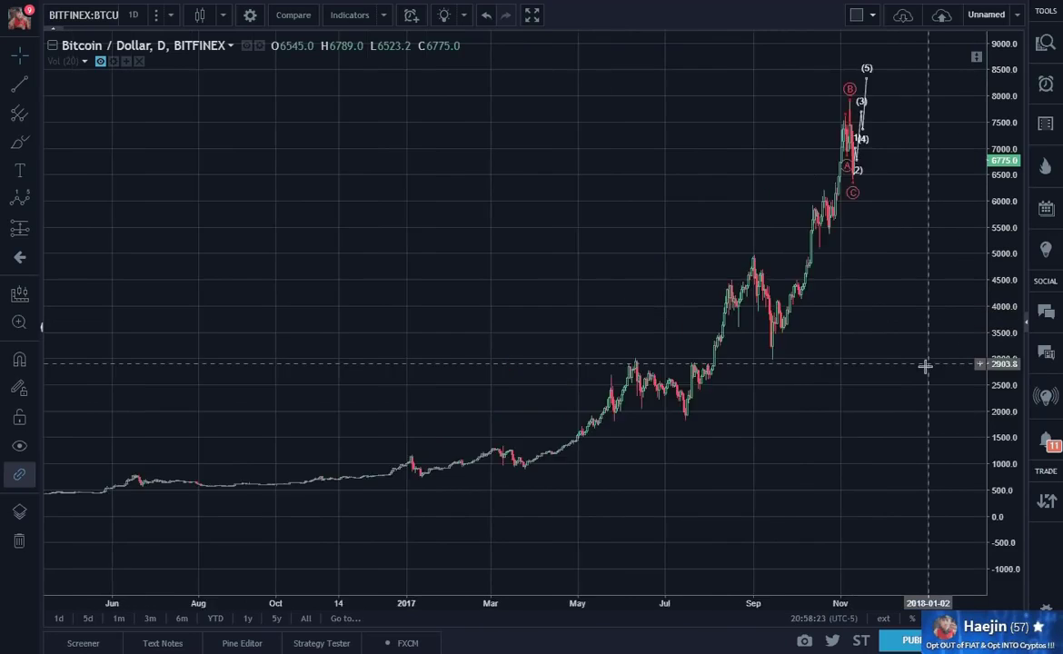
pyautogui.moveTo(961, 346); pyautogui.dragTo(901, 366)
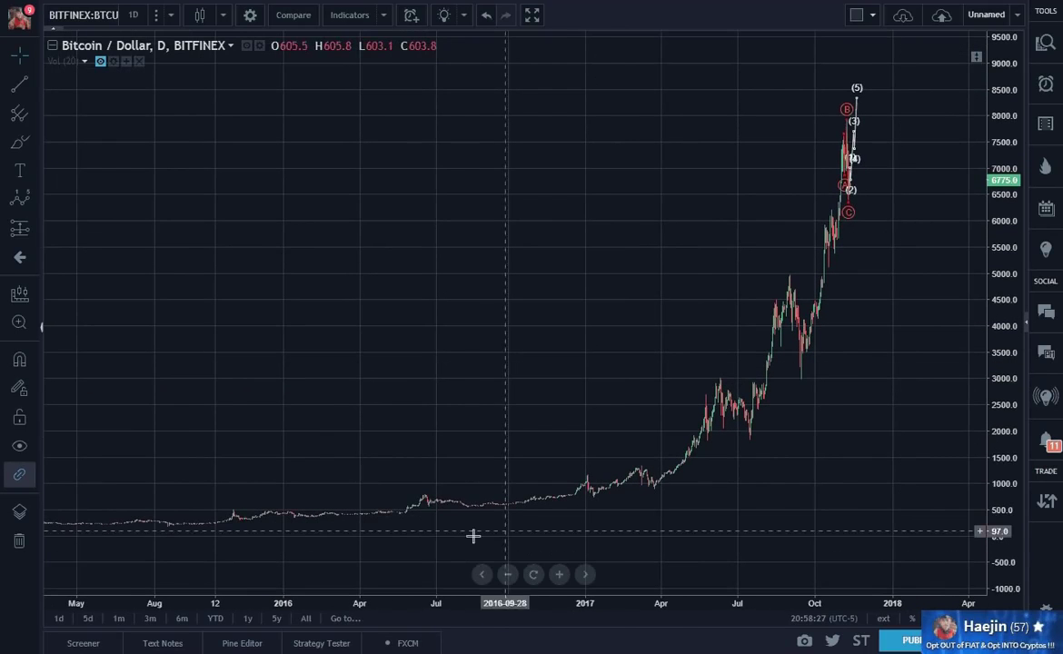
pyautogui.click(856, 166)
pyautogui.press('Delete')
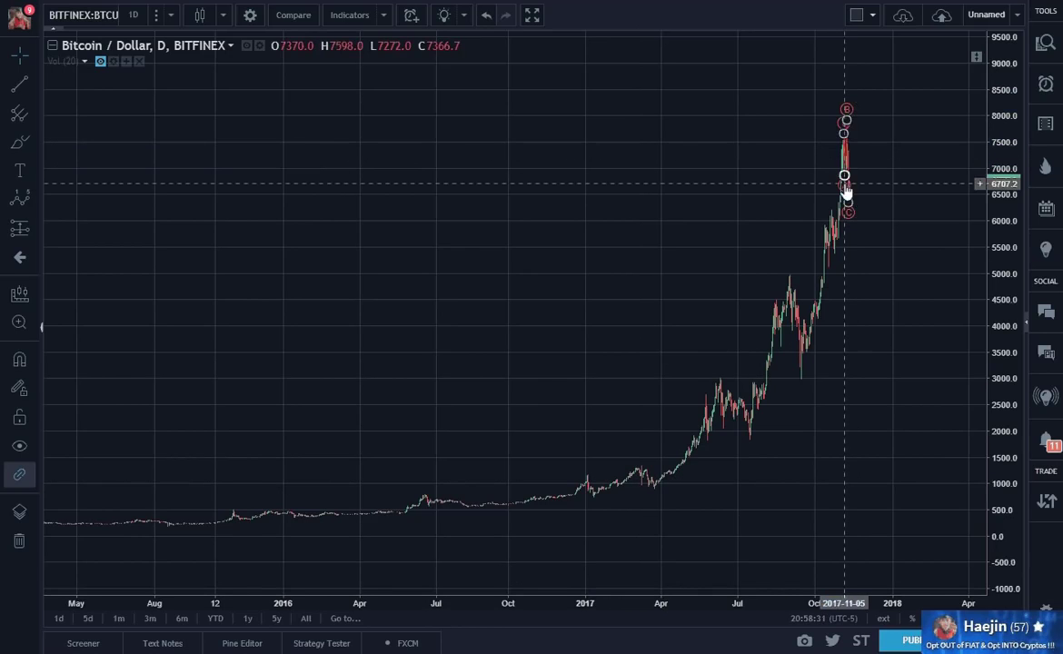
pyautogui.click(846, 184)
pyautogui.press('Delete')
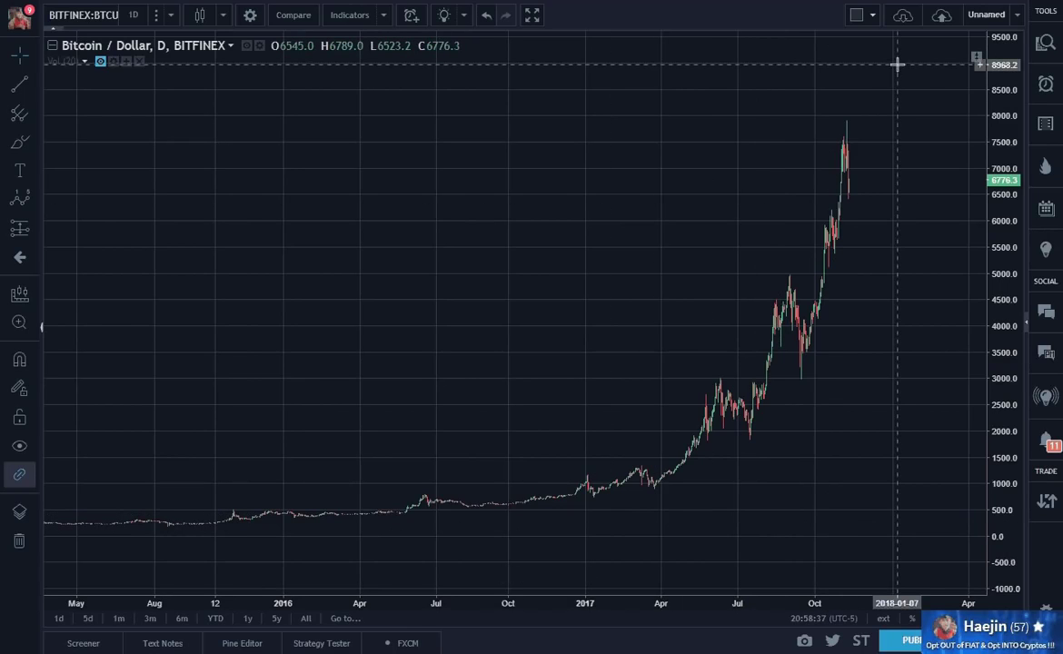
# Step: Draw a steep trend line from the latest daily low at about 6490 up to about 10810 on November 16, 2017
pyautogui.moveTo(880, 221); pyautogui.dragTo(854, 264)
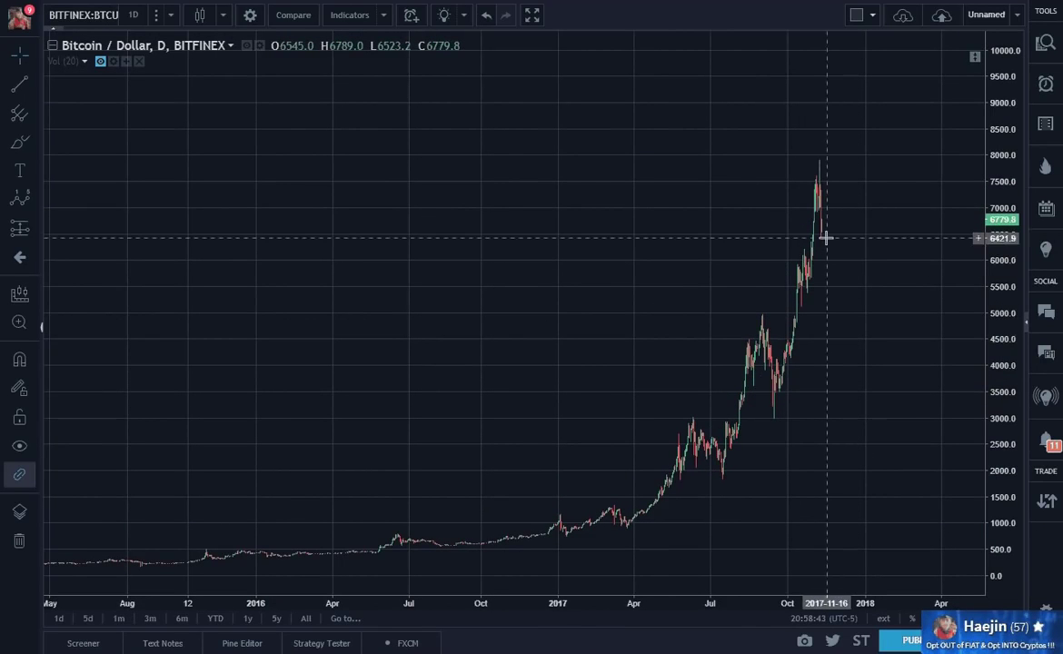
pyautogui.moveTo(906, 235); pyautogui.dragTo(892, 271)
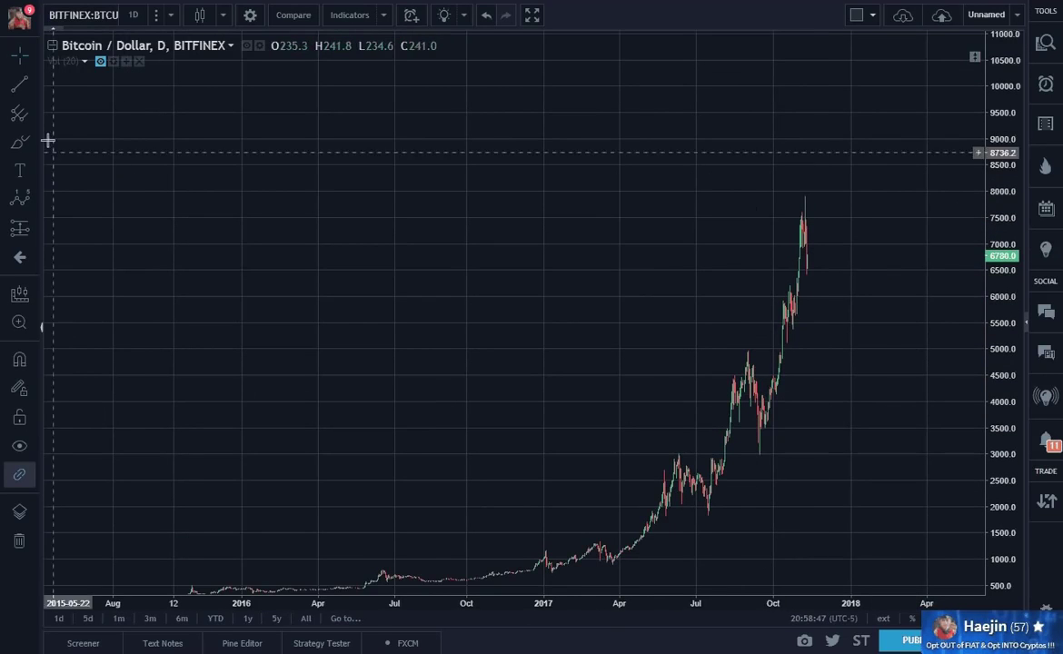
pyautogui.click(21, 85)
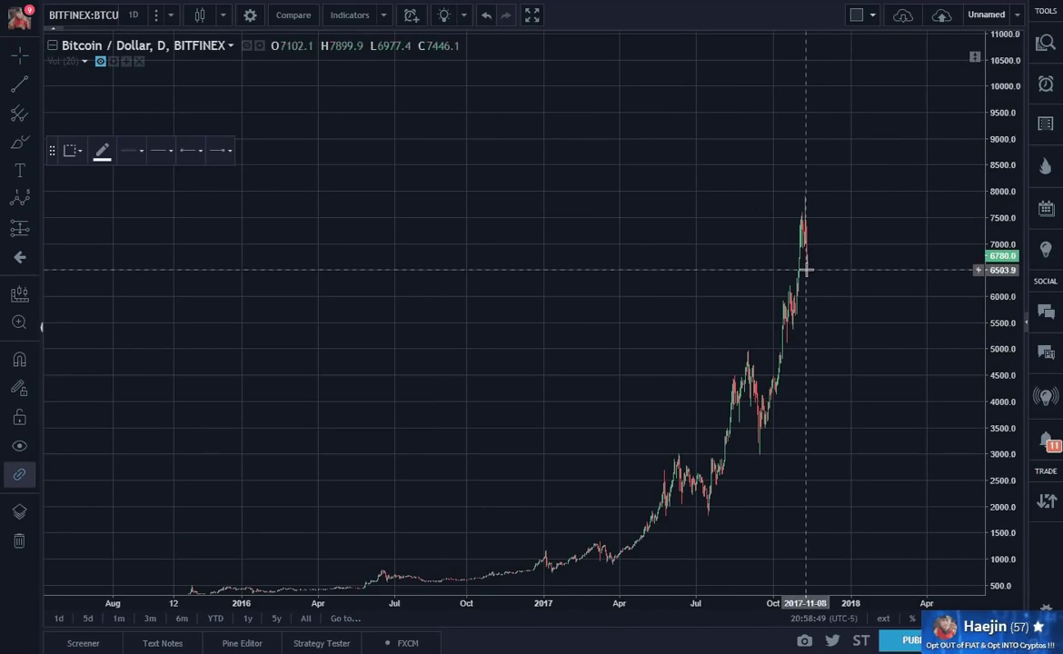
pyautogui.click(807, 271)
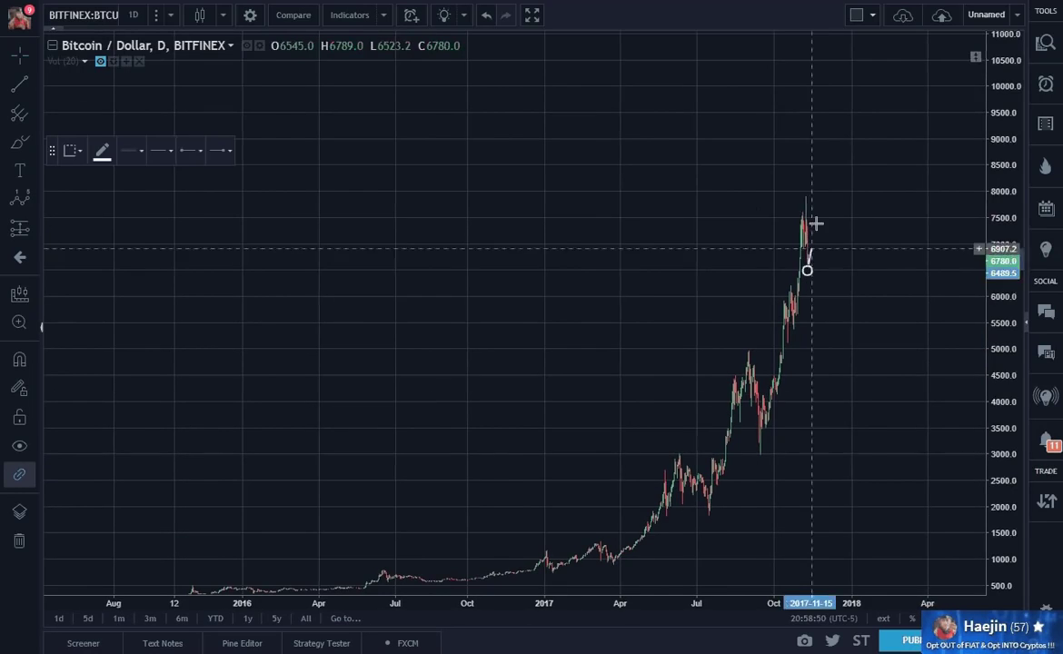
pyautogui.click(813, 42)
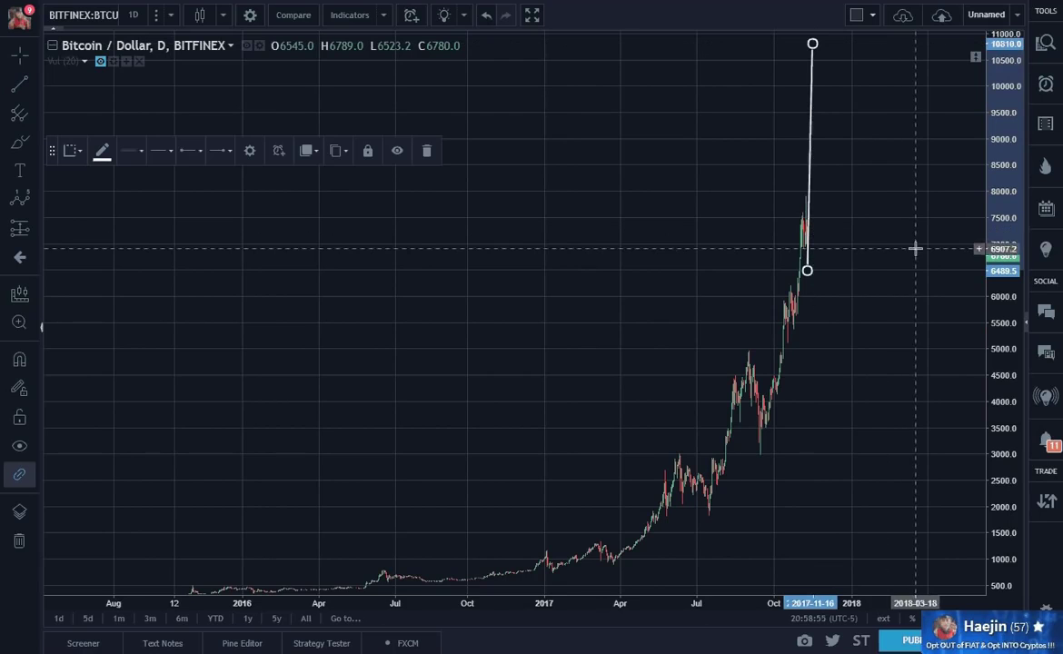
# Step: Extend the upper end of the steep trend line to about 12500 on November 25, 2017
pyautogui.moveTo(911, 171); pyautogui.dragTo(879, 256)
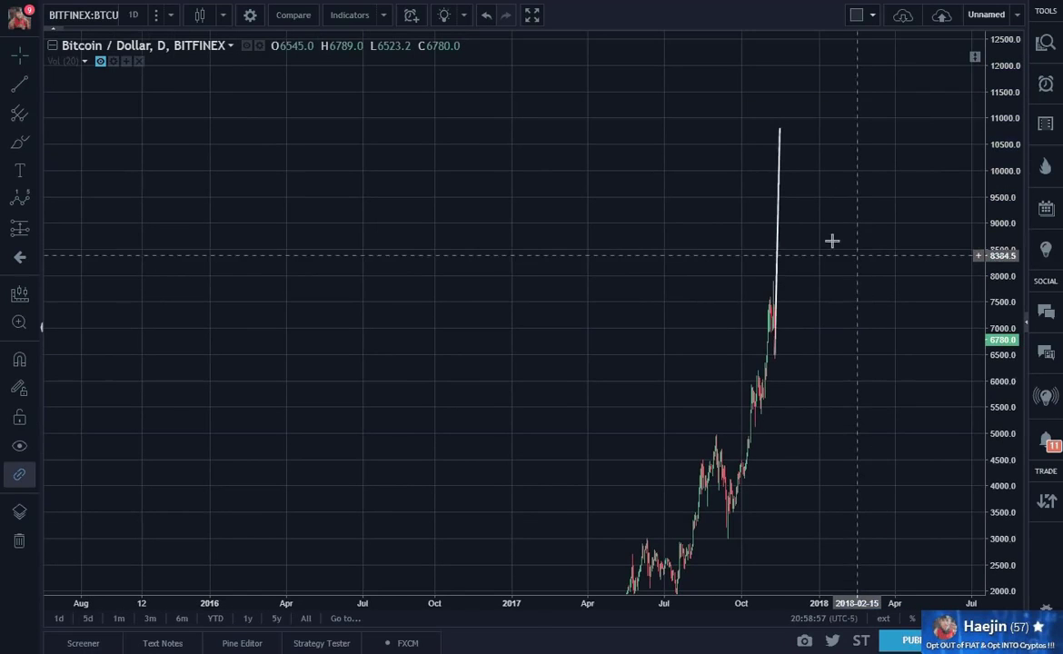
pyautogui.moveTo(780, 130); pyautogui.dragTo(788, 38)
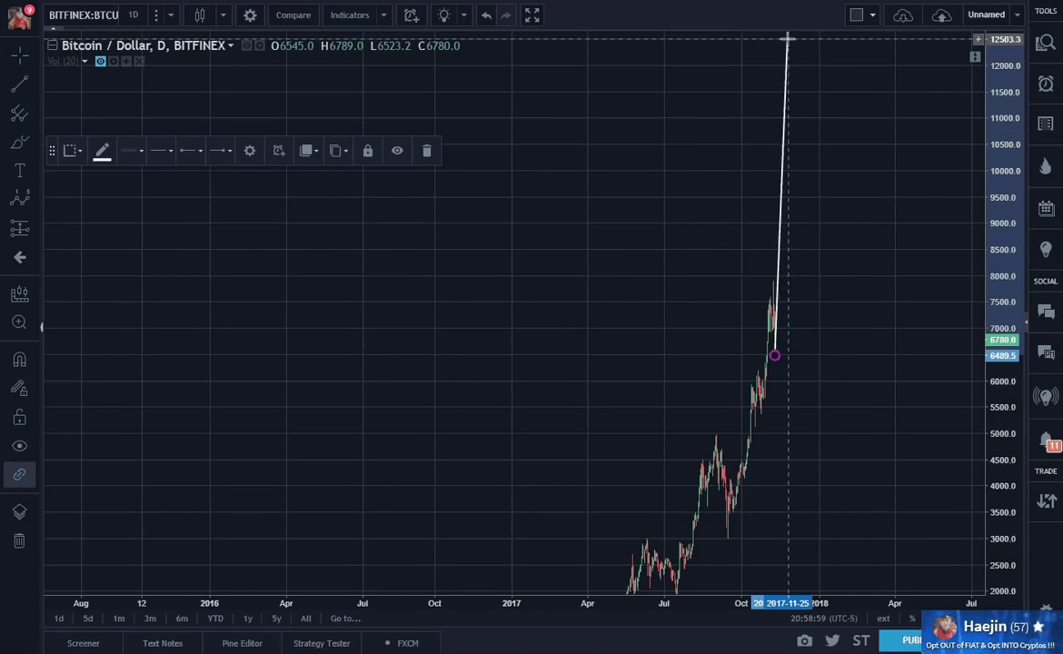
pyautogui.click(875, 135)
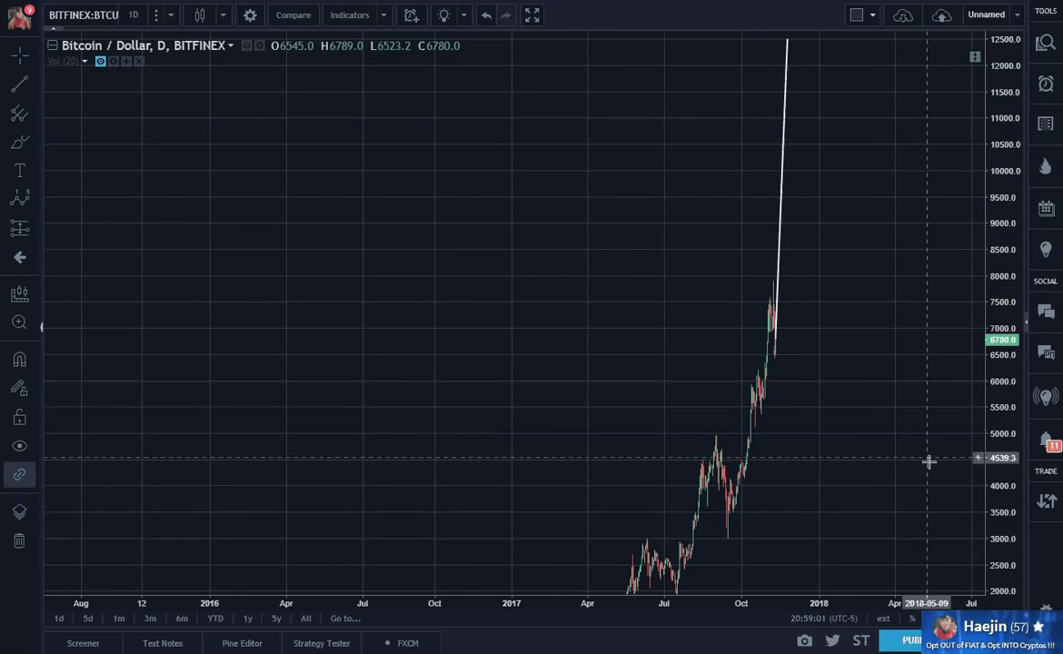
# Step: Compare the steep projected line with the prior advance, and delete the line
pyautogui.moveTo(930, 533); pyautogui.dragTo(948, 451)
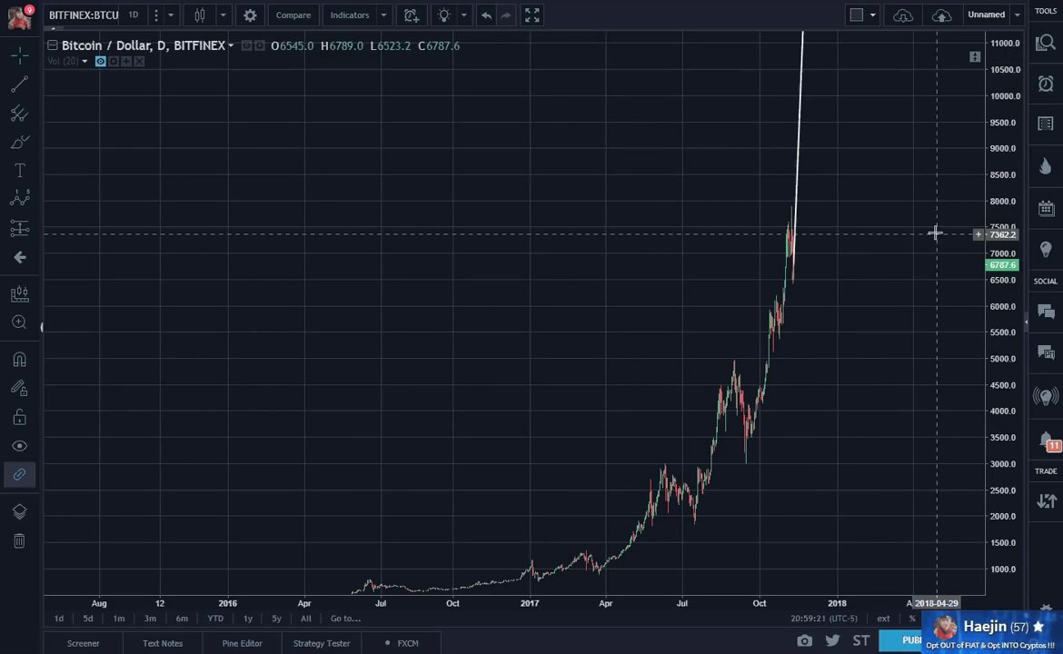
pyautogui.moveTo(924, 222); pyautogui.dragTo(849, 382)
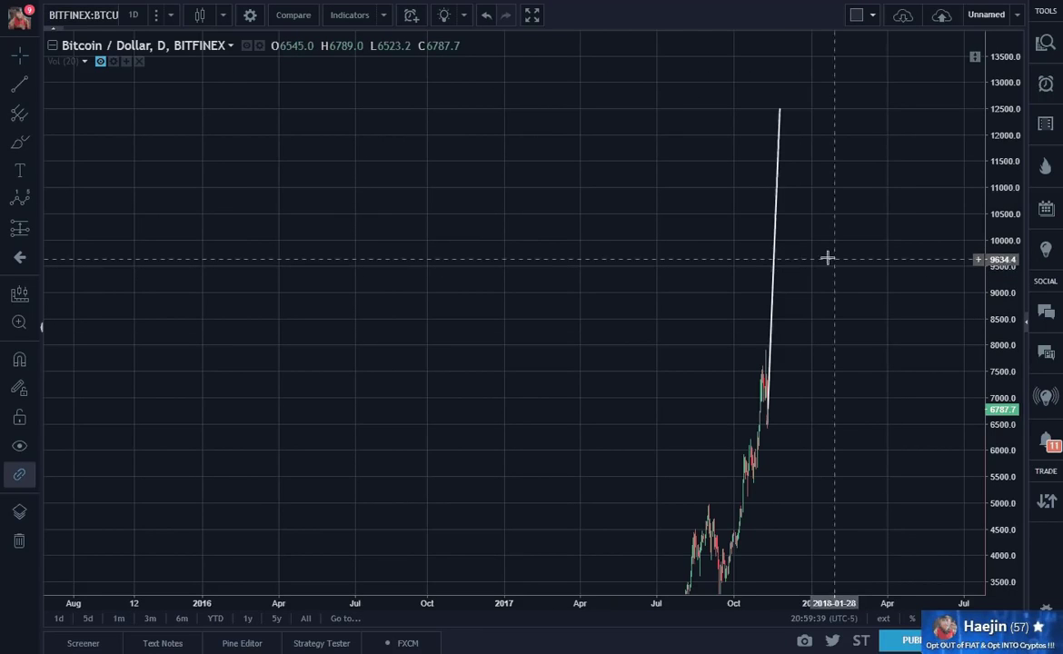
pyautogui.moveTo(855, 353); pyautogui.dragTo(887, 290)
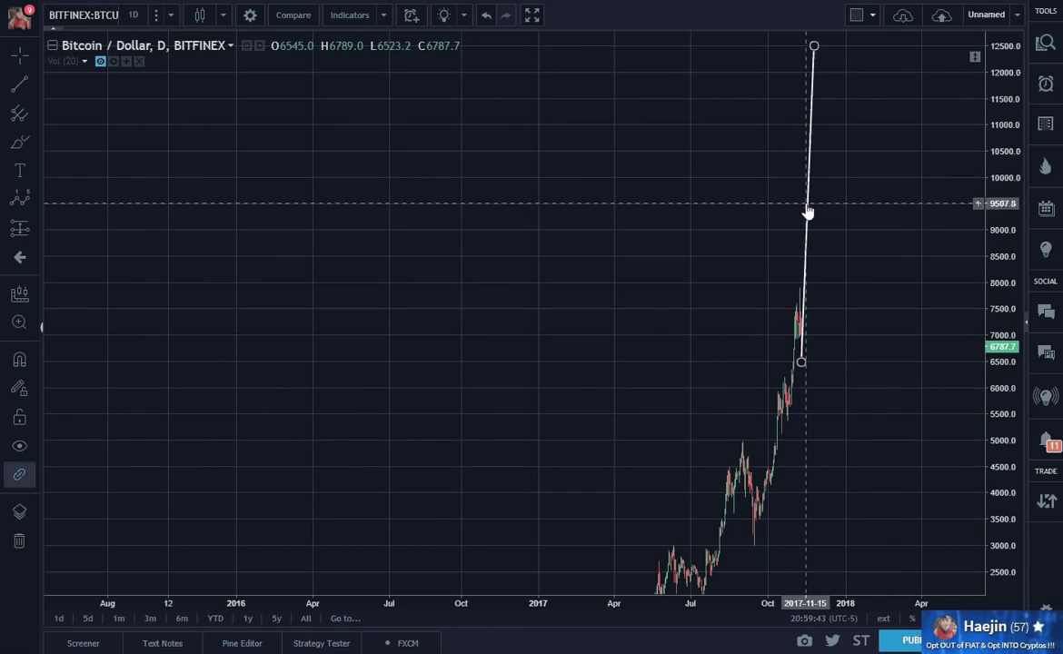
pyautogui.click(807, 211)
pyautogui.press('Delete')
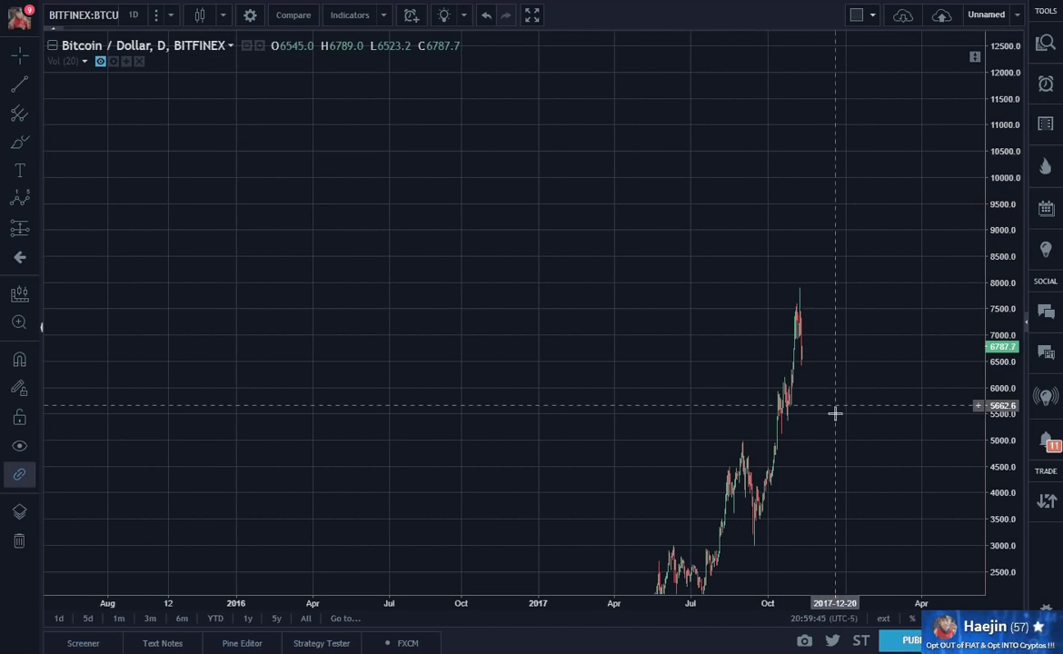
# Step: Plot a declining Elliott impulse wave from the peak at about 7888 on November 8 through five points to about 3568 on December 14, 2017
pyautogui.moveTo(835, 415); pyautogui.dragTo(874, 273)
pyautogui.scroll(6, 847, 338)
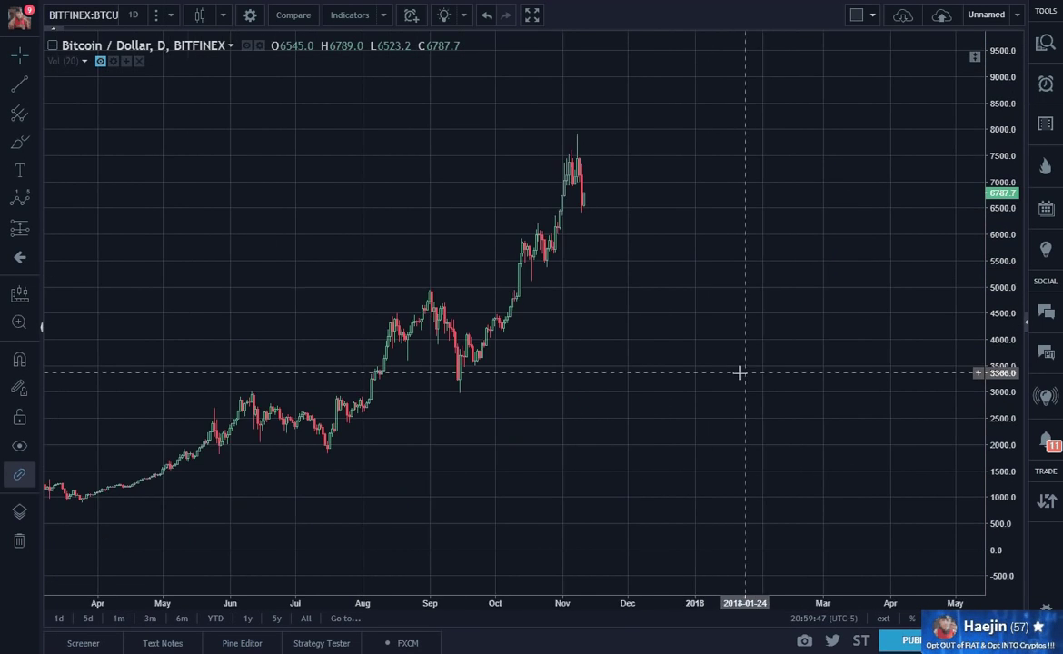
pyautogui.moveTo(675, 375); pyautogui.dragTo(783, 390)
pyautogui.scroll(3, 783, 391)
pyautogui.moveTo(609, 406); pyautogui.dragTo(850, 429)
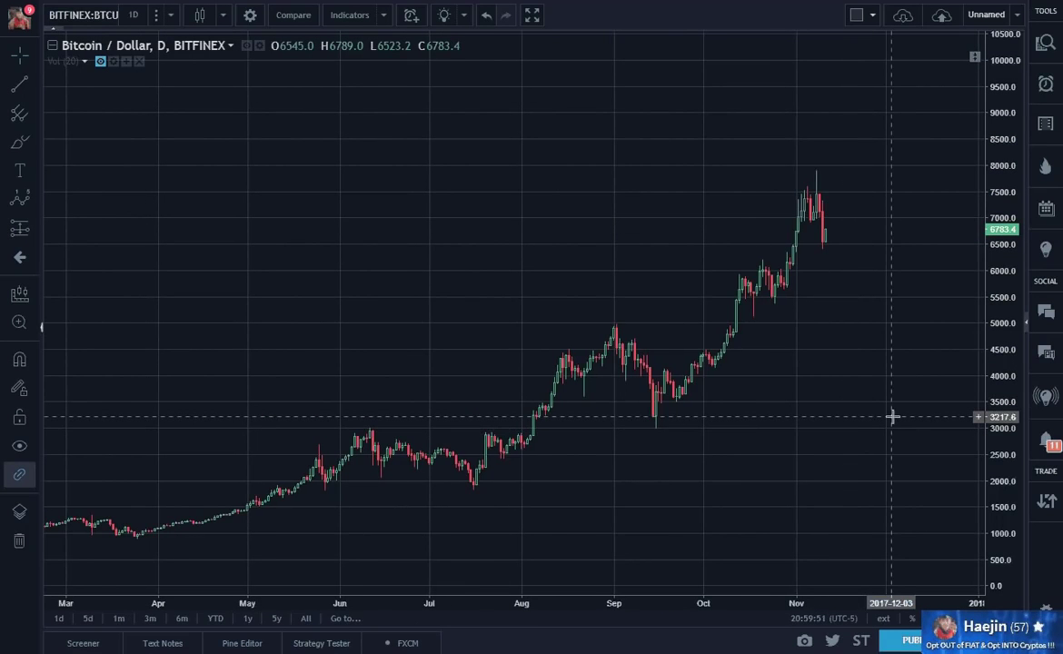
pyautogui.moveTo(893, 417); pyautogui.dragTo(777, 392)
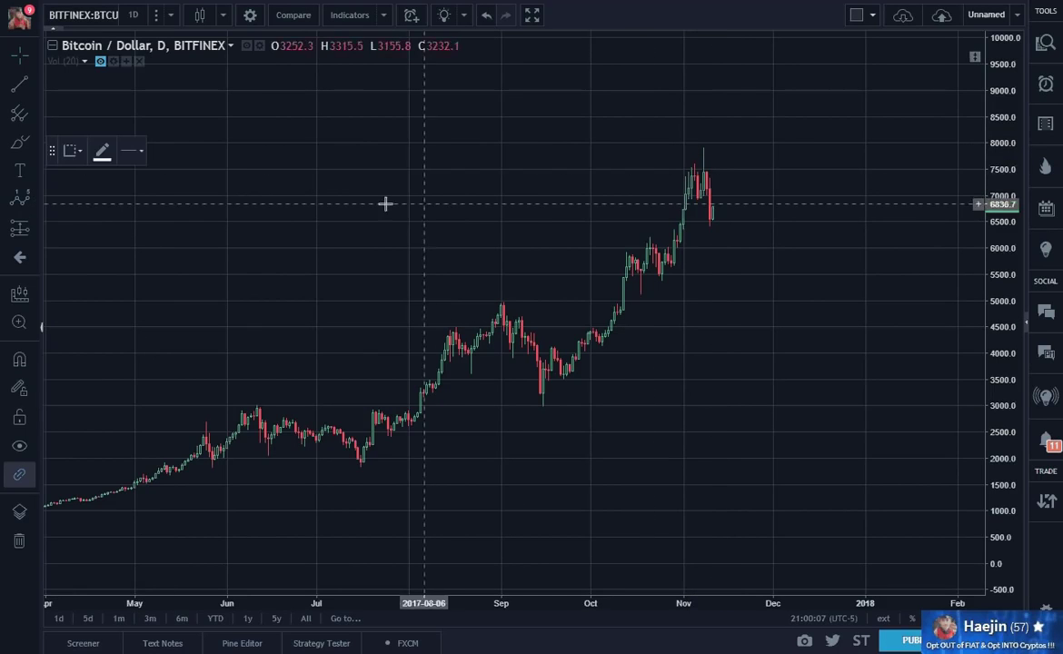
pyautogui.click(703, 152)
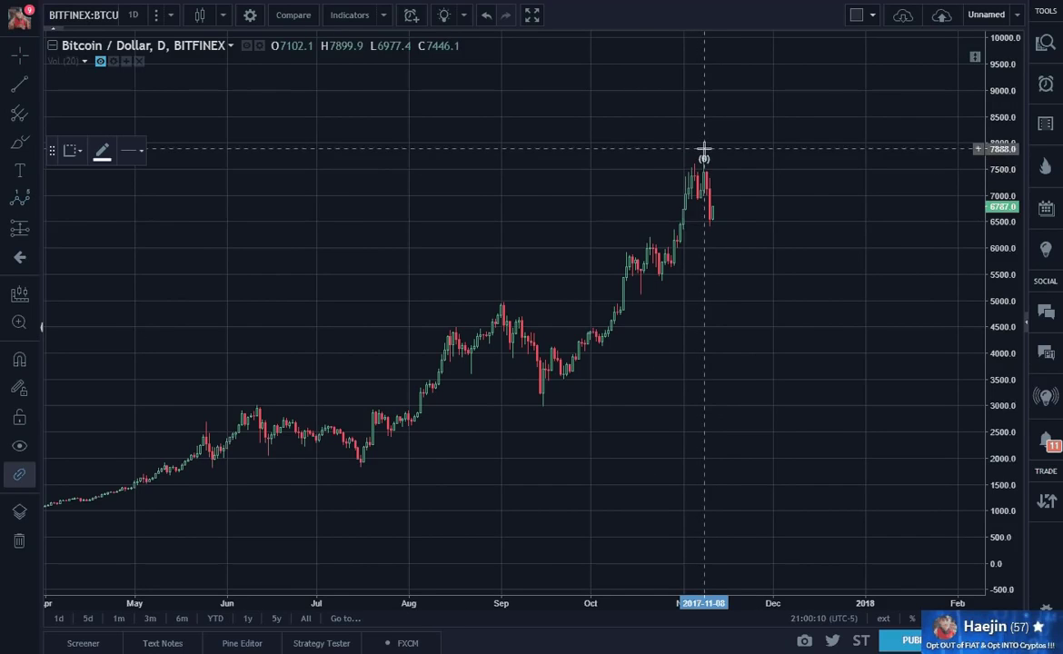
pyautogui.click(713, 242)
pyautogui.click(732, 206)
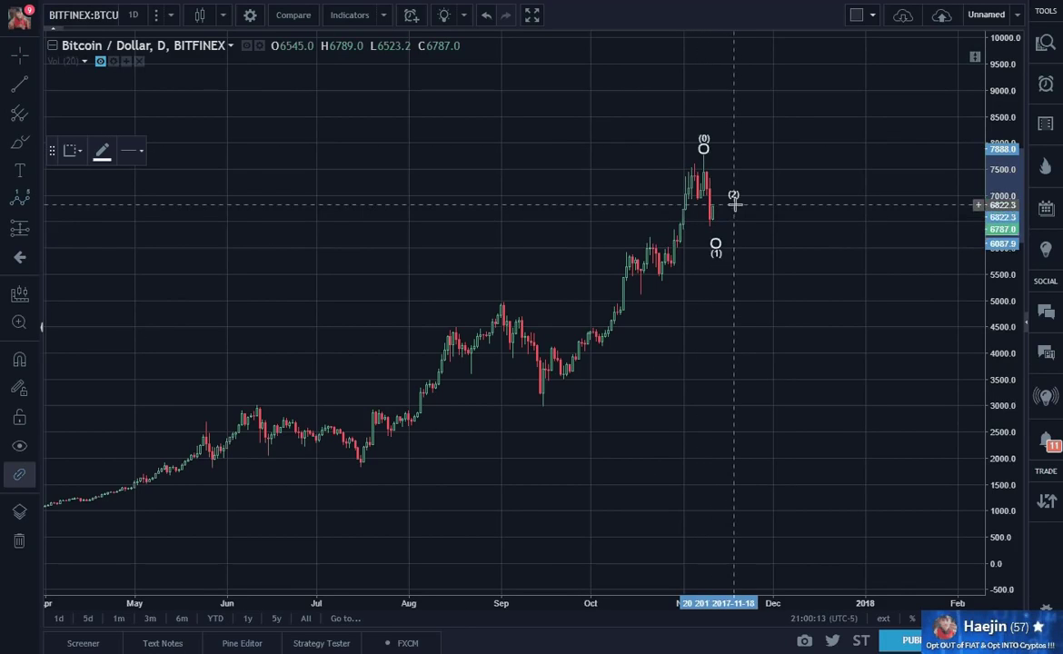
pyautogui.click(761, 318)
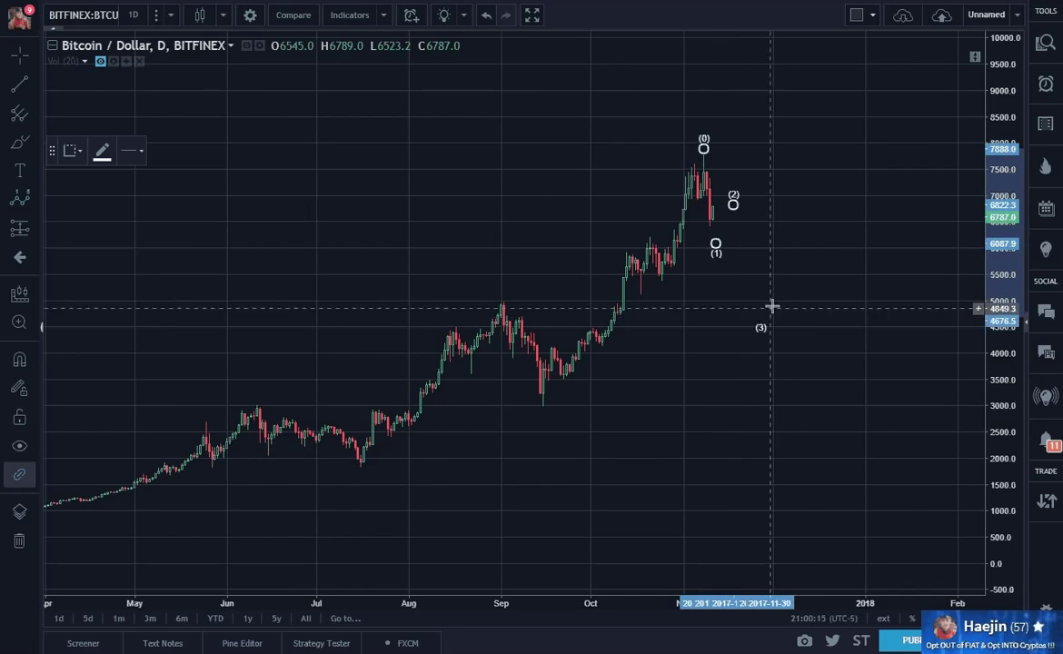
pyautogui.click(782, 288)
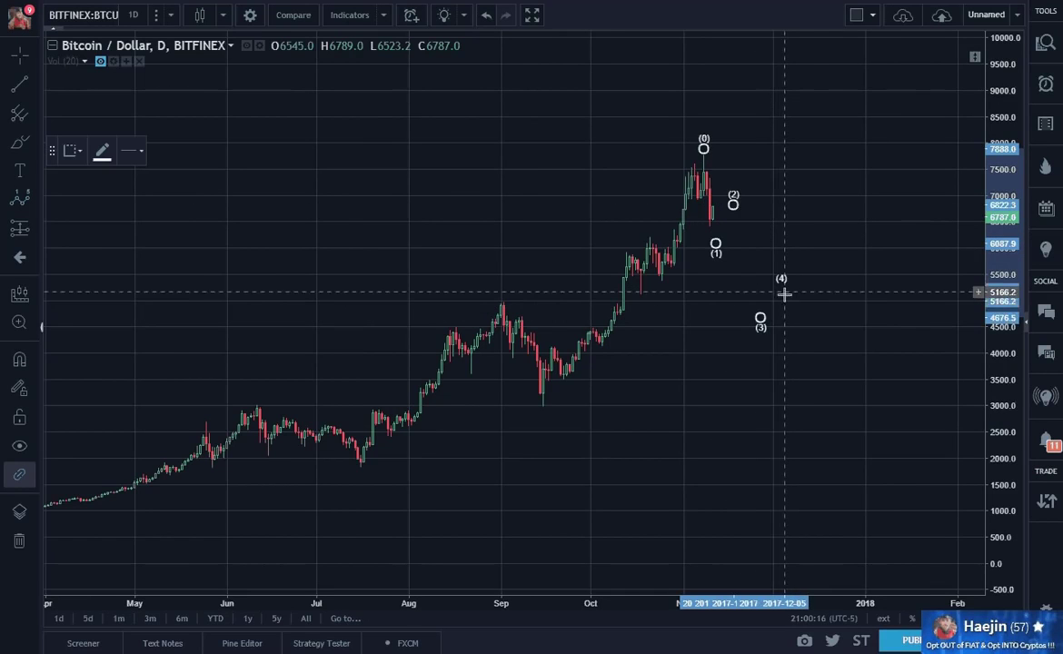
pyautogui.doubleClick(812, 376)
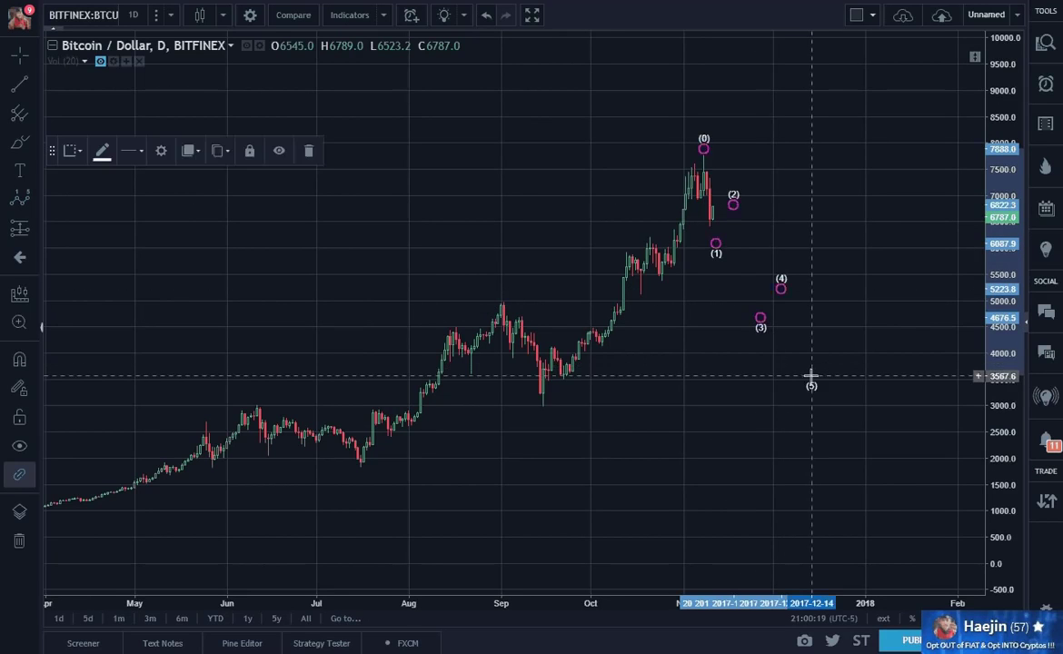
# Step: Show the connecting lines of the declining impulse wave, and move its point (5) to about 3366 on December 13, 2017
pyautogui.click(405, 360)
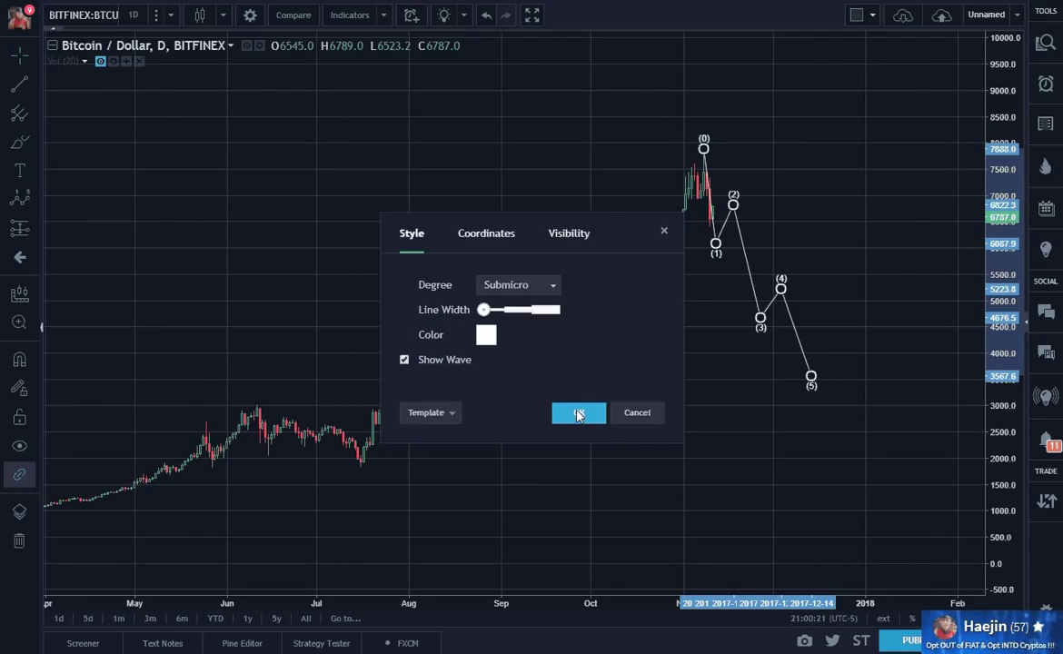
pyautogui.click(578, 414)
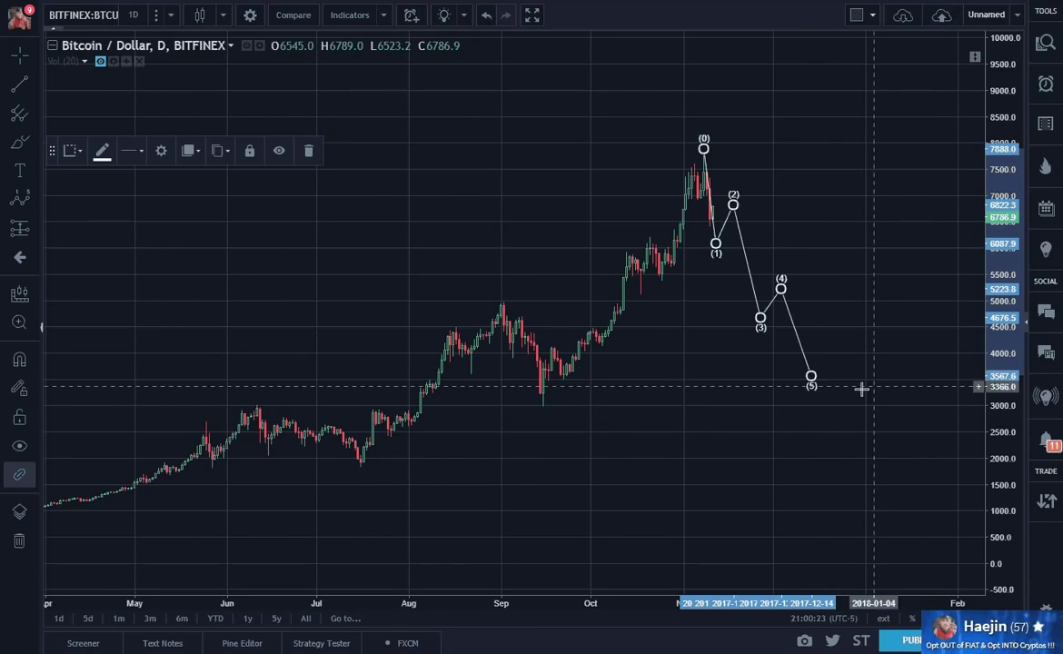
pyautogui.moveTo(810, 377); pyautogui.dragTo(808, 386)
pyautogui.click(854, 382)
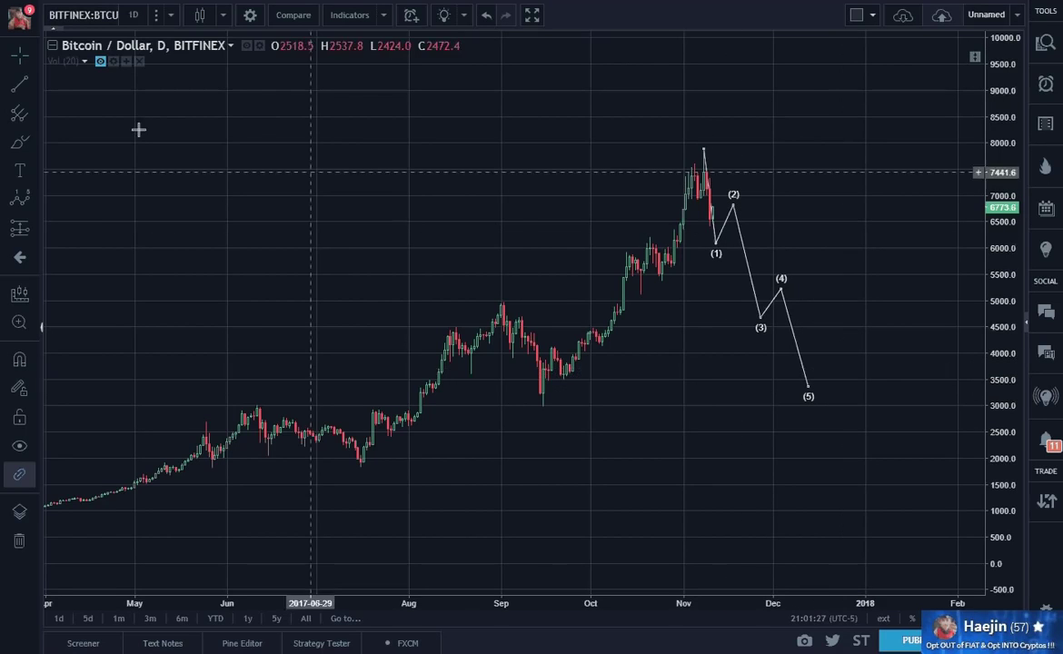
# Step: Check the 15-minute BITSTAMP count, and stretch the daily decline's points (1)-(5) to about 5728, 6390, 4547, 4950 and 3150, ending December 29, 2017
pyautogui.hotkey('ctrl', 'Tab')
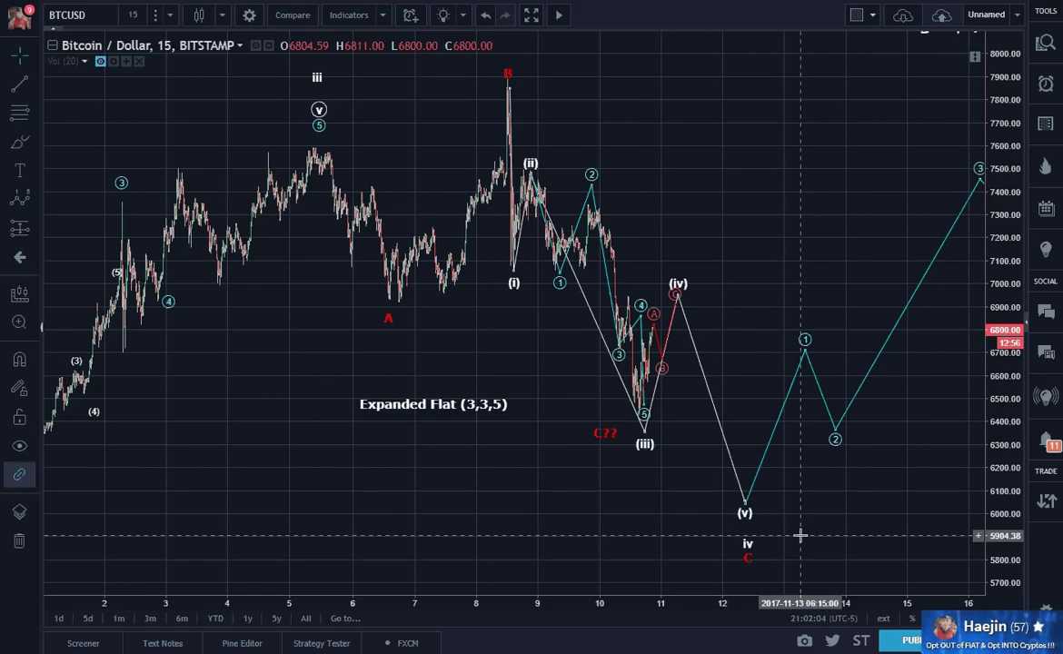
pyautogui.moveTo(816, 517); pyautogui.dragTo(888, 519)
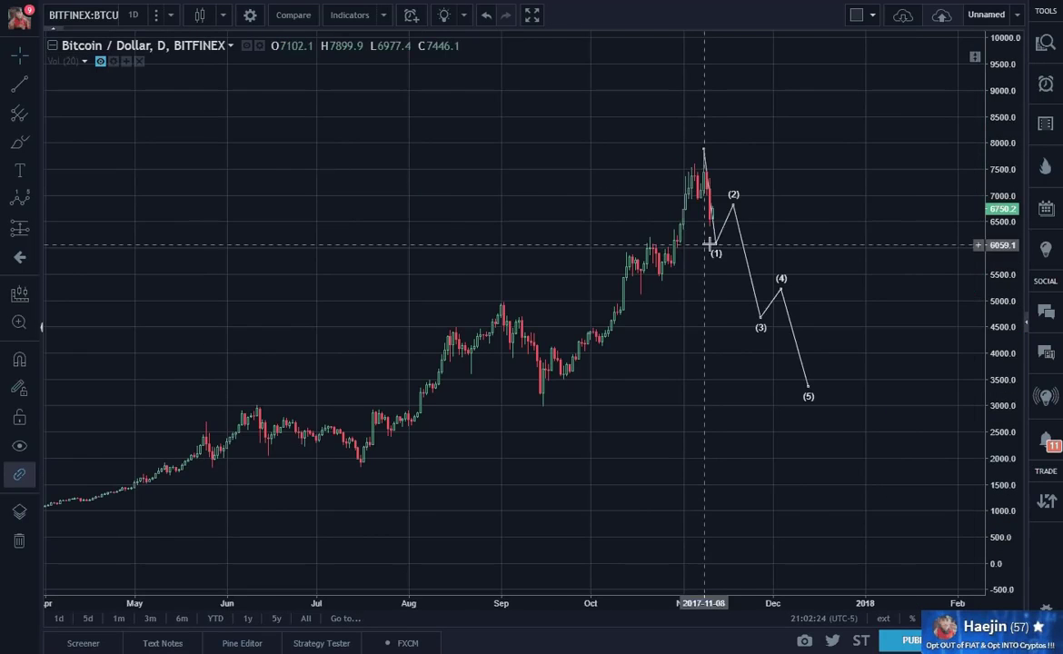
pyautogui.click(717, 249)
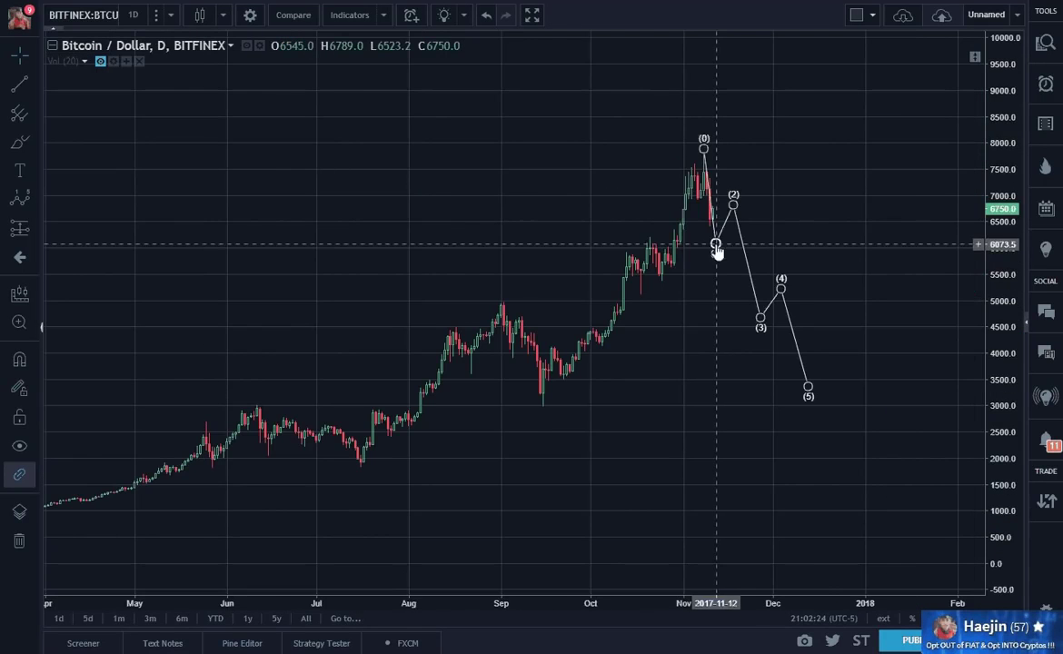
pyautogui.moveTo(720, 250); pyautogui.dragTo(722, 263)
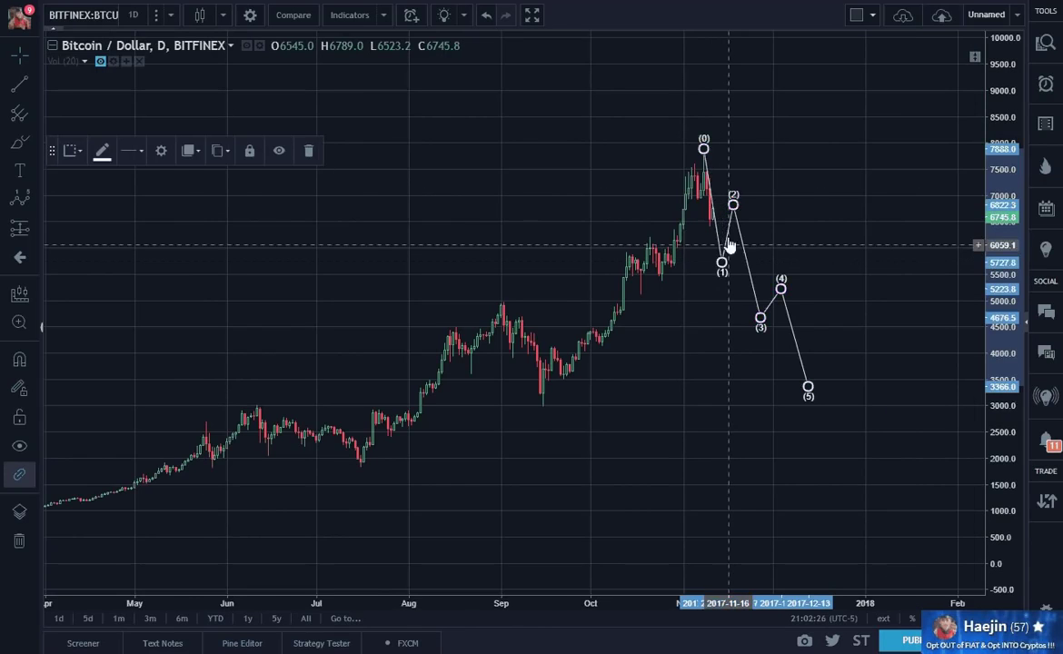
pyautogui.moveTo(734, 204); pyautogui.dragTo(752, 226)
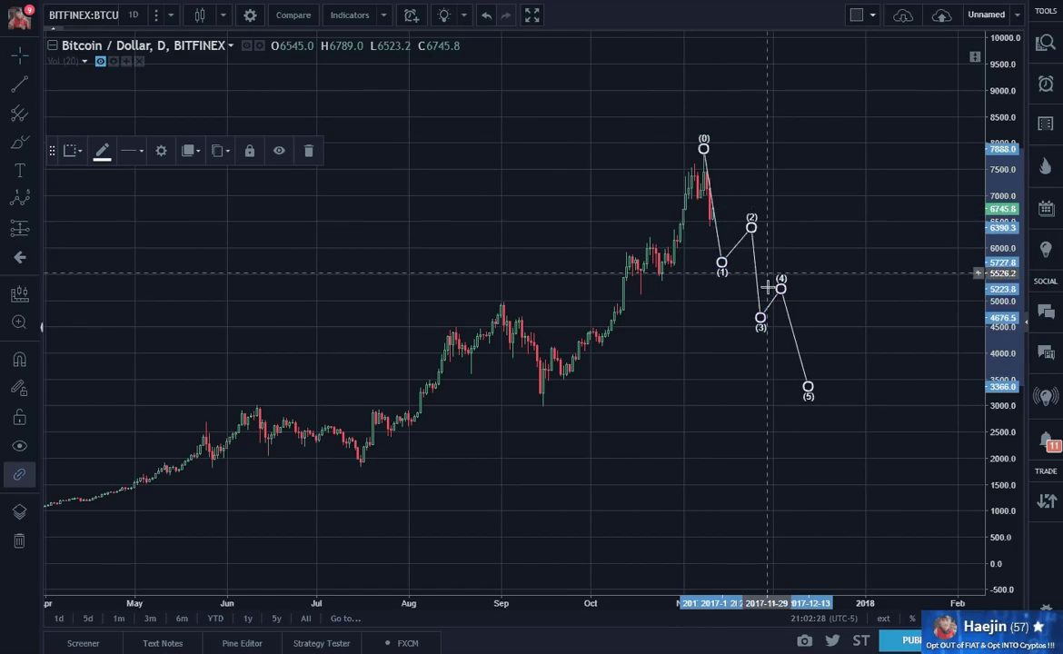
pyautogui.moveTo(761, 317); pyautogui.dragTo(821, 304)
pyautogui.moveTo(810, 386); pyautogui.dragTo(856, 398)
pyautogui.click(892, 368)
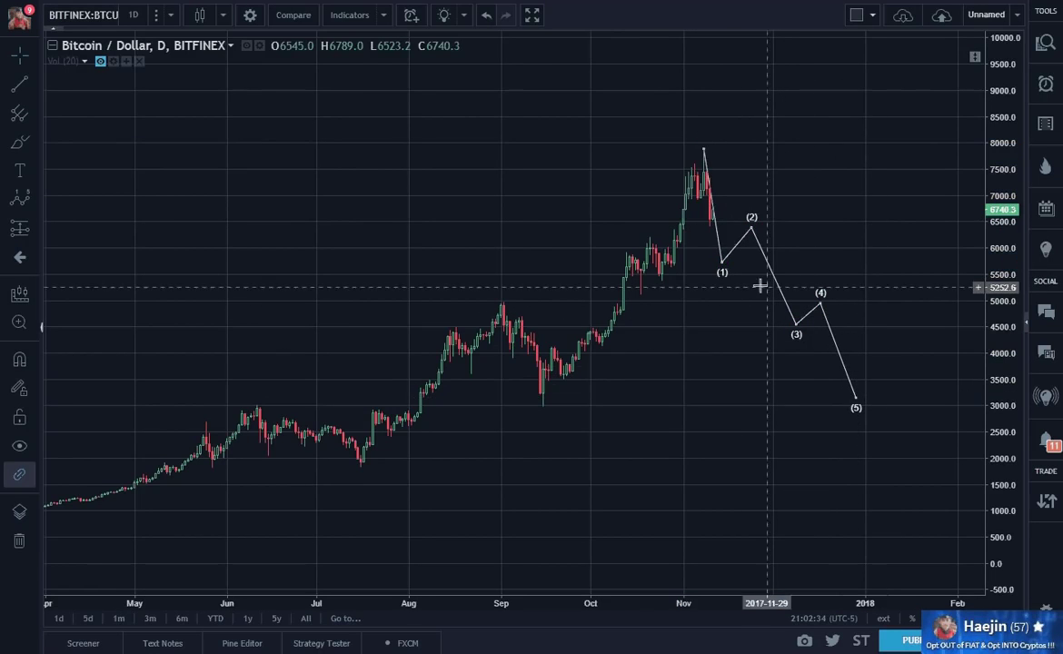
# Step: Draw a rising trend line under the October lows from about 5008 on October 10 to about 5800 in early December, and delete it
pyautogui.click(19, 87)
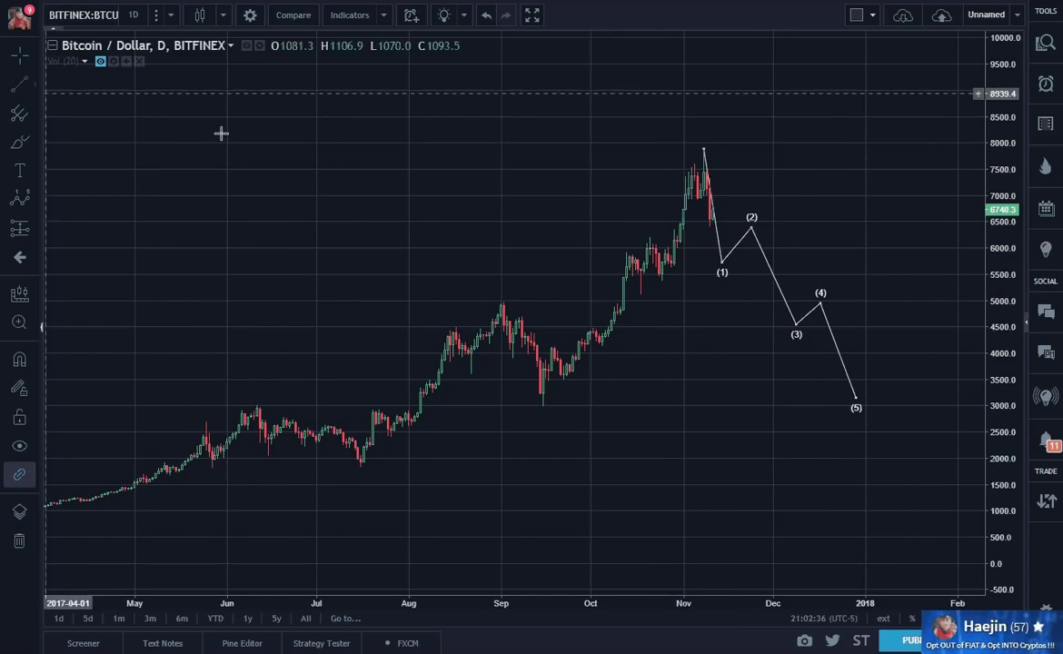
pyautogui.click(618, 300)
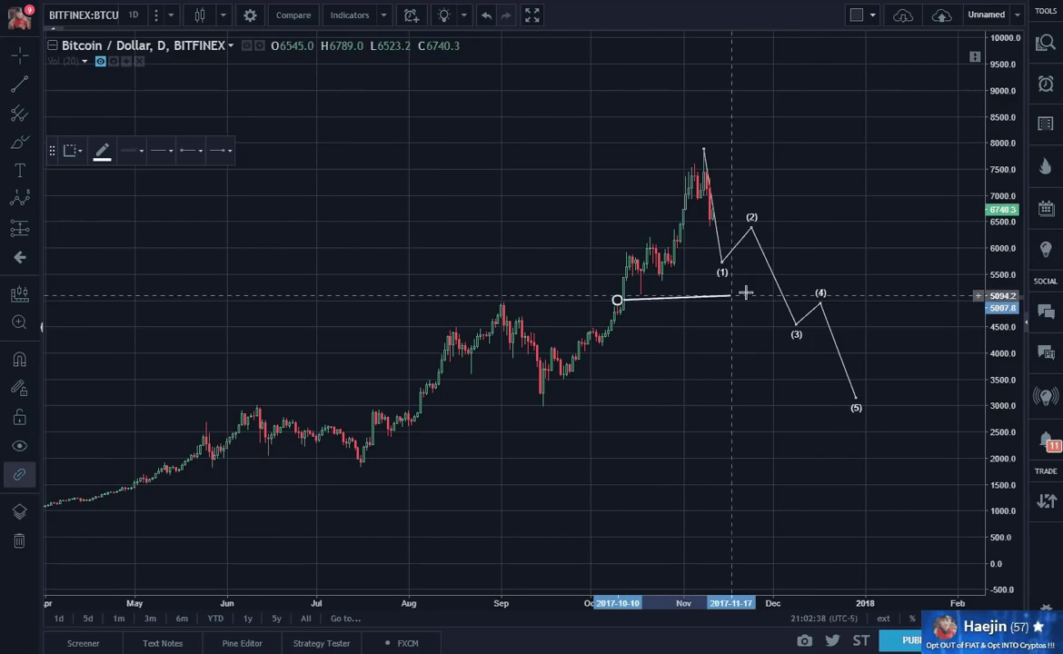
pyautogui.click(790, 259)
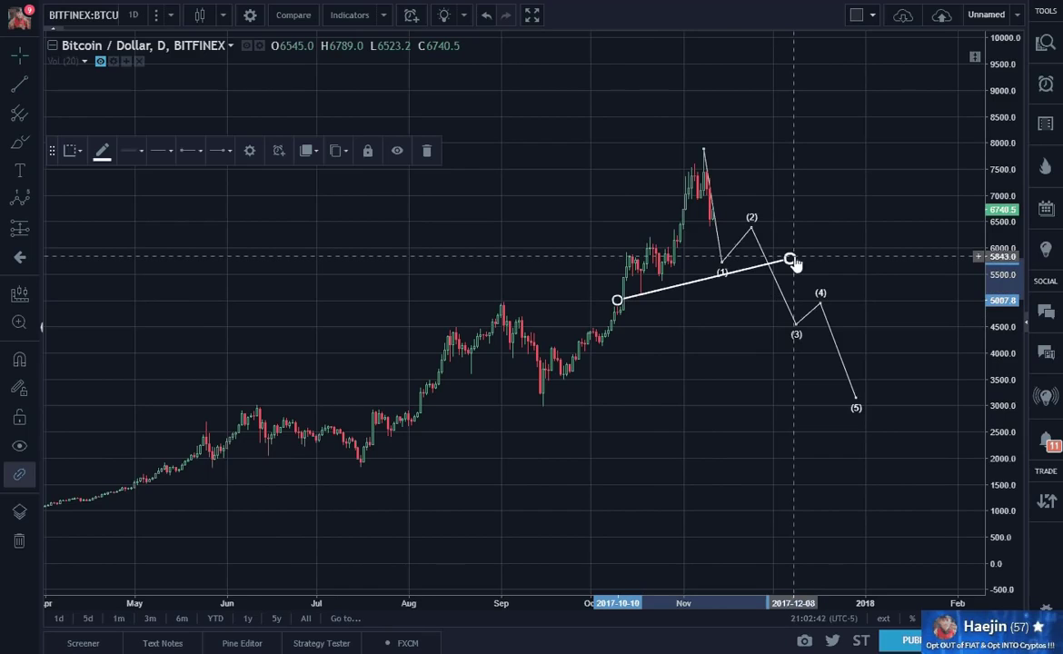
pyautogui.press('Delete')
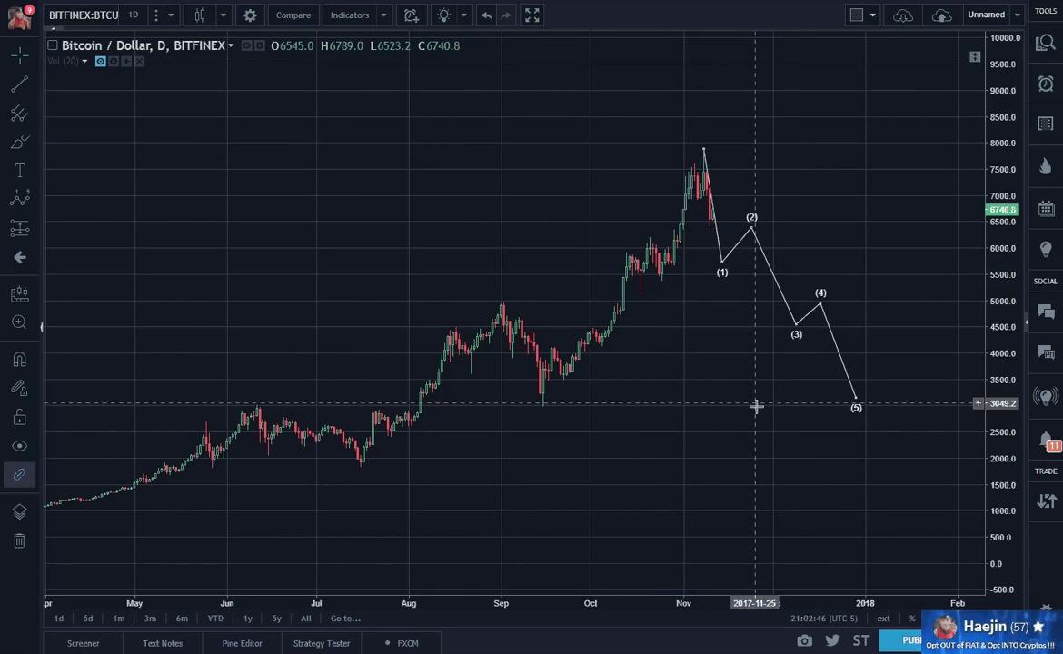
# Step: Delete the declining five-wave impulse projection from the daily chart
pyautogui.click(750, 234)
pyautogui.click(746, 234)
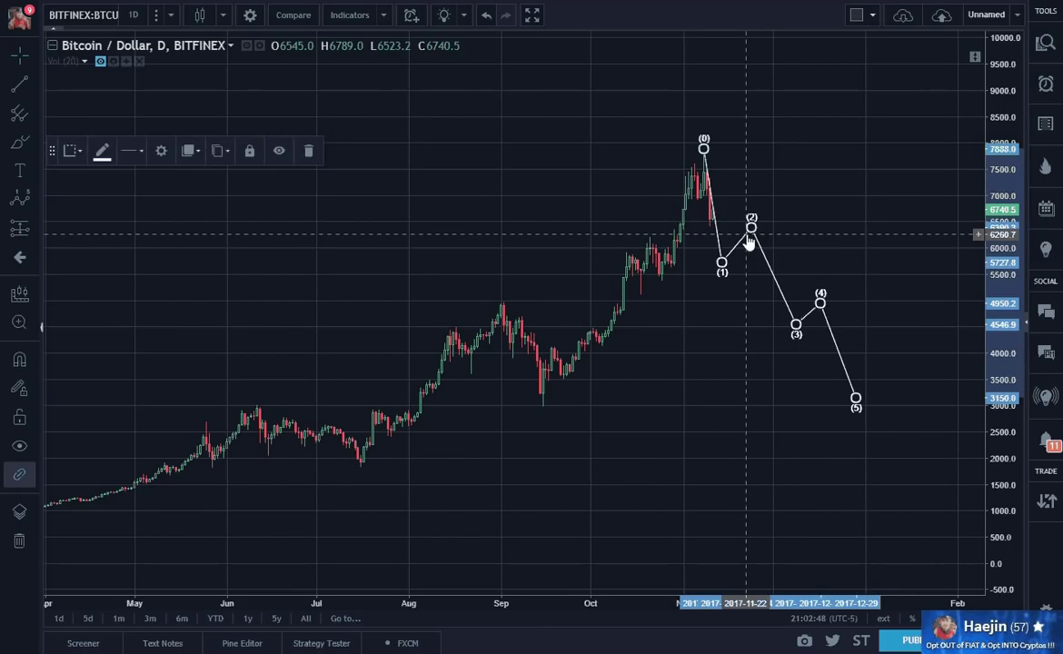
pyautogui.press('Delete')
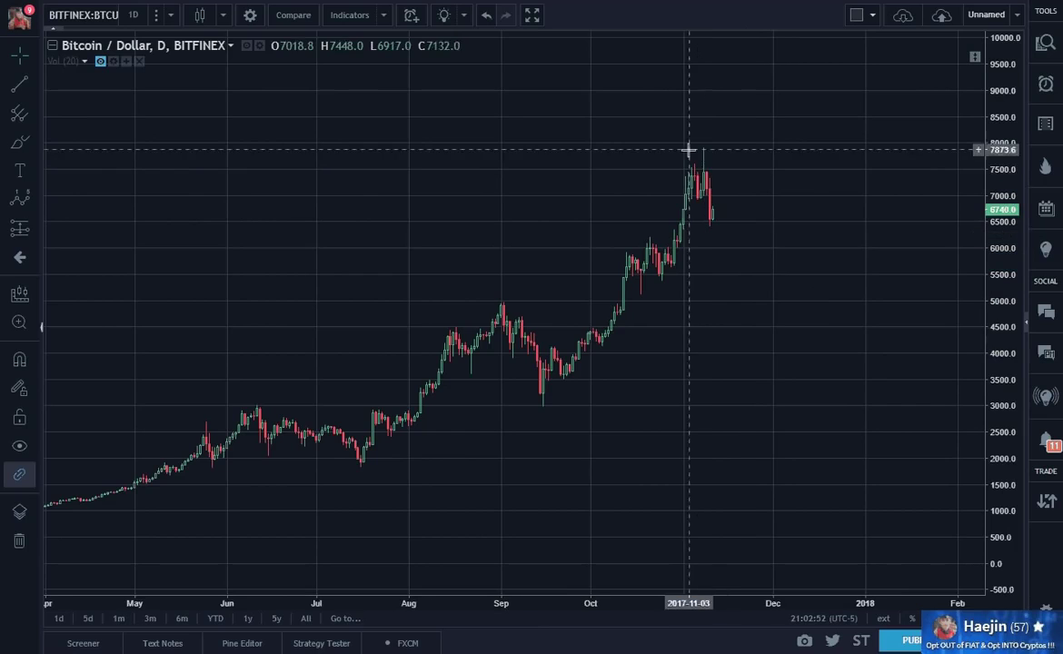
# Step: Draw an Elliott Correction Wave (ABC) on the daily Bitcoin chart from about 7617 through A 6887 and B 7925 to C 6383
pyautogui.scroll(3, 691, 270)
pyautogui.scroll(3, 691, 271)
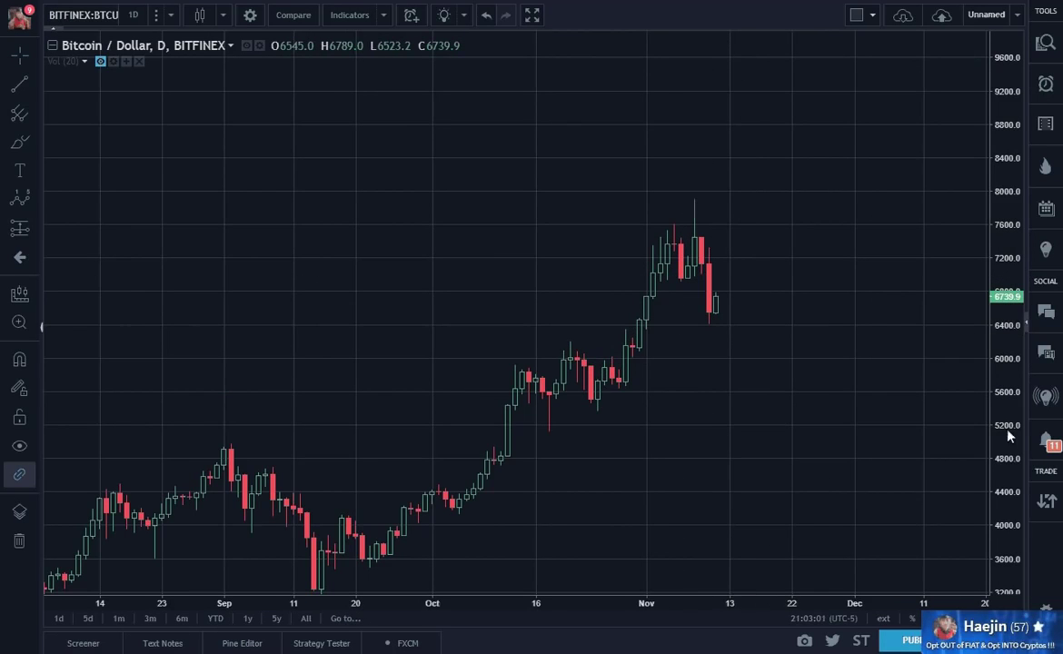
pyautogui.moveTo(1009, 436); pyautogui.dragTo(1015, 355)
pyautogui.scroll(5, 839, 337)
pyautogui.moveTo(1012, 482); pyautogui.dragTo(971, 312)
pyautogui.moveTo(815, 328); pyautogui.dragTo(899, 409)
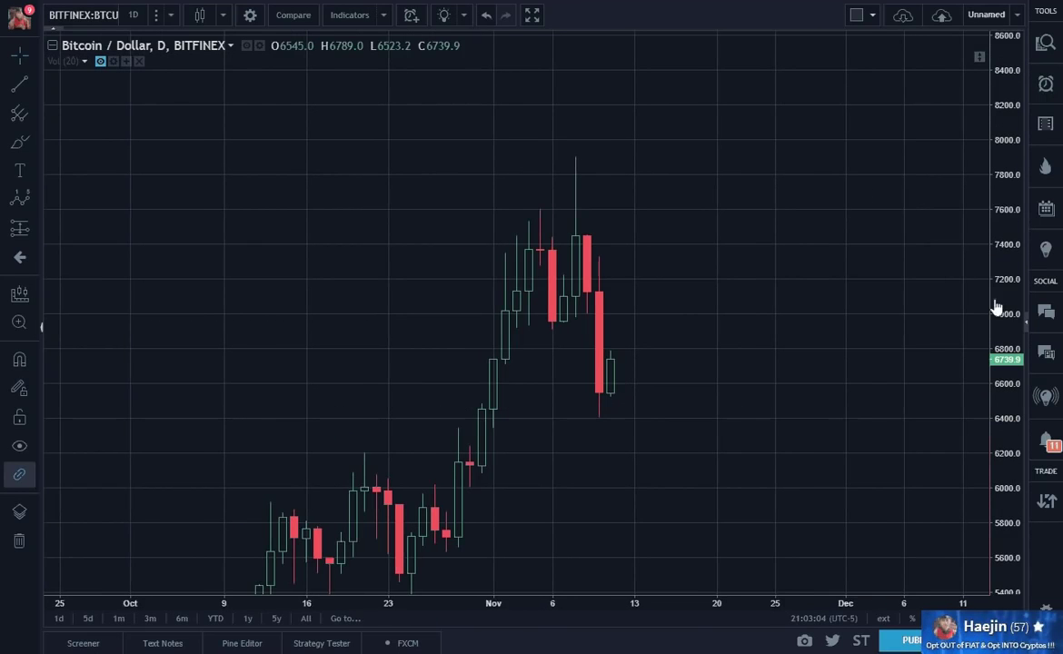
pyautogui.click(30, 198)
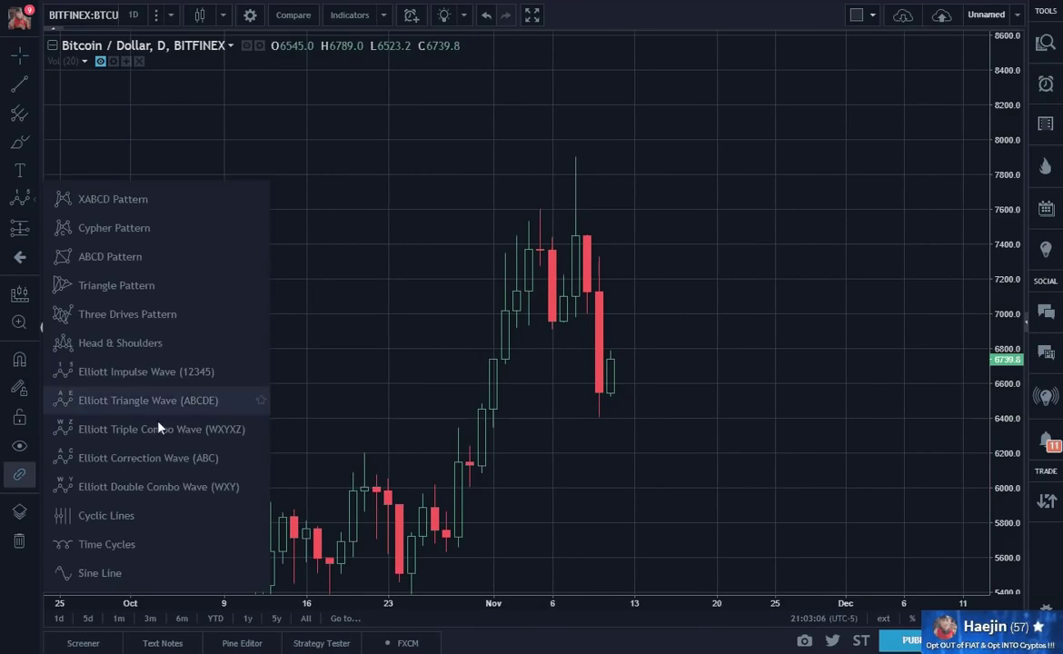
pyautogui.click(145, 399)
pyautogui.click(540, 206)
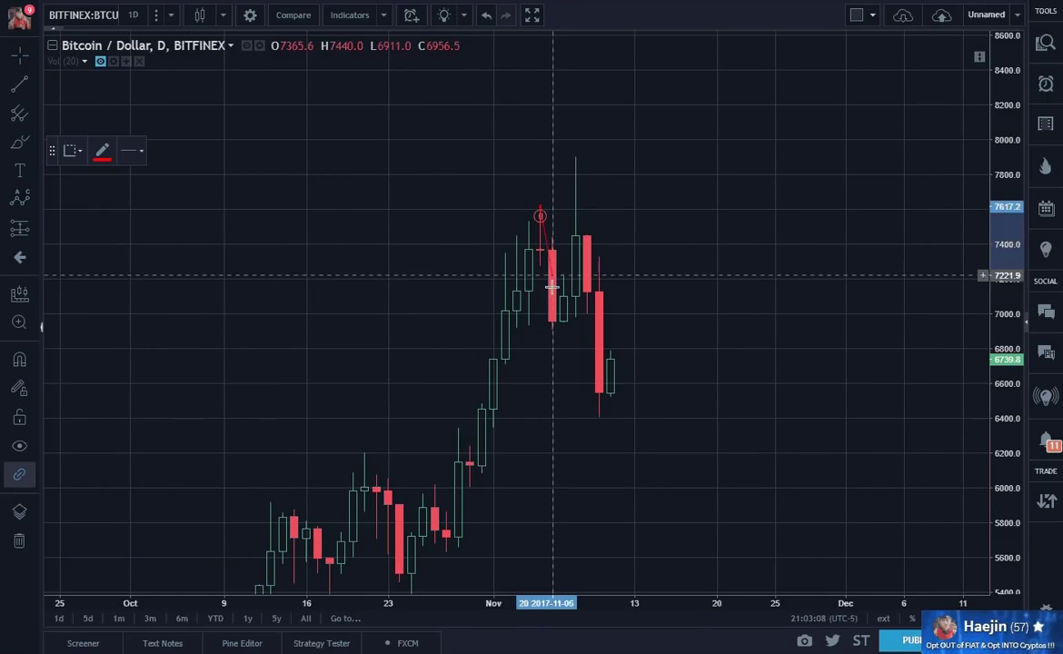
pyautogui.click(551, 324)
pyautogui.click(576, 152)
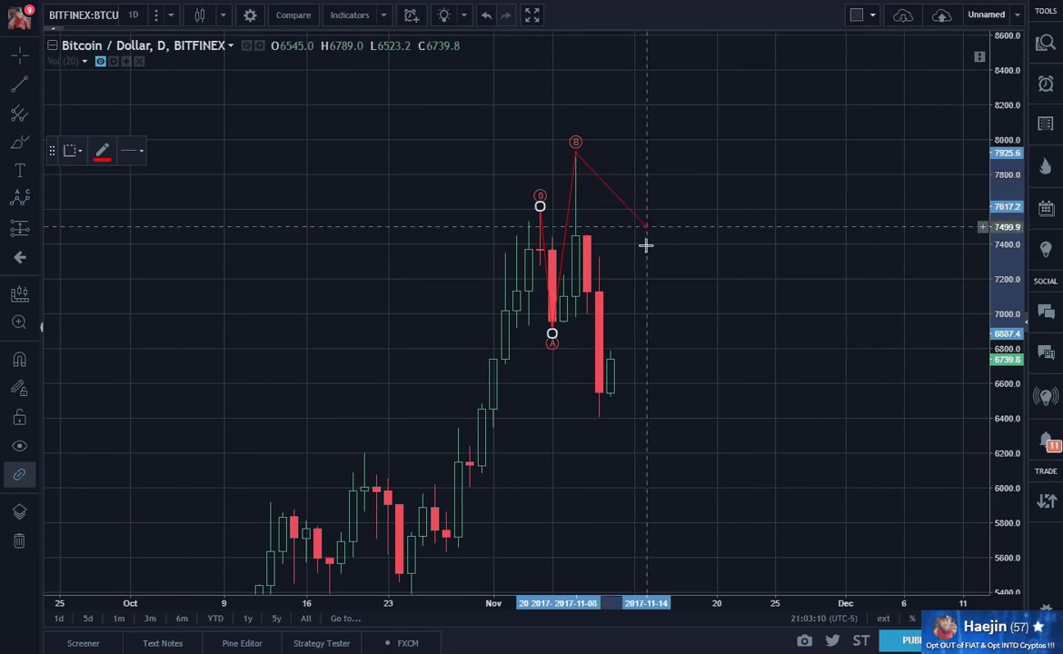
pyautogui.click(599, 422)
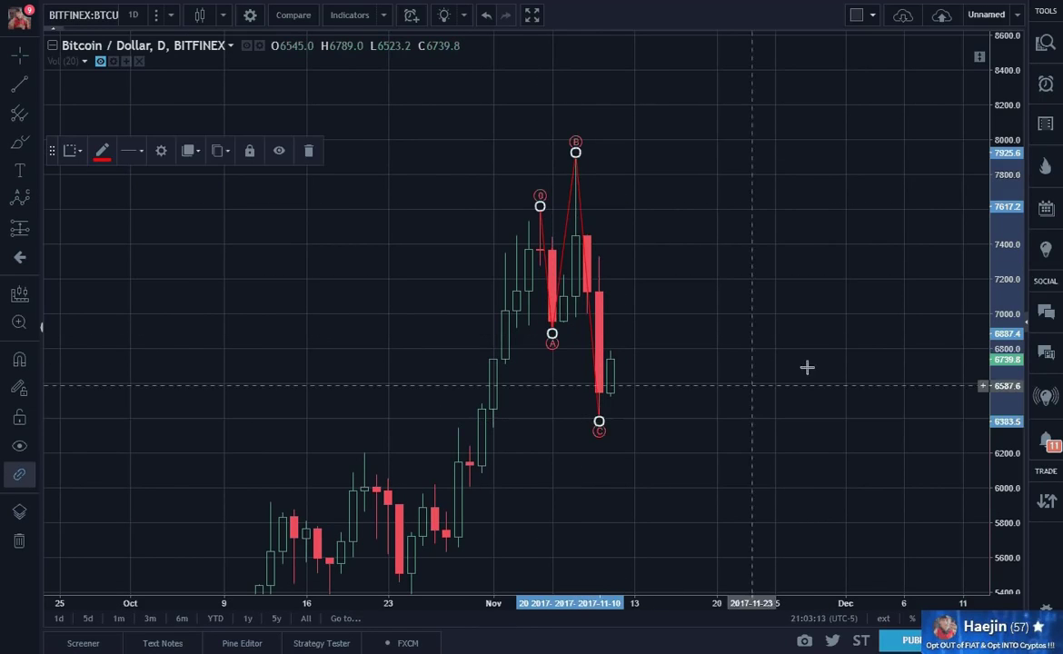
pyautogui.click(809, 161)
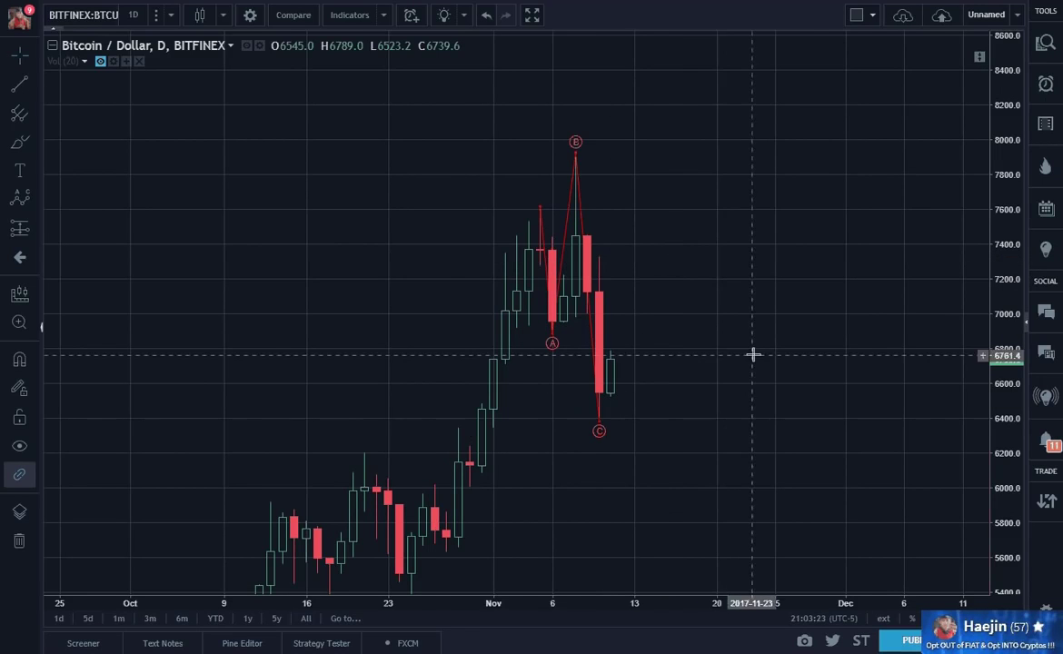
# Step: Load the STEEM / Dollar chart (STEEMUSD) from the BITTREX exchange
pyautogui.moveTo(753, 353); pyautogui.dragTo(892, 327)
pyautogui.moveTo(999, 261); pyautogui.dragTo(996, 457)
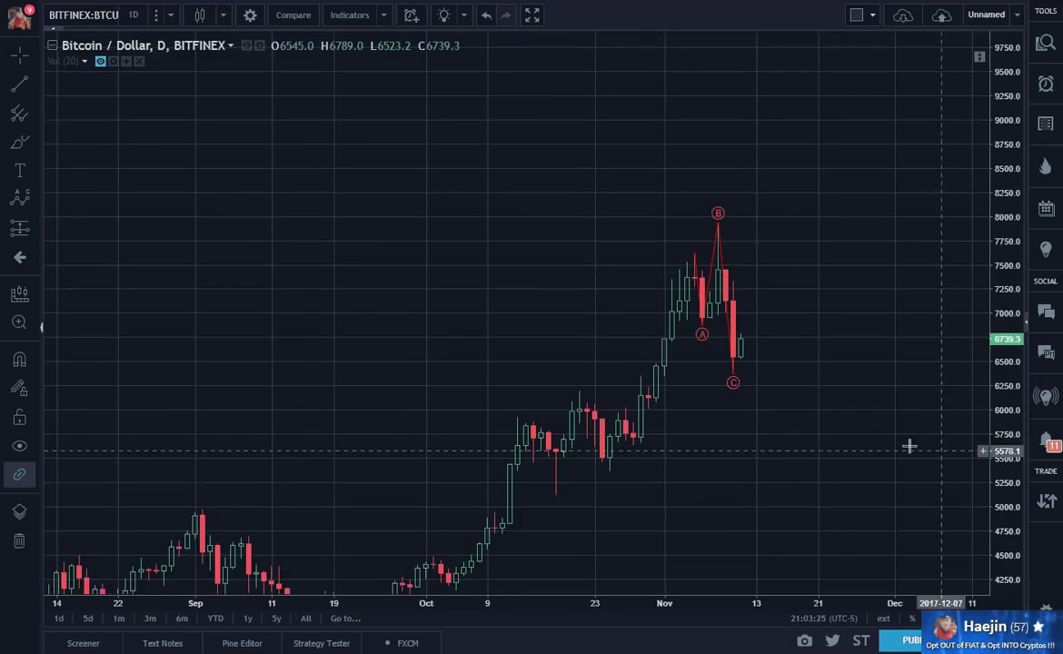
pyautogui.moveTo(888, 430); pyautogui.dragTo(903, 309)
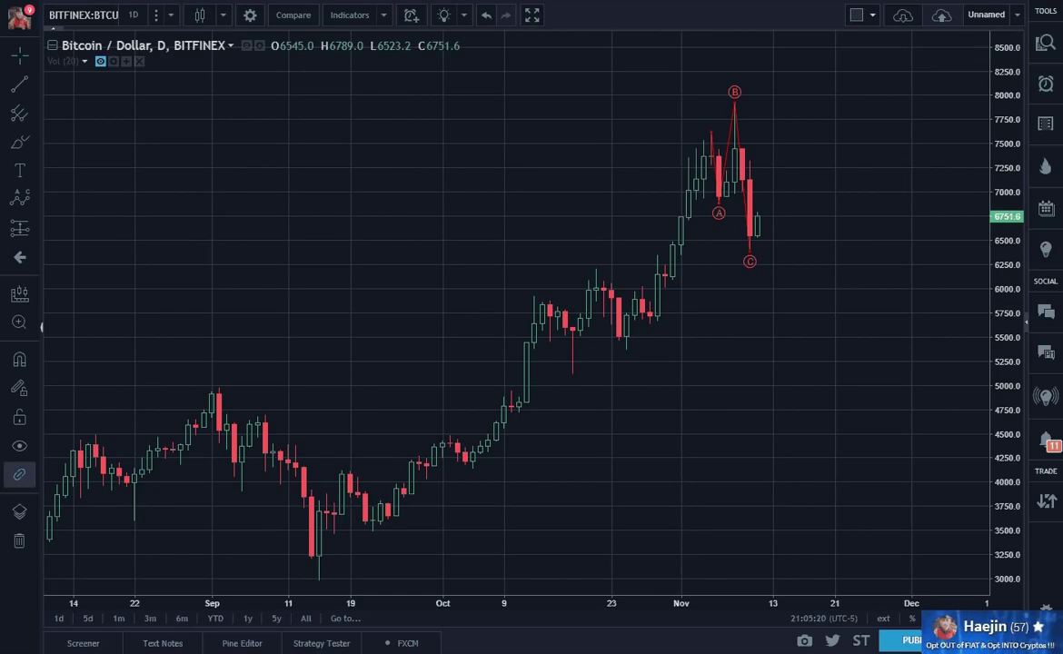
pyautogui.click(109, 15)
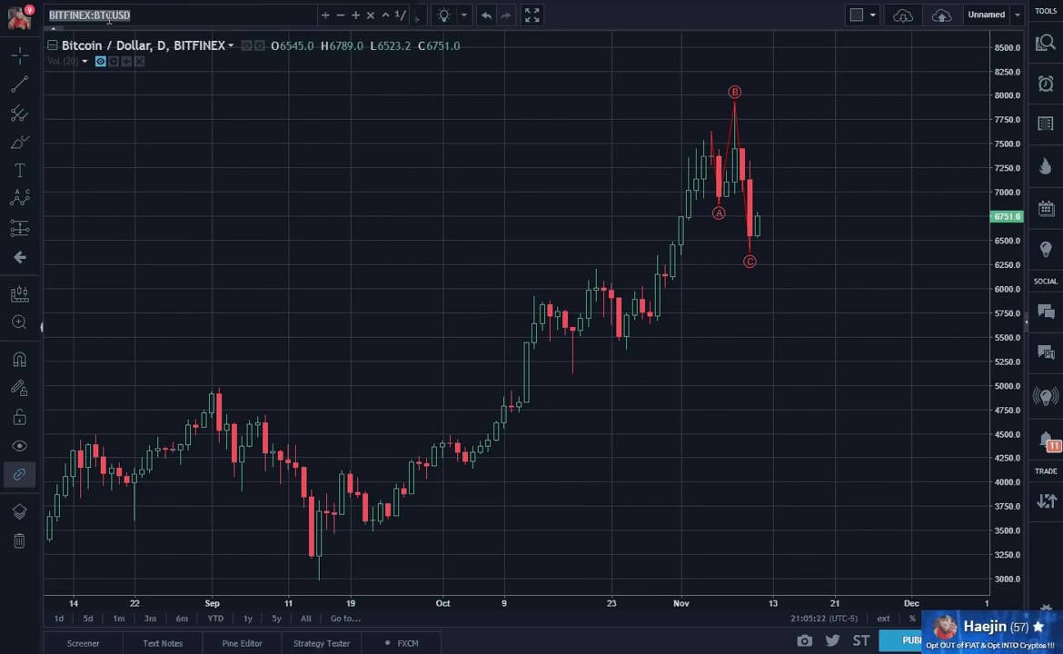
pyautogui.write('STEEMUSD')
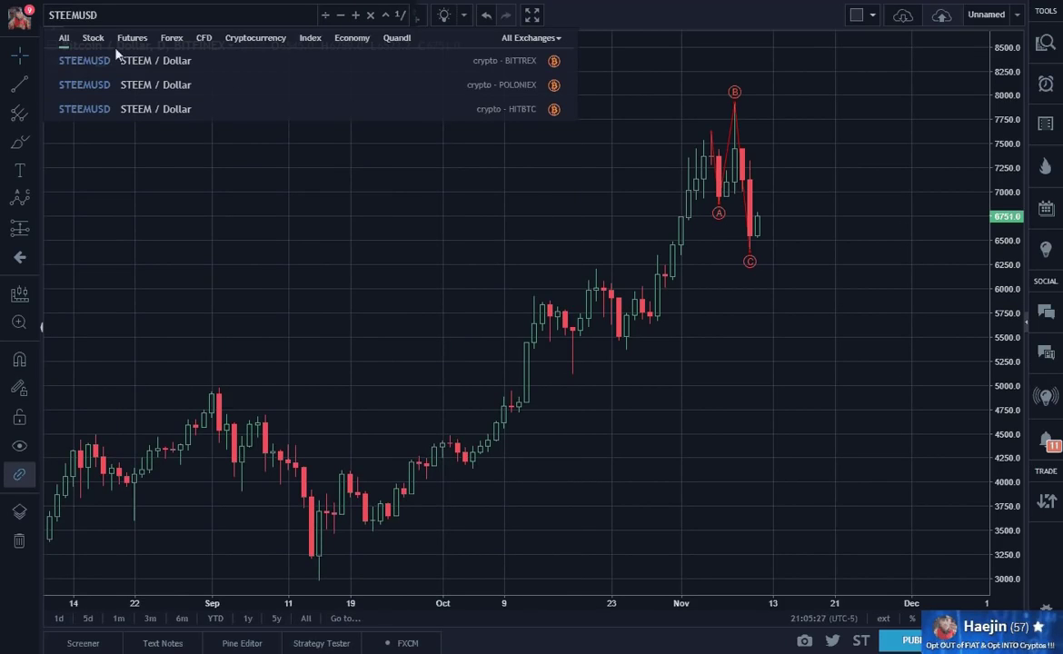
pyautogui.click(92, 63)
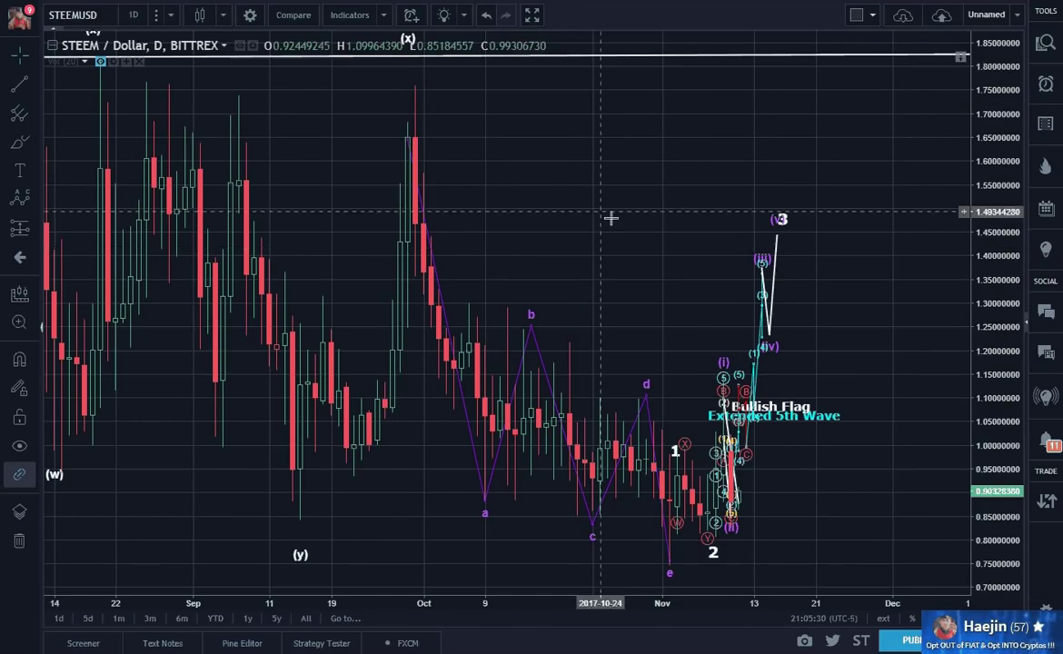
# Step: Switch the STEEMUSD chart to the 30-minute interval and inspect the bullish flag channel with its wave count
pyautogui.scroll(-3, 627, 248)
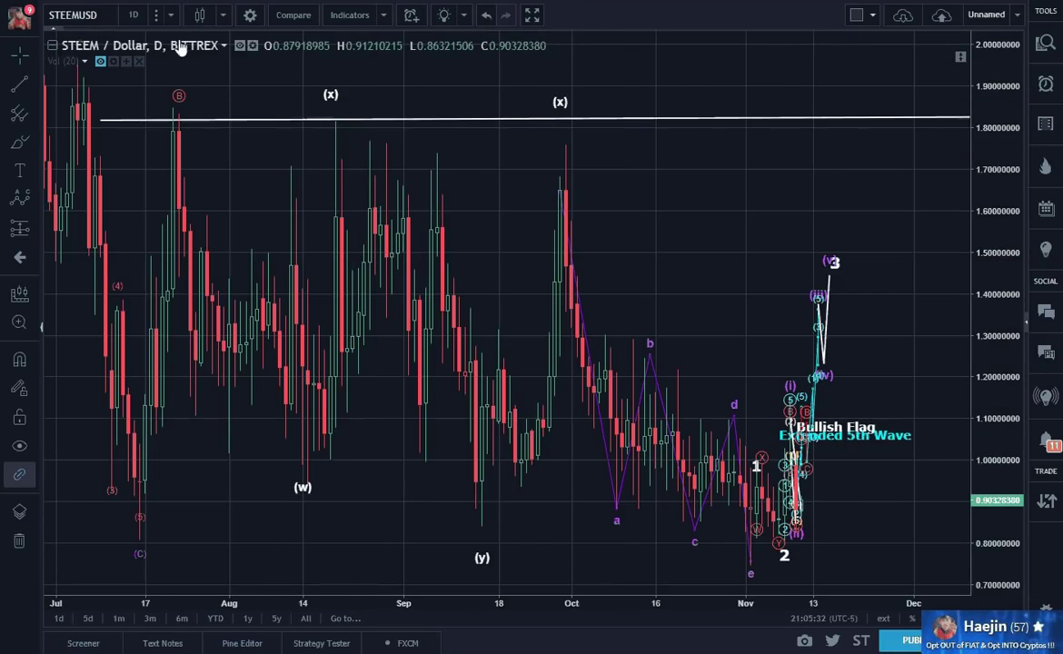
pyautogui.click(127, 16)
pyautogui.click(140, 130)
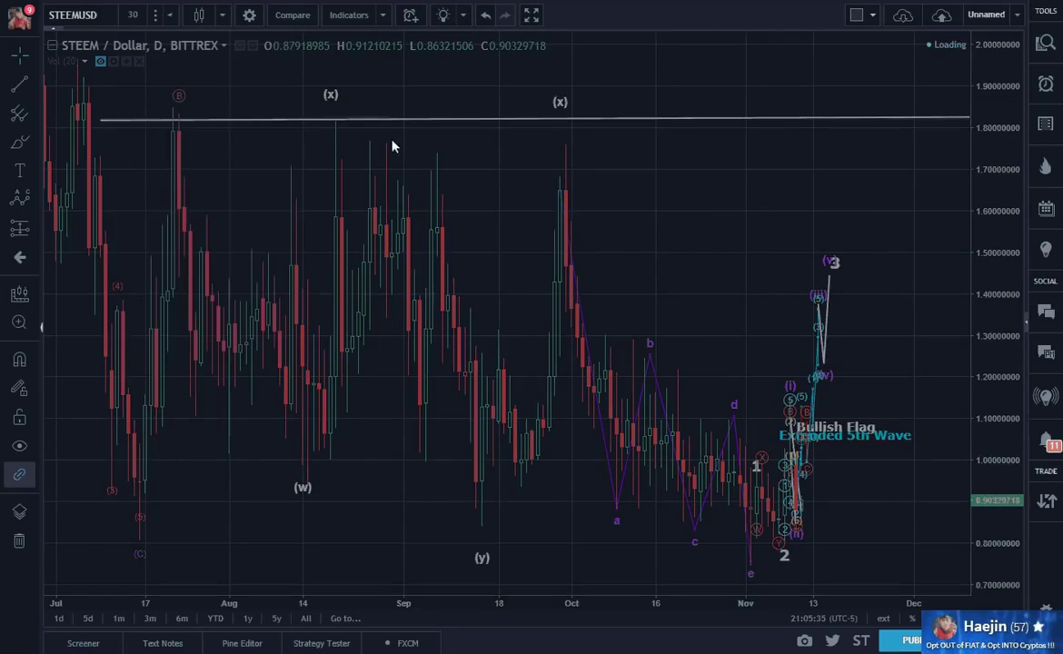
pyautogui.moveTo(839, 368); pyautogui.dragTo(736, 339)
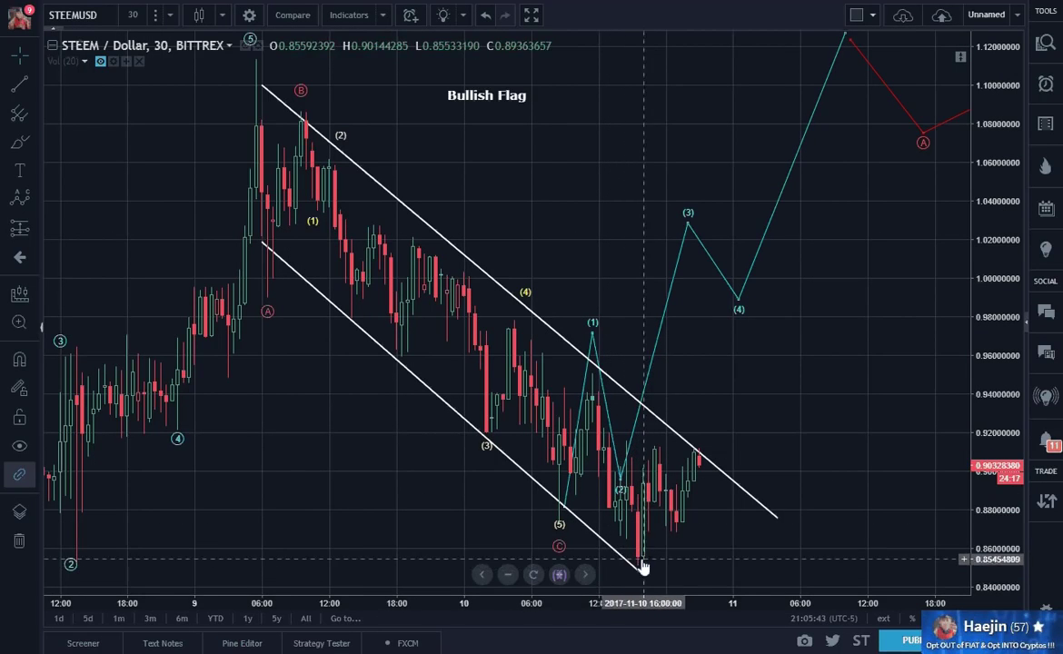
pyautogui.click(102, 16)
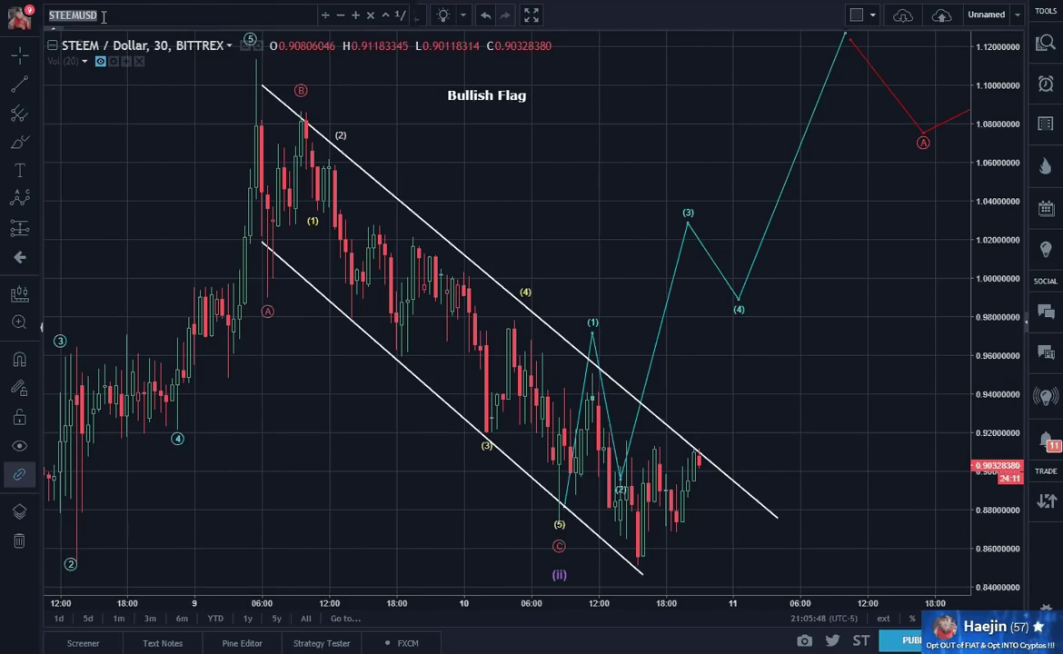
pyautogui.moveTo(826, 415); pyautogui.dragTo(824, 396)
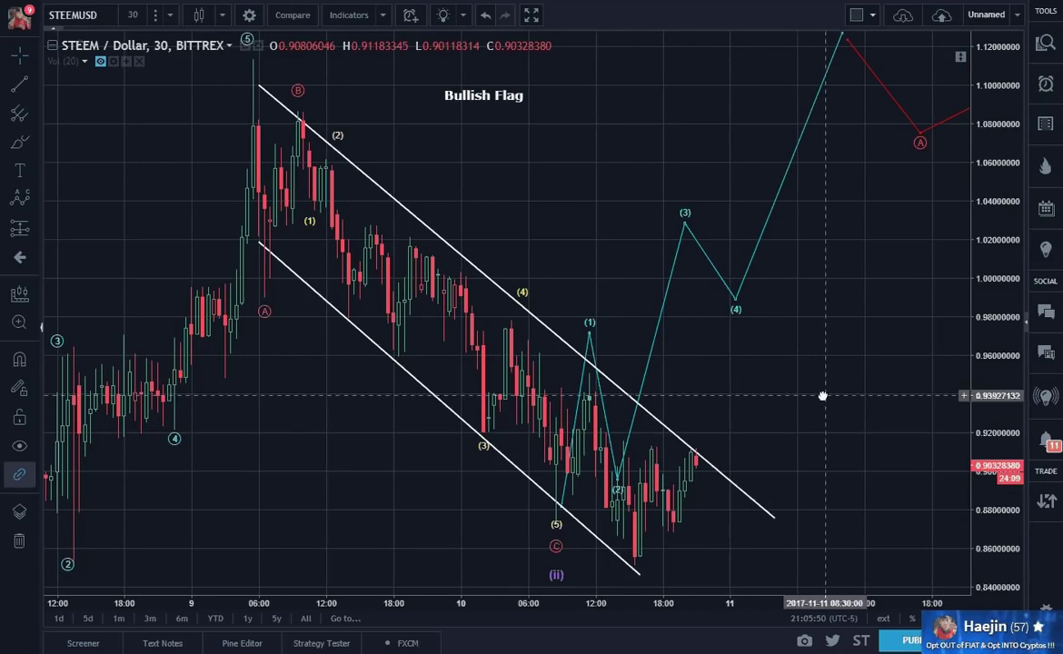
pyautogui.moveTo(981, 380); pyautogui.dragTo(979, 401)
pyautogui.moveTo(892, 417); pyautogui.dragTo(881, 370)
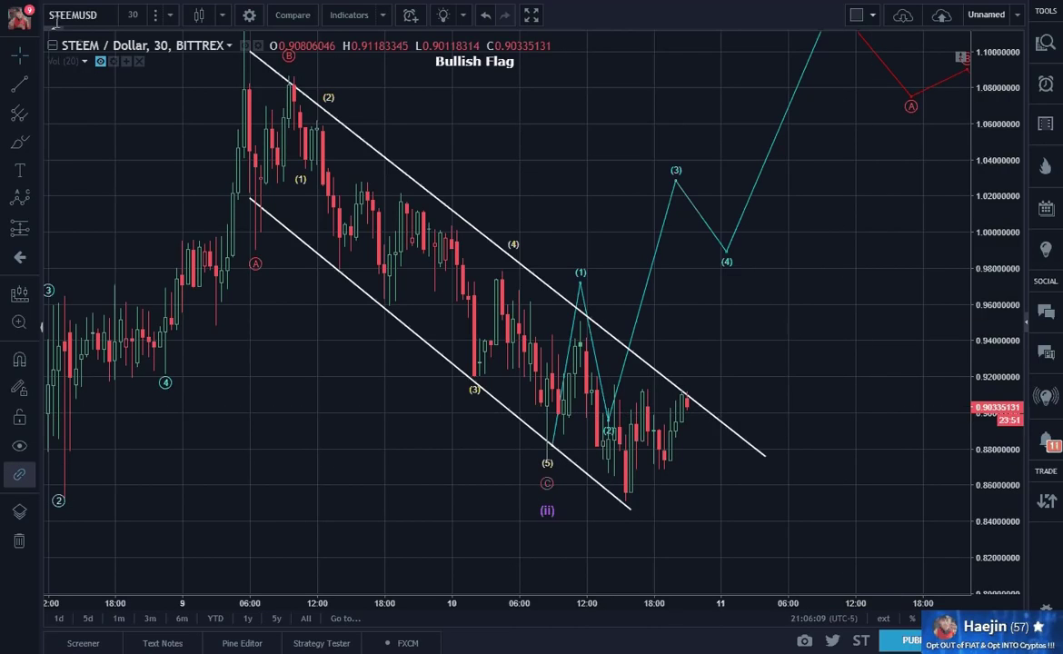
# Step: Switch to the 15-minute BITSTAMP BTCUSD chart and examine price action around the wave (iii) low and projected wave (iv)
pyautogui.hotkey('ctrl', 'Tab')
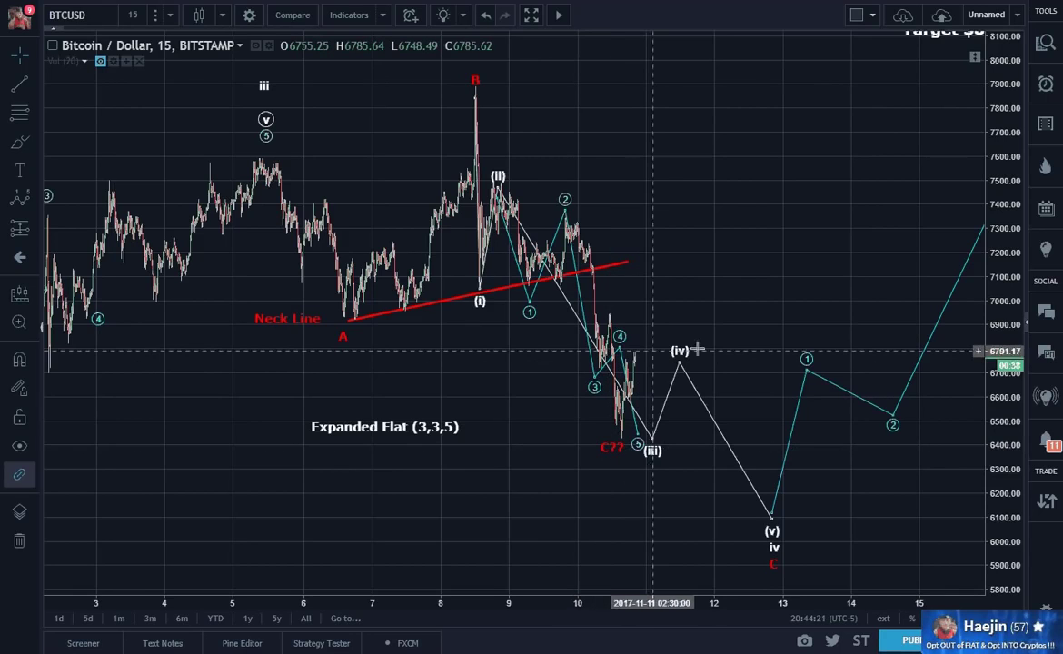
pyautogui.moveTo(1001, 466); pyautogui.dragTo(1000, 315)
pyautogui.scroll(5, 754, 368)
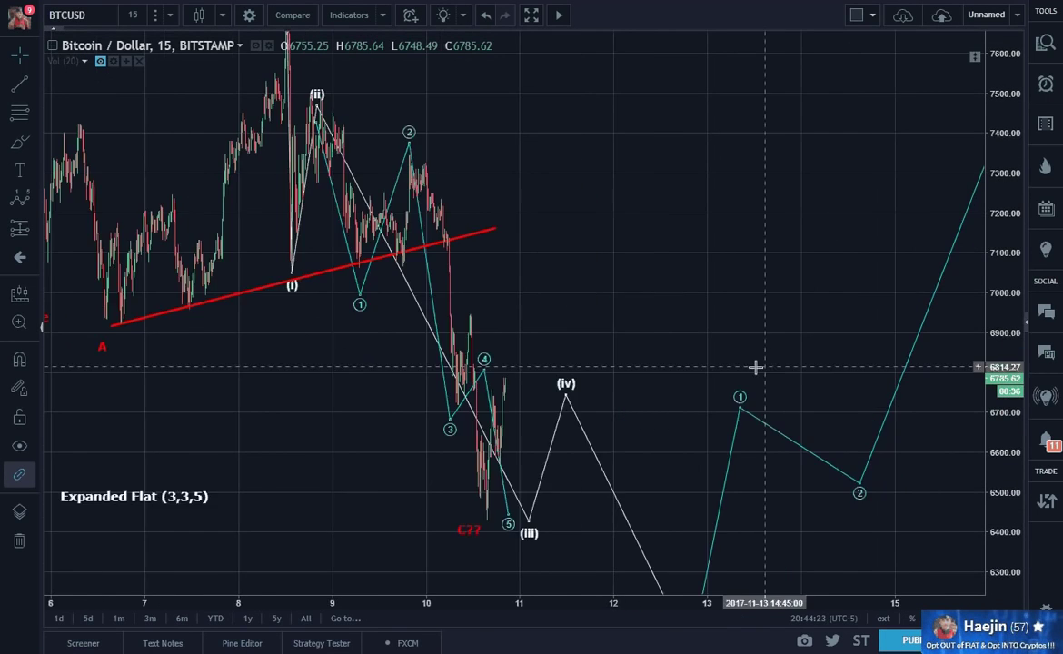
pyautogui.moveTo(570, 349); pyautogui.dragTo(755, 280)
pyautogui.moveTo(1001, 486); pyautogui.dragTo(985, 409)
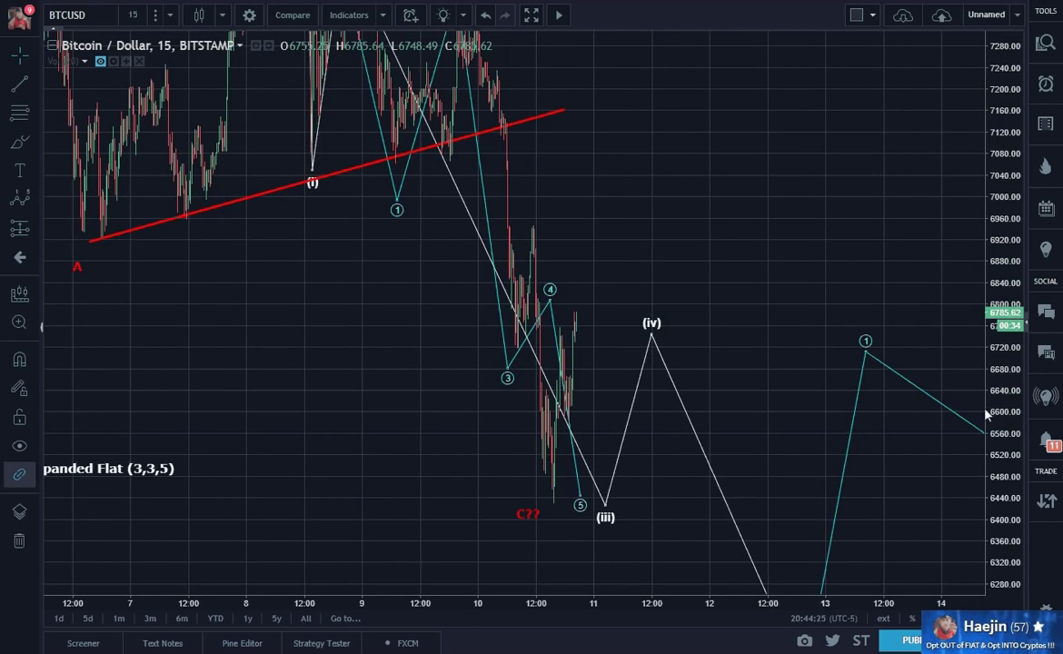
pyautogui.scroll(2, 741, 390)
pyautogui.moveTo(717, 391); pyautogui.dragTo(814, 386)
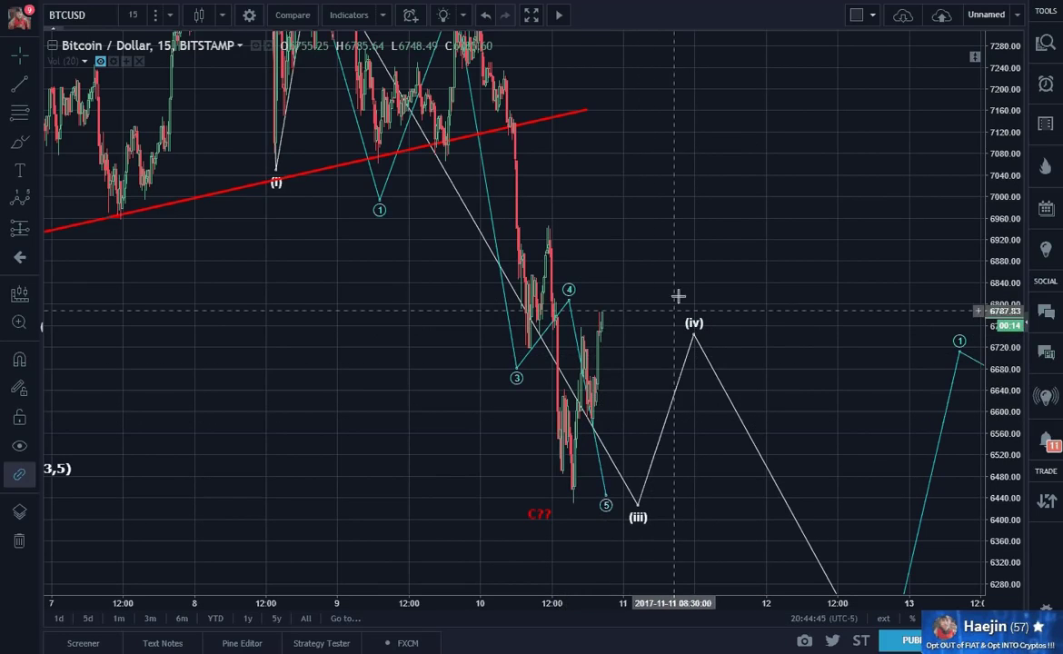
pyautogui.click(37, 200)
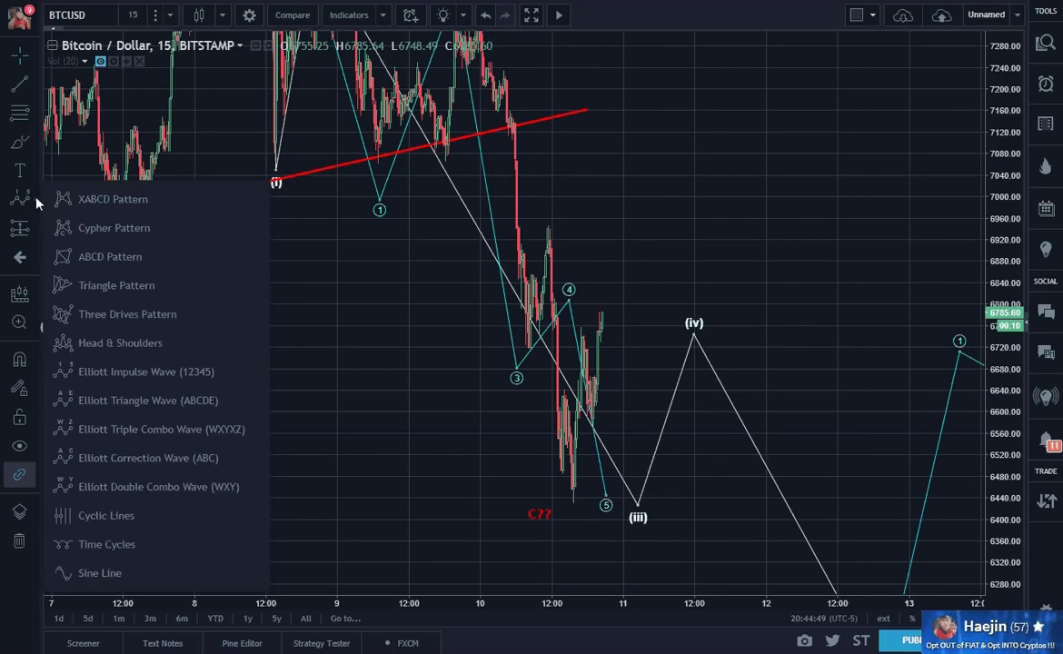
pyautogui.click(138, 462)
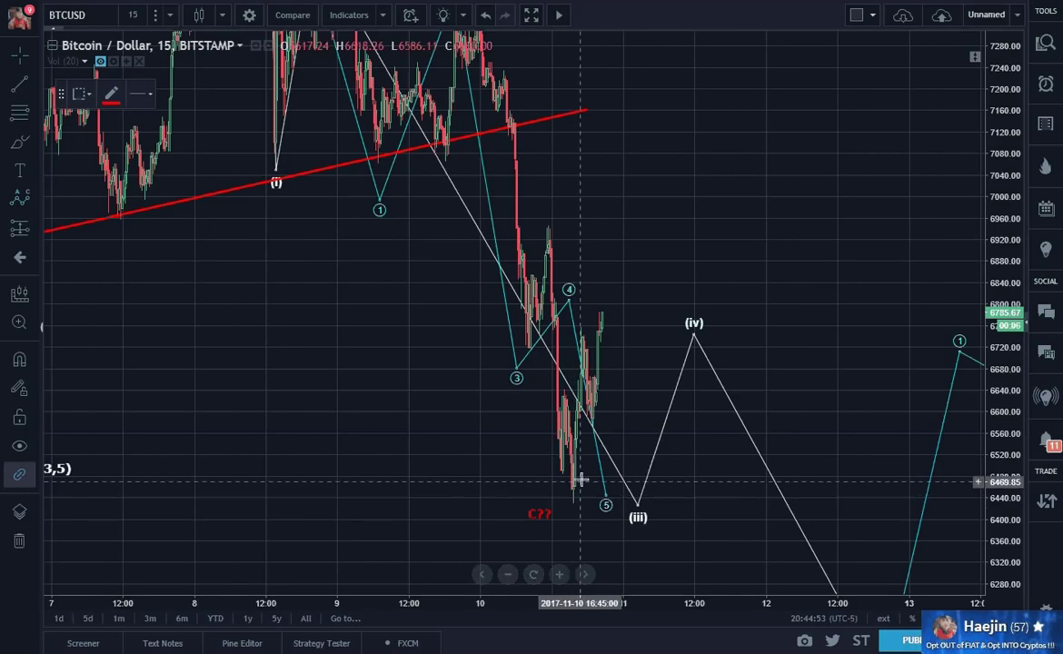
pyautogui.press('Escape')
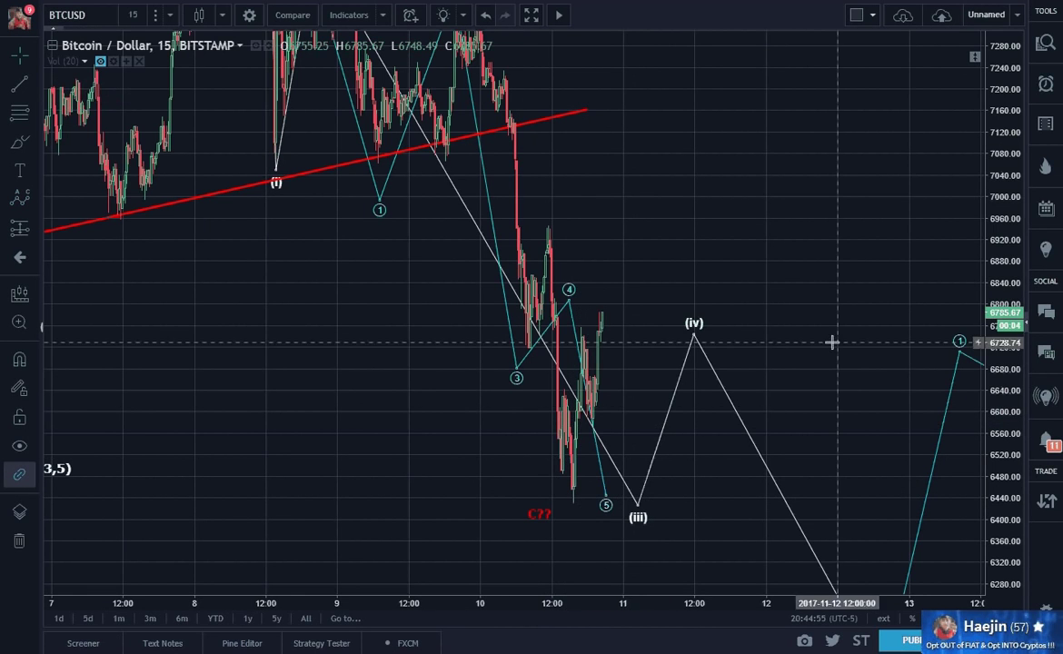
# Step: Examine the expanded flat on the Bitcoin chart, from point A along the neckline to the B peak and waves (i) and (ii)
pyautogui.scroll(-3, 737, 304)
pyautogui.moveTo(1004, 281); pyautogui.dragTo(1005, 463)
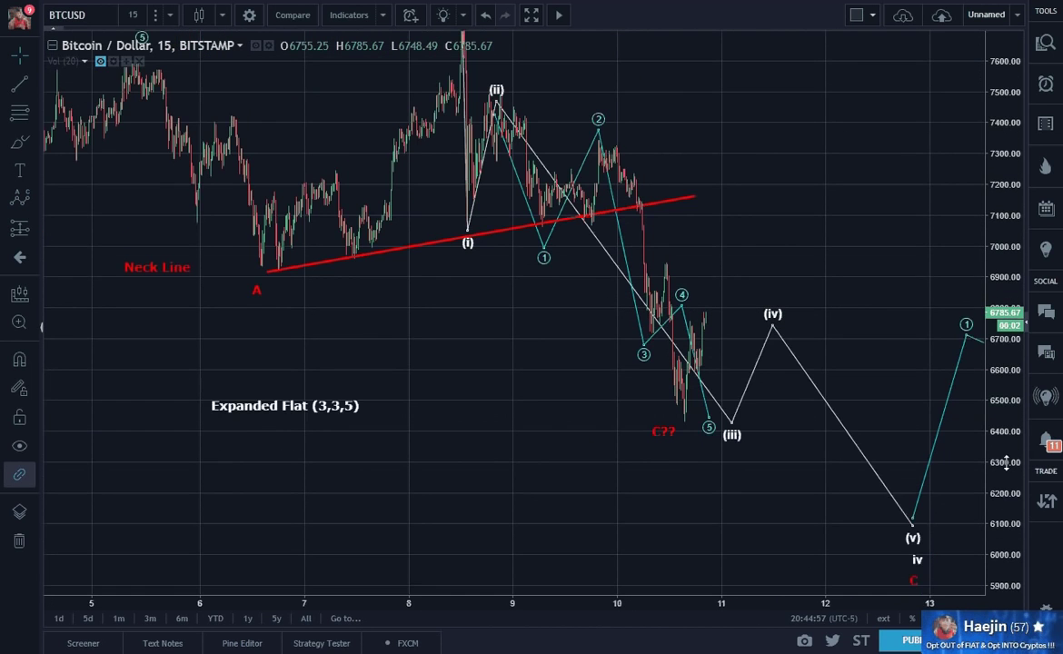
pyautogui.moveTo(883, 363); pyautogui.dragTo(888, 387)
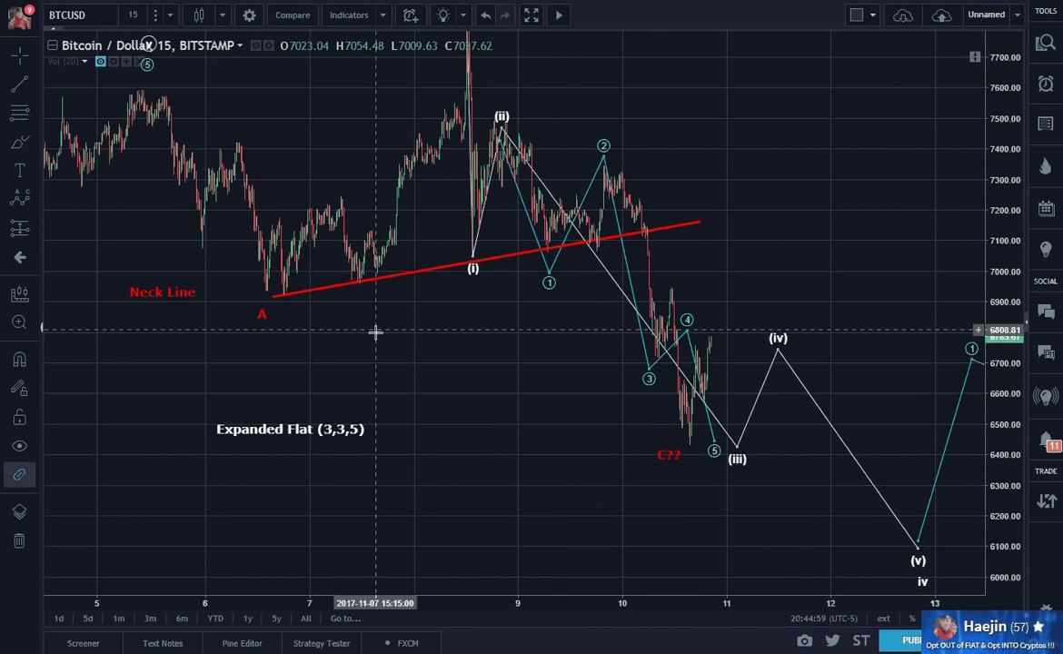
pyautogui.moveTo(419, 386); pyautogui.dragTo(471, 536)
pyautogui.scroll(5, 671, 418)
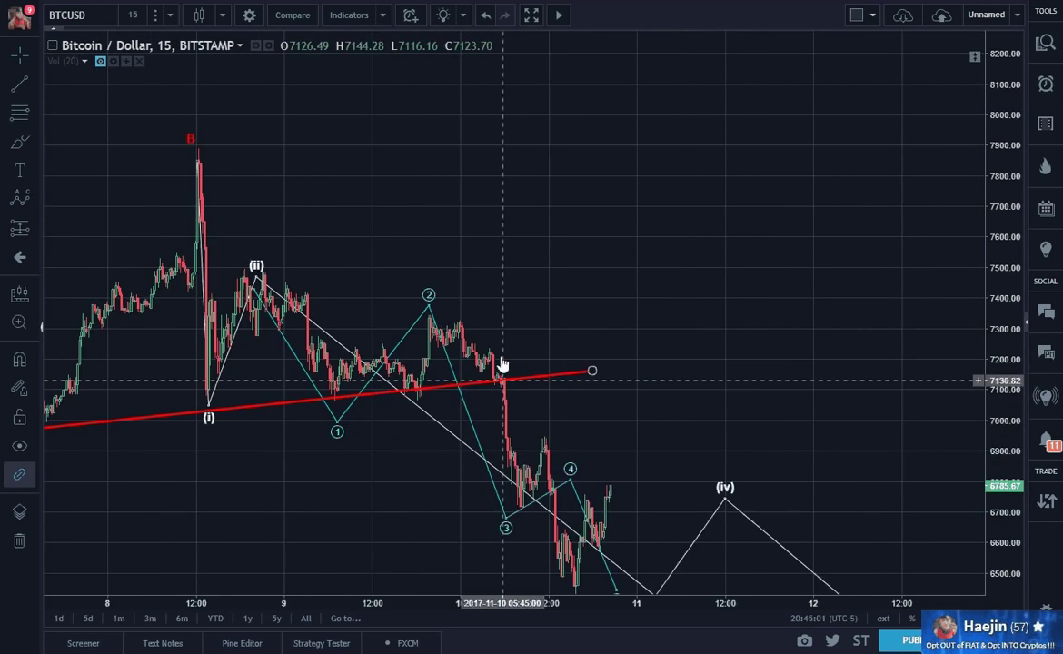
pyautogui.moveTo(471, 273); pyautogui.dragTo(743, 290)
pyautogui.moveTo(1007, 431); pyautogui.dragTo(1007, 320)
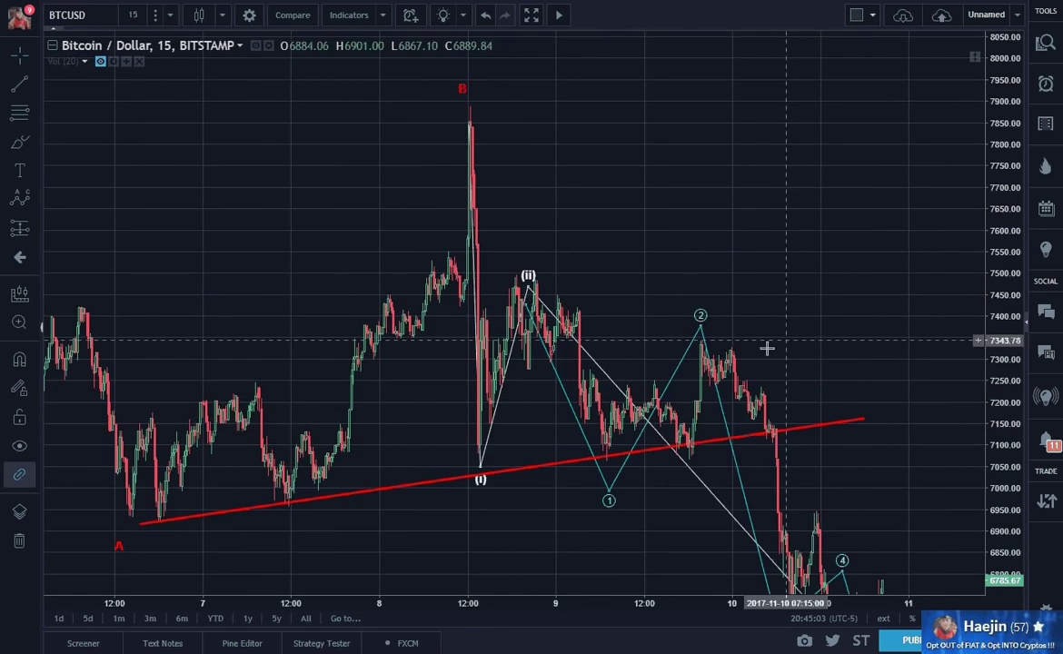
pyautogui.scroll(4, 745, 345)
pyautogui.moveTo(431, 288); pyautogui.dragTo(693, 271)
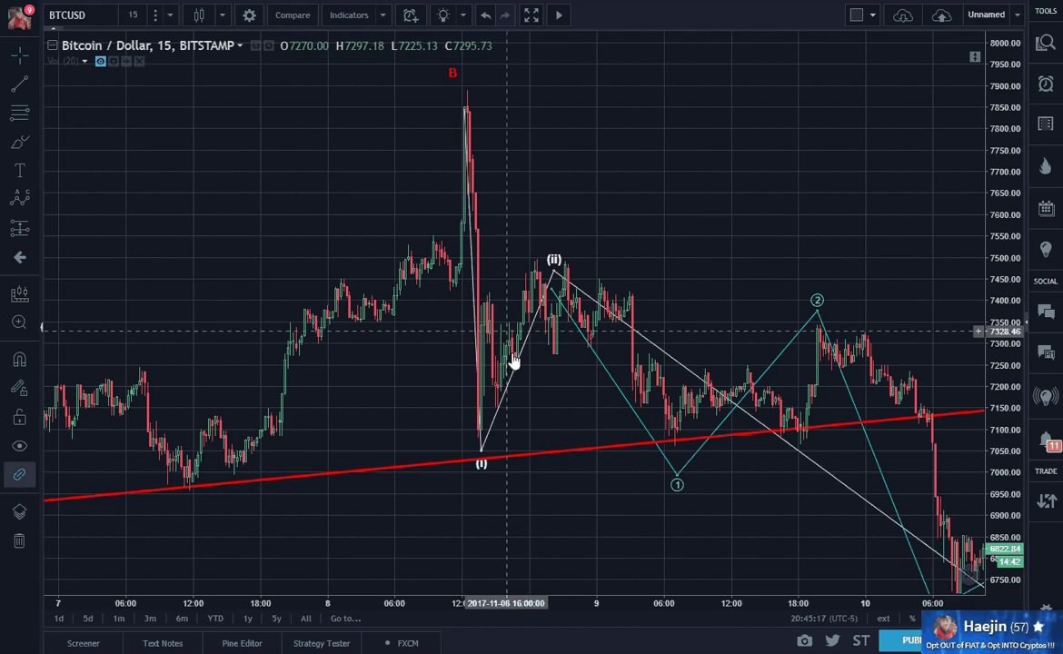
# Step: Examine the decline below the neckline through the five subwaves to C?? and the projected waves (iii) and (iv)
pyautogui.scroll(-4, 536, 363)
pyautogui.moveTo(913, 256); pyautogui.dragTo(621, 214)
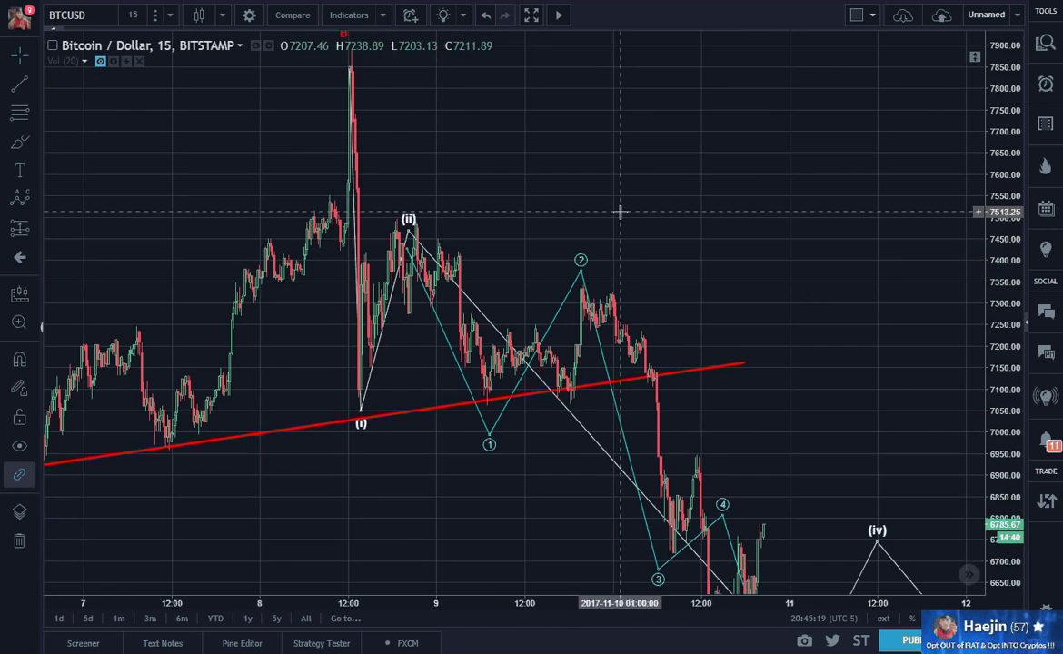
pyautogui.moveTo(881, 429); pyautogui.dragTo(731, 287)
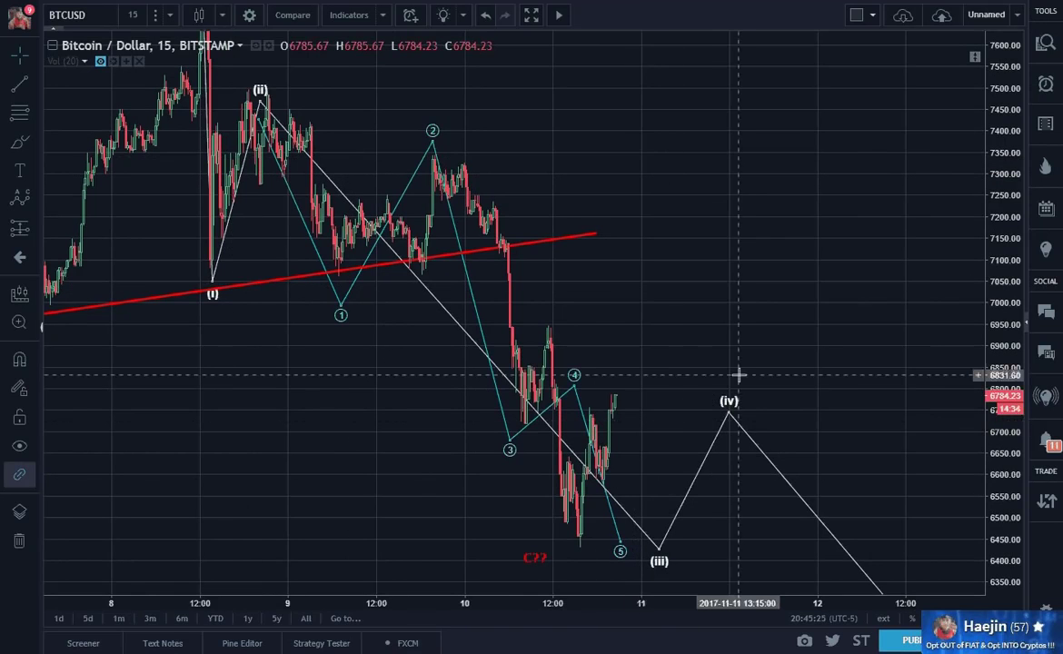
pyautogui.moveTo(633, 481); pyautogui.dragTo(633, 447)
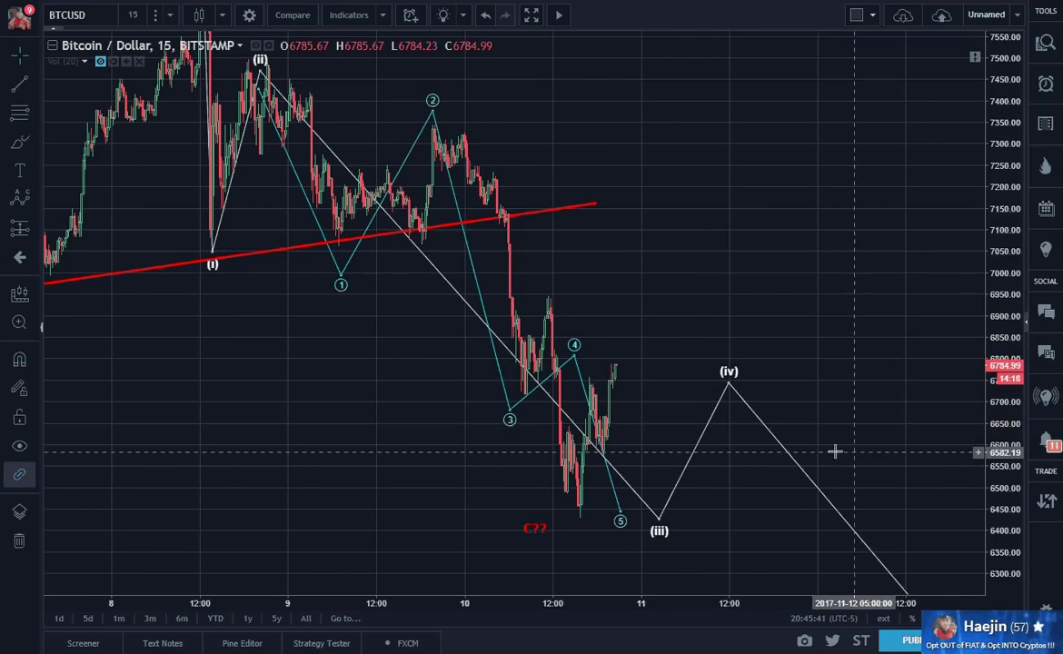
pyautogui.moveTo(661, 332); pyautogui.dragTo(754, 377)
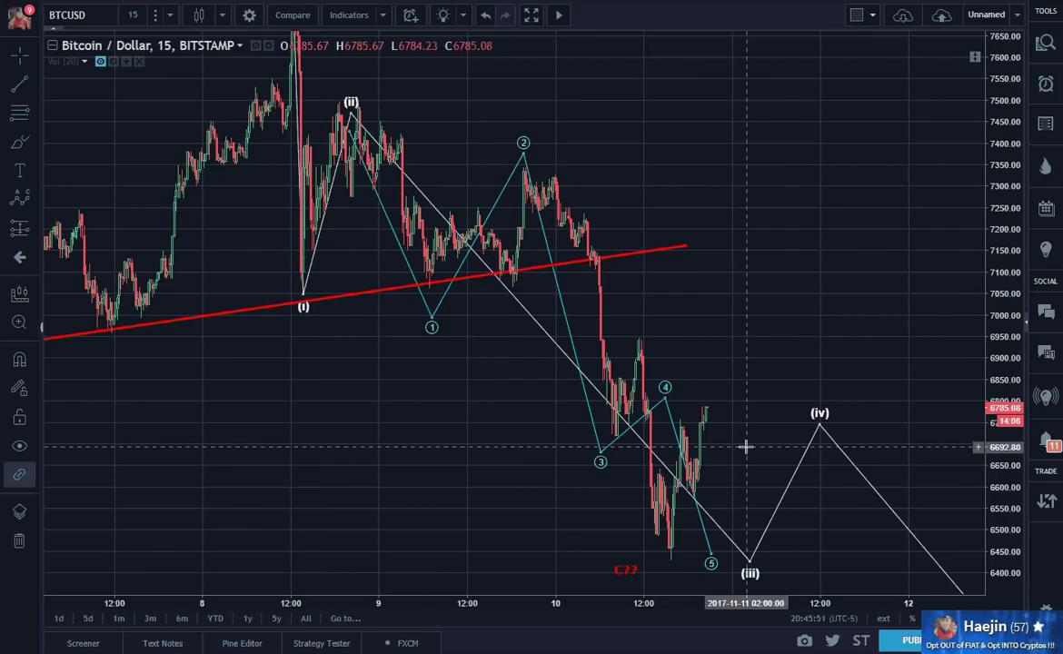
pyautogui.moveTo(745, 446); pyautogui.dragTo(694, 415)
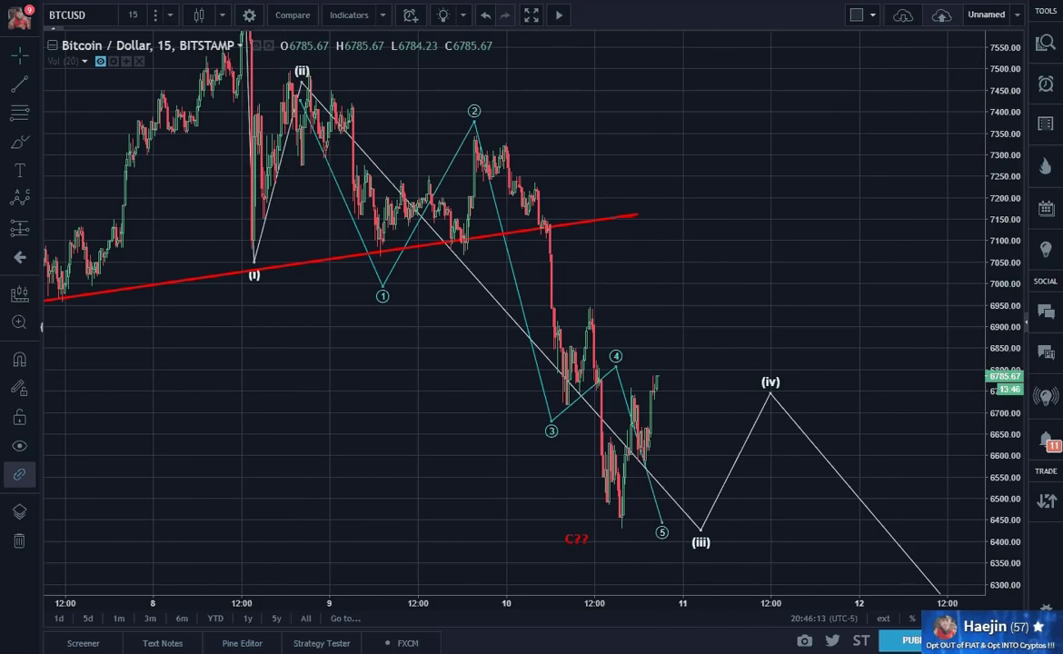
# Step: Draw a red ABC correction from the C?? low at about 6447, with A at about 6791, B at about 6641 and C at about 6874
pyautogui.click(19, 197)
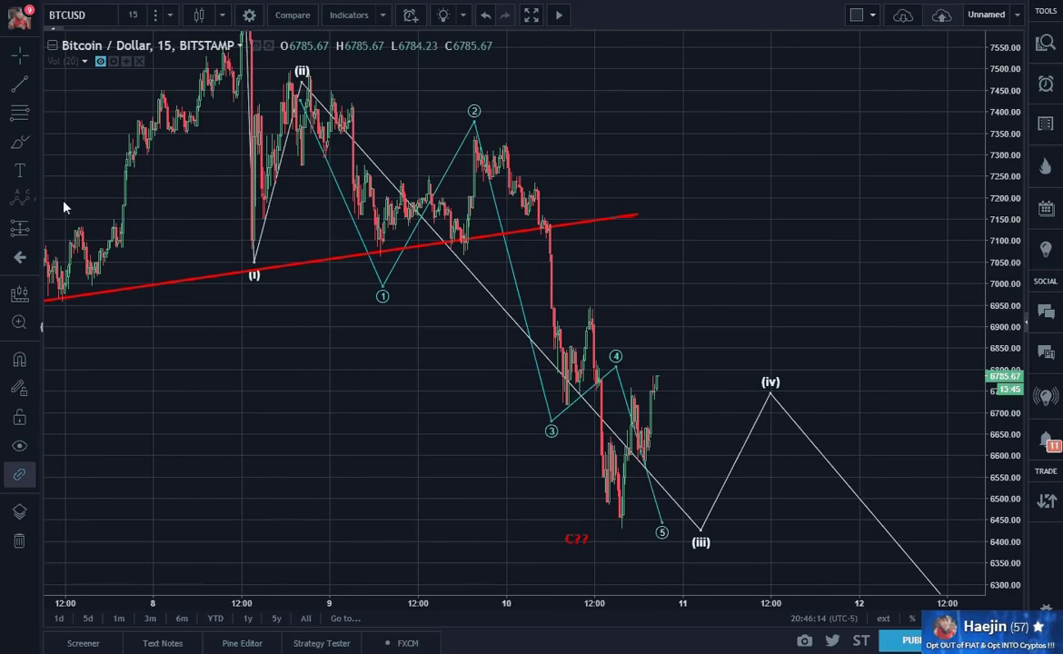
pyautogui.click(618, 522)
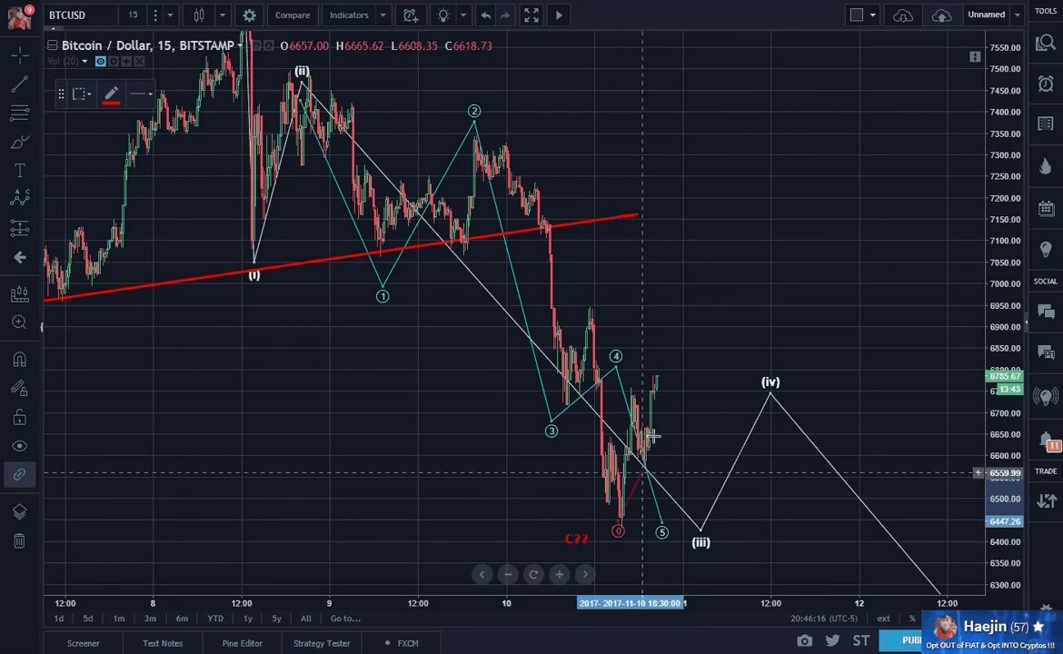
pyautogui.click(657, 373)
pyautogui.click(679, 438)
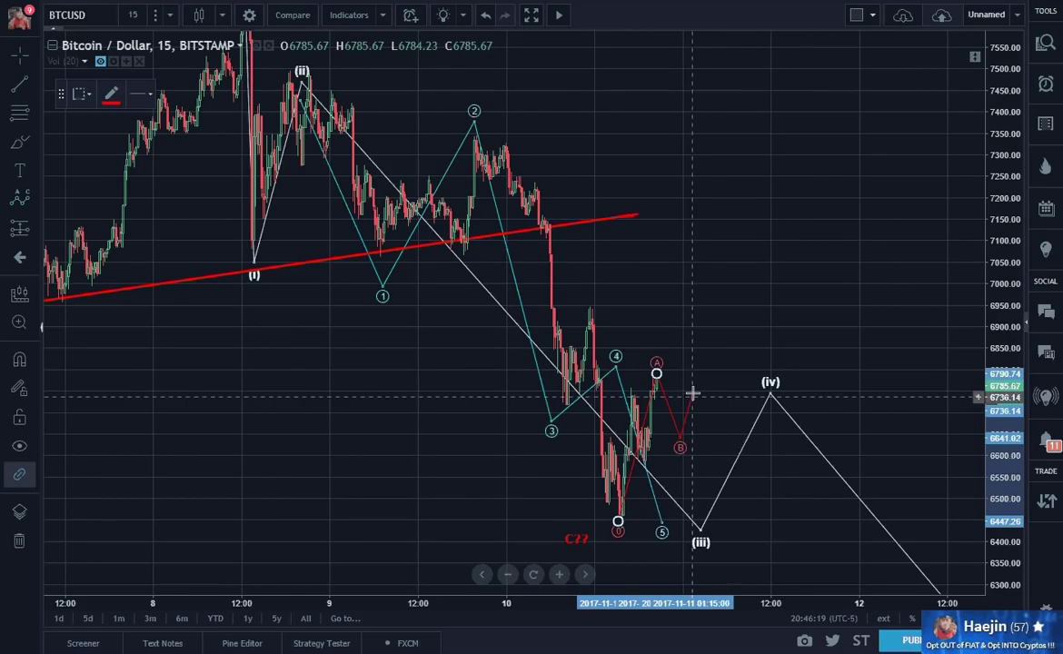
pyautogui.click(718, 338)
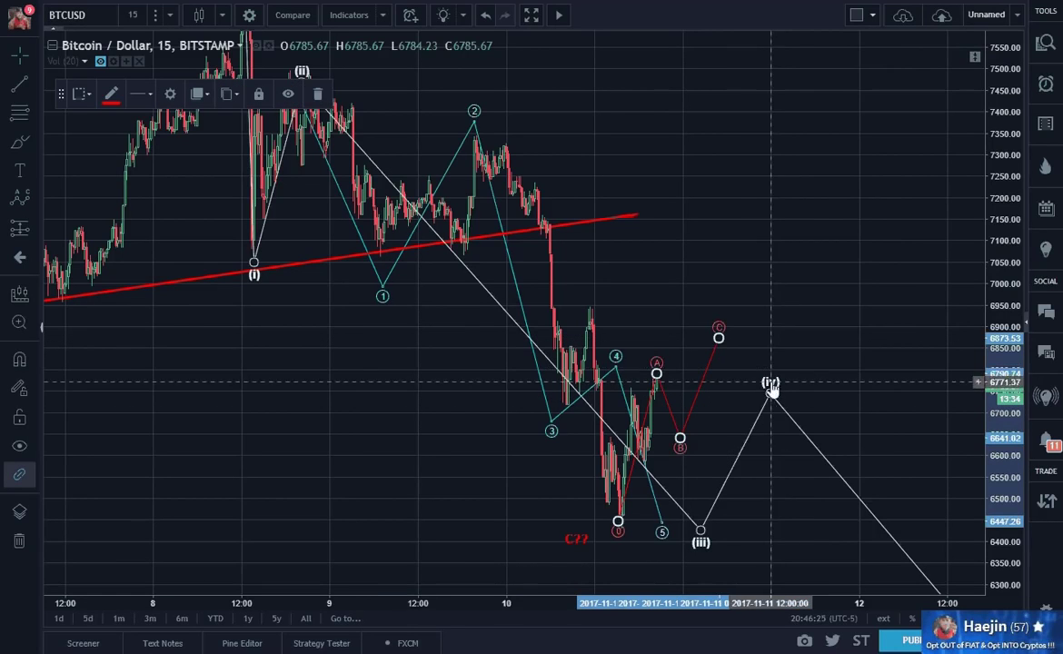
# Step: Move wave (iv) to about 6944 above the red C, and shift wave (iii) and subwave 5 back to the November 10 low
pyautogui.moveTo(769, 393); pyautogui.dragTo(724, 309)
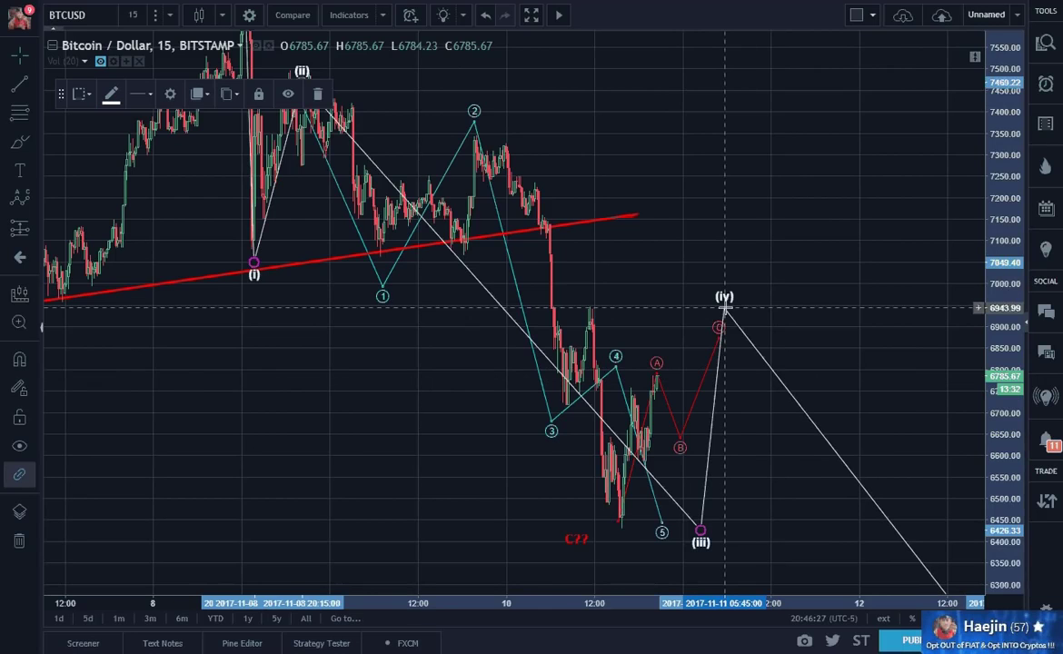
pyautogui.moveTo(699, 529); pyautogui.dragTo(624, 532)
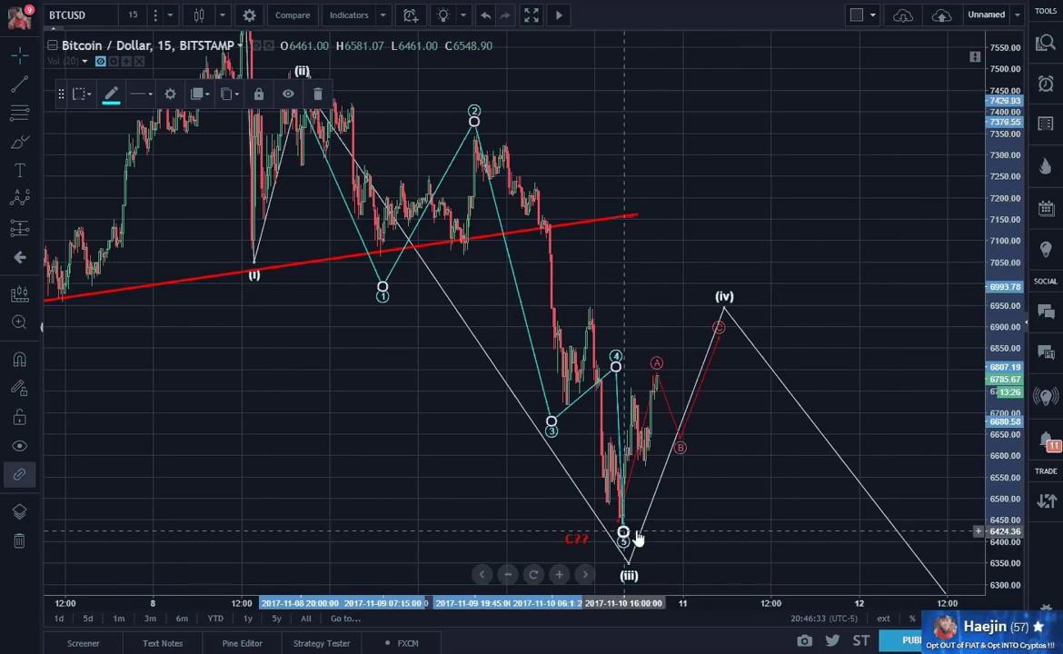
pyautogui.click(719, 527)
# Step: Examine the adjusted Bitcoin count from the neckline through waves (iii), (iv) and (v), including the red ABC rebound
pyautogui.scroll(-2, 762, 482)
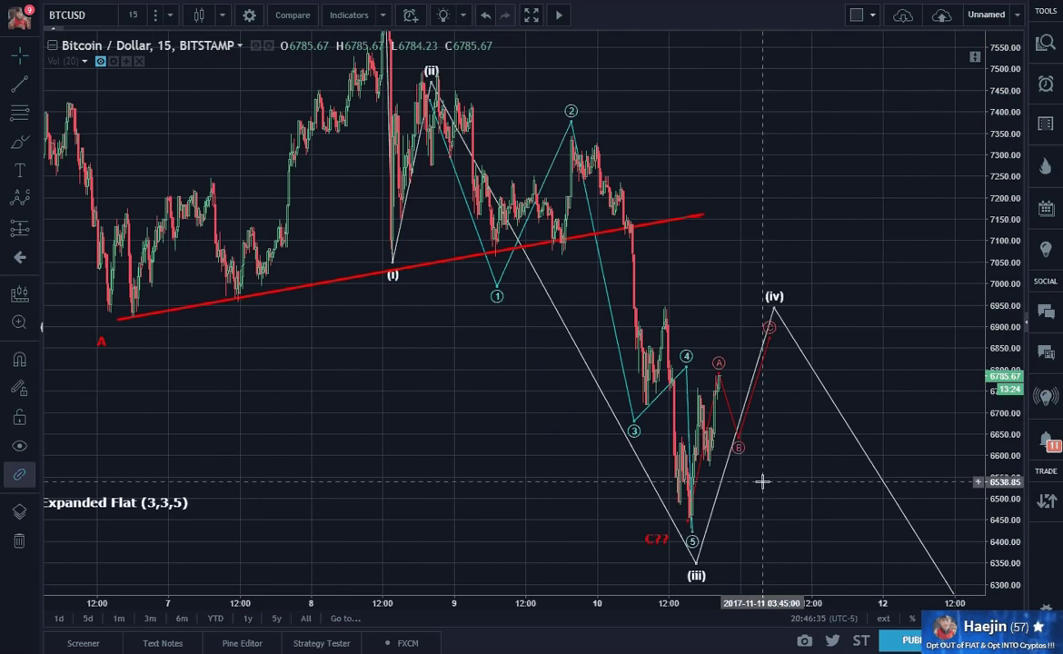
pyautogui.moveTo(788, 508); pyautogui.dragTo(723, 416)
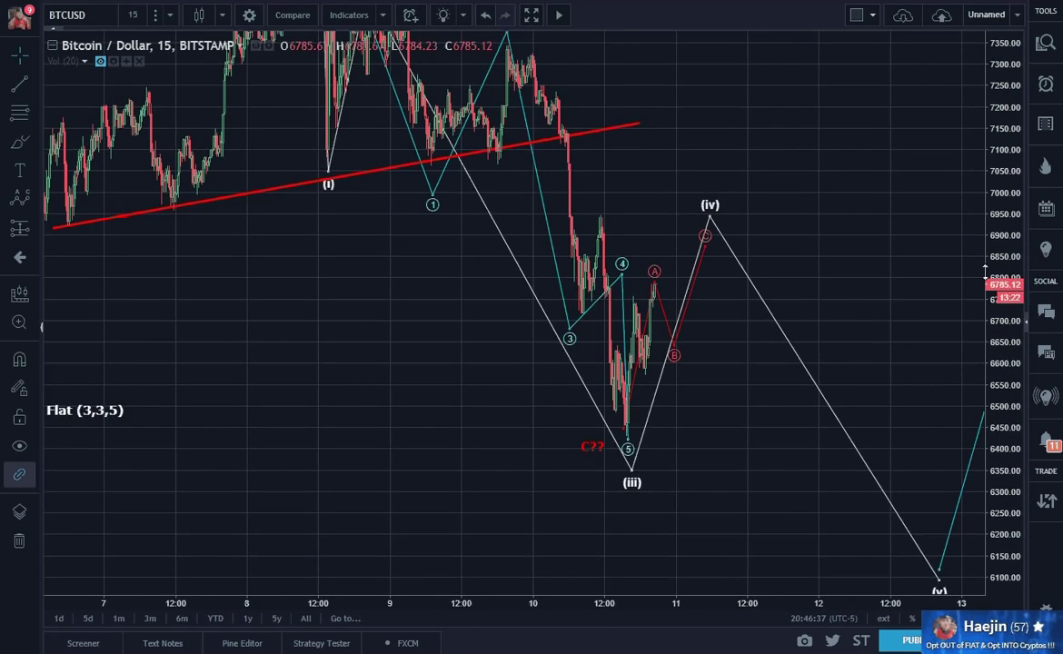
pyautogui.moveTo(986, 272); pyautogui.dragTo(985, 341)
pyautogui.scroll(-3, 916, 353)
pyautogui.moveTo(817, 423); pyautogui.dragTo(718, 502)
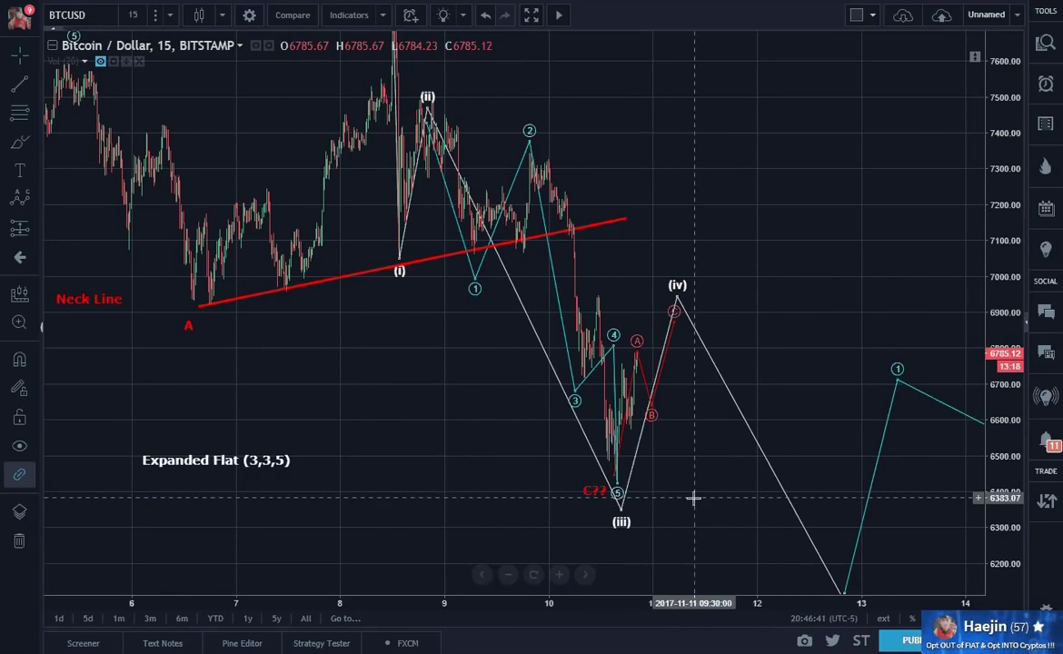
pyautogui.scroll(4, 733, 486)
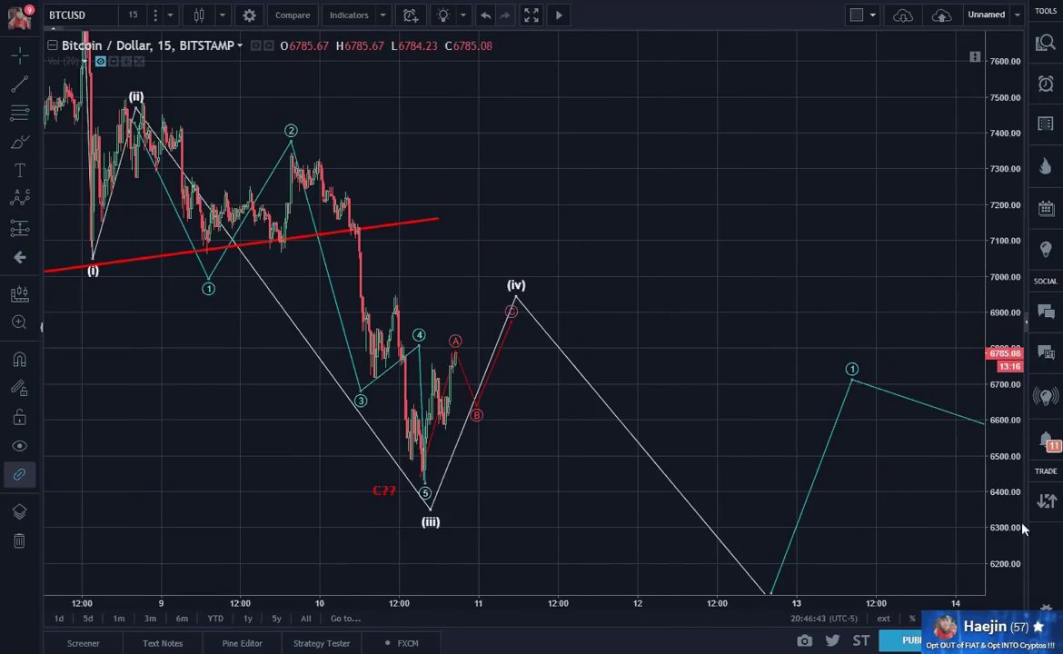
pyautogui.moveTo(1005, 516); pyautogui.dragTo(995, 428)
pyautogui.scroll(5, 642, 435)
pyautogui.moveTo(522, 407); pyautogui.dragTo(1057, 321)
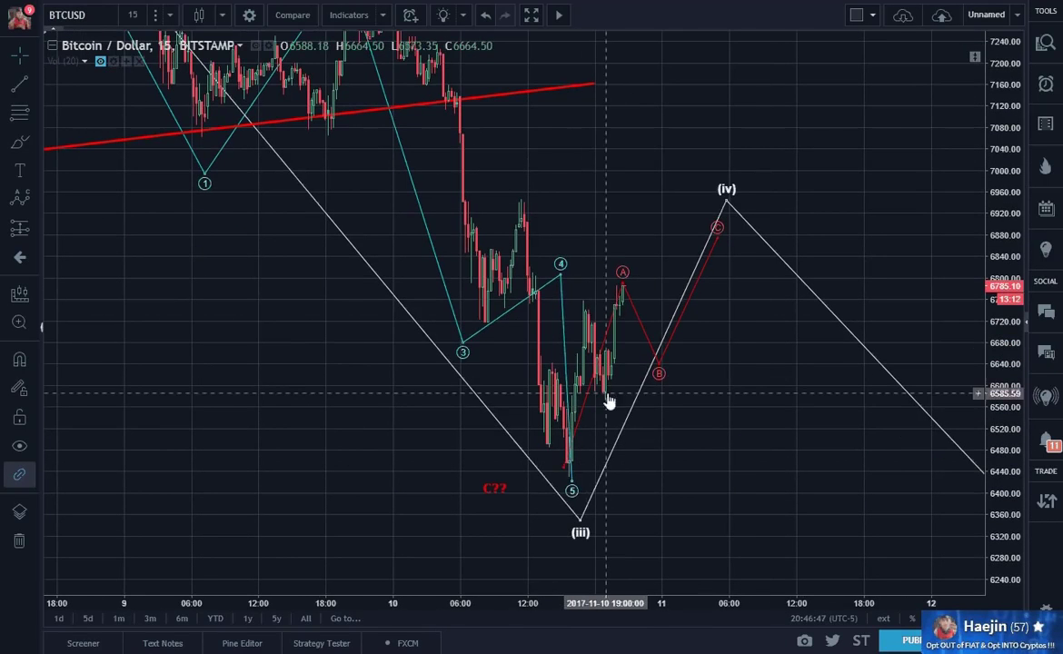
# Step: Show the MACD pane below the price chart and start a trend line at the MACD low below subwave 3
pyautogui.doubleClick(837, 415)
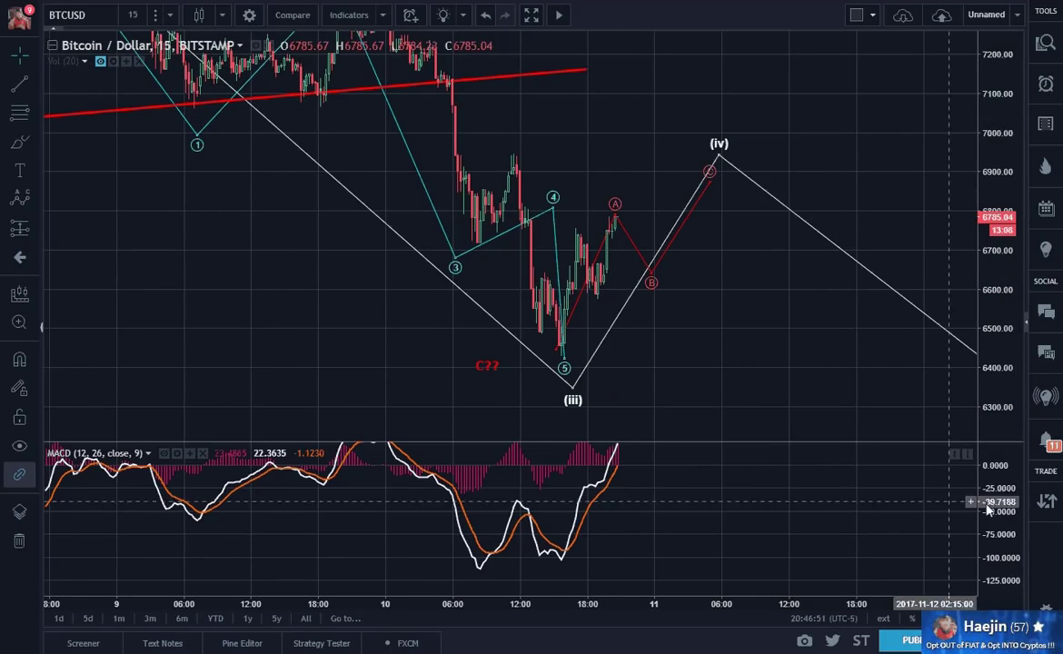
pyautogui.moveTo(1006, 494); pyautogui.dragTo(992, 517)
pyautogui.moveTo(866, 524); pyautogui.dragTo(862, 544)
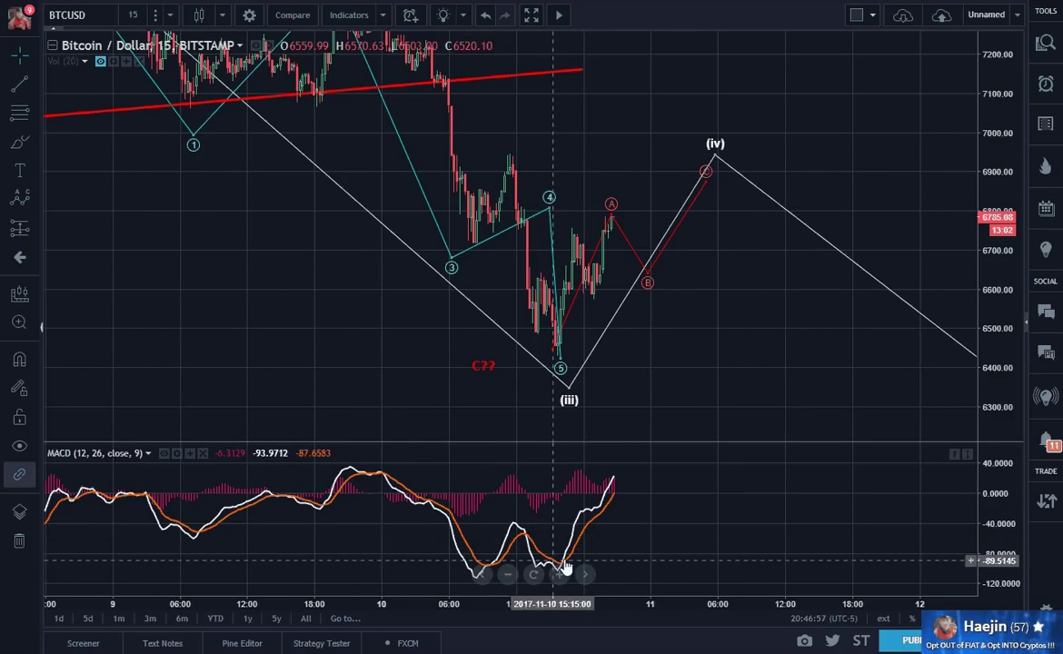
pyautogui.moveTo(767, 511)
pyautogui.mouseDown()
pyautogui.moveTo(767, 481)
pyautogui.moveTo(765, 496)
pyautogui.mouseUp()
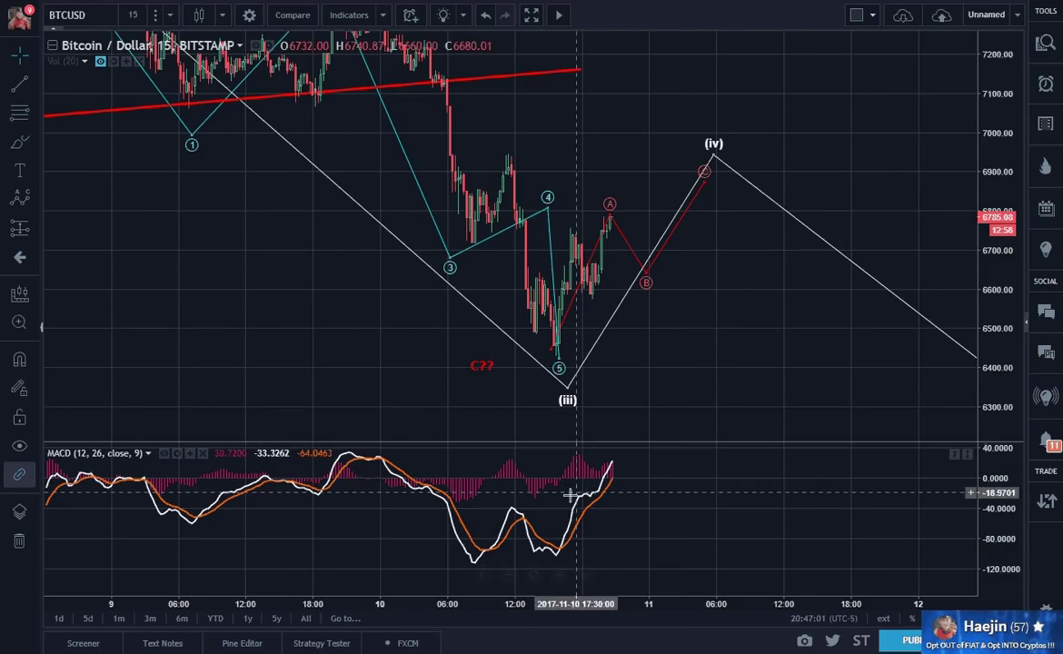
pyautogui.click(20, 87)
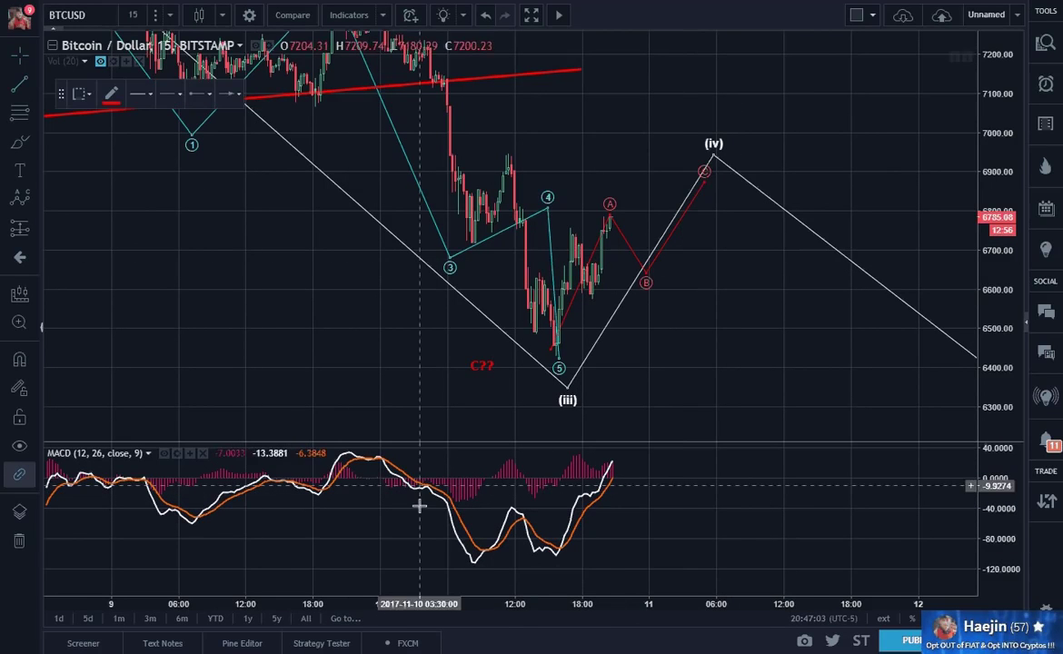
pyautogui.click(458, 567)
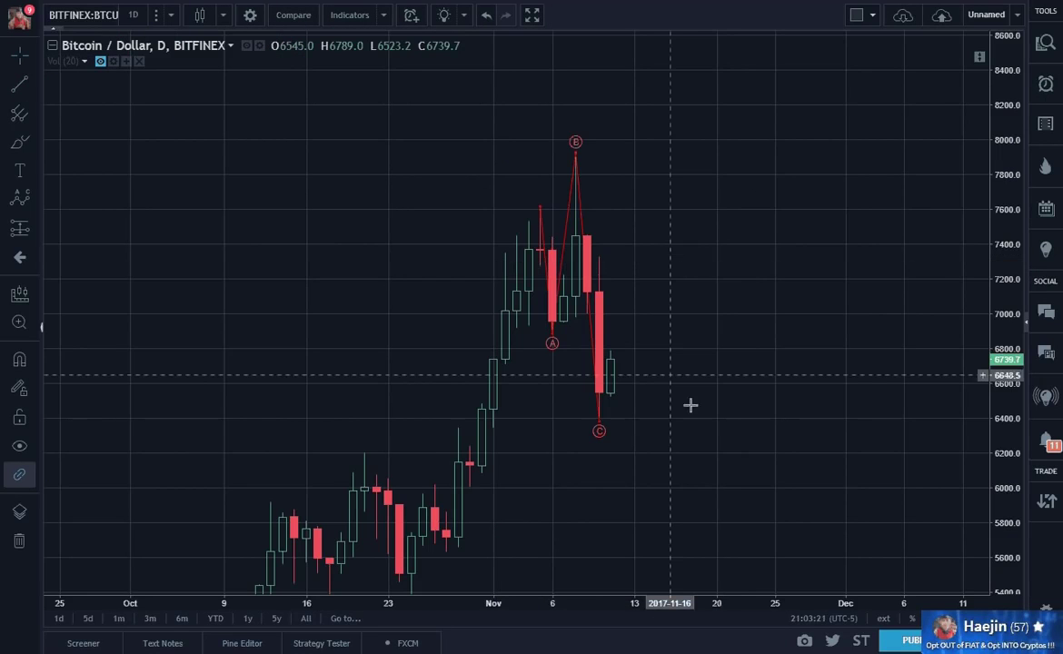
# Step: Examine the ABC correction on the daily BITFINEX Bitcoin chart against the advance since August
pyautogui.moveTo(752, 353); pyautogui.dragTo(892, 328)
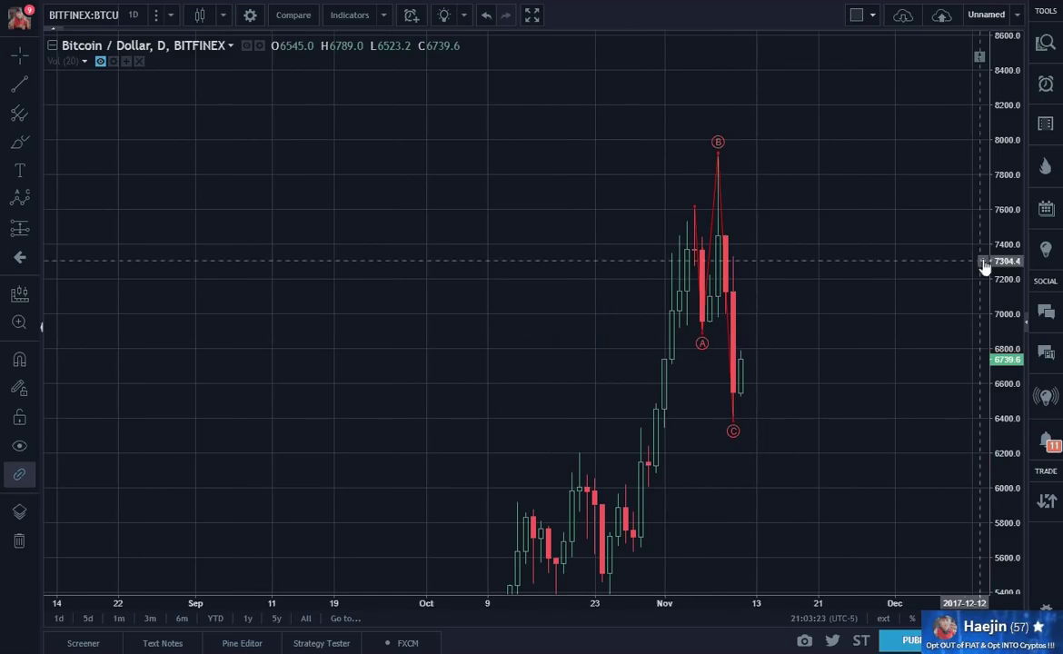
pyautogui.moveTo(999, 258); pyautogui.dragTo(997, 452)
pyautogui.moveTo(888, 429); pyautogui.dragTo(903, 309)
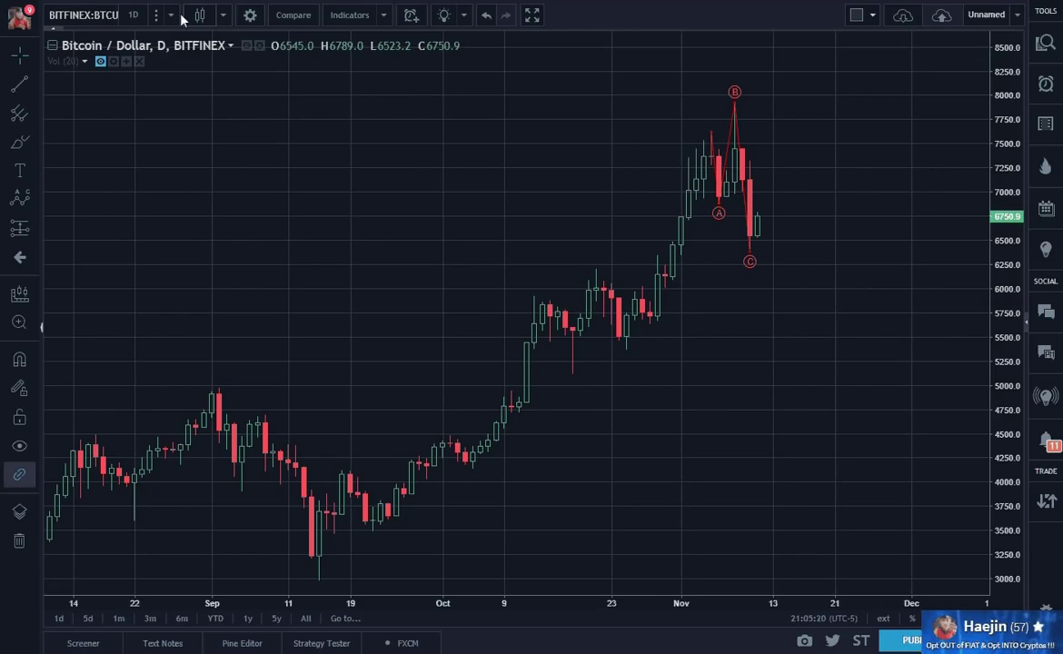
# Step: Open the BITTREX STEEMUSD chart and set it to the 30-minute interval
pyautogui.click(109, 15)
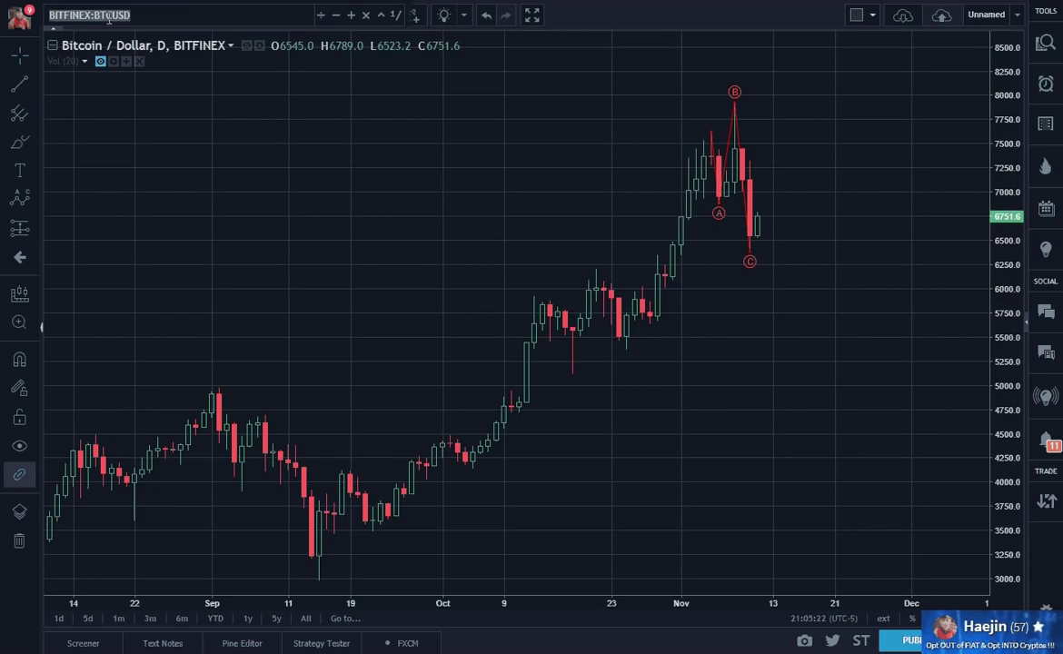
pyautogui.write('STEEMUSD')
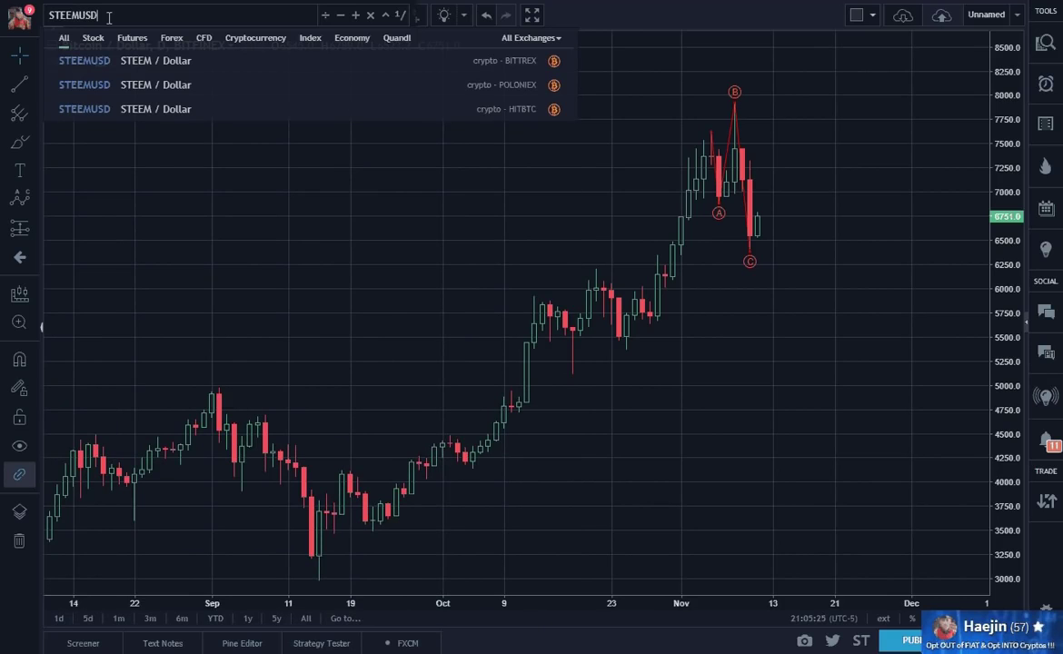
pyautogui.click(92, 62)
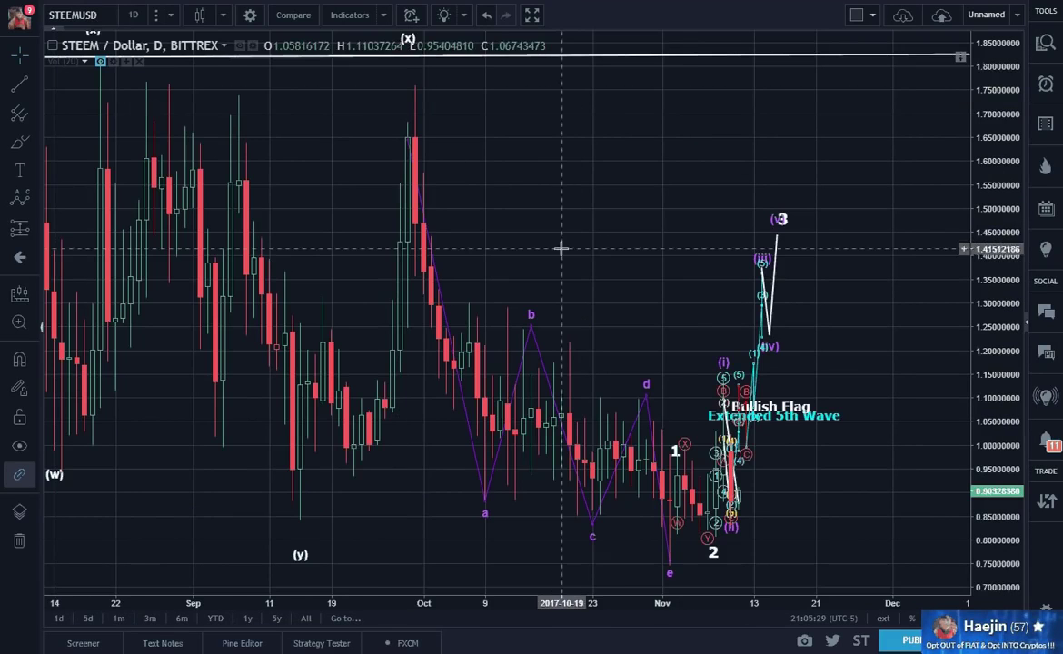
pyautogui.scroll(-3, 626, 247)
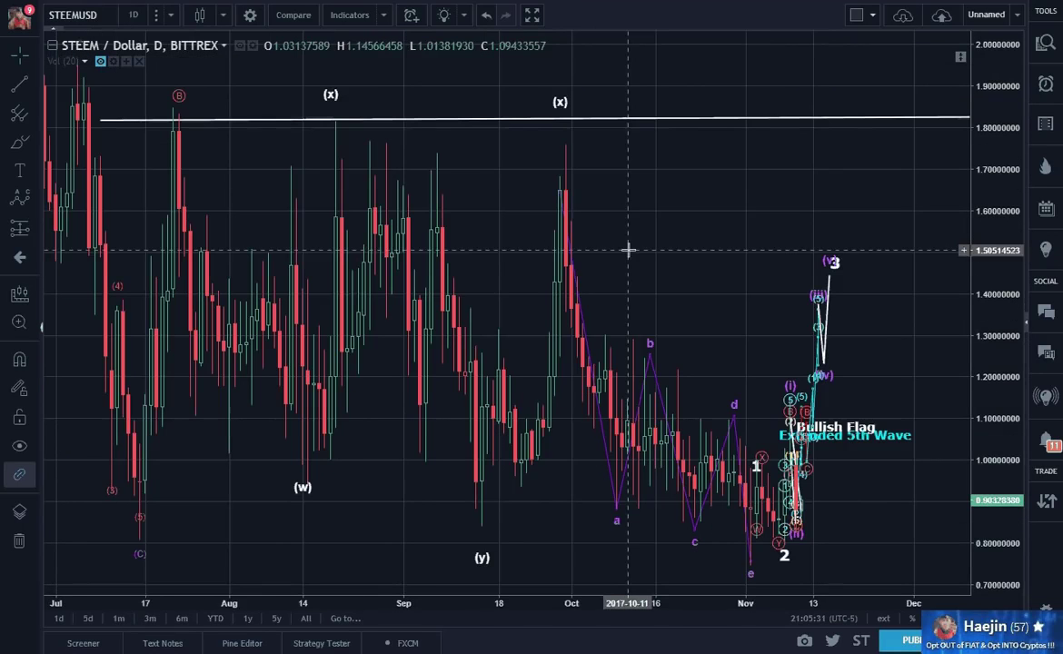
pyautogui.click(134, 16)
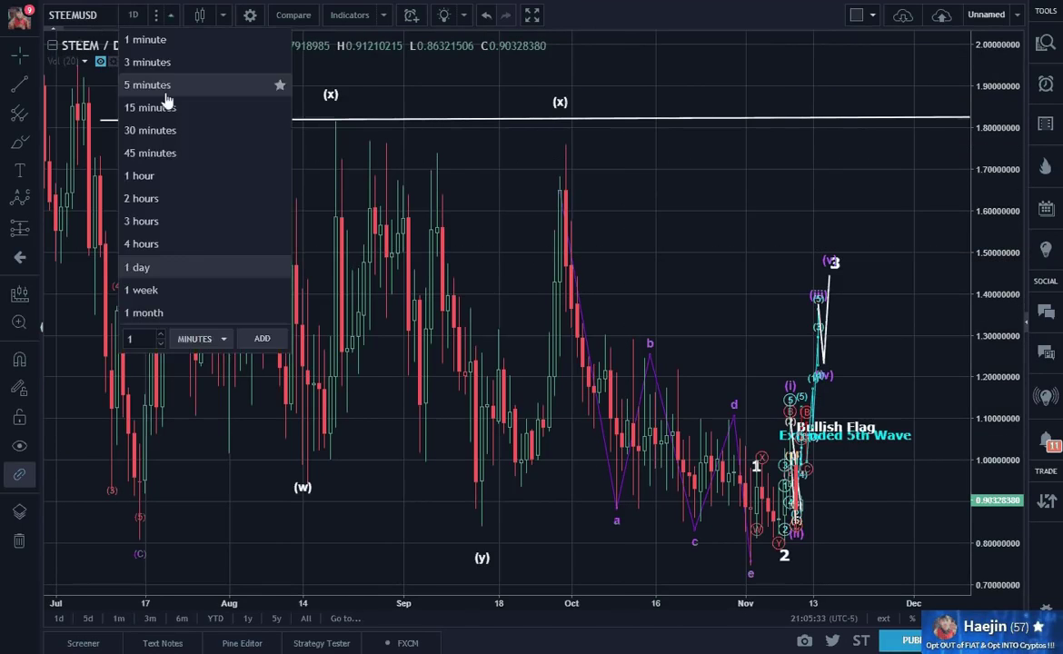
pyautogui.click(161, 131)
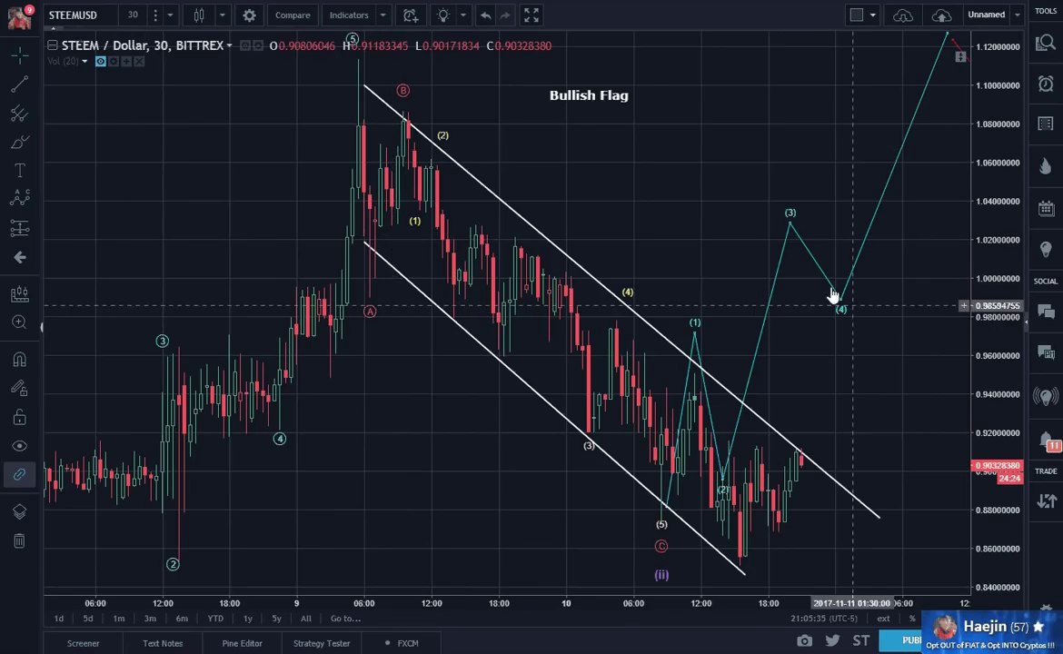
# Step: Examine STEEM's price at the upper line of the bullish flag and the projected waves (3) to (5)
pyautogui.moveTo(850, 338); pyautogui.dragTo(747, 334)
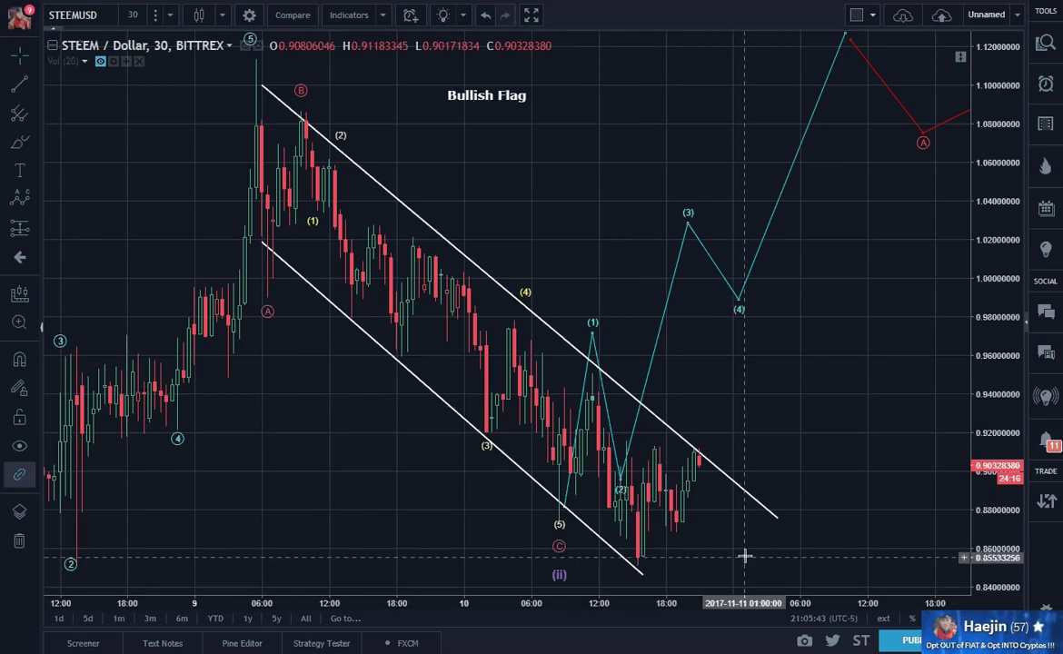
pyautogui.click(104, 18)
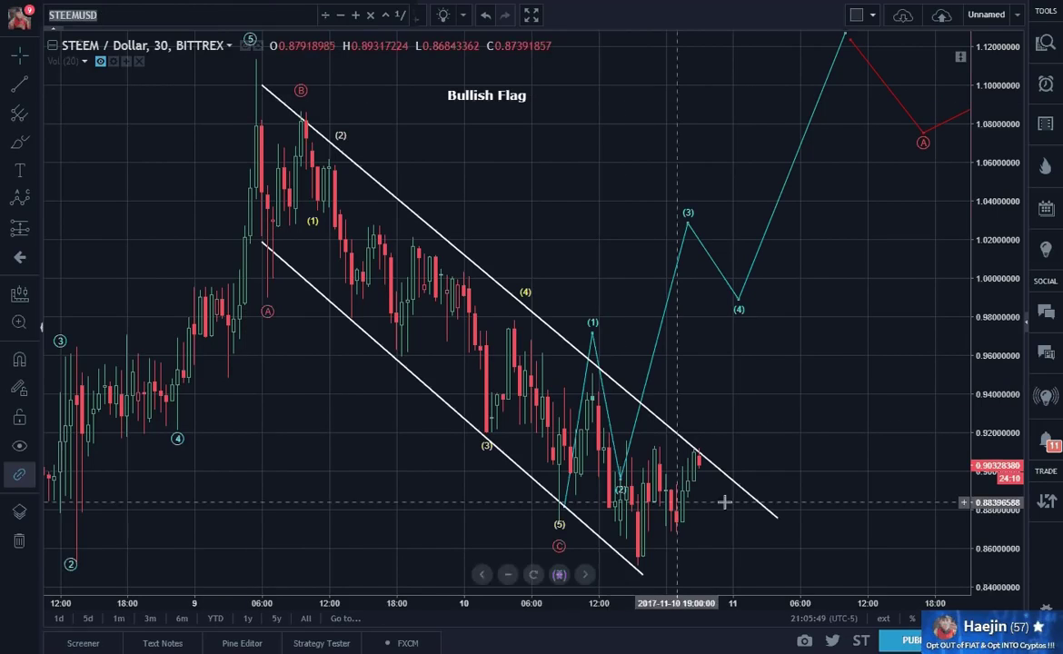
pyautogui.moveTo(826, 412); pyautogui.dragTo(823, 396)
pyautogui.moveTo(981, 379); pyautogui.dragTo(979, 400)
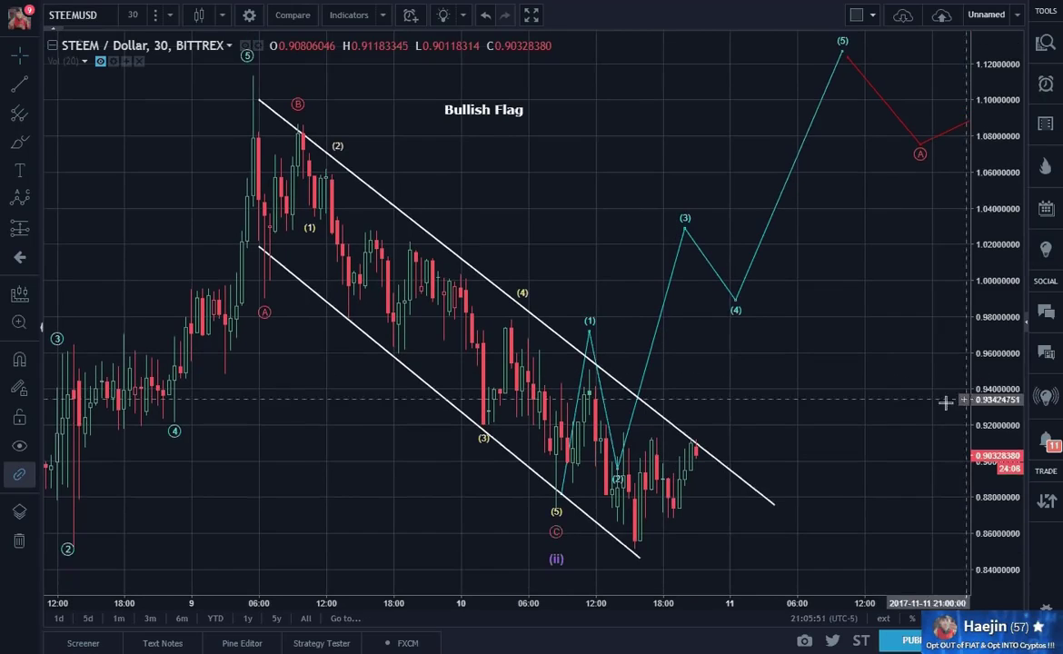
pyautogui.moveTo(891, 417); pyautogui.dragTo(881, 370)
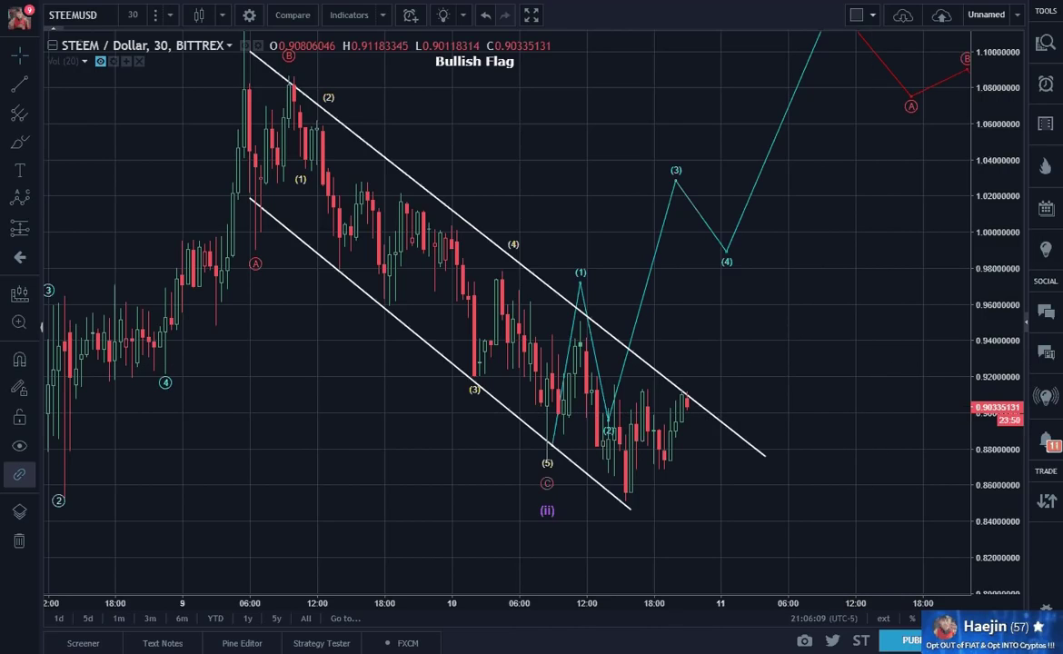
pyautogui.click(243, 1)
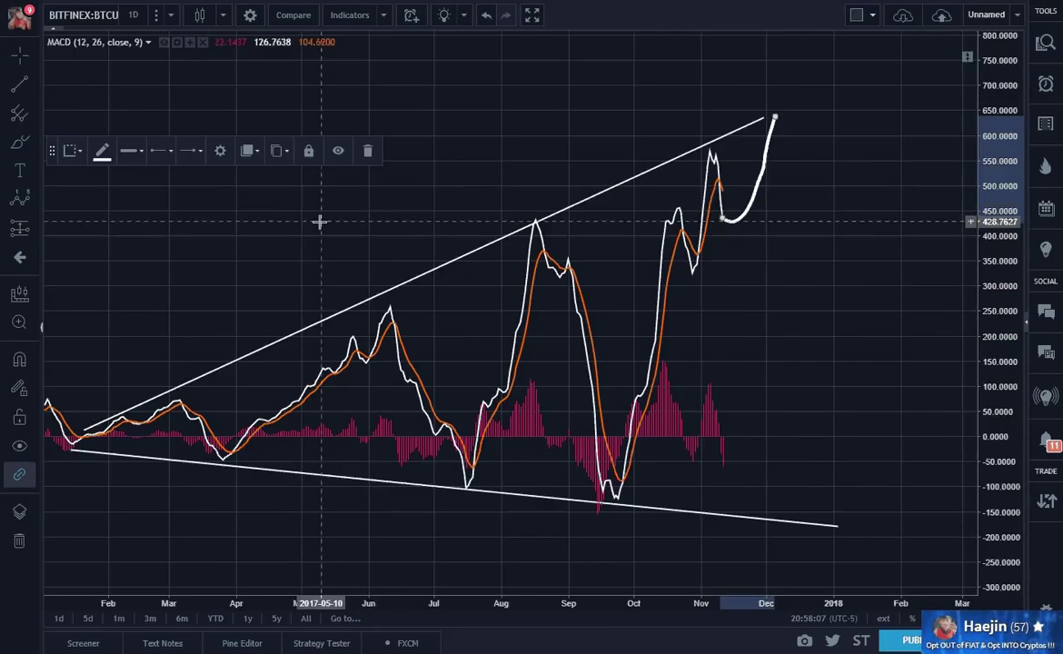
# Step: Delete the freehand projection curve and the stray brush dot from Bitcoin's daily MACD, and restore the price pane above it
pyautogui.click(363, 152)
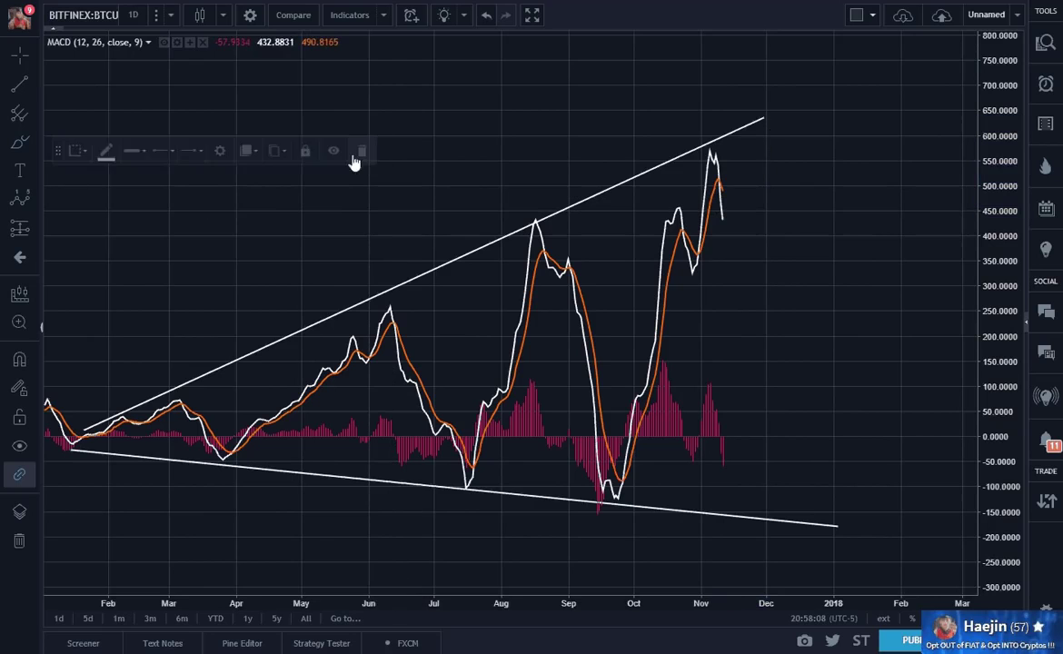
pyautogui.click(377, 208)
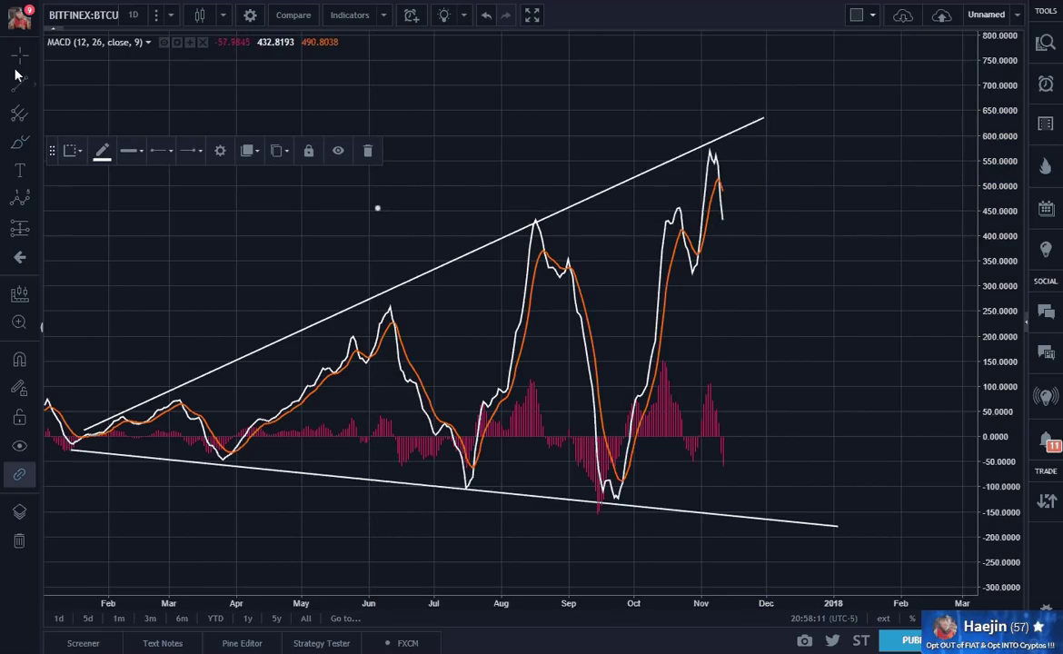
pyautogui.click(367, 151)
pyautogui.doubleClick(449, 182)
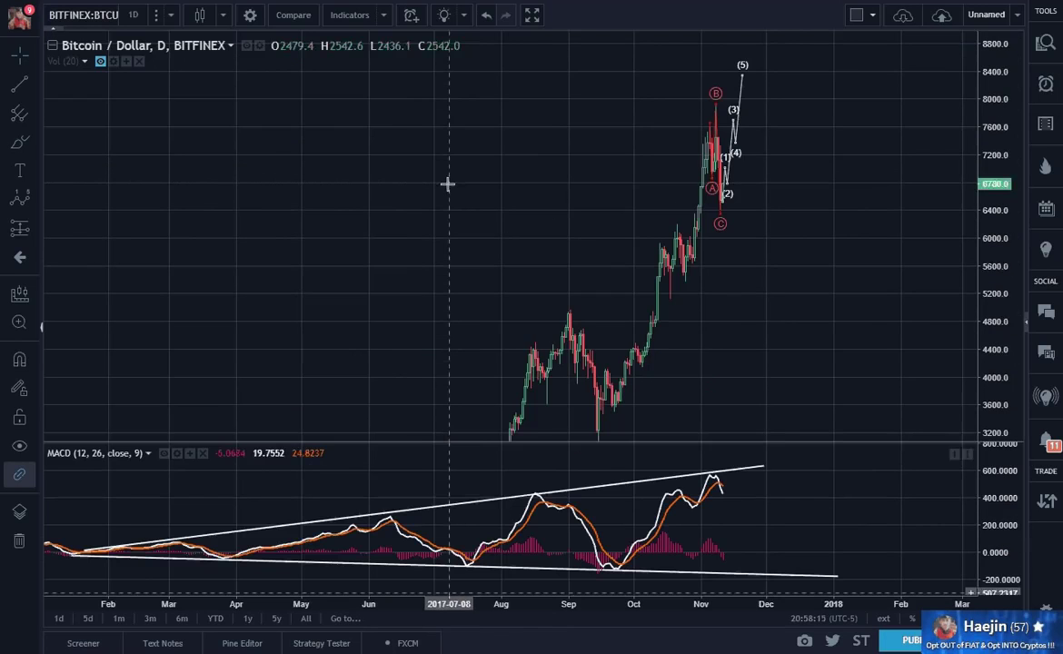
# Step: Maximize the daily Bitcoin price pane and examine the ABC correction with the projected waves (1) to (5)
pyautogui.scroll(4, 334, 350)
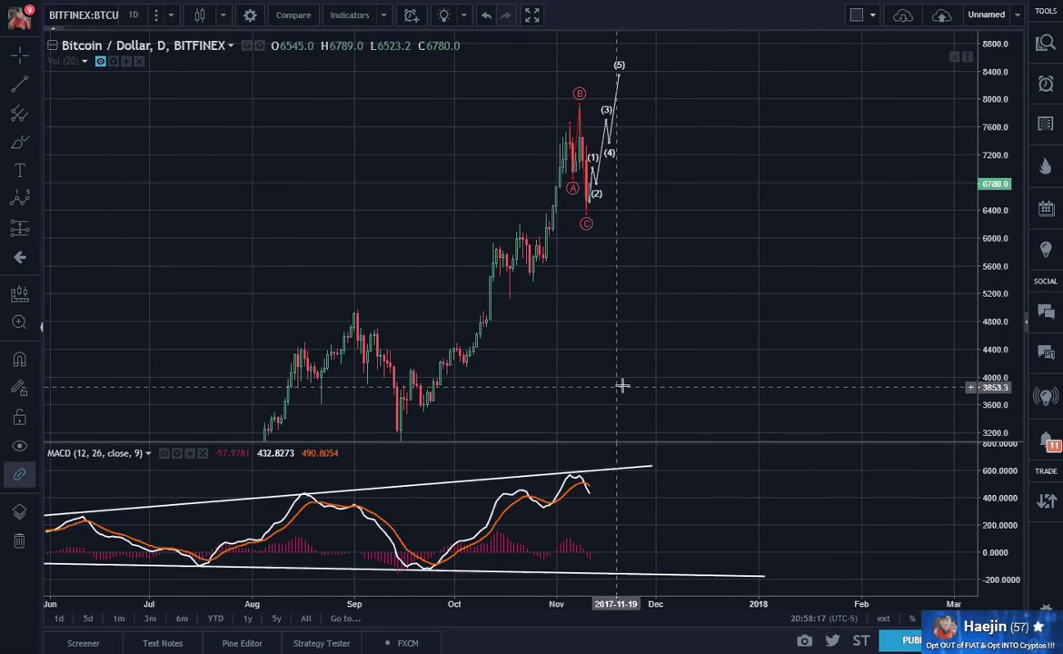
pyautogui.doubleClick(674, 383)
pyautogui.scroll(2, 670, 398)
pyautogui.scroll(-4, 695, 442)
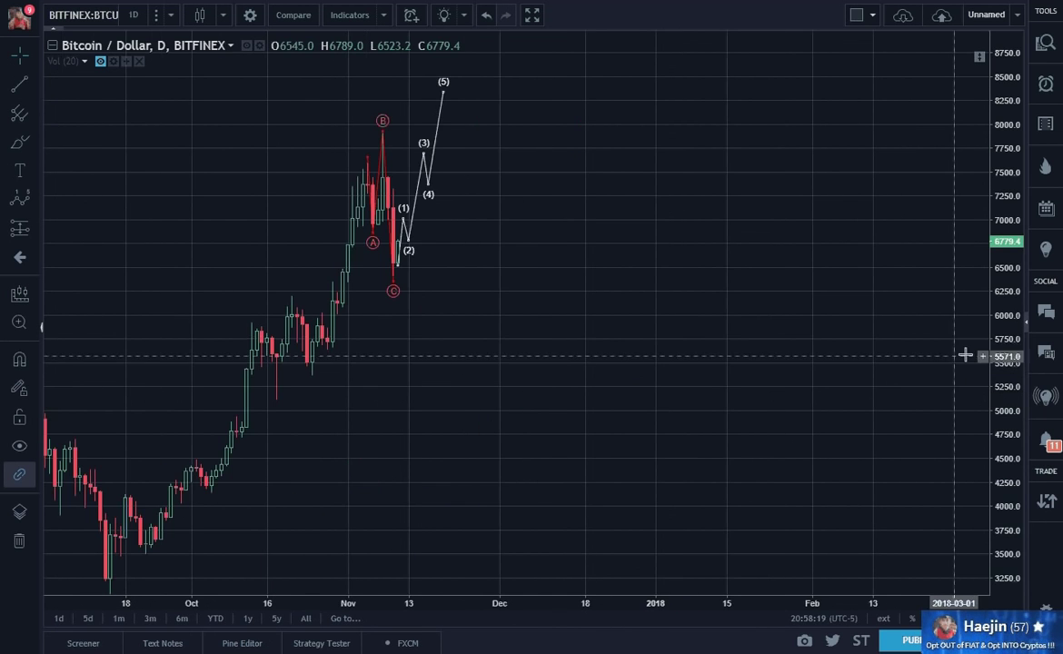
pyautogui.scroll(-4, 699, 440)
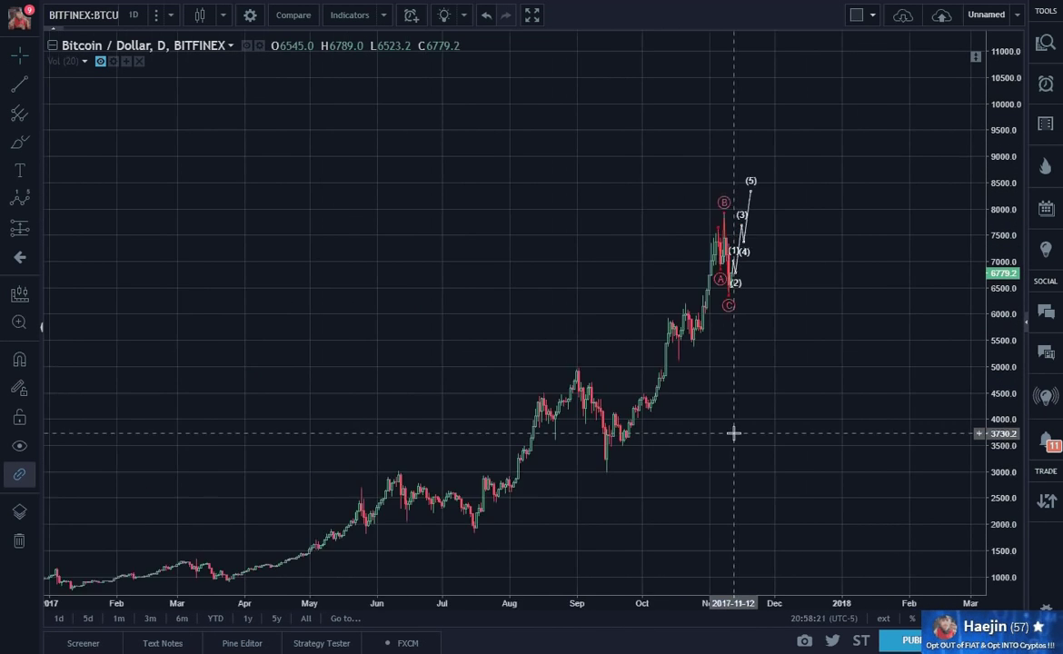
# Step: Delete the projected waves (1) to (5) and the red ABC correction from the daily Bitcoin chart
pyautogui.moveTo(830, 438); pyautogui.dragTo(880, 326)
pyautogui.scroll(-5, 925, 368)
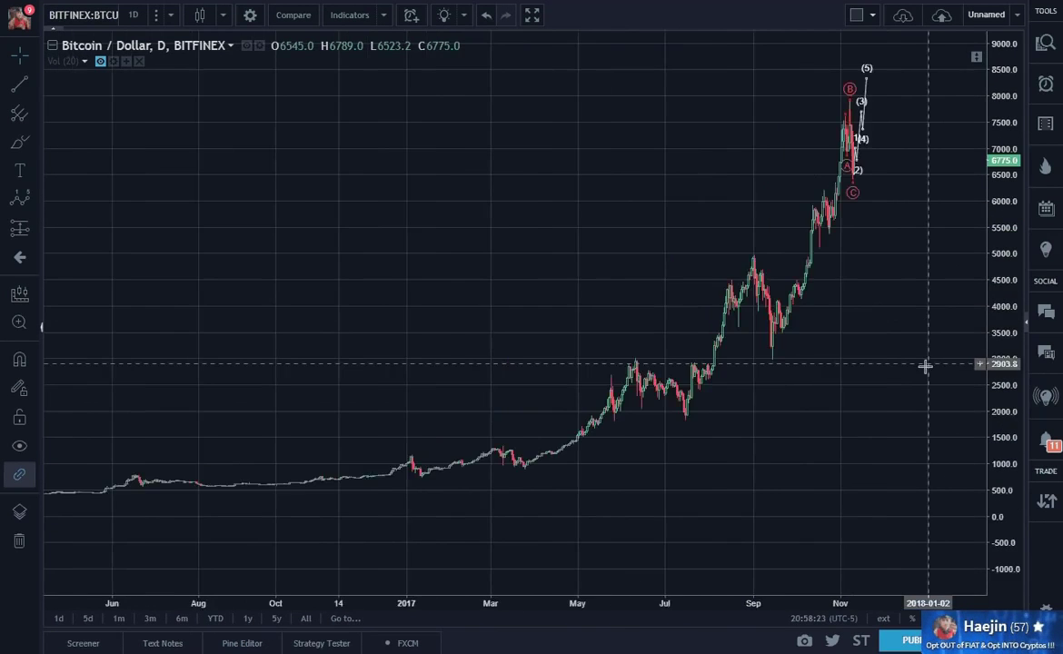
pyautogui.moveTo(963, 346); pyautogui.dragTo(901, 365)
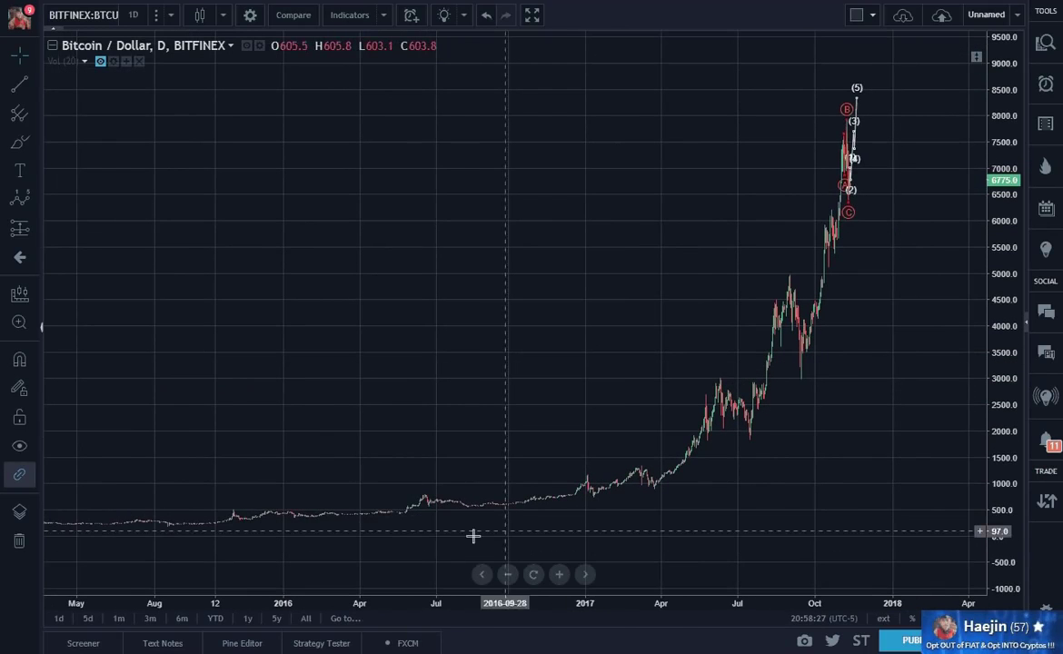
pyautogui.click(856, 165)
pyautogui.press('Delete')
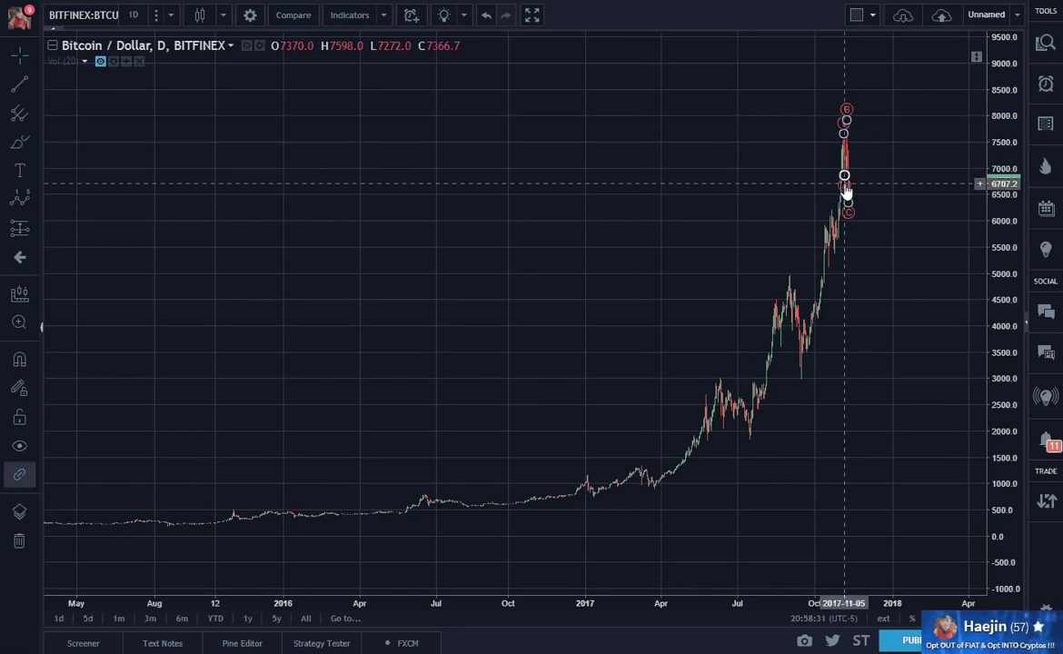
pyautogui.click(847, 187)
pyautogui.press('Delete')
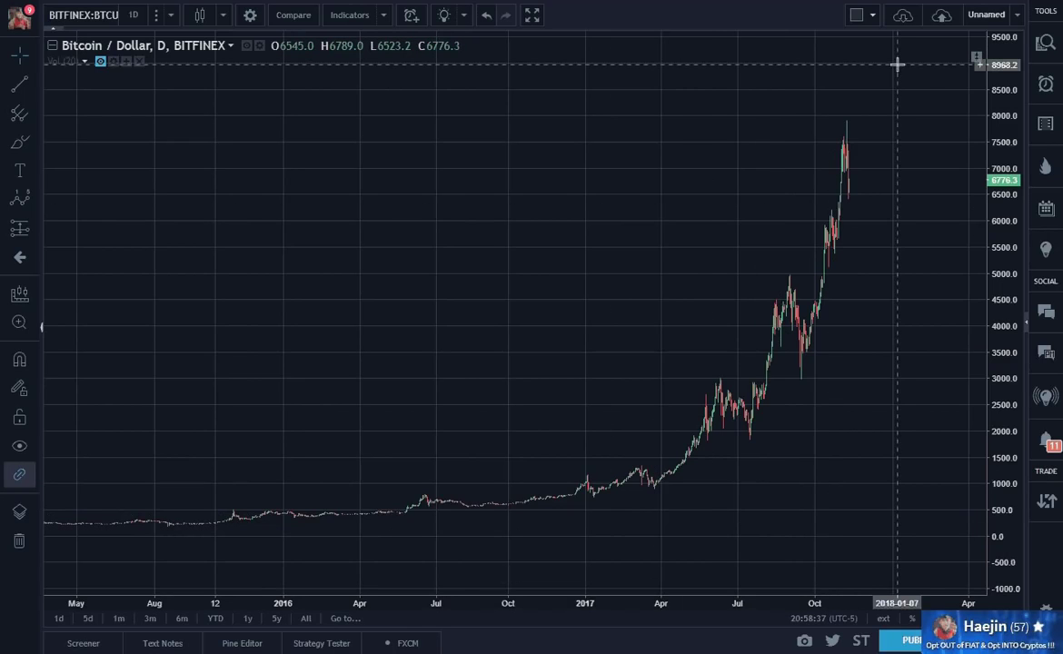
# Step: Draw a steep trend line from Bitcoin's latest low at about 6490 up to about 10810
pyautogui.moveTo(880, 218); pyautogui.dragTo(854, 261)
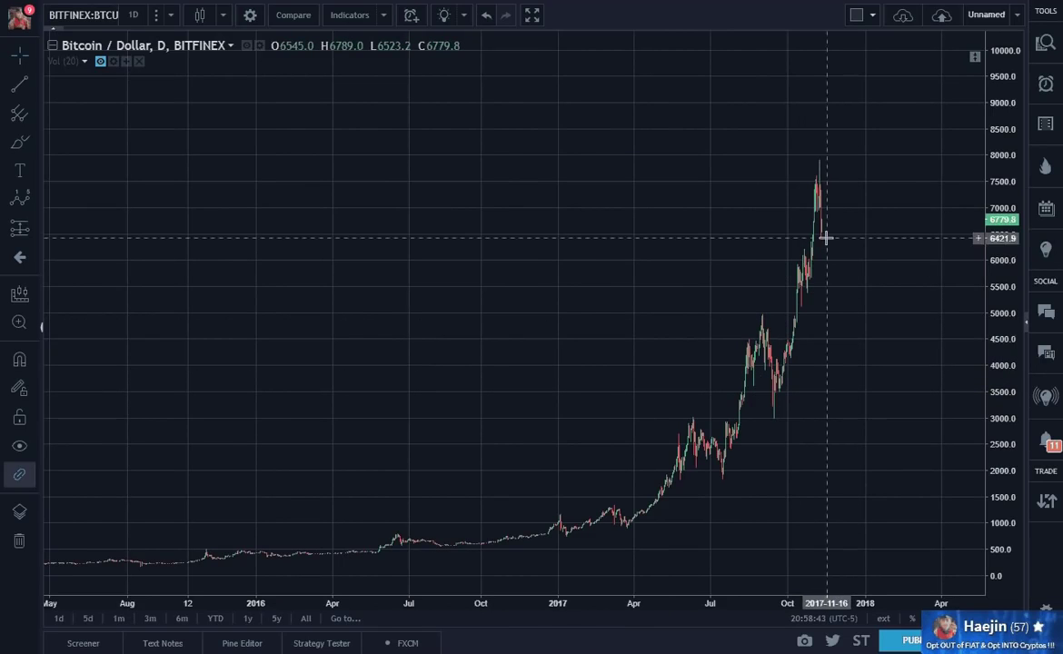
pyautogui.moveTo(911, 216); pyautogui.dragTo(890, 273)
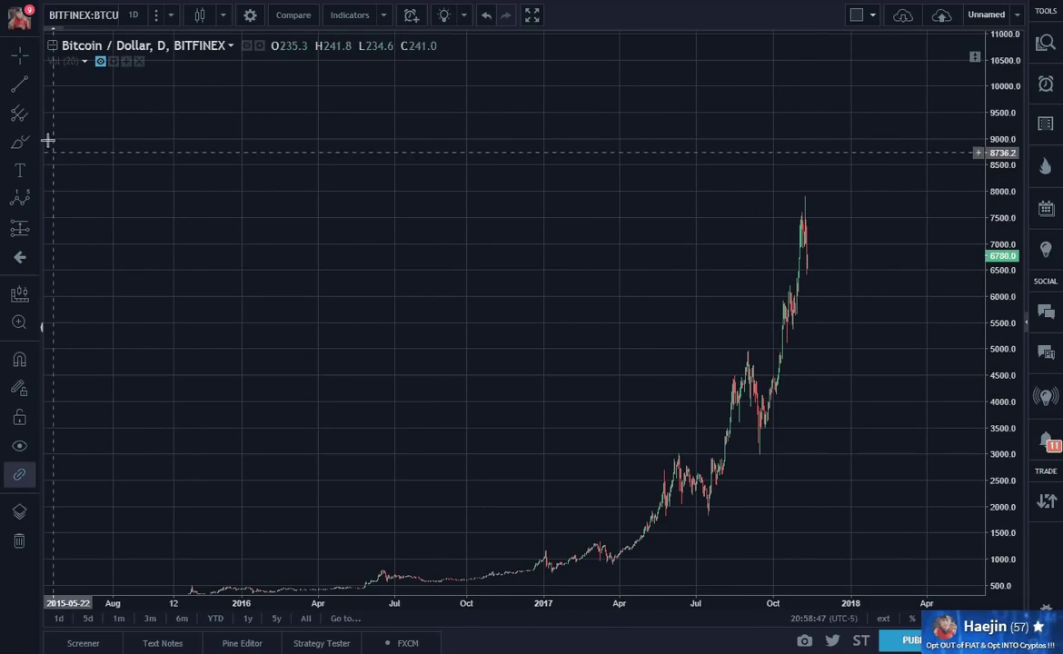
pyautogui.click(20, 84)
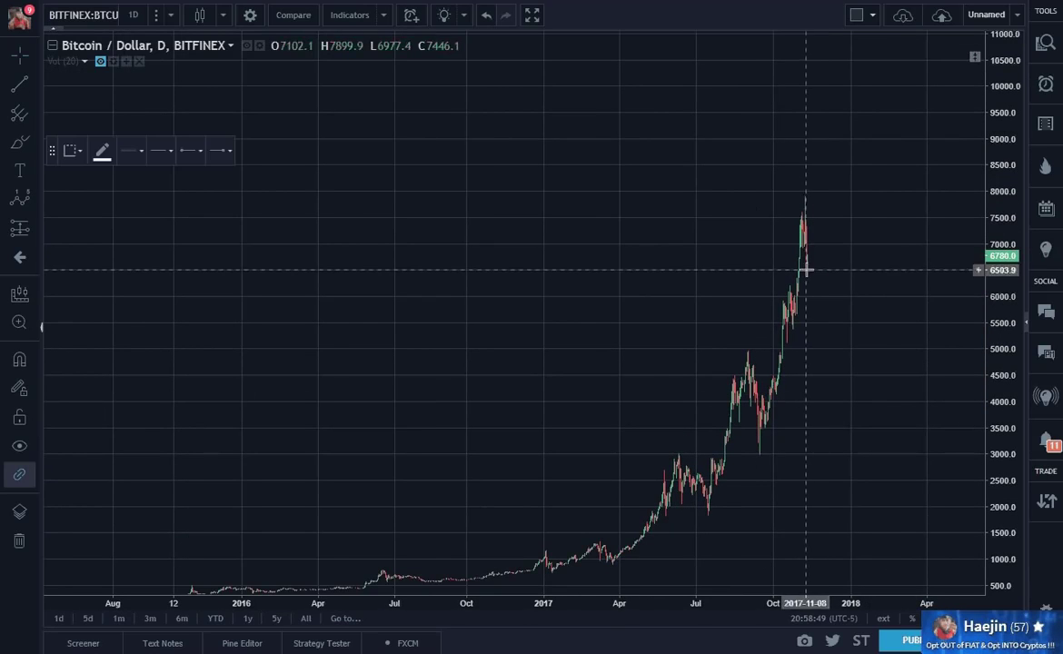
pyautogui.click(807, 271)
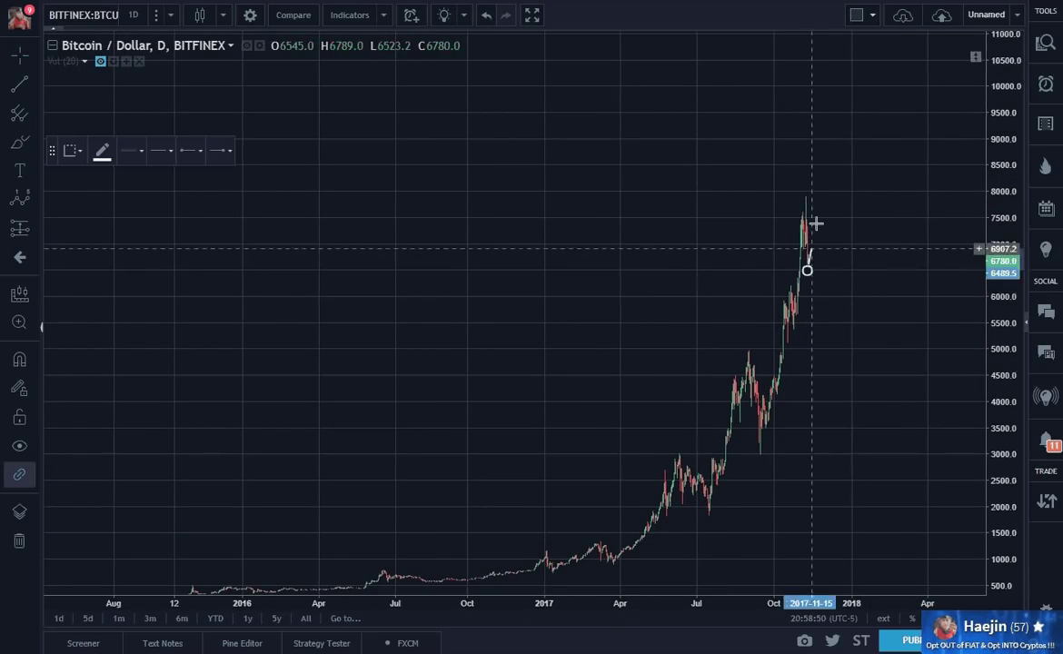
pyautogui.click(813, 42)
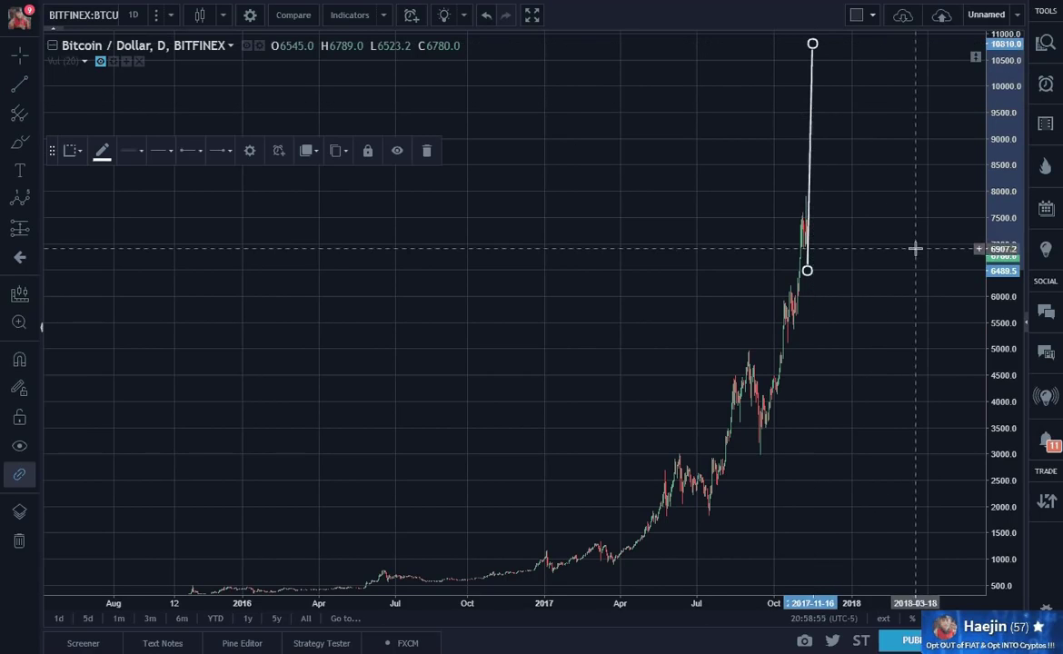
# Step: Extend the upper end of the steep trend line to about 12500
pyautogui.moveTo(909, 170); pyautogui.dragTo(876, 258)
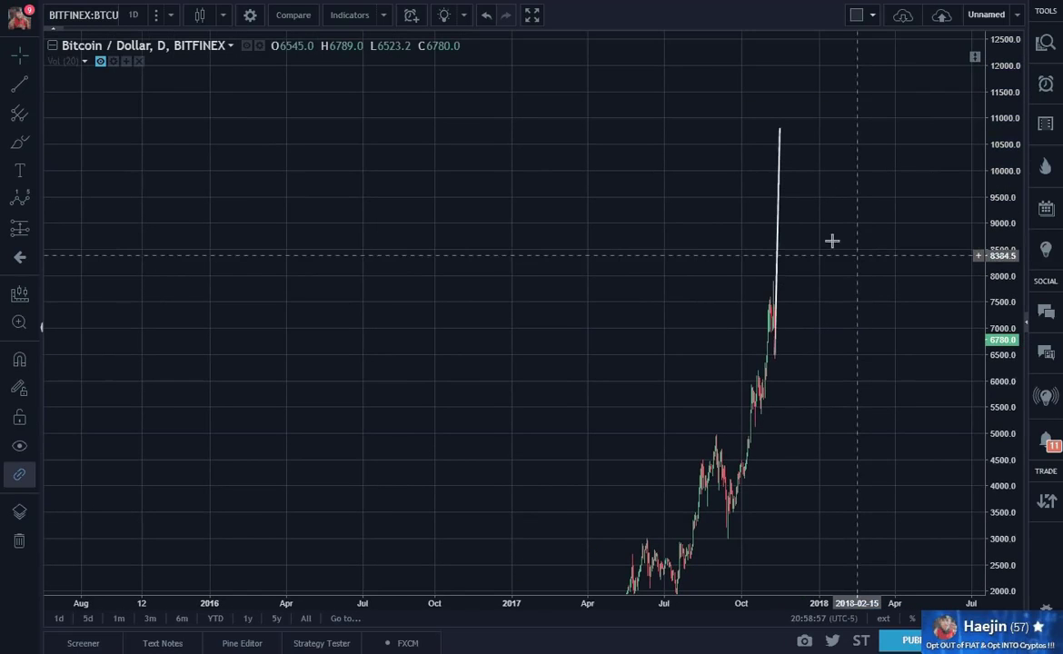
pyautogui.moveTo(781, 130); pyautogui.dragTo(787, 39)
pyautogui.click(874, 133)
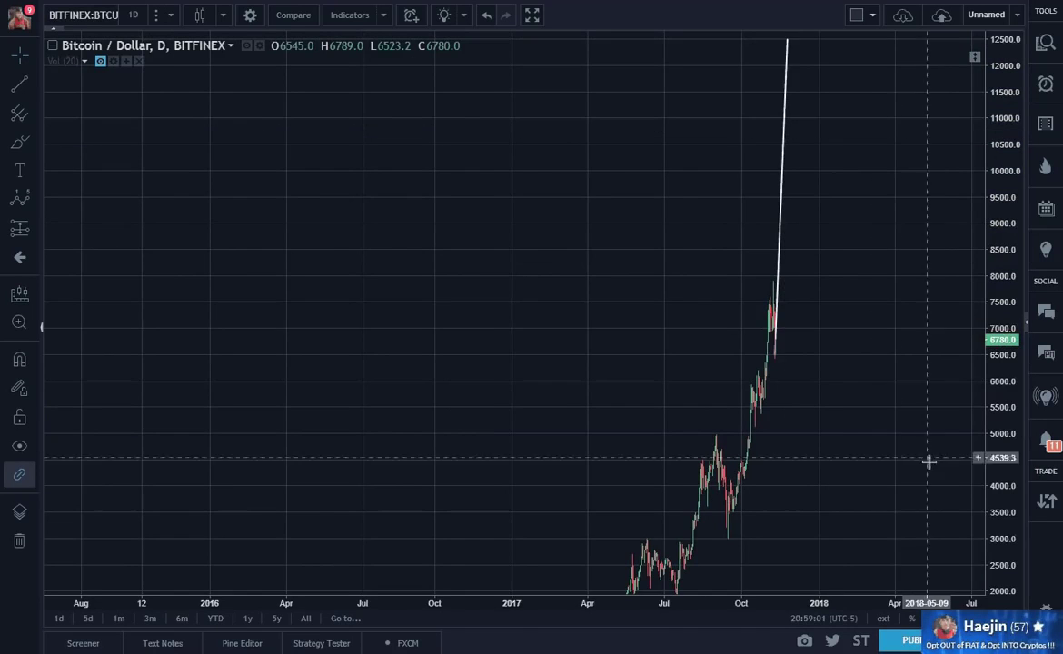
# Step: Examine the steep upward projection against Bitcoin's past price action and delete the trend line
pyautogui.moveTo(930, 533); pyautogui.dragTo(948, 450)
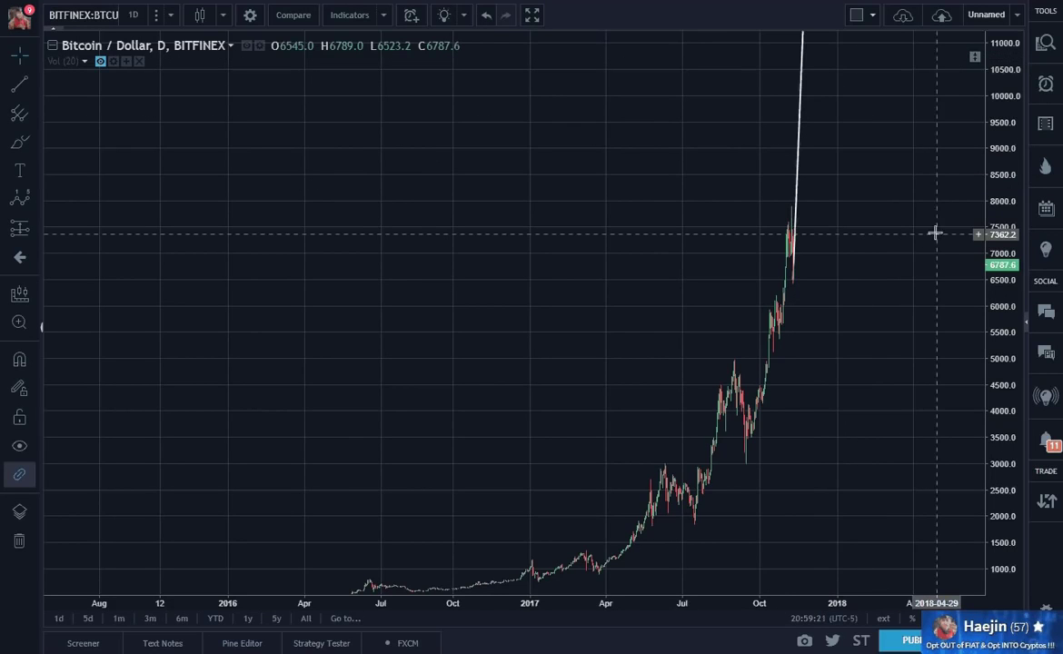
pyautogui.moveTo(923, 221); pyautogui.dragTo(848, 385)
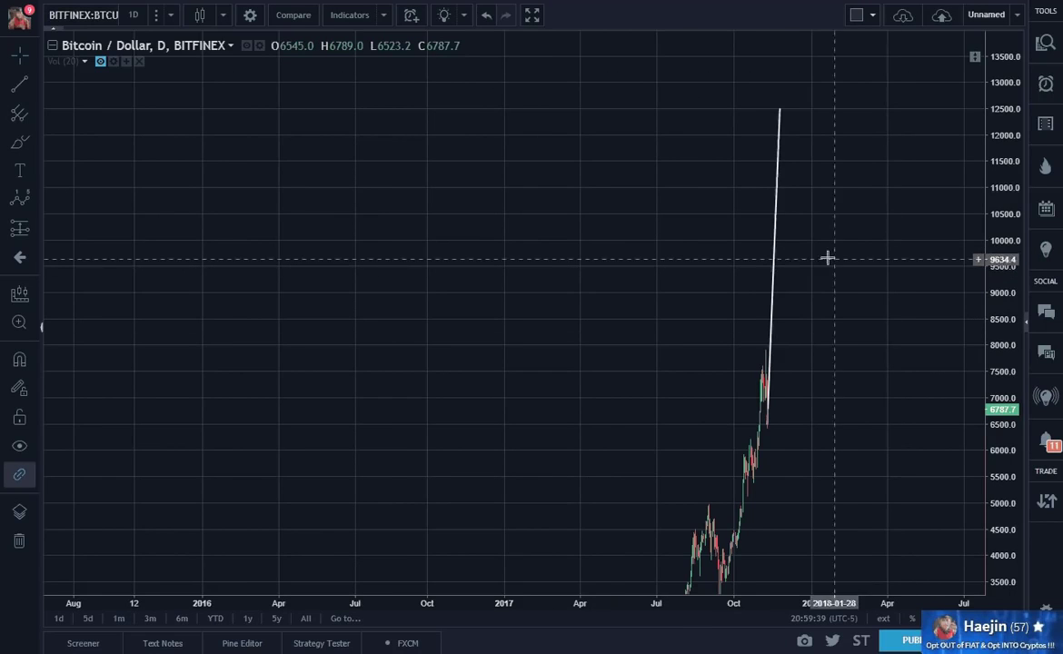
pyautogui.moveTo(854, 356); pyautogui.dragTo(888, 291)
pyautogui.click(808, 212)
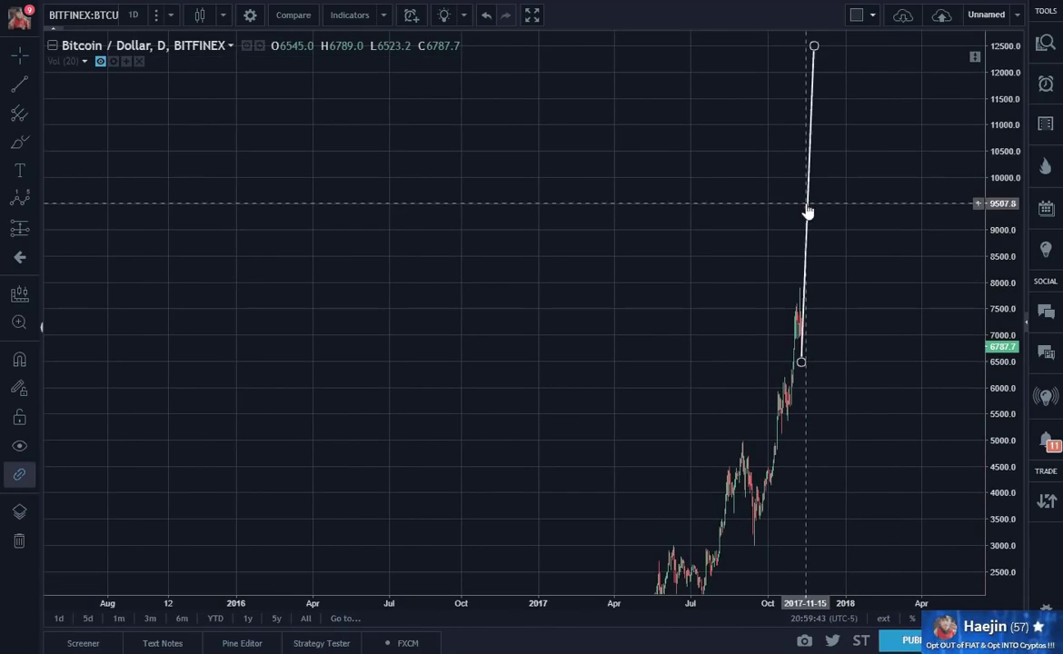
pyautogui.press('Delete')
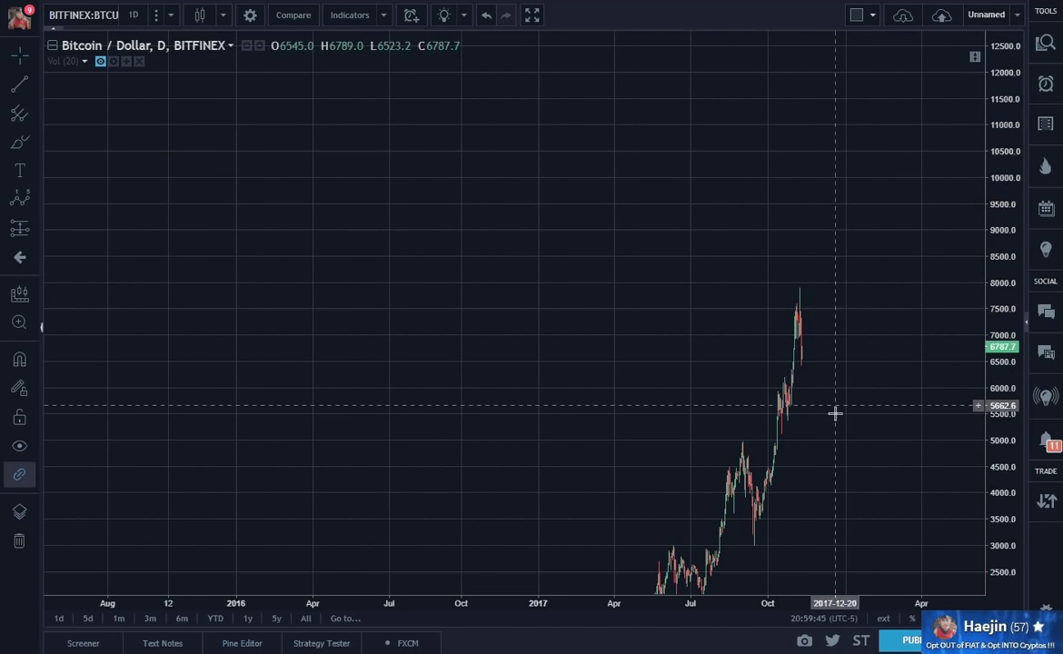
# Step: Draw a descending Elliott impulse from the November peak through about 6088, 6822, 4677 and 5224, and end wave (5) at about 3366
pyautogui.moveTo(835, 415); pyautogui.dragTo(874, 273)
pyautogui.scroll(9, 859, 339)
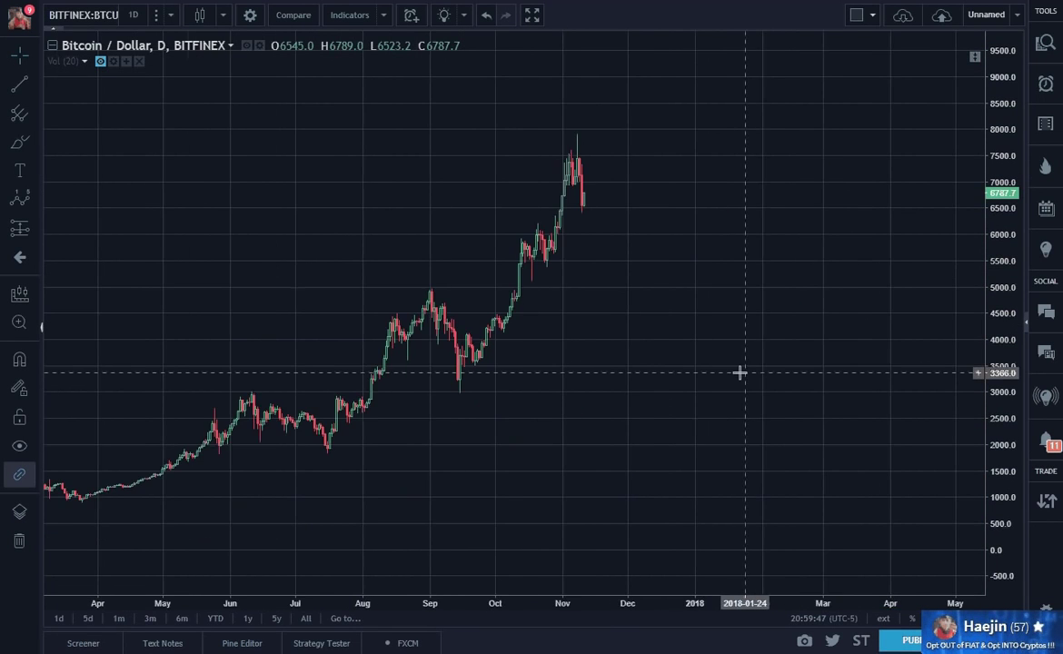
pyautogui.moveTo(676, 375); pyautogui.dragTo(783, 391)
pyautogui.scroll(3, 783, 391)
pyautogui.moveTo(610, 404); pyautogui.dragTo(851, 427)
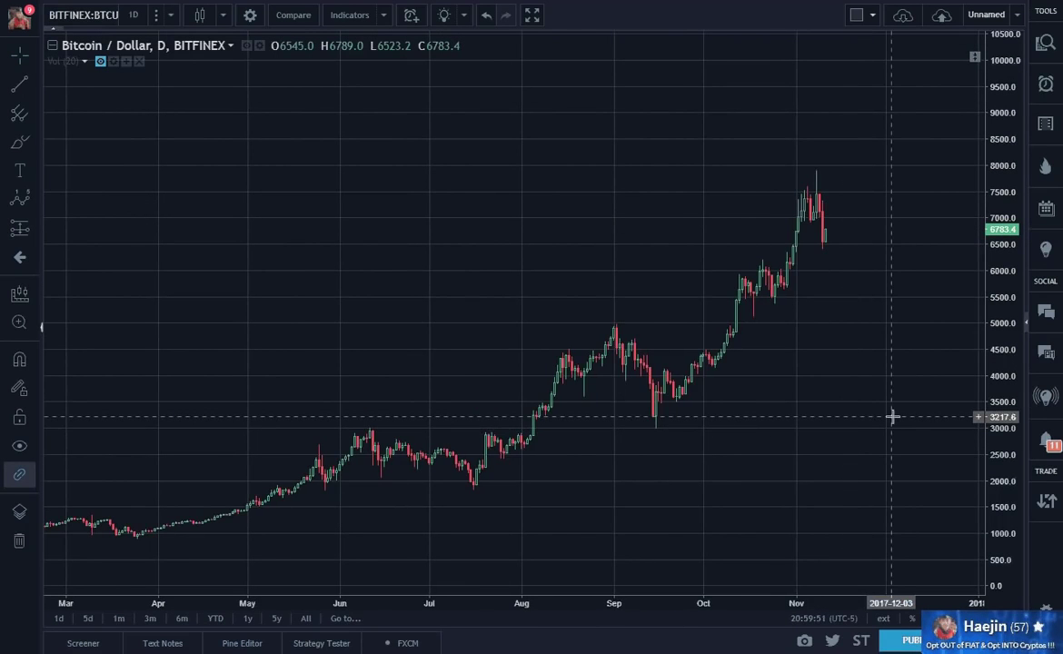
pyautogui.moveTo(892, 417); pyautogui.dragTo(778, 393)
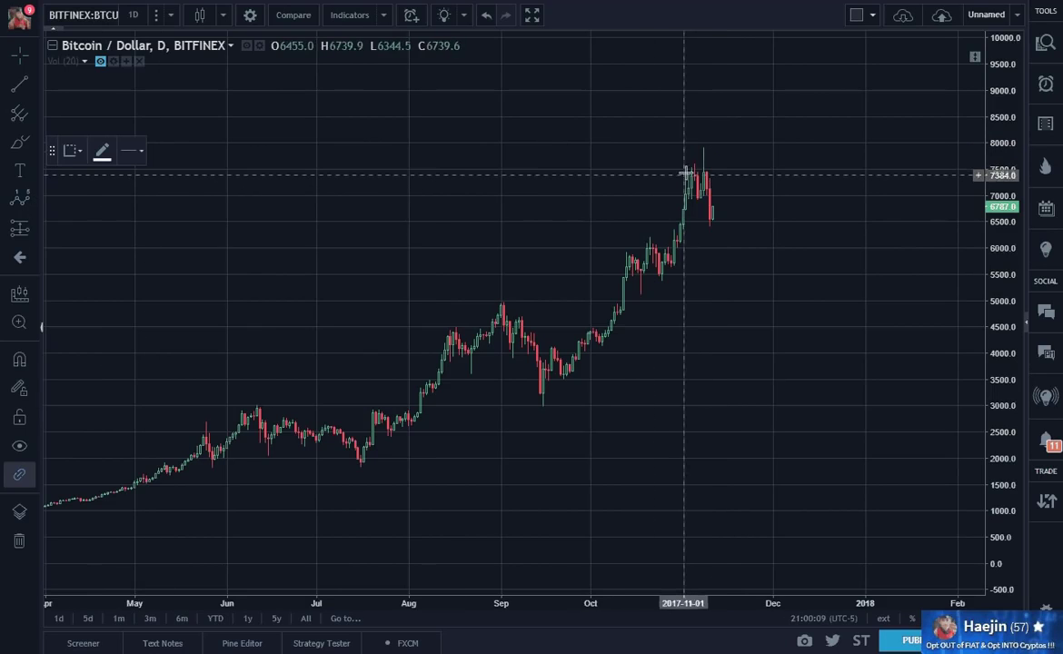
pyautogui.click(704, 148)
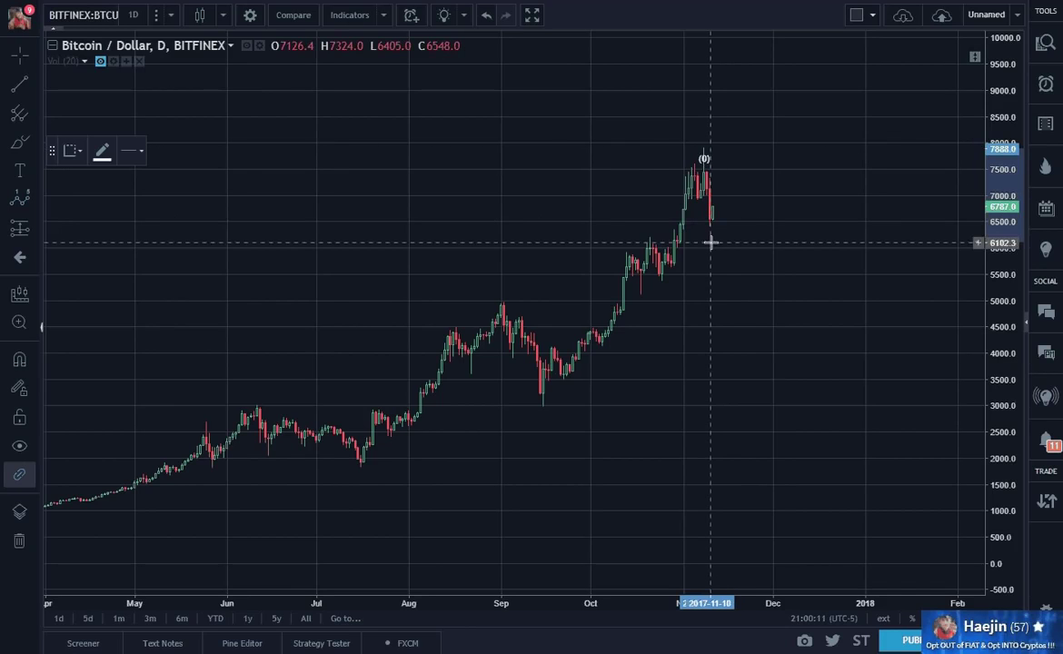
pyautogui.click(734, 205)
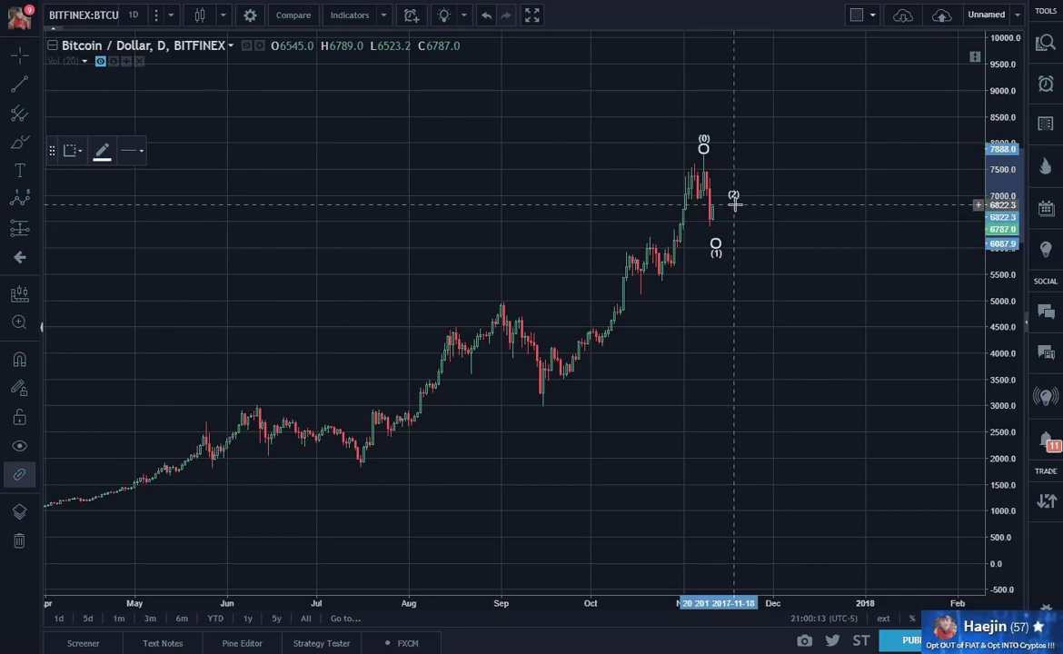
pyautogui.click(760, 318)
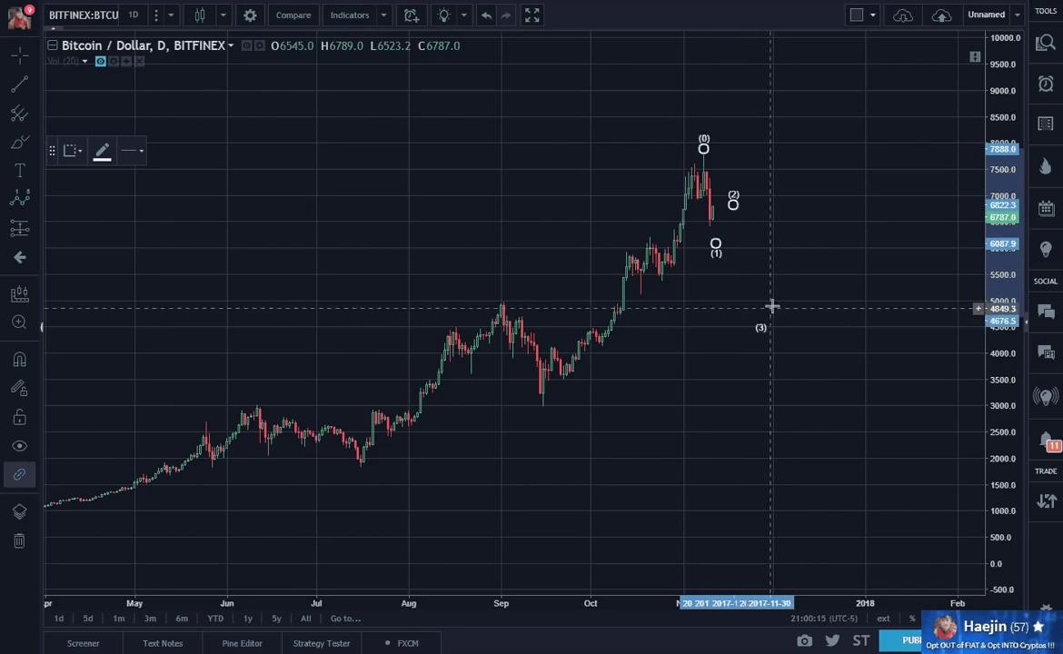
pyautogui.click(784, 294)
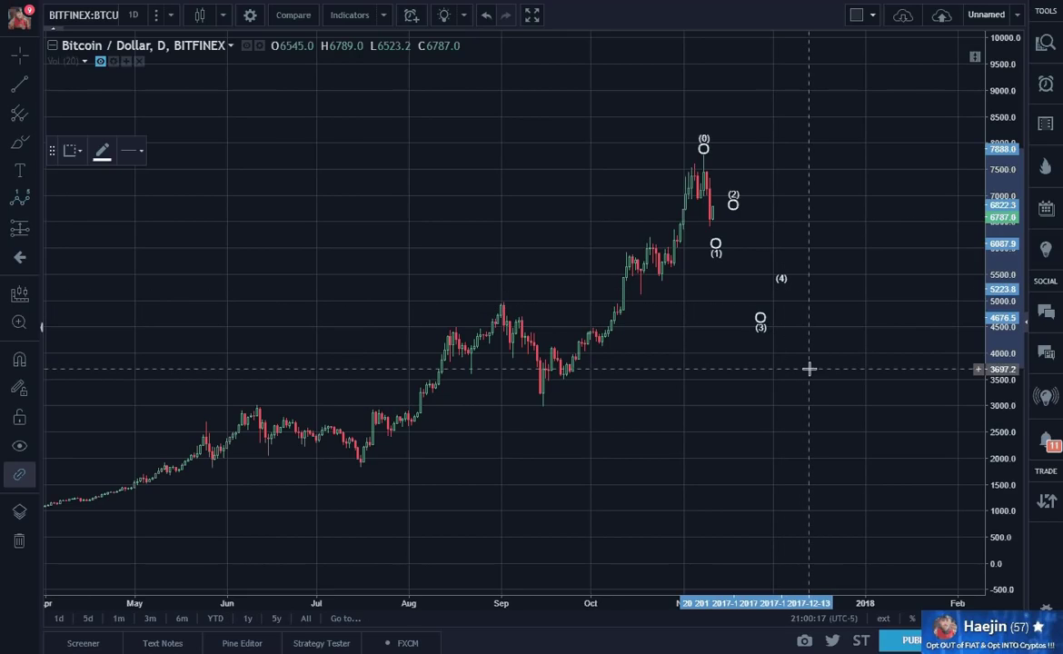
pyautogui.doubleClick(811, 376)
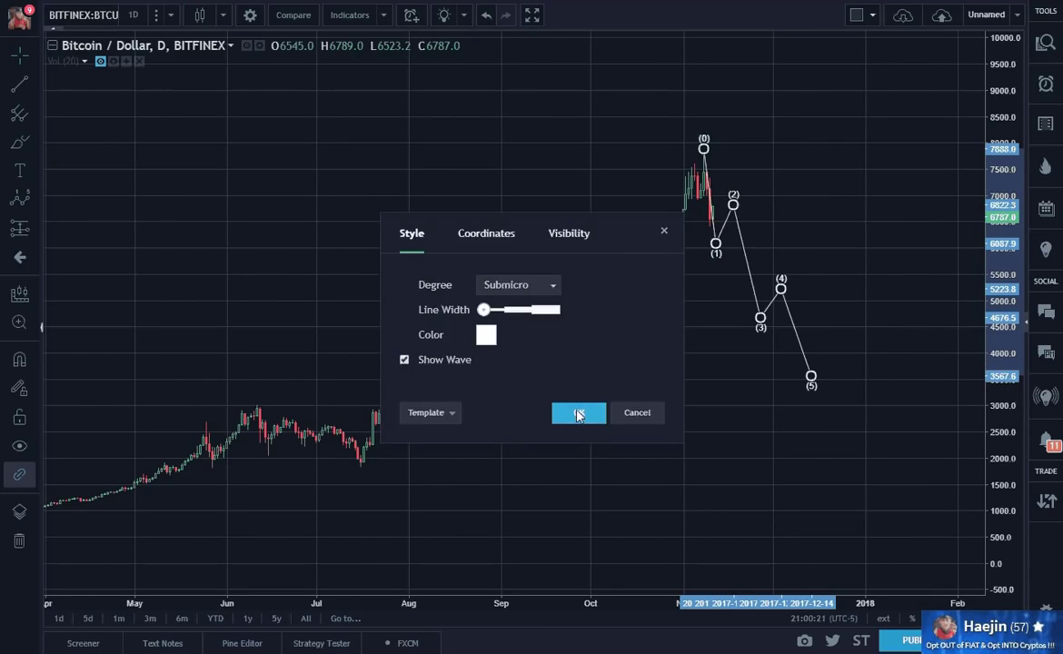
pyautogui.click(578, 414)
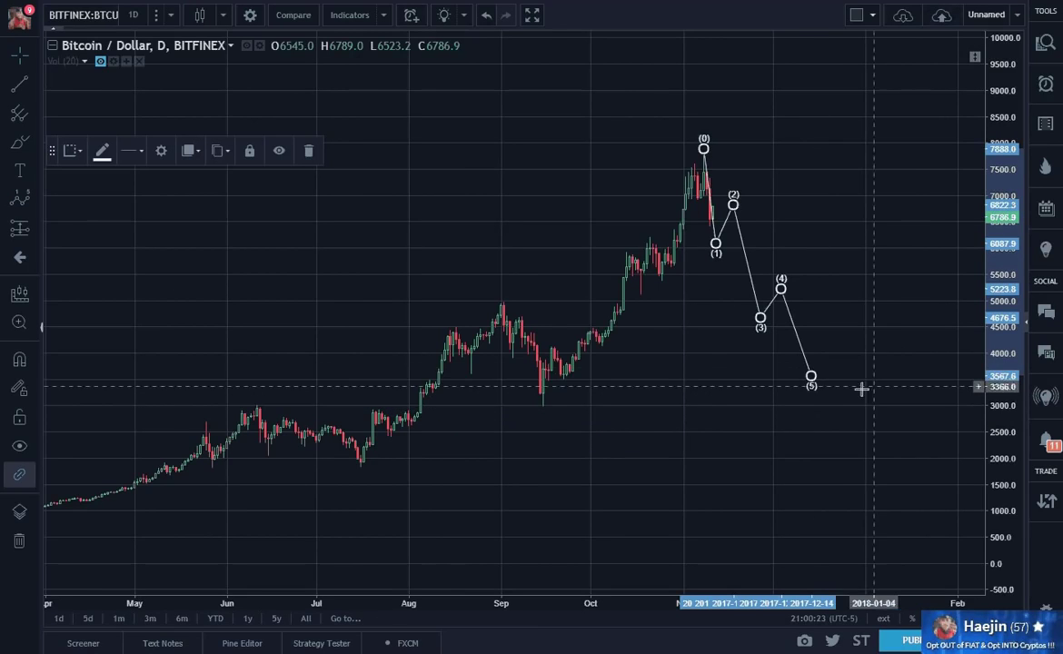
pyautogui.moveTo(811, 378); pyautogui.dragTo(809, 387)
pyautogui.click(854, 380)
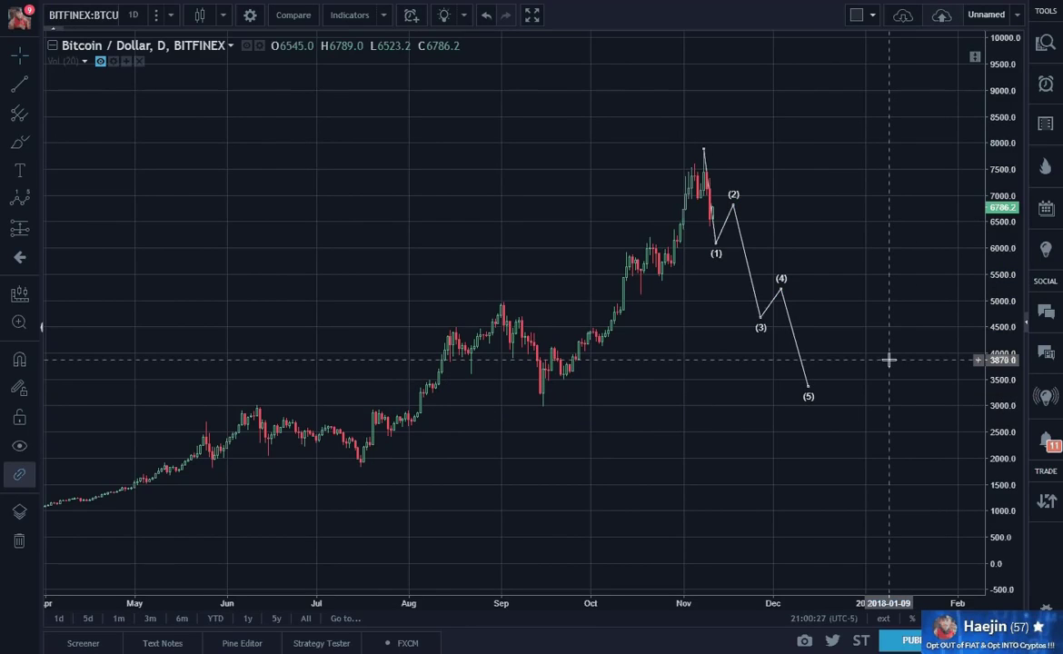
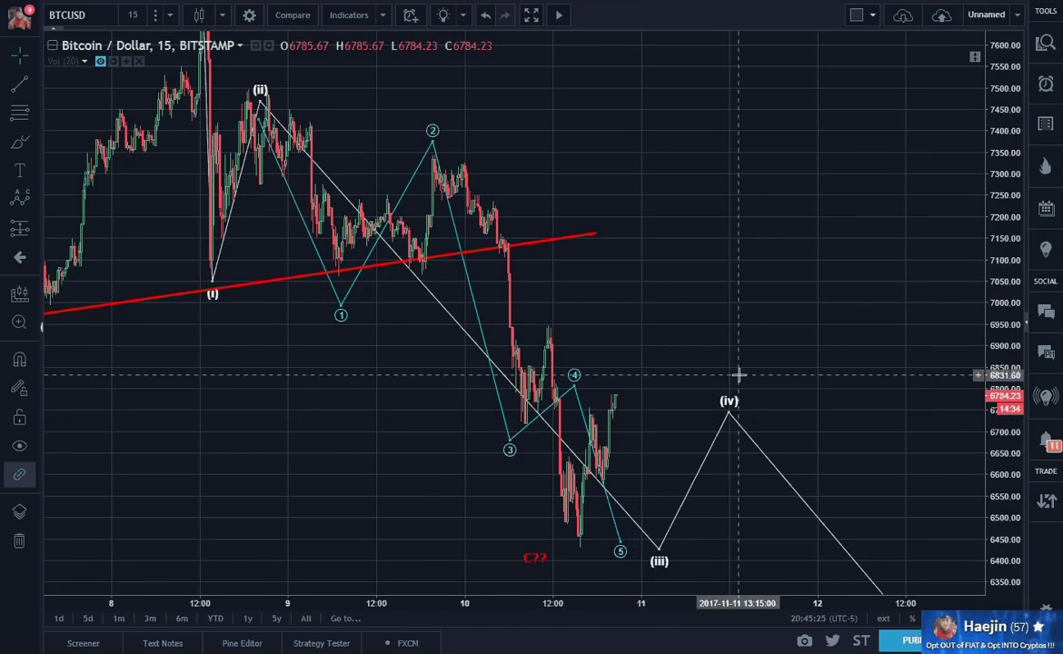
# Step: On the 15-minute BITSTAMP BTCUSD chart, draw an ABC correction from about 6447 with A at 6791, B at 6641 and C at 6874
pyautogui.moveTo(633, 482); pyautogui.dragTo(632, 446)
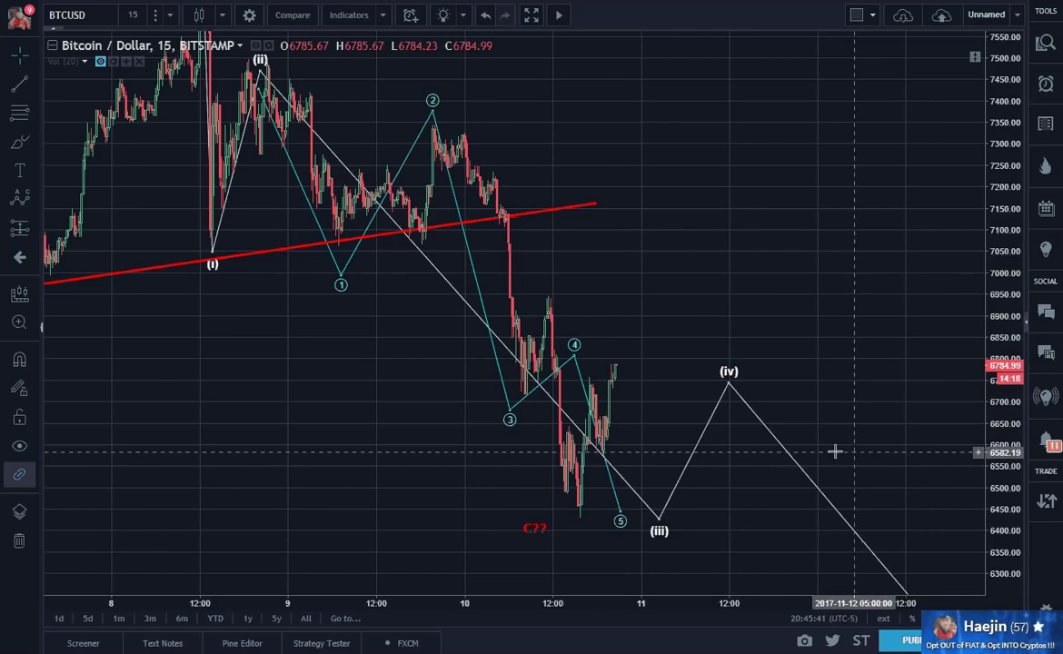
pyautogui.moveTo(663, 332); pyautogui.dragTo(752, 380)
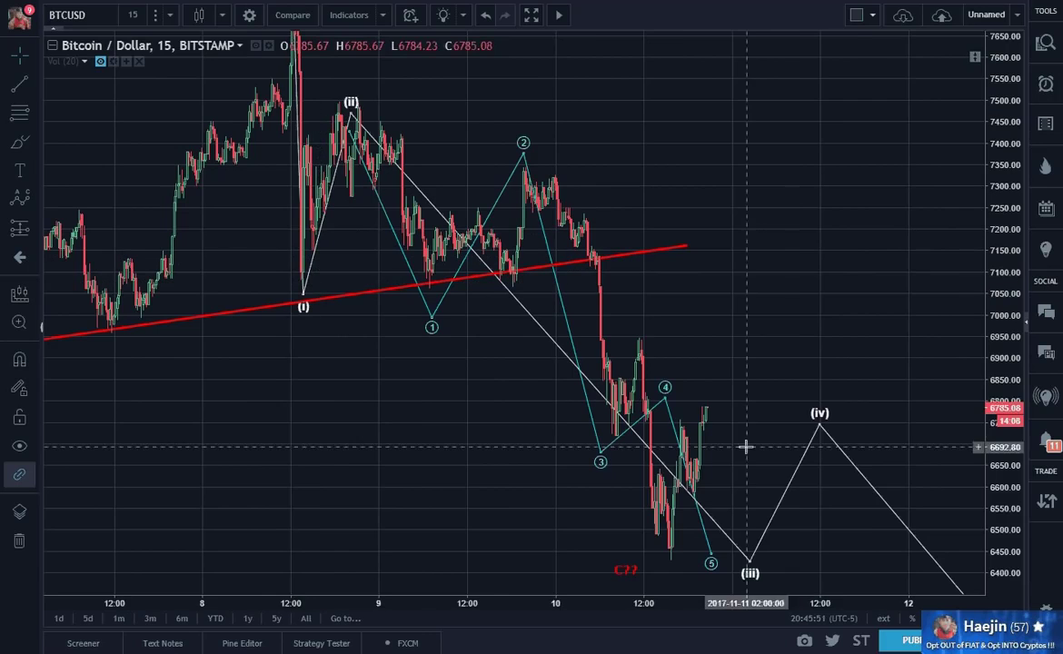
pyautogui.moveTo(745, 445); pyautogui.dragTo(693, 412)
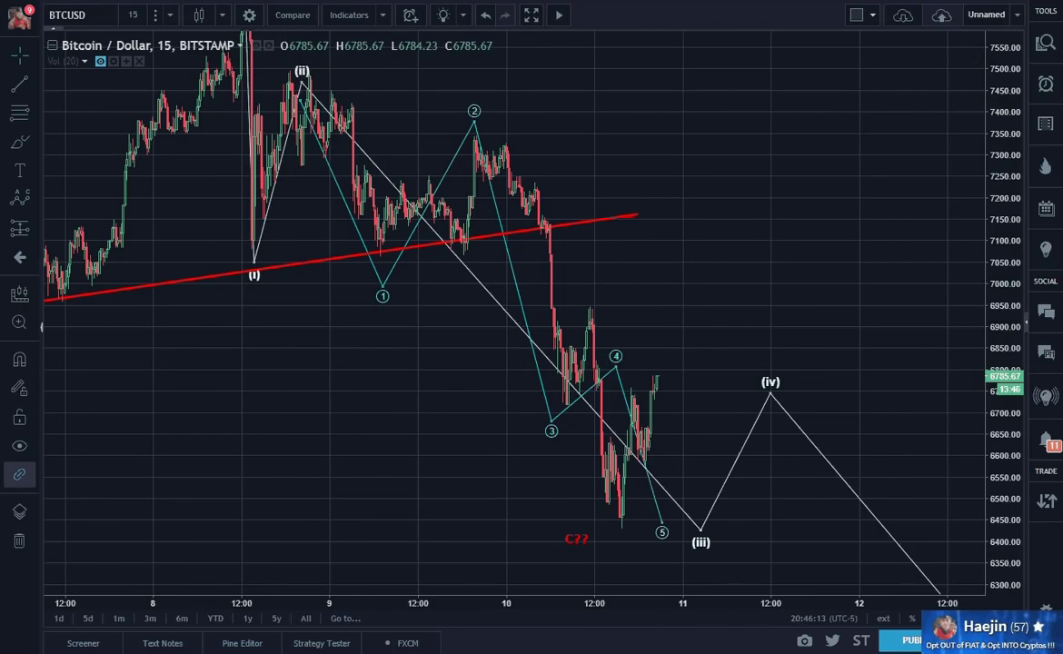
pyautogui.click(618, 522)
pyautogui.click(656, 372)
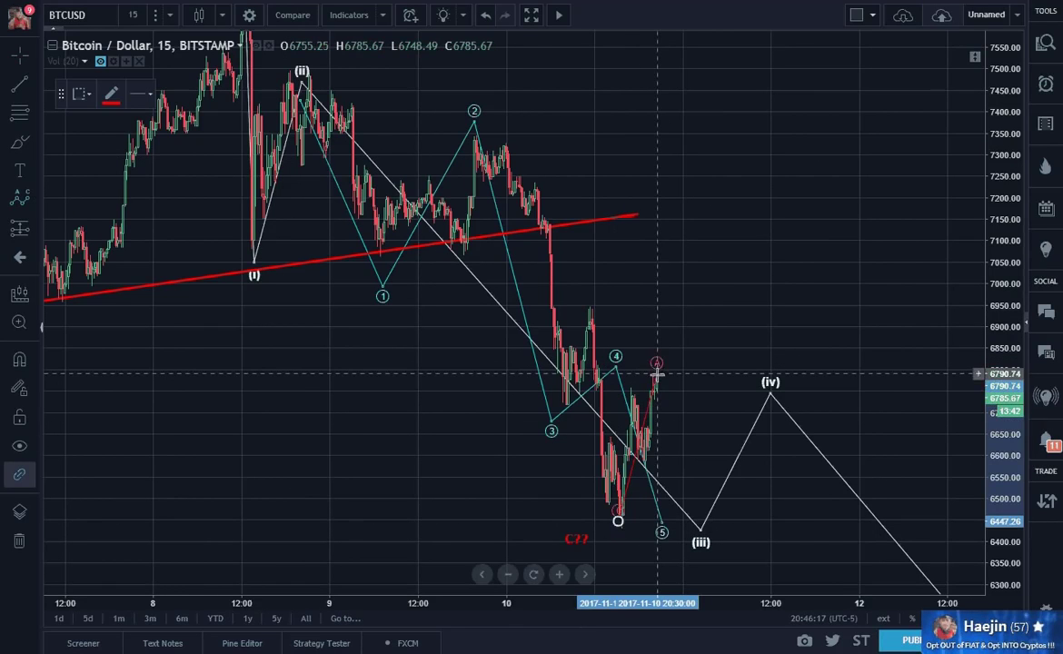
pyautogui.click(679, 439)
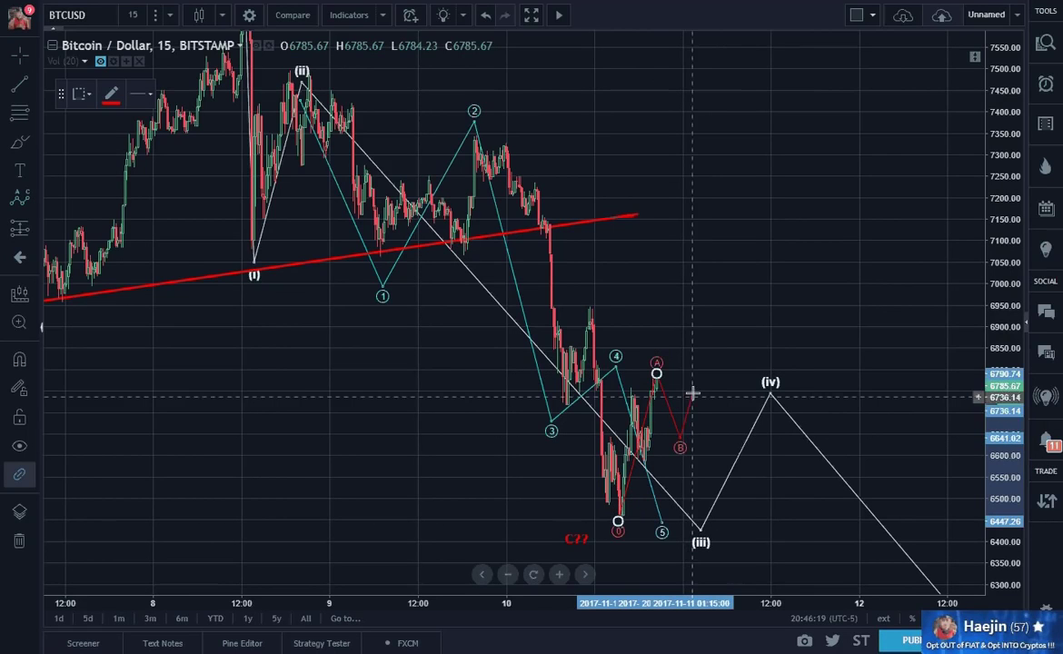
pyautogui.click(718, 338)
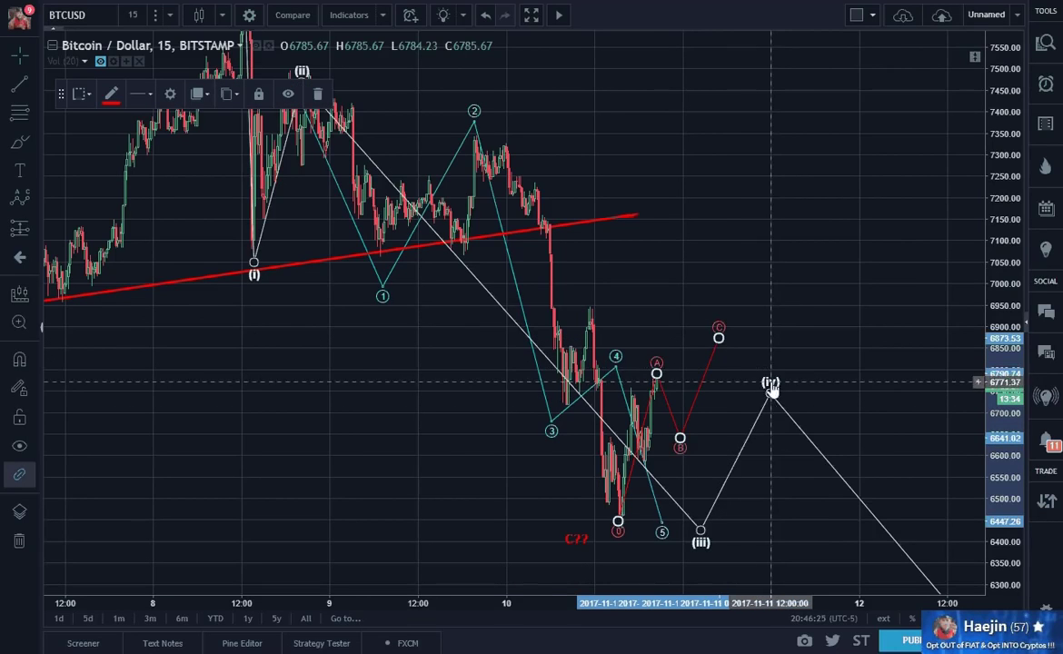
# Step: Move white wave (iv) to about 6944 and wave (iii) to about 6349, and teal wave 5 to about 6424
pyautogui.moveTo(770, 386); pyautogui.dragTo(724, 307)
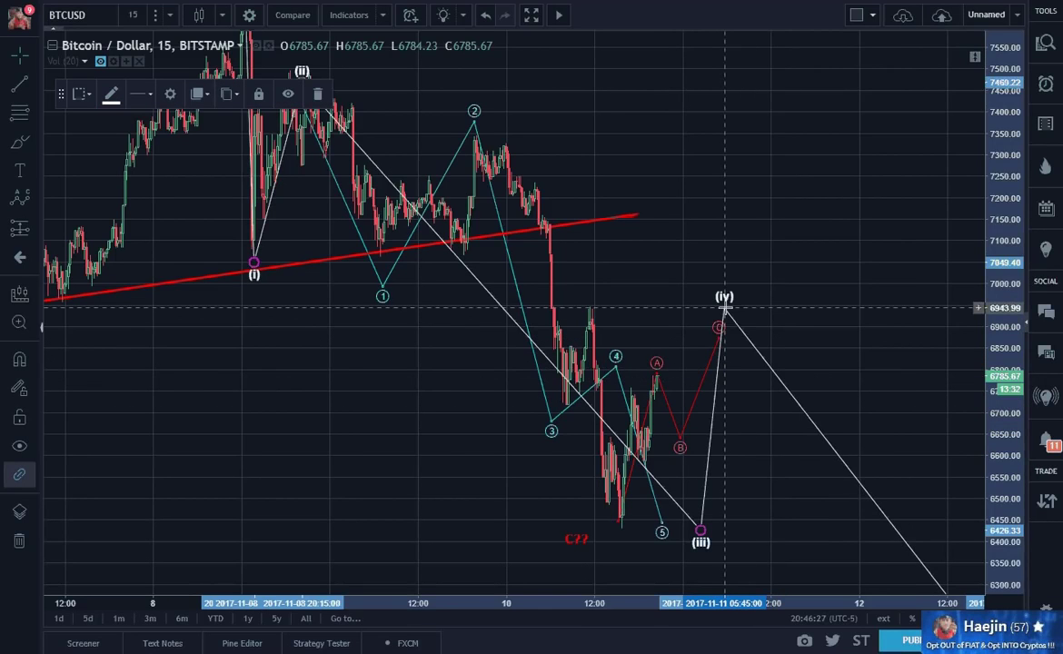
pyautogui.moveTo(701, 530); pyautogui.dragTo(629, 563)
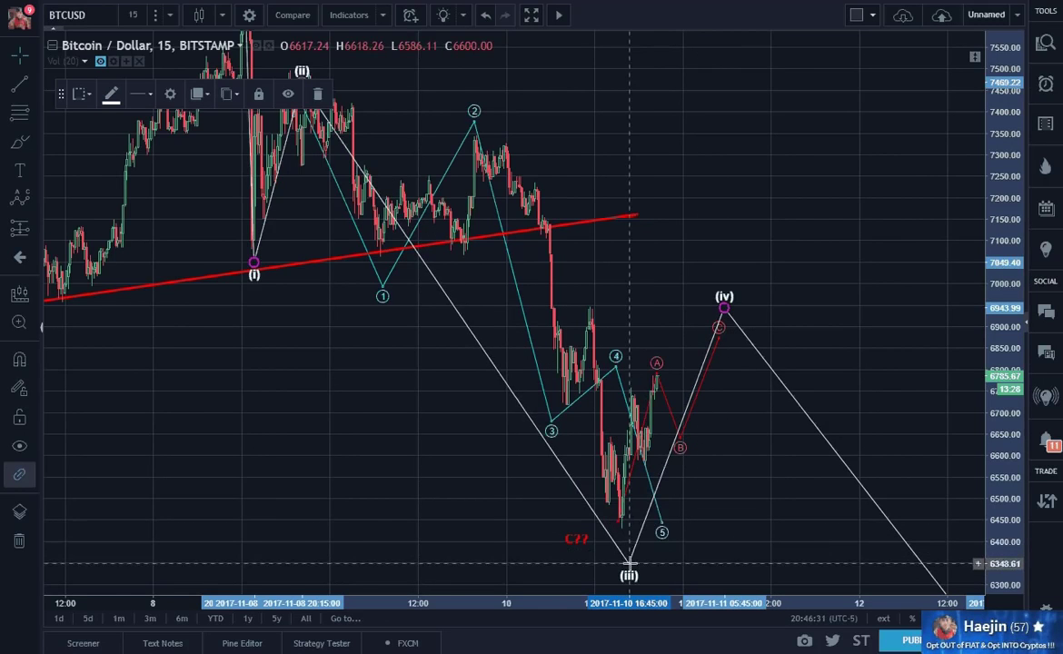
pyautogui.moveTo(662, 529); pyautogui.dragTo(624, 532)
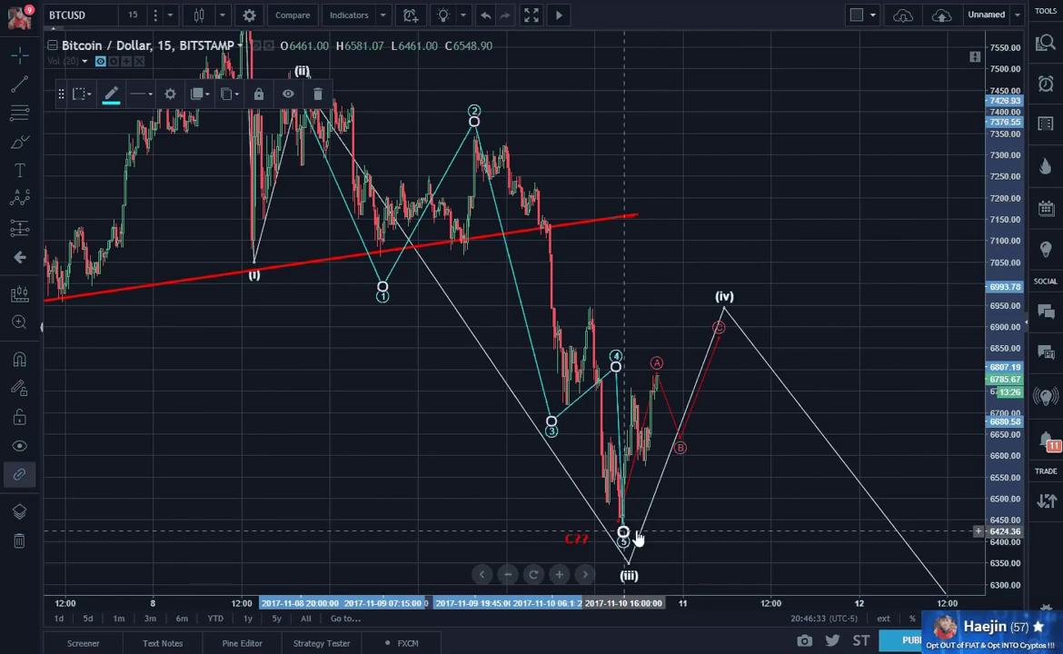
# Step: Examine the ABC correction, the wave (iii) low and the projected wave (iv) at several zoom levels on the 15-minute Bitcoin chart
pyautogui.click(714, 528)
pyautogui.scroll(-2, 762, 482)
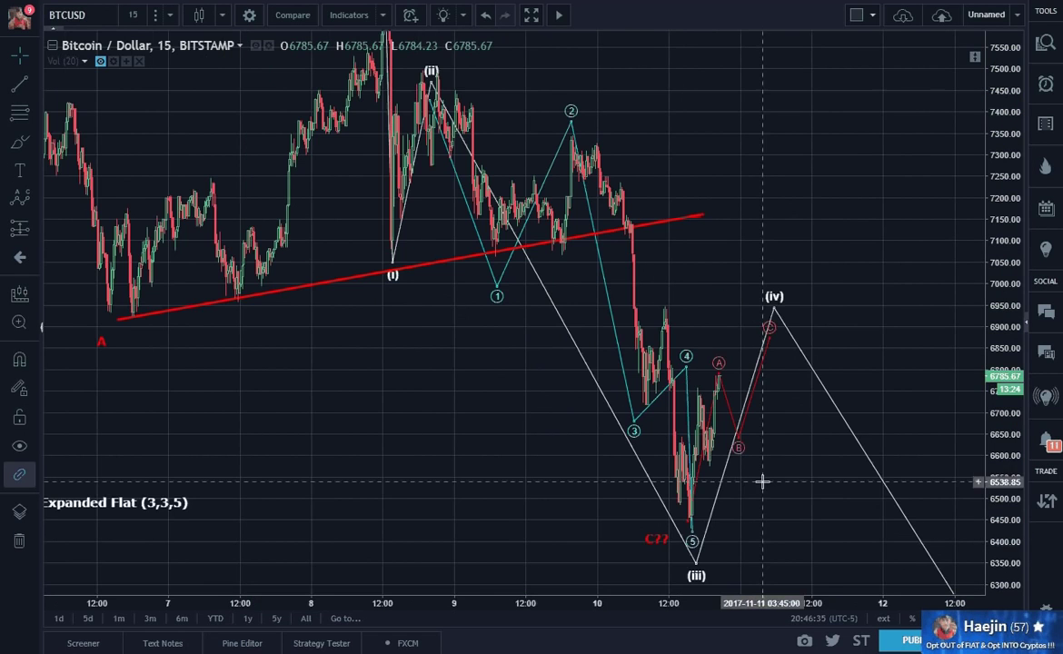
pyautogui.moveTo(774, 479); pyautogui.dragTo(710, 387)
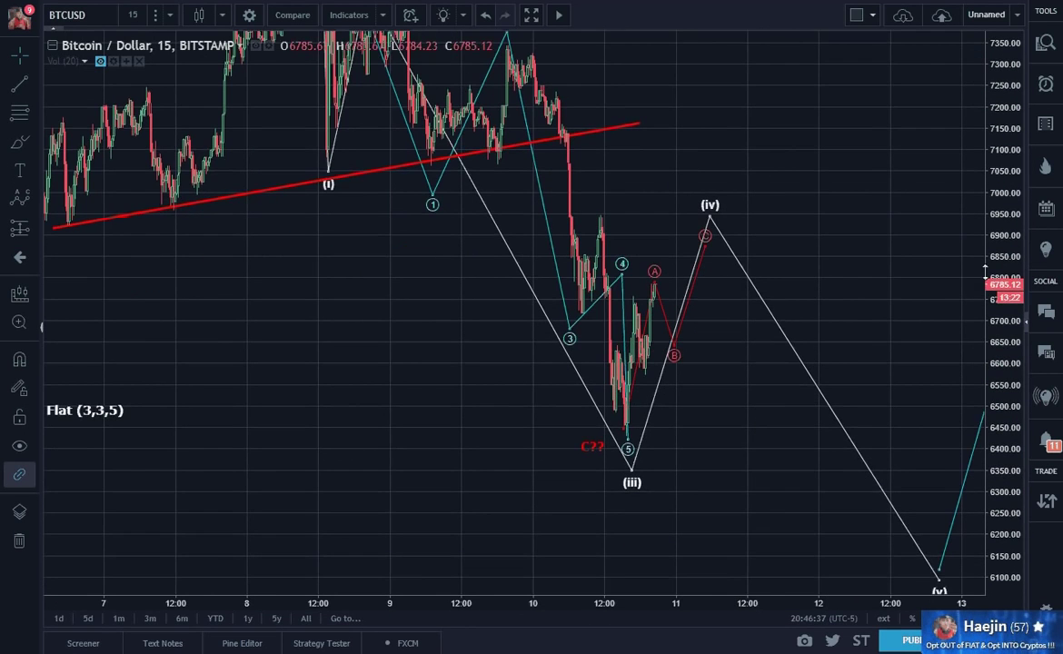
pyautogui.moveTo(986, 271); pyautogui.dragTo(988, 339)
pyautogui.scroll(-3, 918, 354)
pyautogui.moveTo(820, 420); pyautogui.dragTo(719, 503)
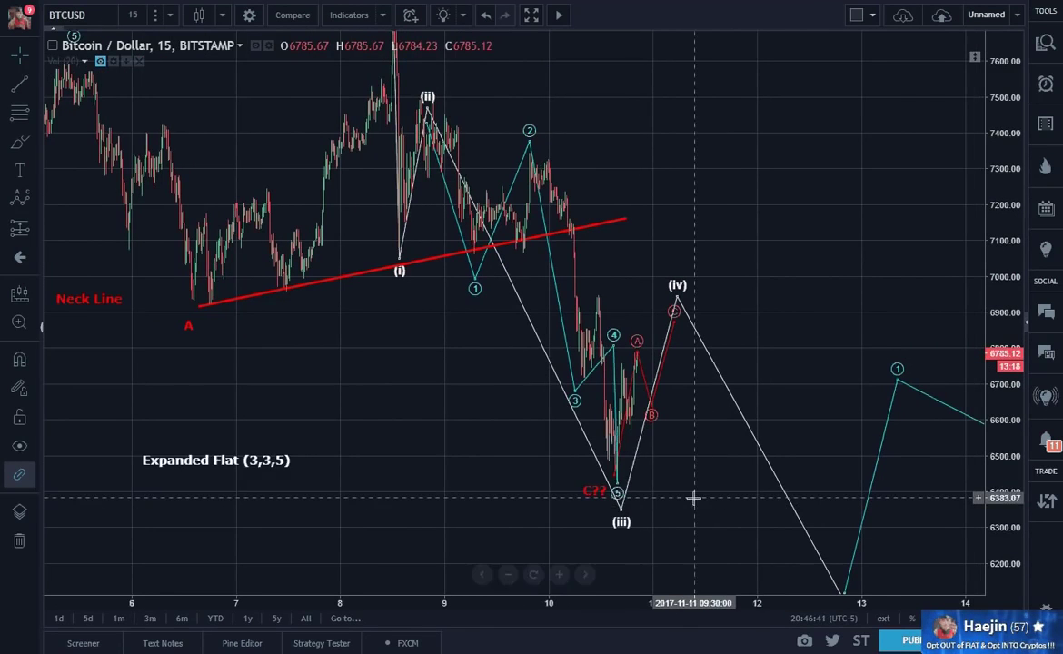
pyautogui.scroll(4, 734, 482)
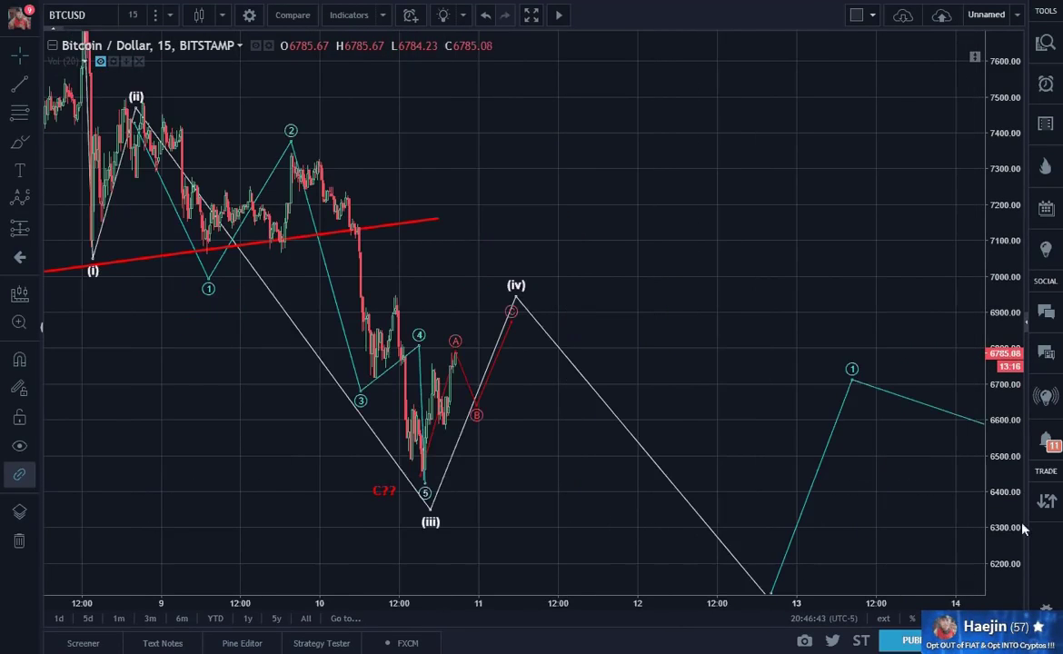
pyautogui.moveTo(1008, 522); pyautogui.dragTo(996, 429)
pyautogui.scroll(5, 654, 435)
pyautogui.moveTo(522, 419); pyautogui.dragTo(1056, 330)
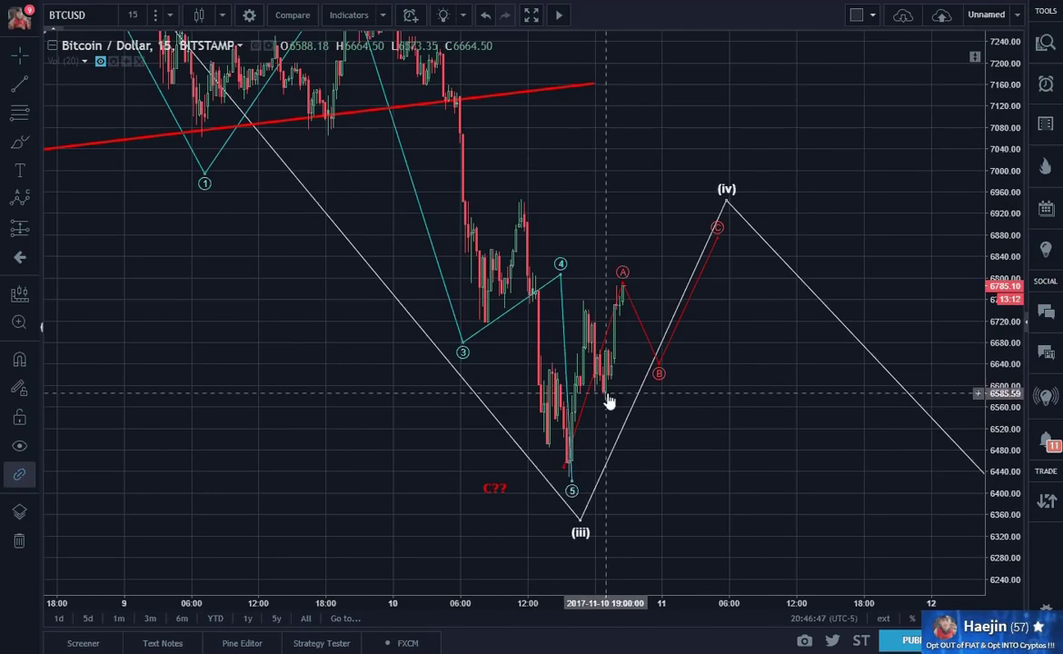
pyautogui.click(618, 295)
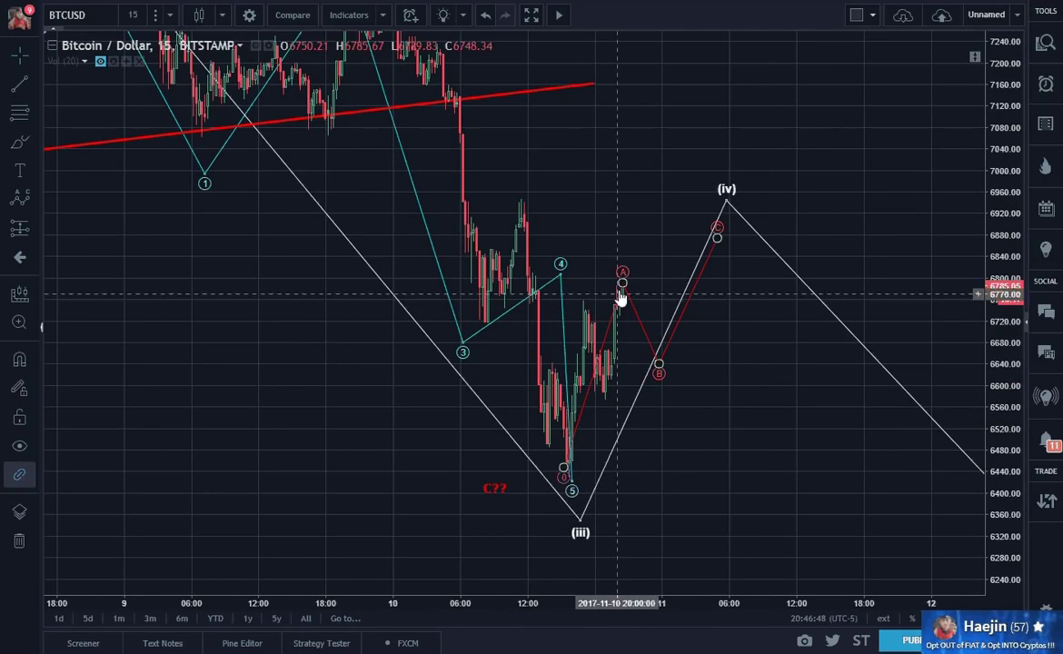
# Step: Show the MACD pane below the price chart and rescale it so both recent troughs fit in view
pyautogui.doubleClick(836, 415)
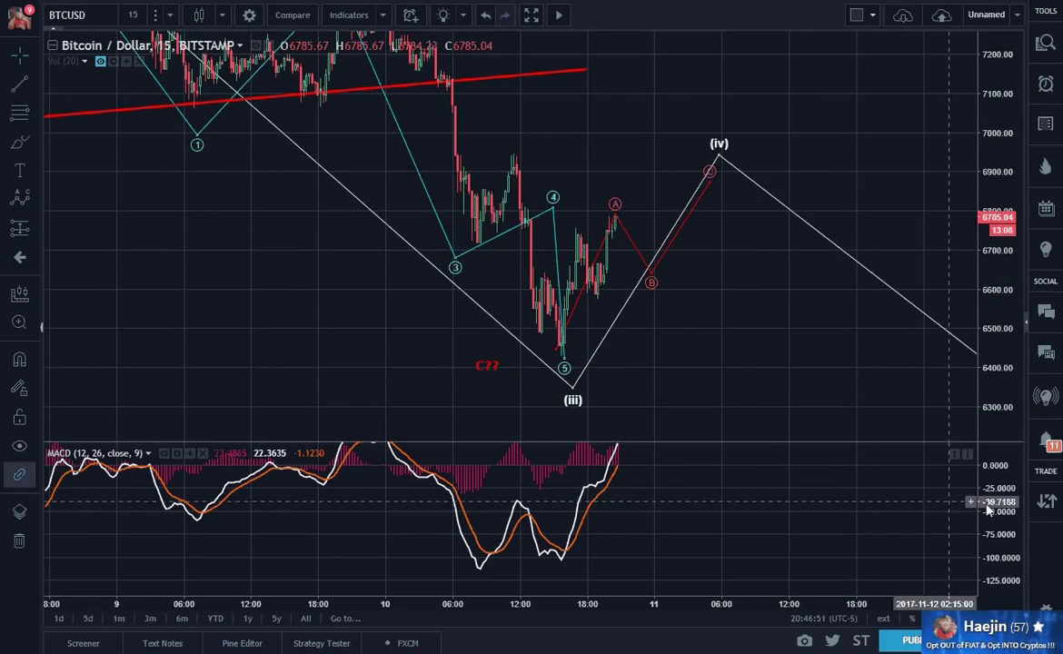
pyautogui.moveTo(1006, 493); pyautogui.dragTo(1003, 518)
pyautogui.moveTo(866, 523); pyautogui.dragTo(863, 542)
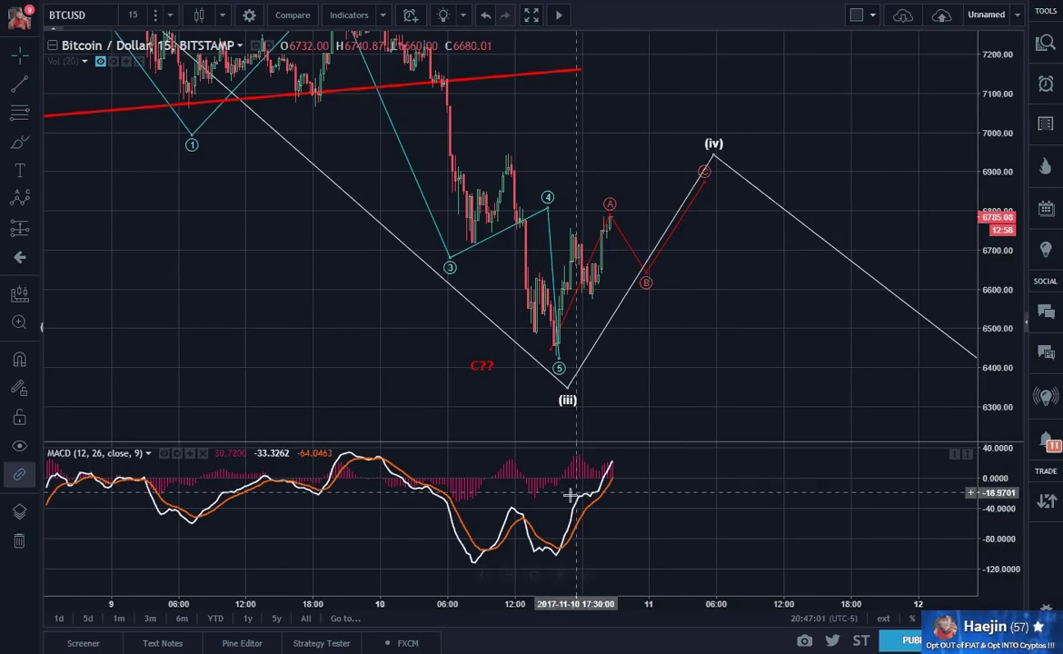
# Step: Mark the divergence with red trend arrows under the MACD troughs from about -117 to -98 and under the price lows from about 6738 to 6371
pyautogui.click(19, 87)
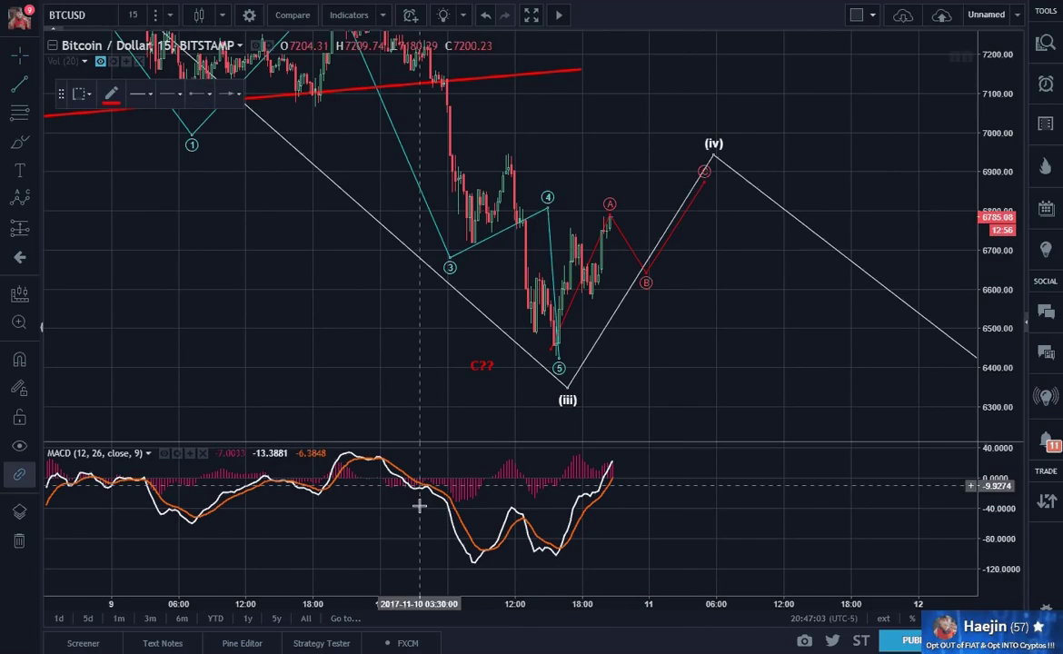
pyautogui.click(458, 565)
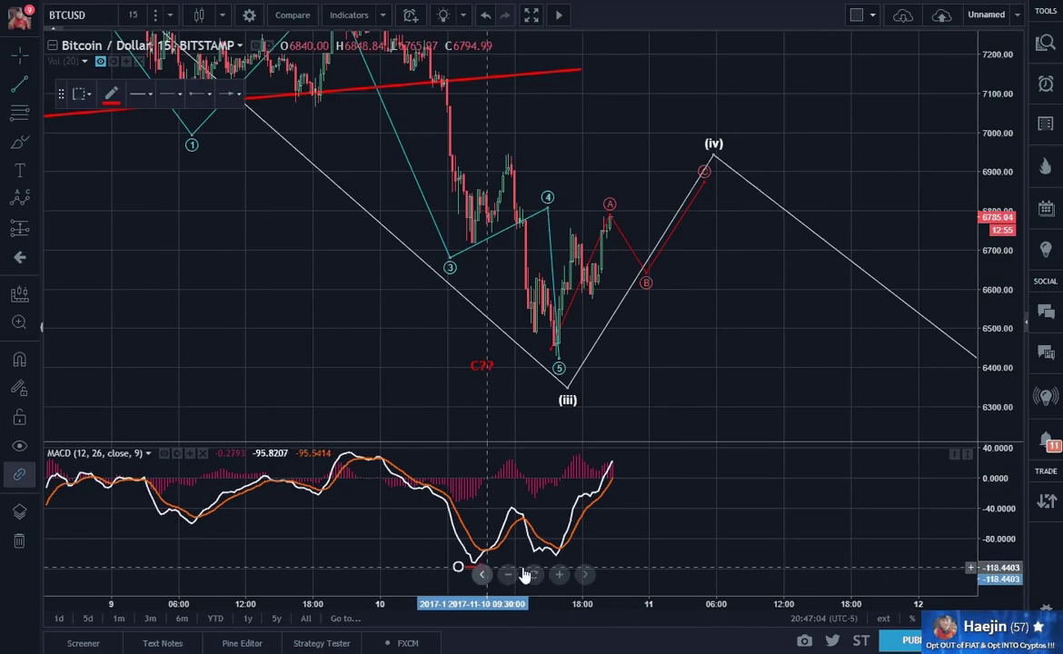
pyautogui.click(591, 552)
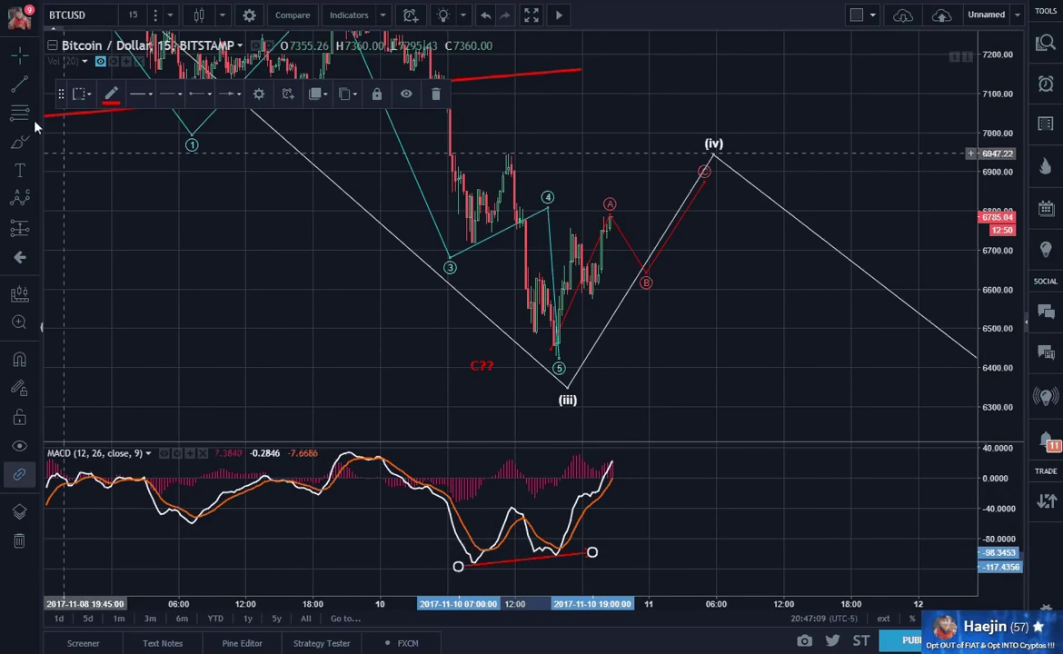
pyautogui.click(19, 89)
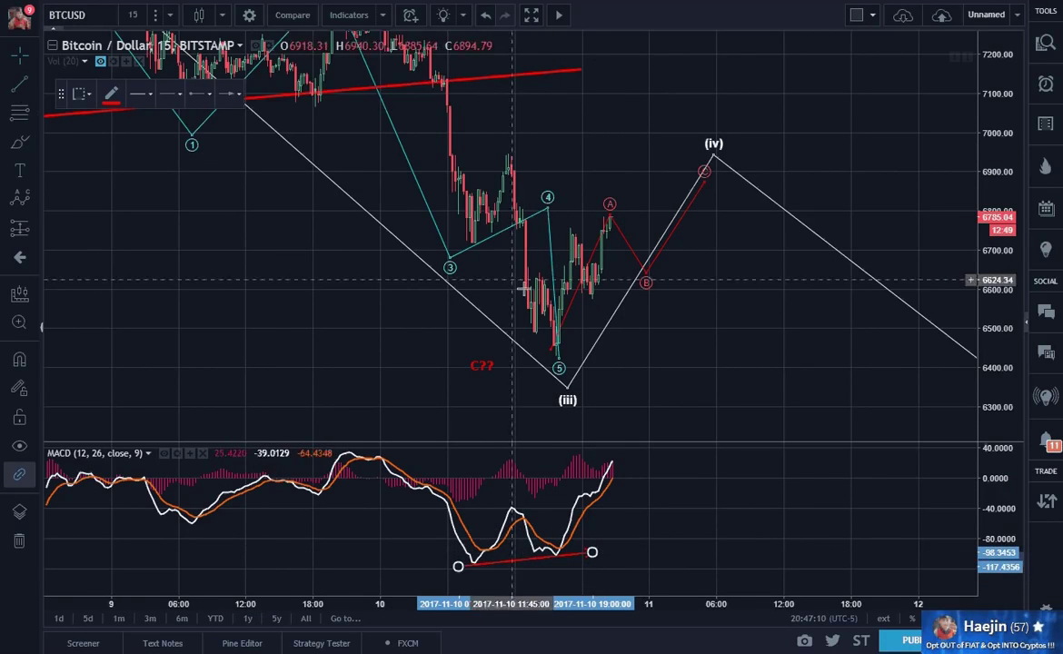
pyautogui.click(460, 235)
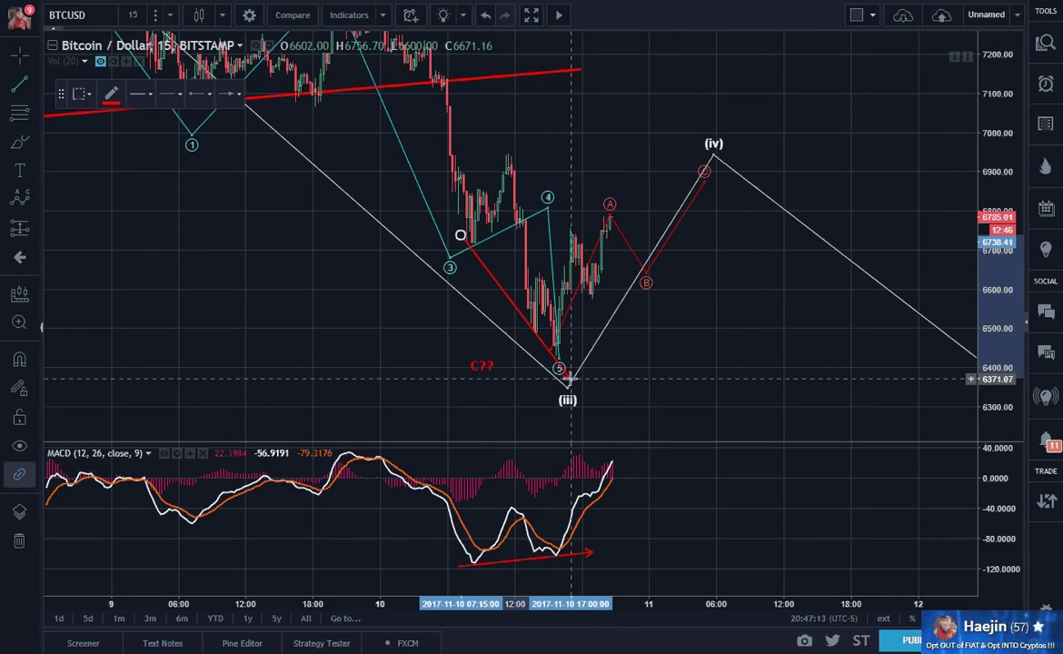
pyautogui.click(568, 377)
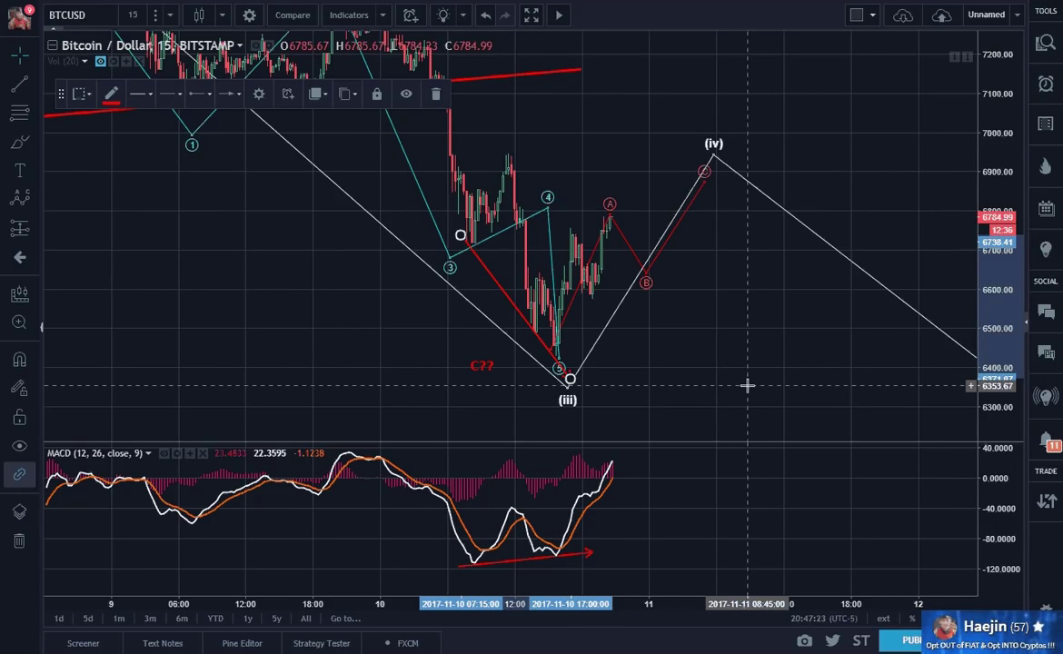
# Step: Delete the red divergence lines from the price chart and the MACD pane
pyautogui.press('Delete')
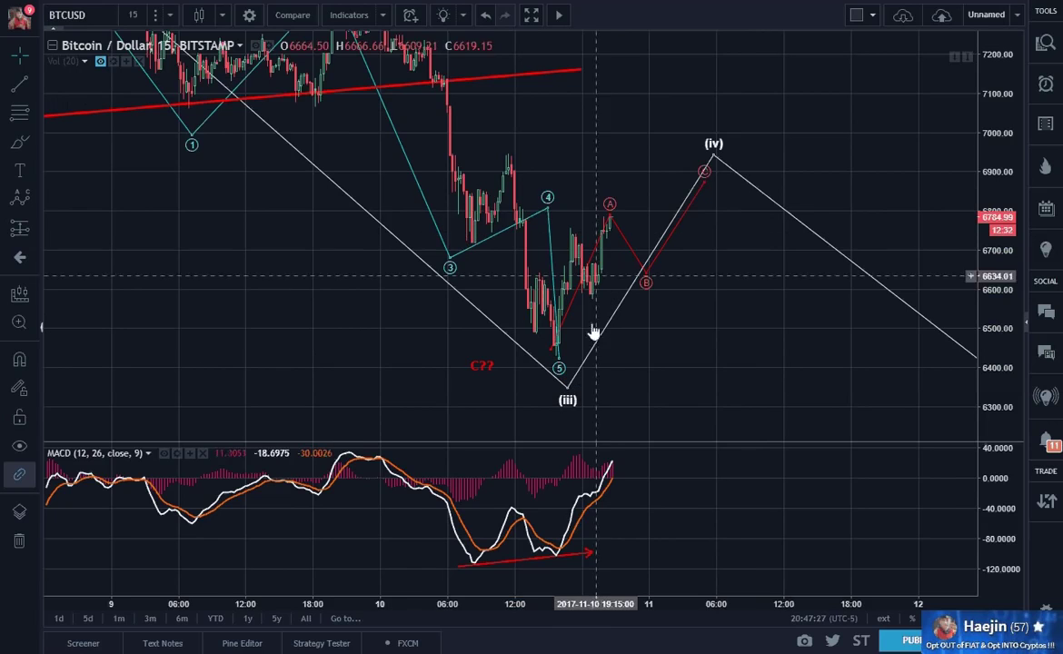
pyautogui.click(588, 552)
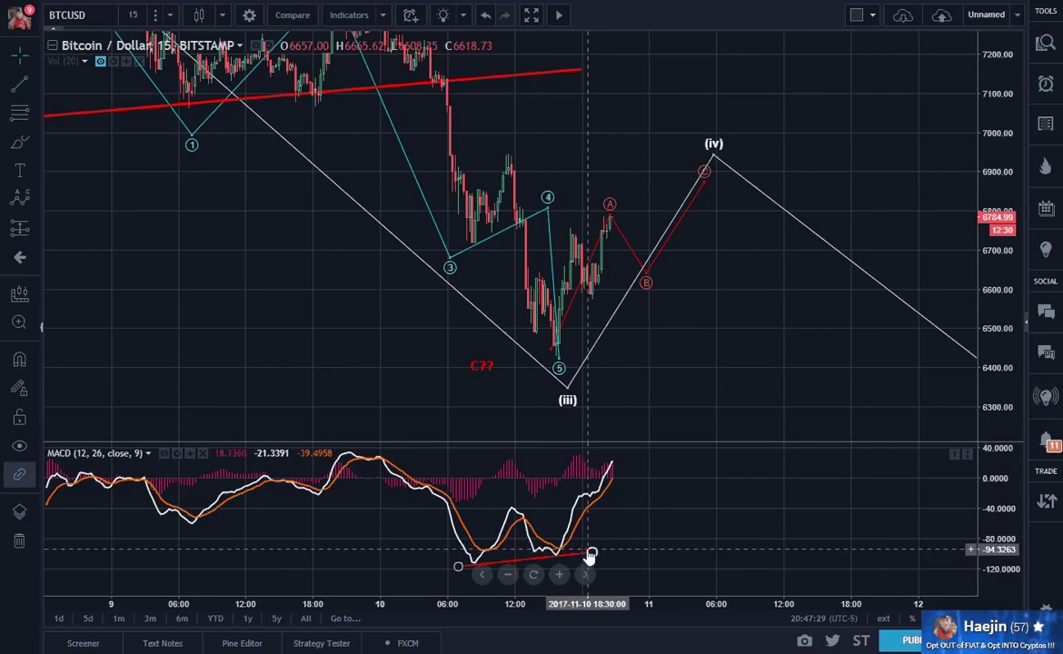
pyautogui.press('Delete')
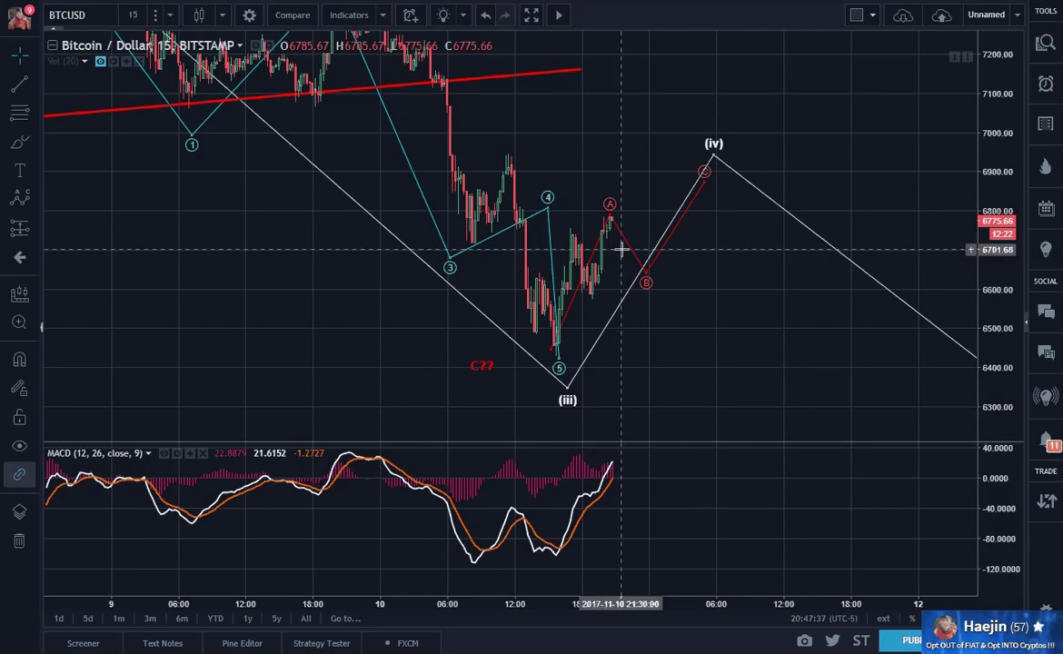
# Step: Move the red ABC correction aside and draw an Elliott impulse from about 6456 through 6748, 6603, 6939 and 6876 to about 7210
pyautogui.moveTo(627, 246); pyautogui.dragTo(696, 296)
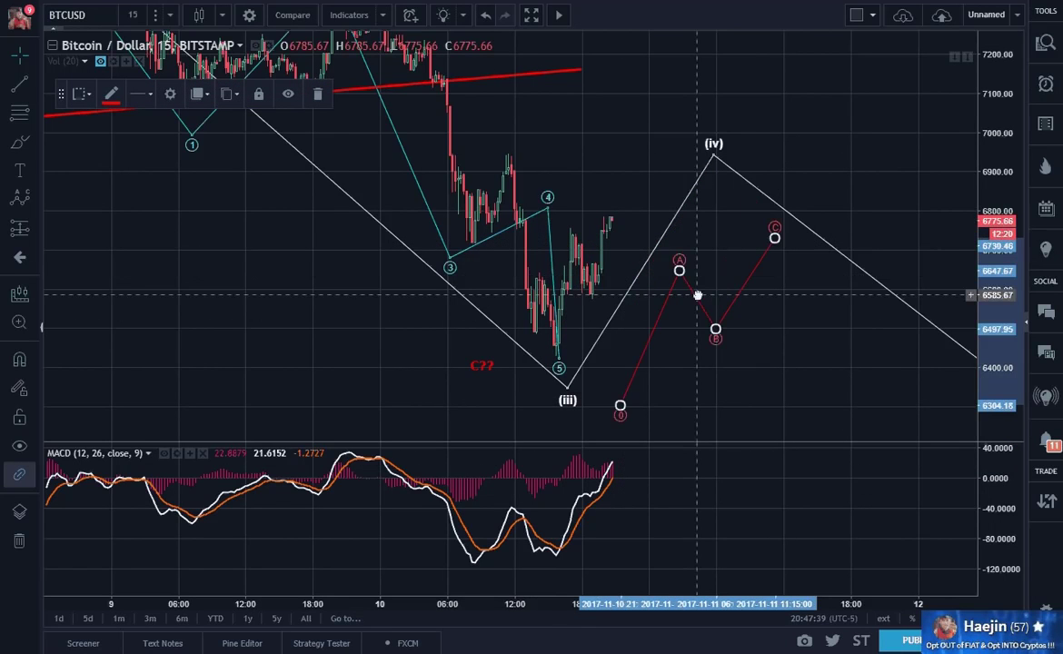
pyautogui.click(32, 207)
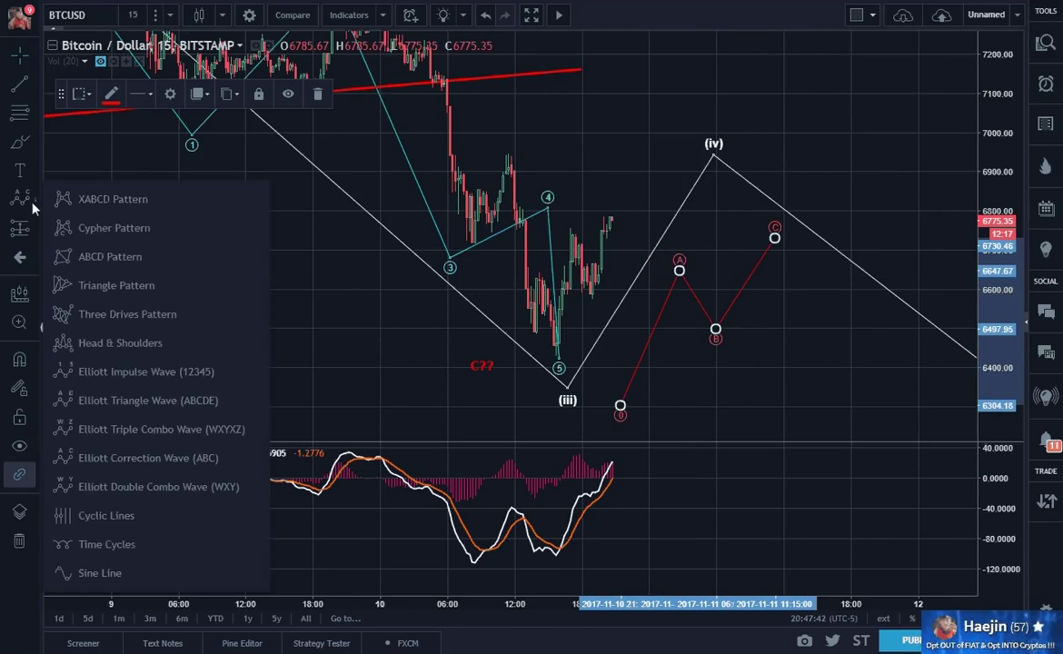
pyautogui.click(89, 376)
pyautogui.click(557, 346)
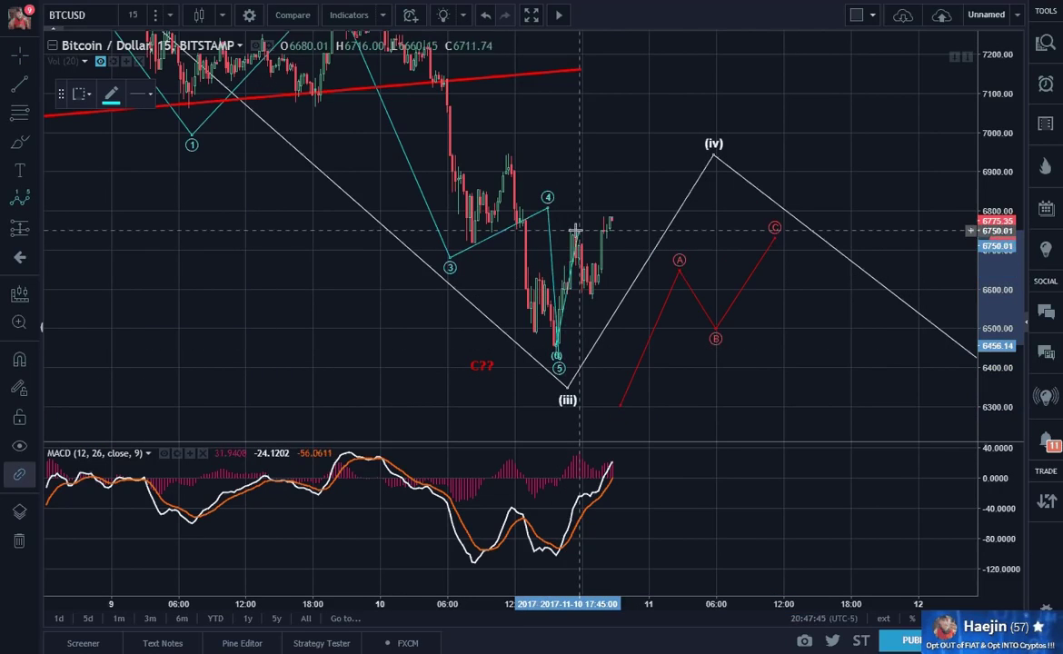
pyautogui.click(573, 232)
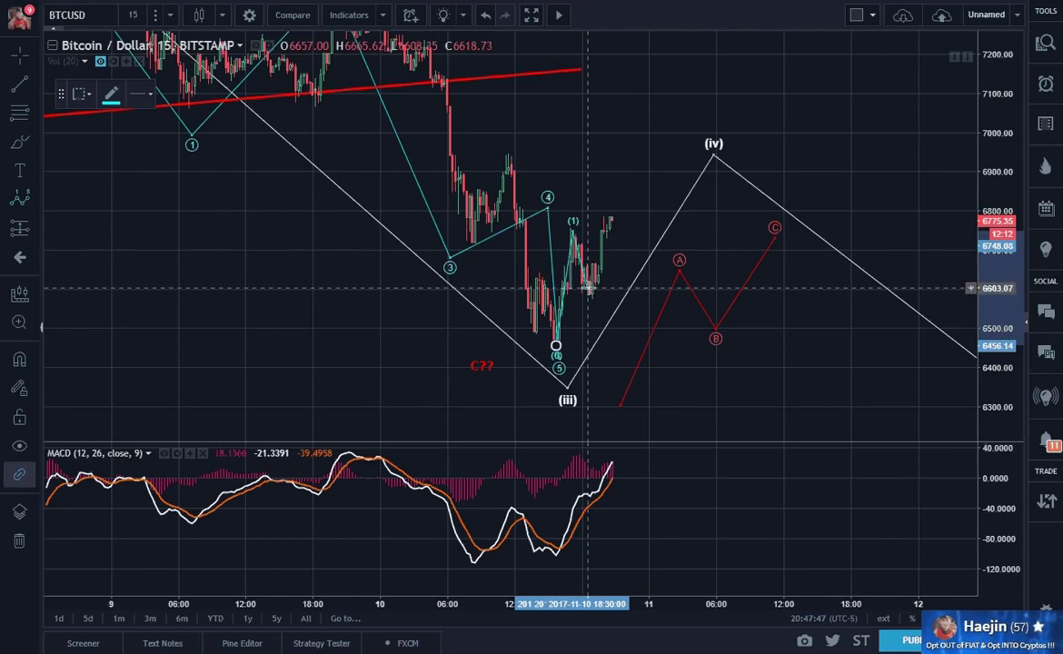
pyautogui.click(587, 289)
pyautogui.click(626, 156)
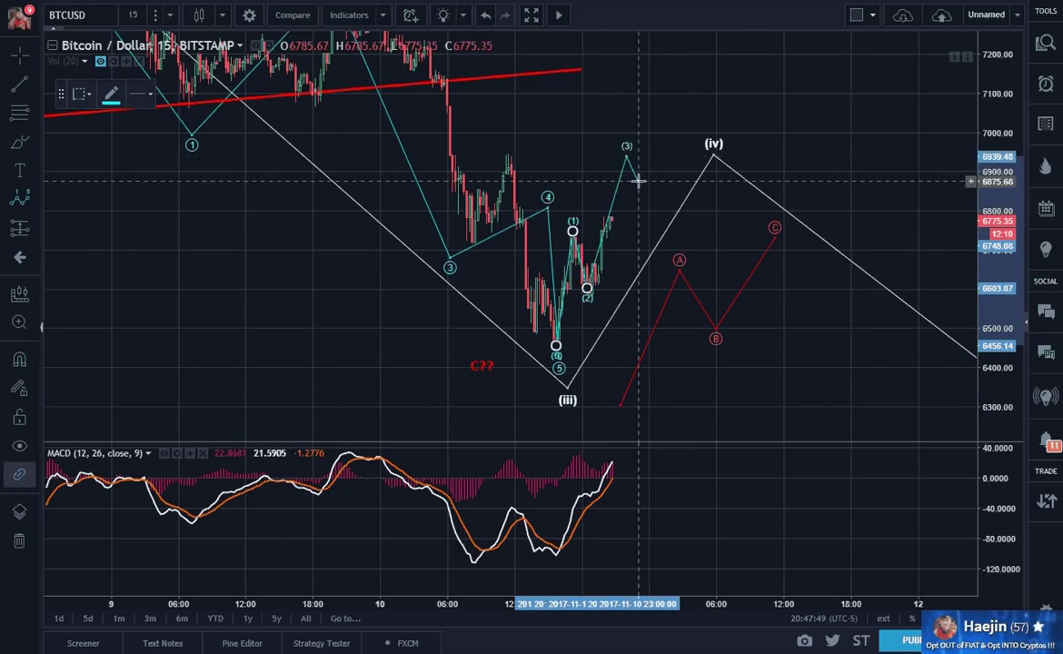
pyautogui.click(638, 181)
pyautogui.click(685, 49)
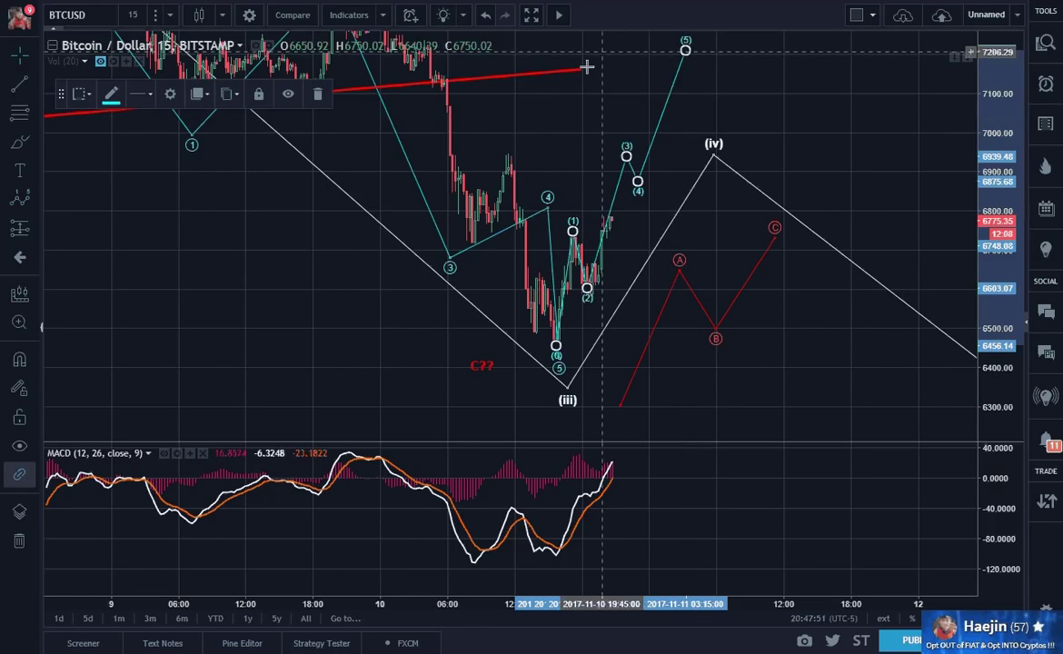
# Step: Set the new upward impulse's colour to white and turn off Show Wave
pyautogui.doubleClick(667, 100)
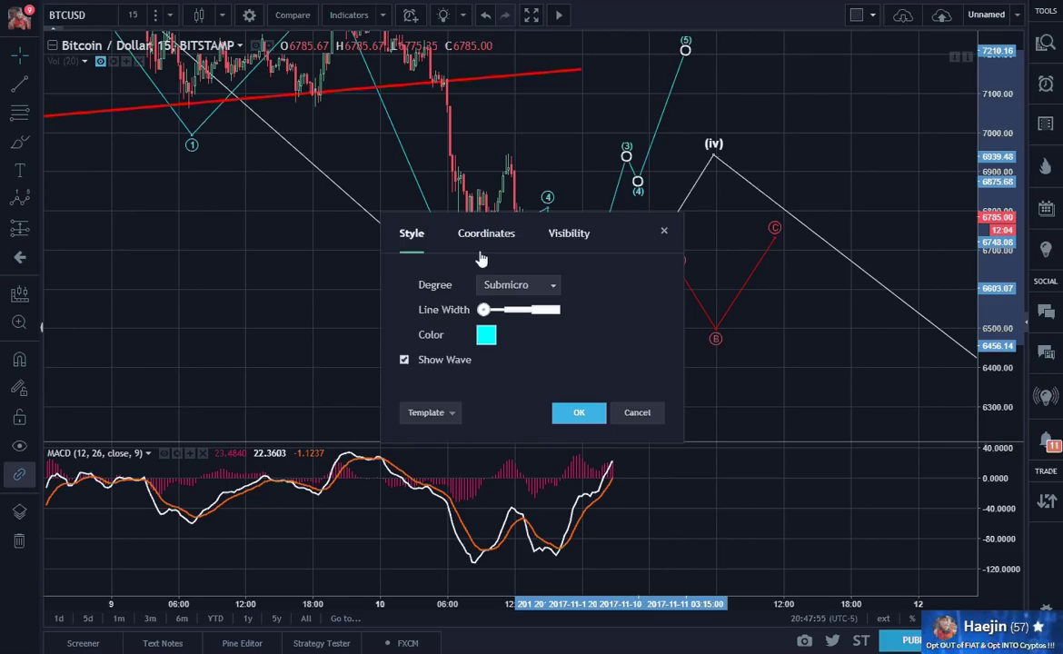
pyautogui.click(405, 360)
pyautogui.click(487, 338)
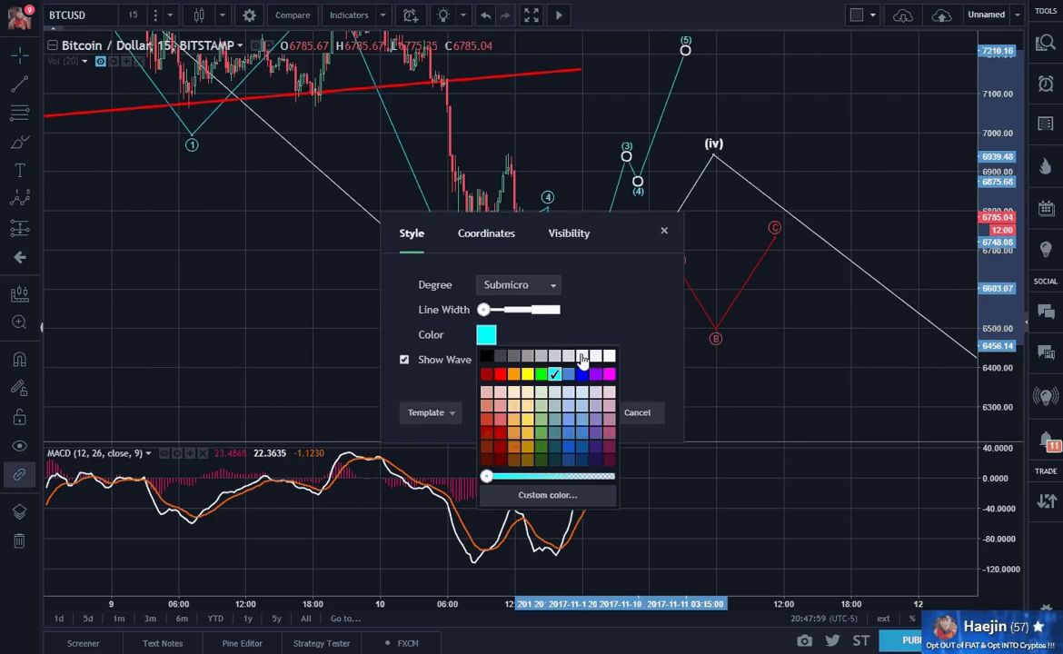
pyautogui.click(609, 357)
pyautogui.click(578, 414)
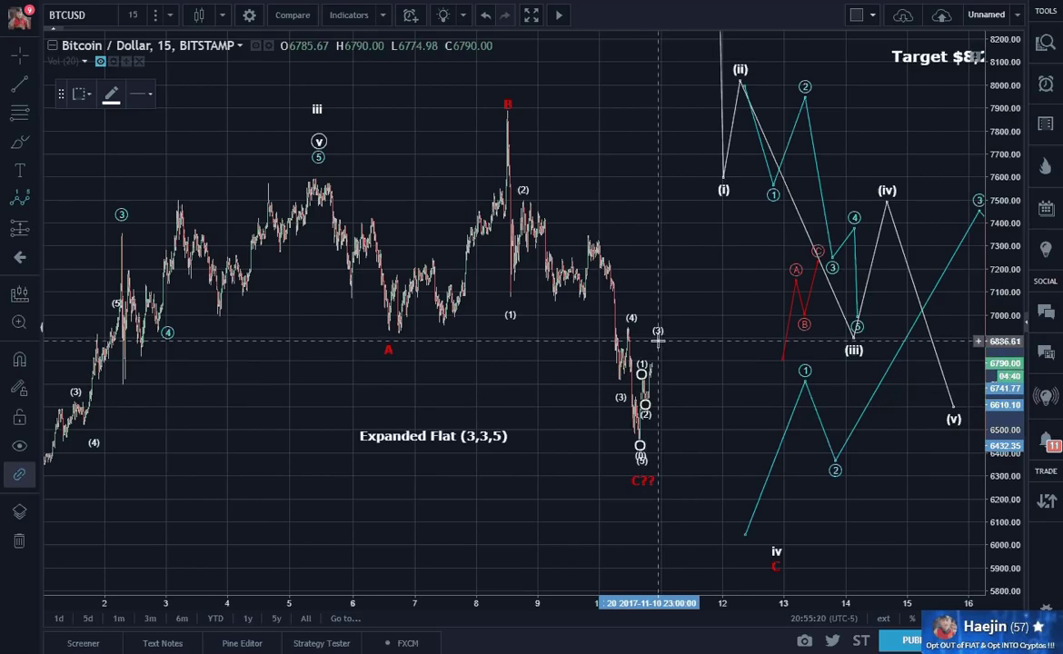
# Step: Try an upward white impulse from the recent low with (3) at about 6887, (4) at 6847 and (5) at 7084, and delete it
pyautogui.click(658, 342)
pyautogui.click(659, 354)
pyautogui.click(671, 305)
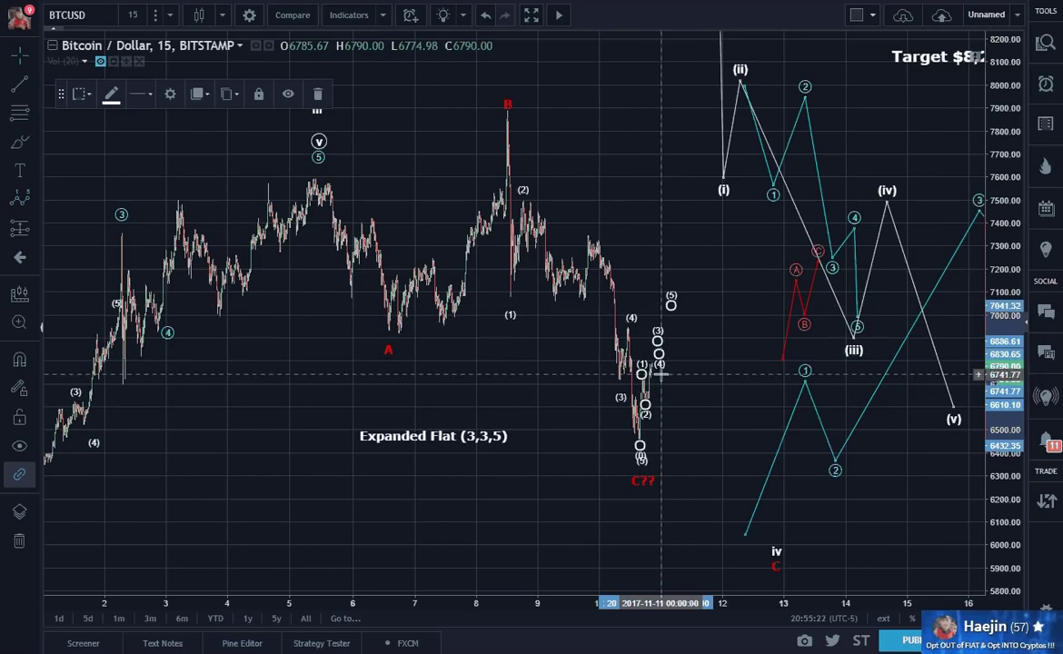
pyautogui.moveTo(661, 358); pyautogui.dragTo(664, 351)
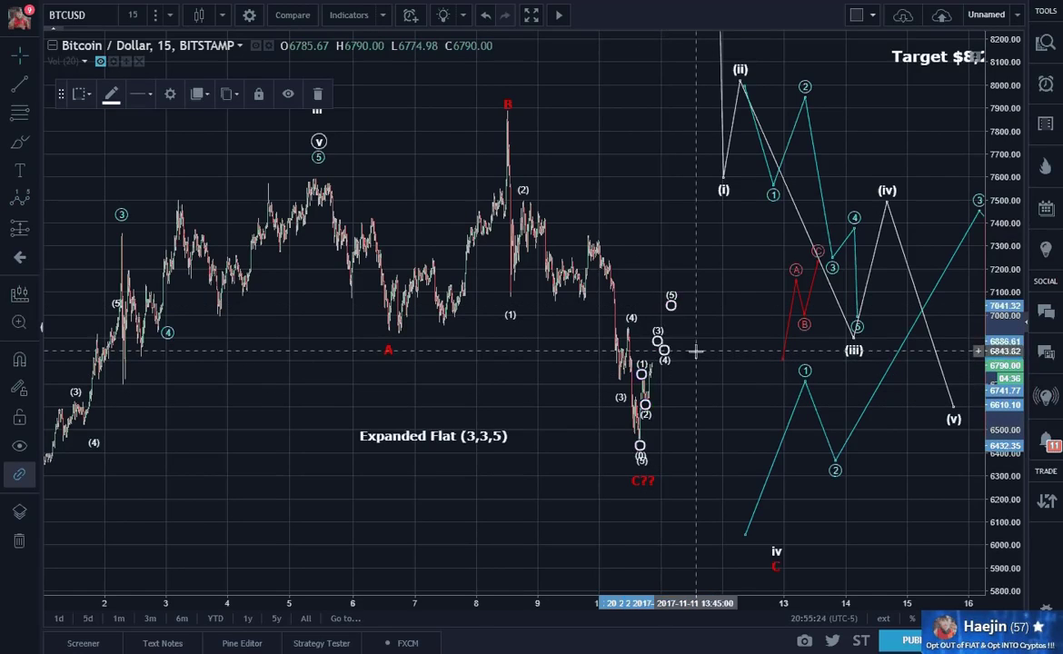
pyautogui.click(696, 355)
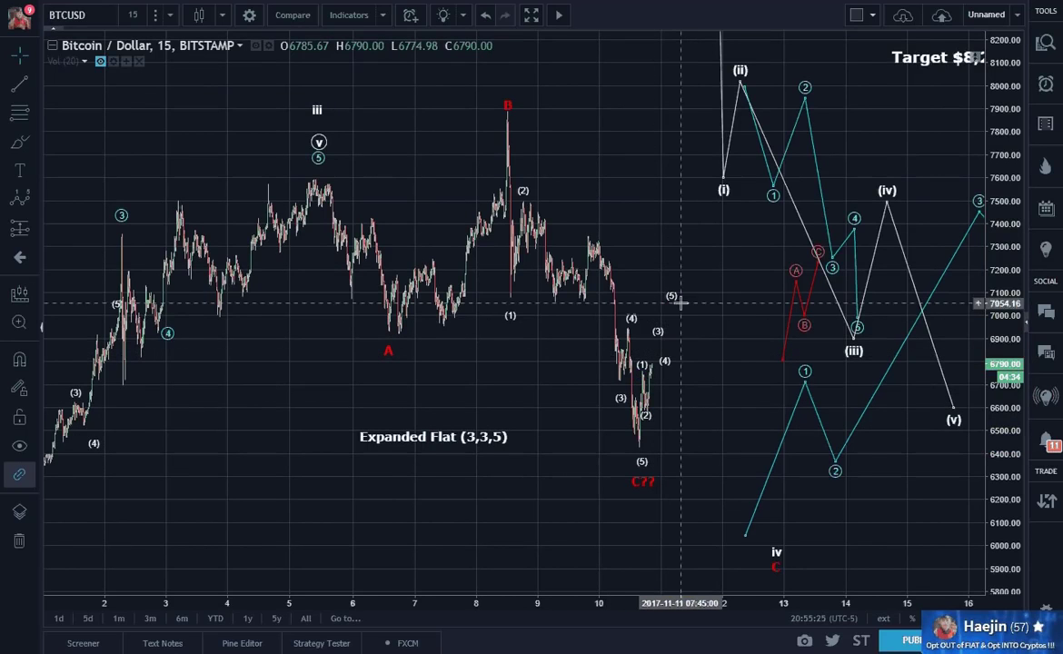
pyautogui.moveTo(674, 299); pyautogui.dragTo(673, 296)
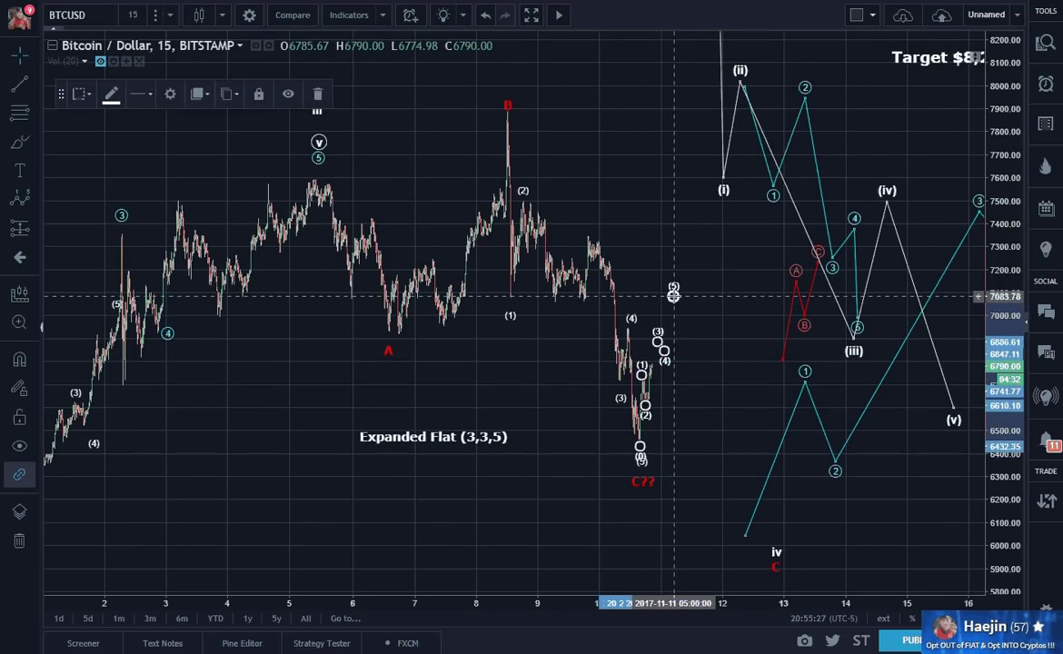
pyautogui.press('Delete')
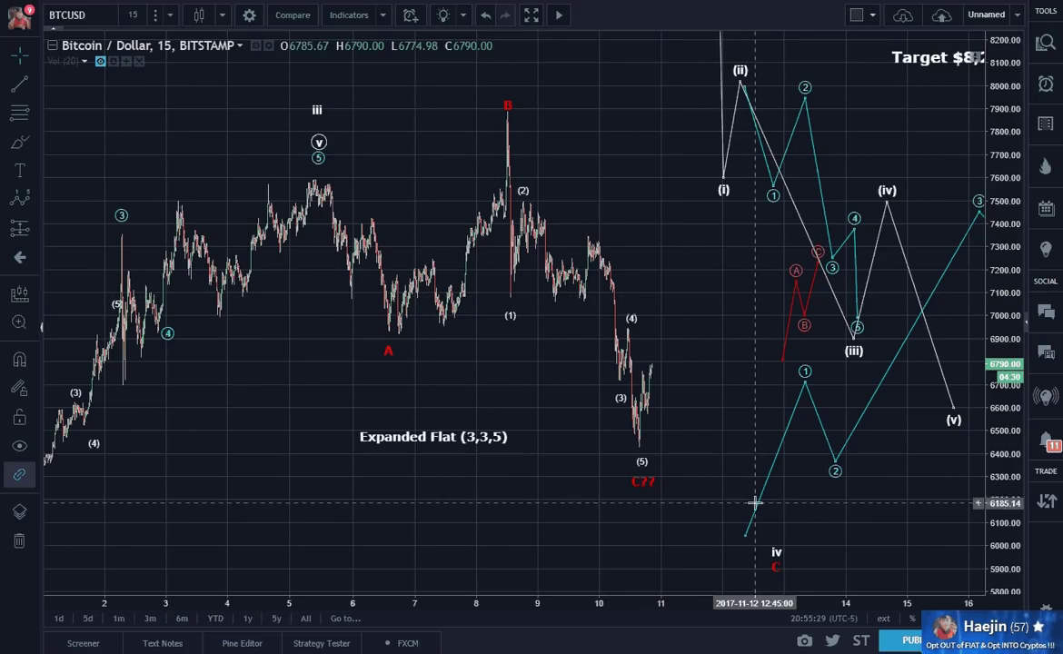
# Step: Move the red C?? label beside the white wave (5) label at the recent low
pyautogui.moveTo(639, 483); pyautogui.dragTo(602, 466)
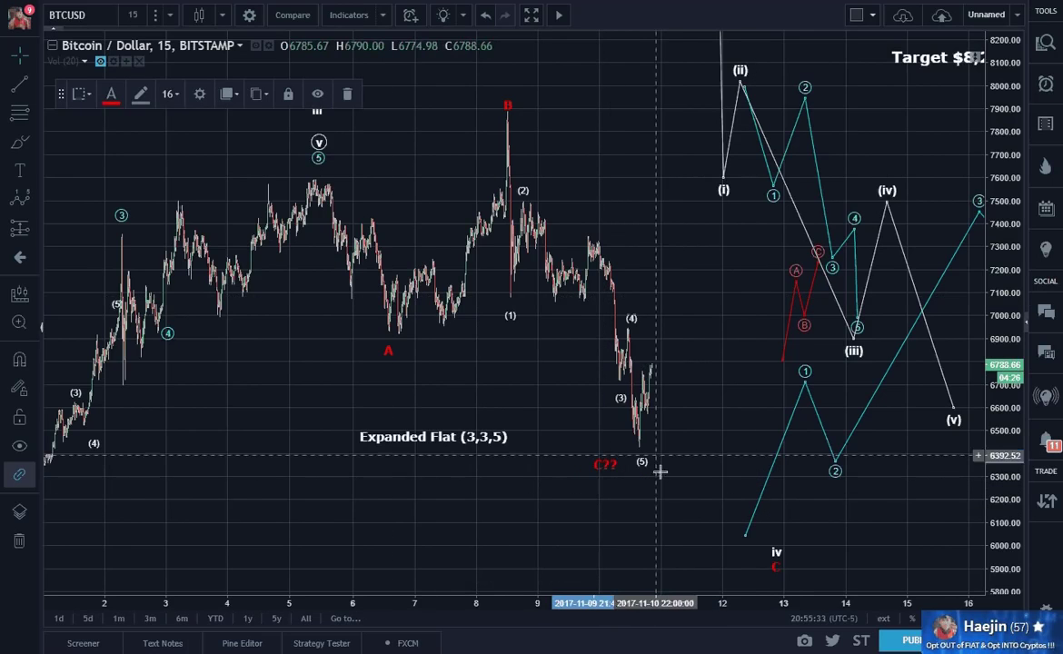
pyautogui.click(679, 515)
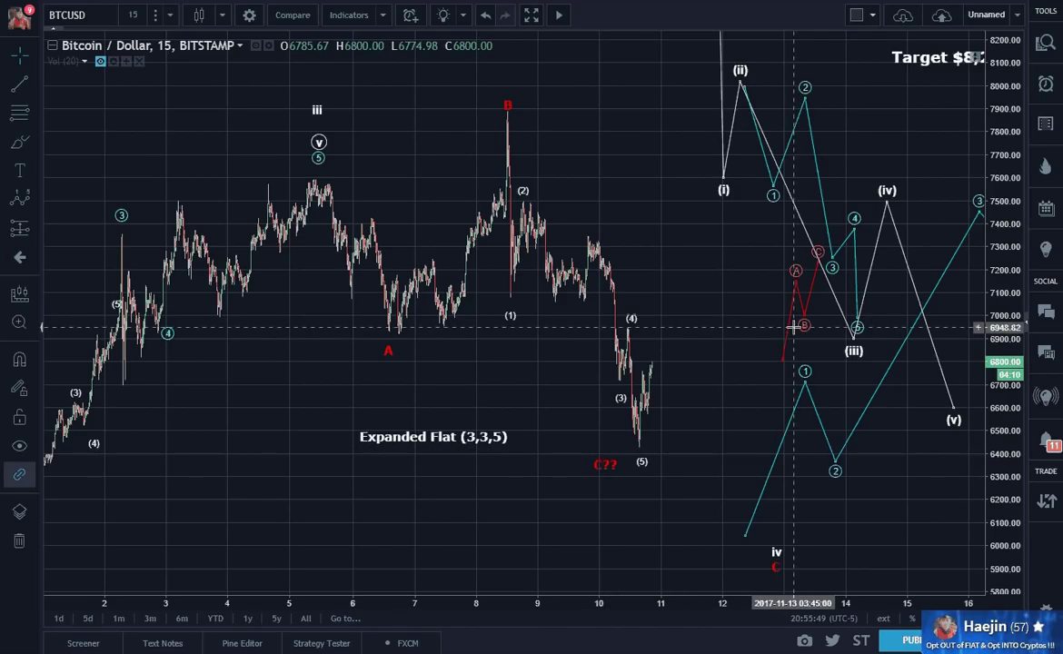
# Step: Move the red ABC correction onto the rebound from the wave (5) low and the teal five-wave impulse onto the decline from about 7480 to 6475
pyautogui.moveTo(790, 329)
pyautogui.mouseDown()
pyautogui.moveTo(645, 389)
pyautogui.moveTo(644, 403)
pyautogui.mouseUp()
pyautogui.click(726, 390)
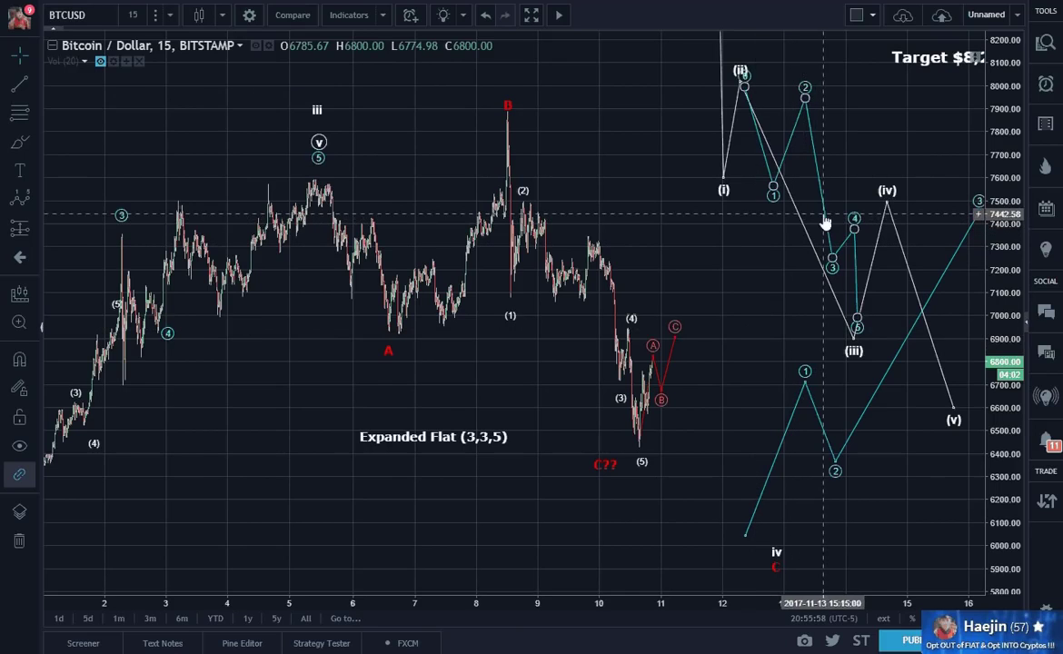
pyautogui.moveTo(823, 223)
pyautogui.mouseDown()
pyautogui.moveTo(614, 352)
pyautogui.moveTo(610, 335)
pyautogui.mouseUp()
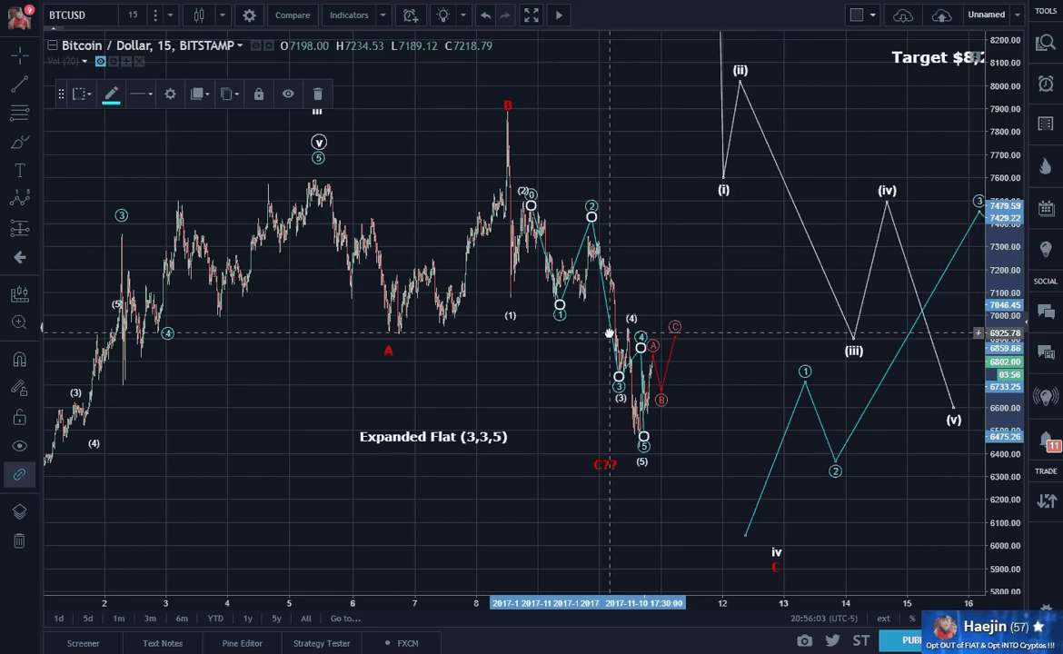
# Step: Move the large white (i)–(v) impulse onto the decline from the red B peak and delete the smaller white (1)–(5) count
pyautogui.moveTo(609, 334); pyautogui.dragTo(609, 334)
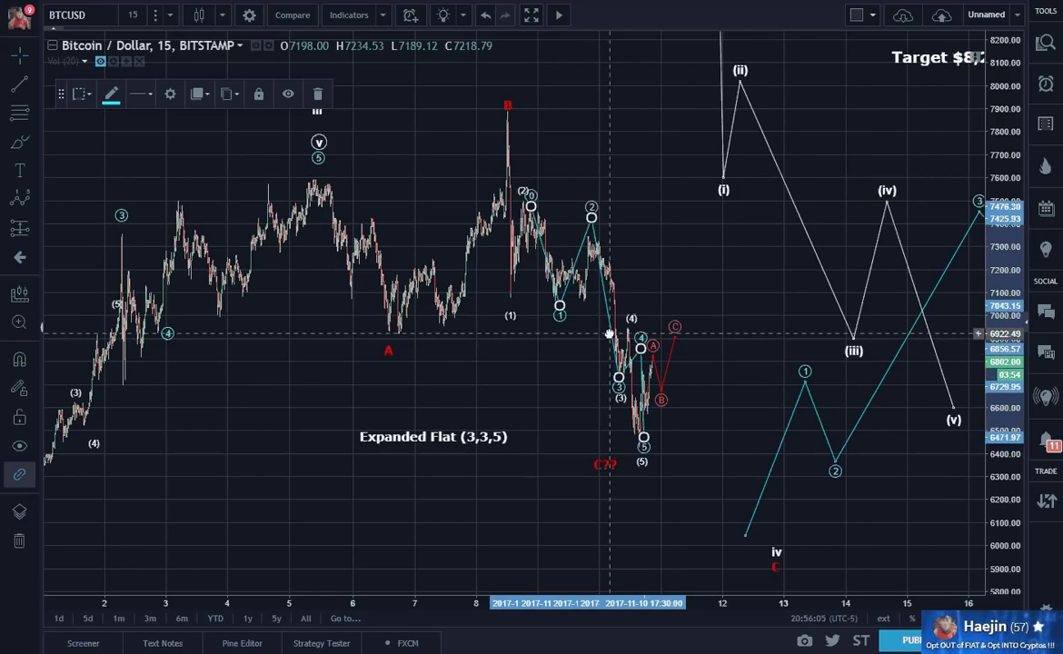
pyautogui.click(697, 319)
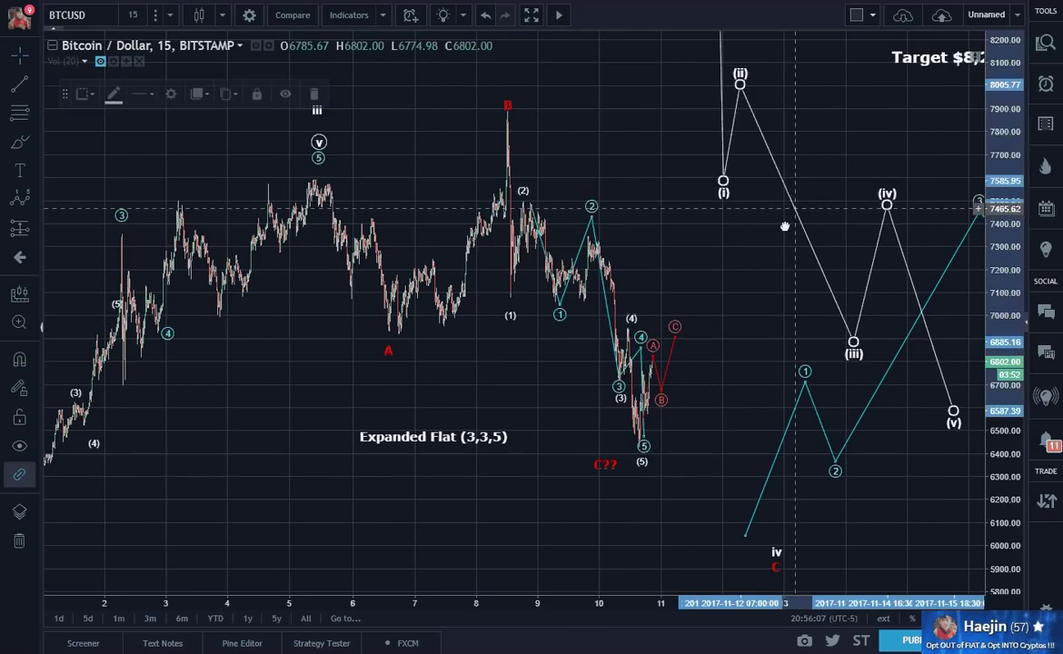
pyautogui.moveTo(796, 214)
pyautogui.mouseDown()
pyautogui.moveTo(661, 363)
pyautogui.moveTo(585, 330)
pyautogui.mouseUp()
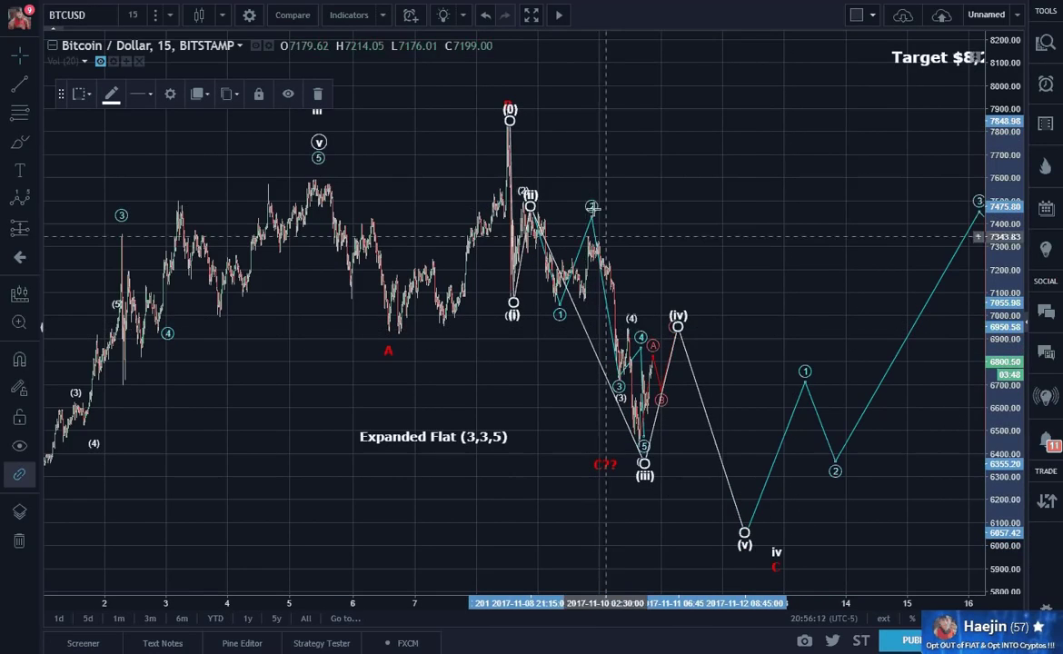
pyautogui.moveTo(521, 189); pyautogui.dragTo(519, 188)
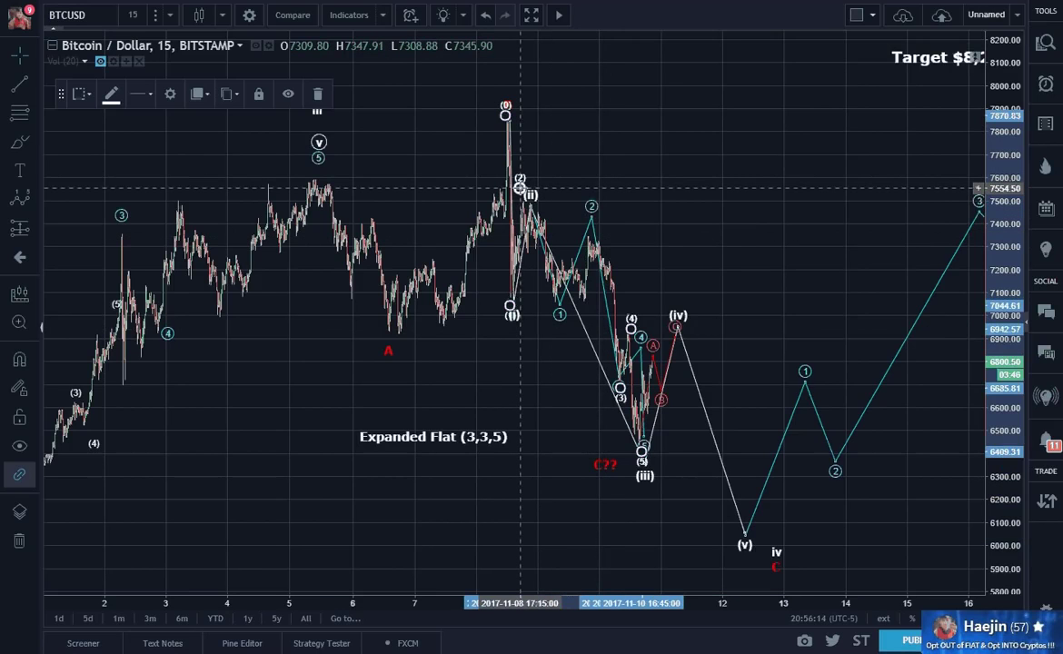
pyautogui.press('Delete')
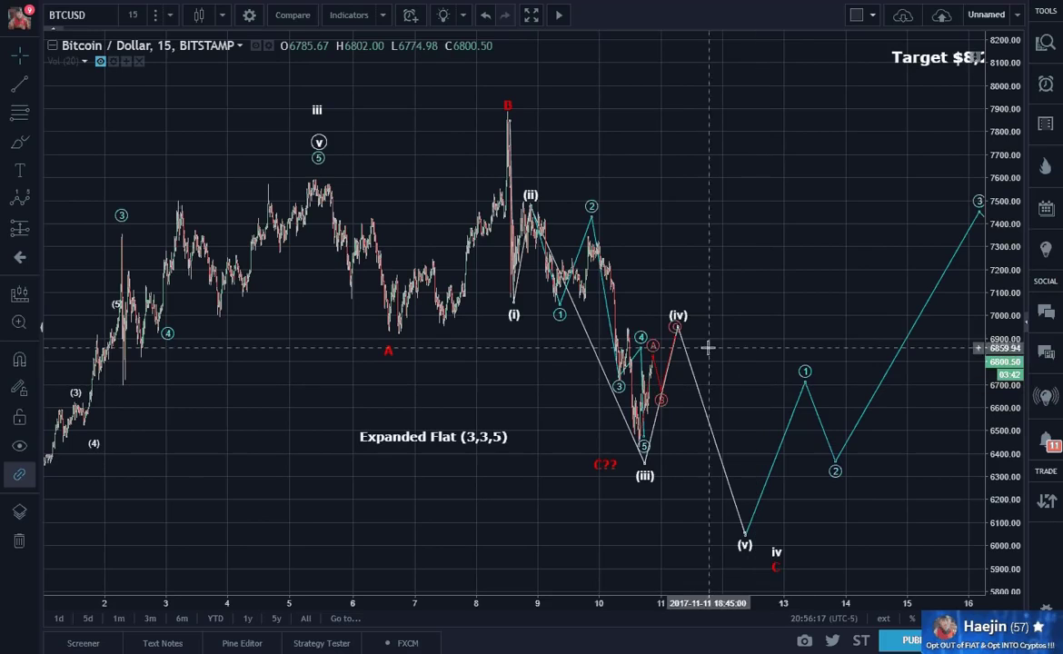
# Step: Move the red C label and the white iv label directly below the white (v) low near 6050
pyautogui.moveTo(779, 566); pyautogui.dragTo(747, 574)
pyautogui.click(820, 557)
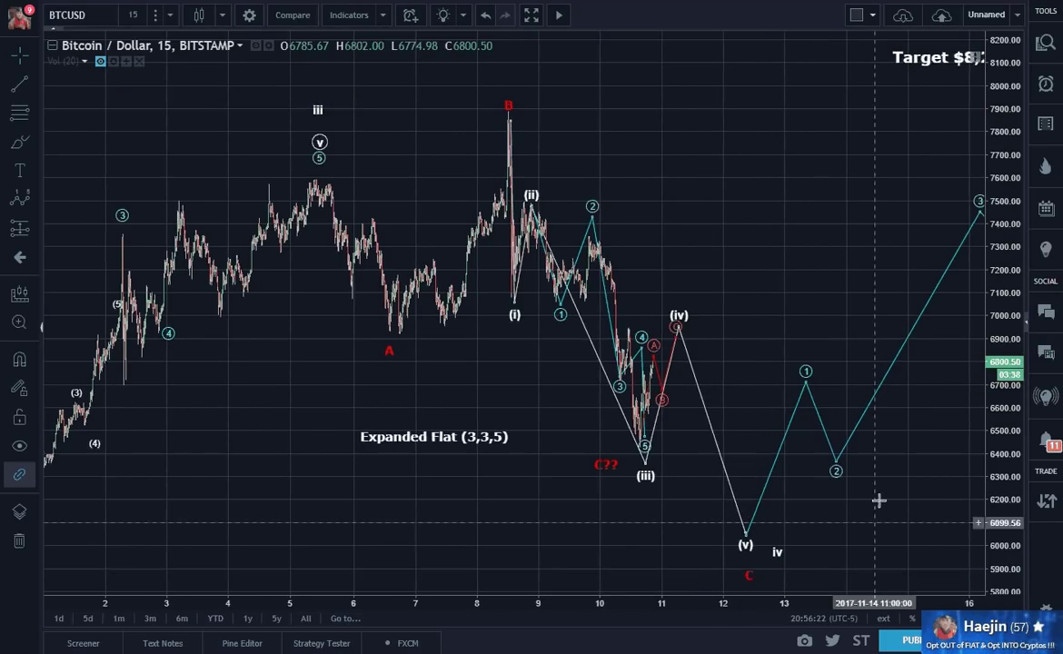
pyautogui.moveTo(883, 497); pyautogui.dragTo(884, 465)
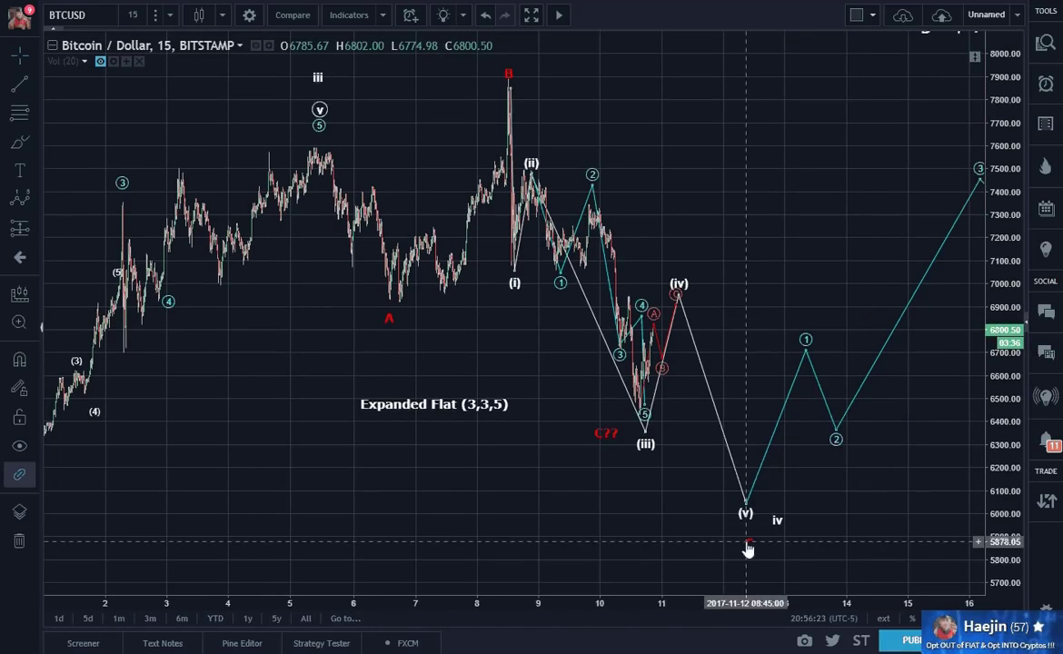
pyautogui.moveTo(747, 543)
pyautogui.mouseDown()
pyautogui.moveTo(750, 554)
pyautogui.moveTo(767, 545)
pyautogui.moveTo(750, 564)
pyautogui.mouseUp()
pyautogui.click(802, 542)
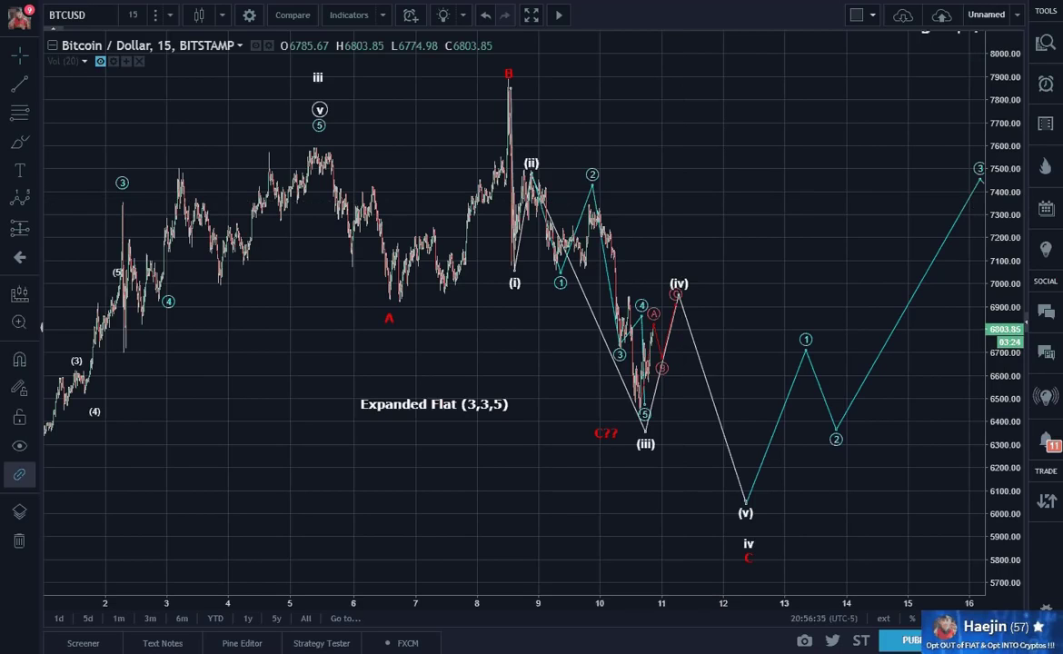
# Step: Switch to the daily BITFINEX Bitcoin chart and maximize its MACD pane to show the history since spring 2017
pyautogui.hotkey('ctrl', 'Tab')
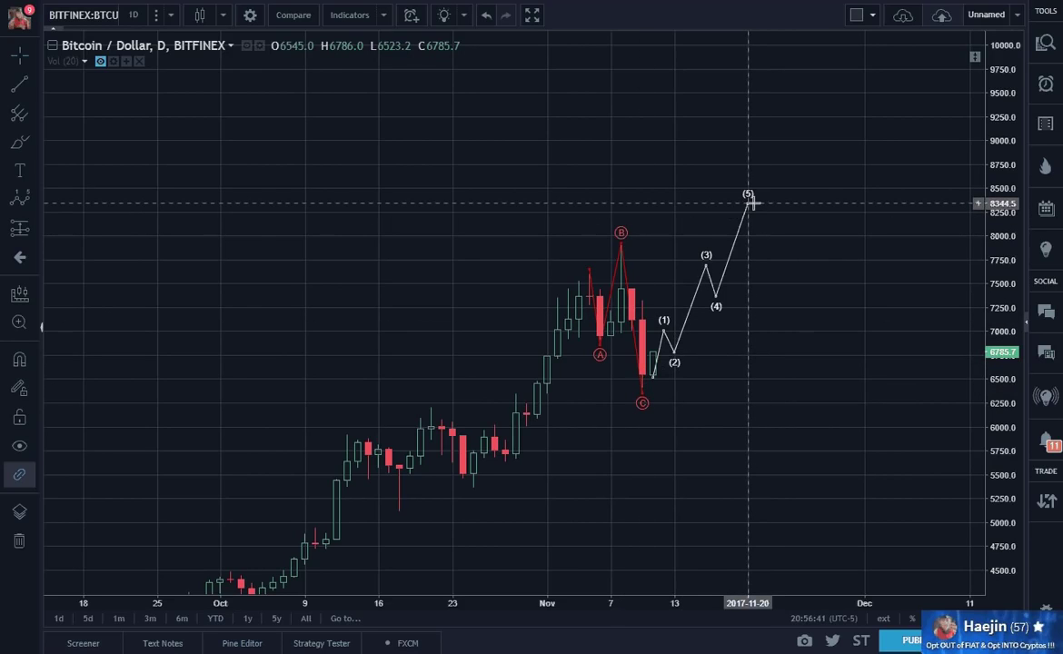
pyautogui.moveTo(776, 394); pyautogui.dragTo(830, 272)
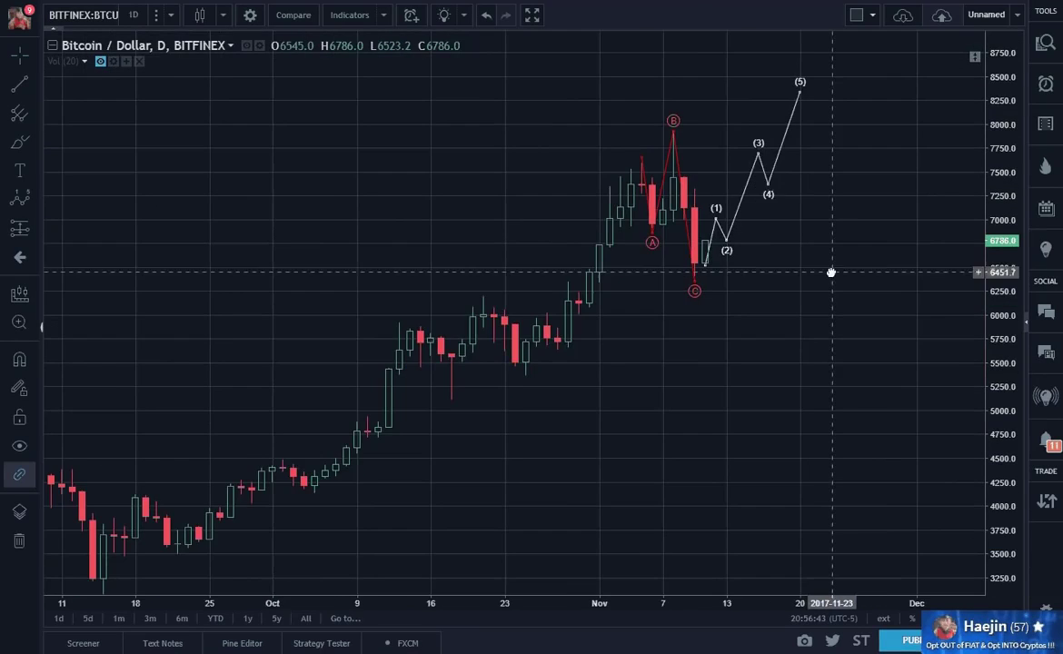
pyautogui.doubleClick(809, 372)
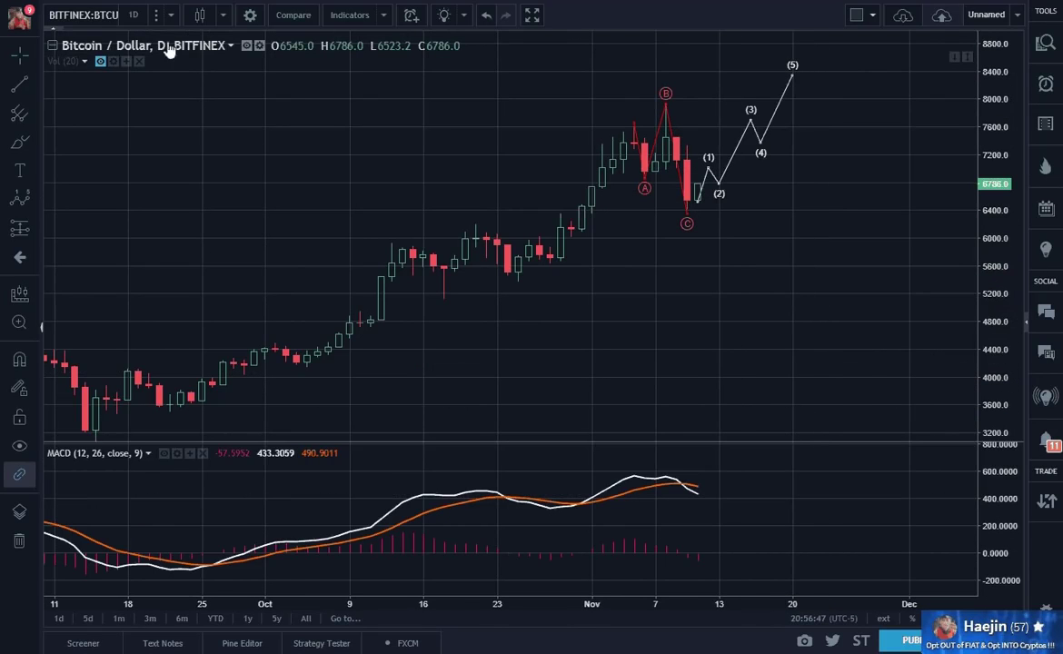
pyautogui.scroll(-3, 781, 352)
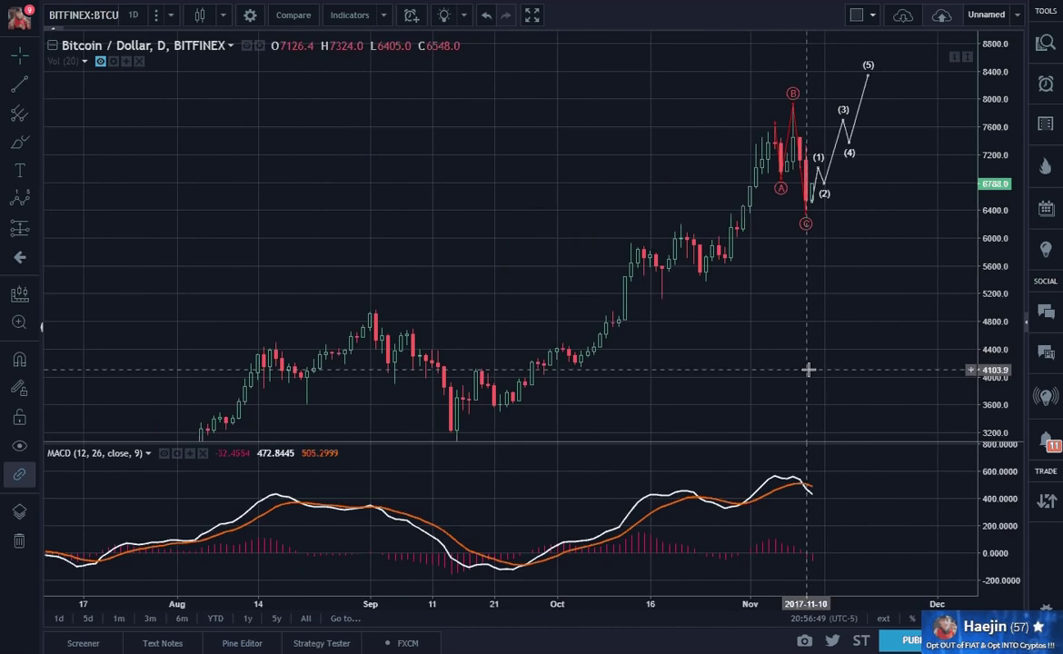
pyautogui.doubleClick(881, 546)
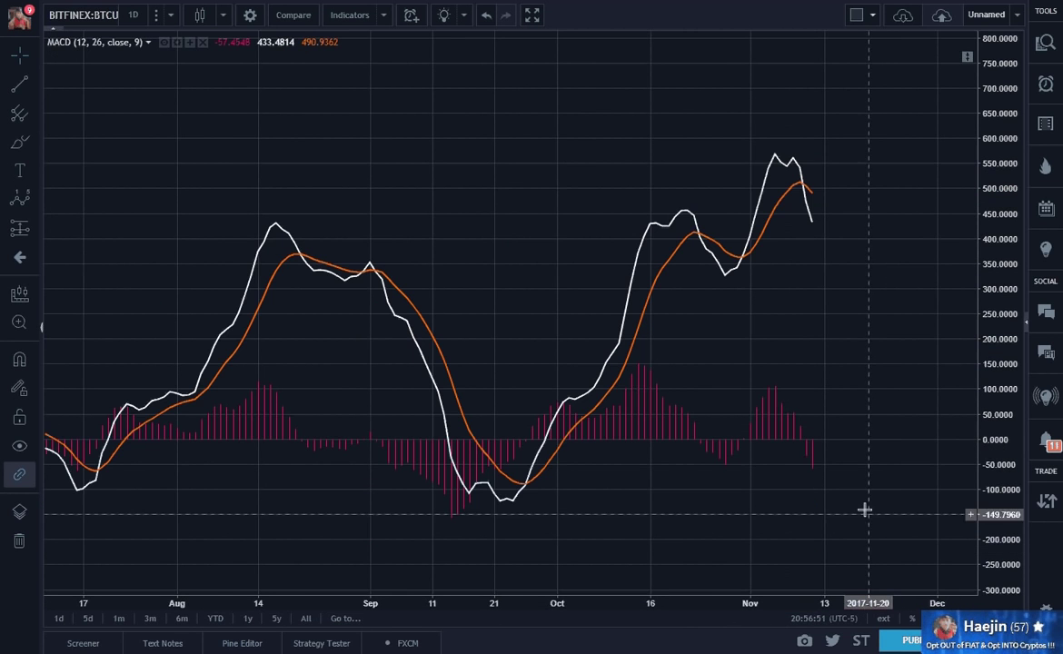
pyautogui.scroll(-5, 817, 464)
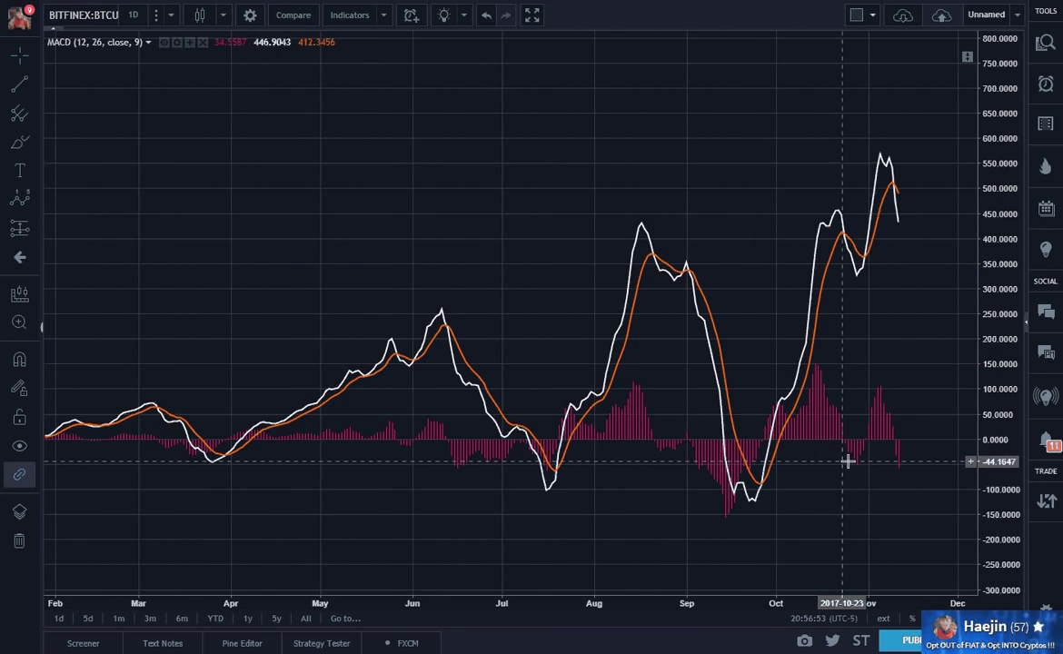
pyautogui.moveTo(876, 495); pyautogui.dragTo(765, 491)
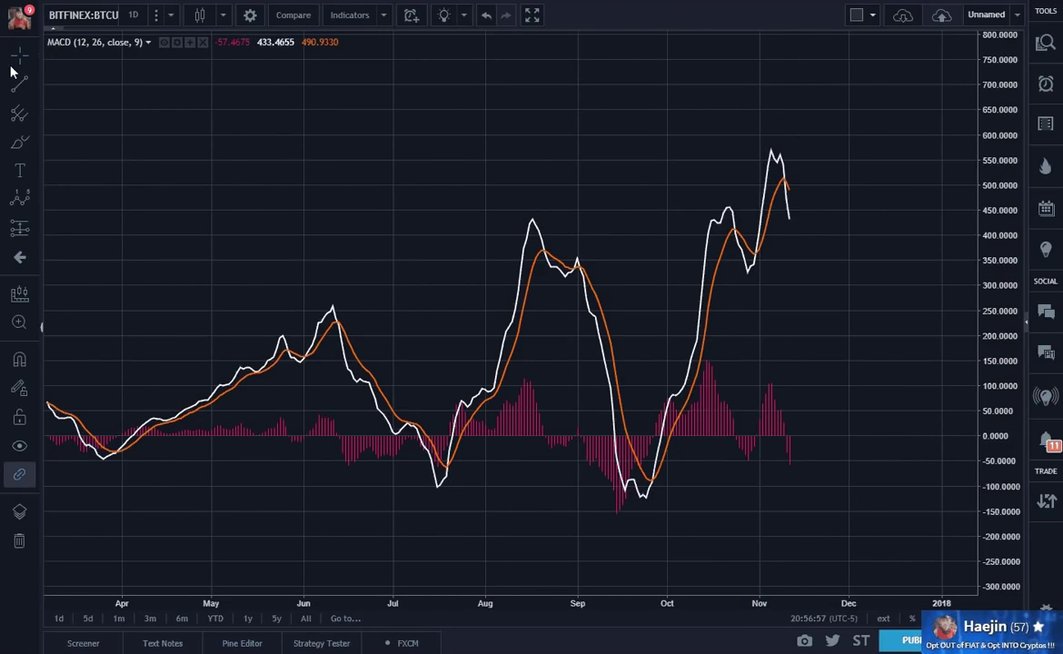
# Step: Draw a trend line along the MACD peaks from about 12 in January 2017 to about 636 on 2017-11-30
pyautogui.click(17, 88)
pyautogui.scroll(-3, 279, 295)
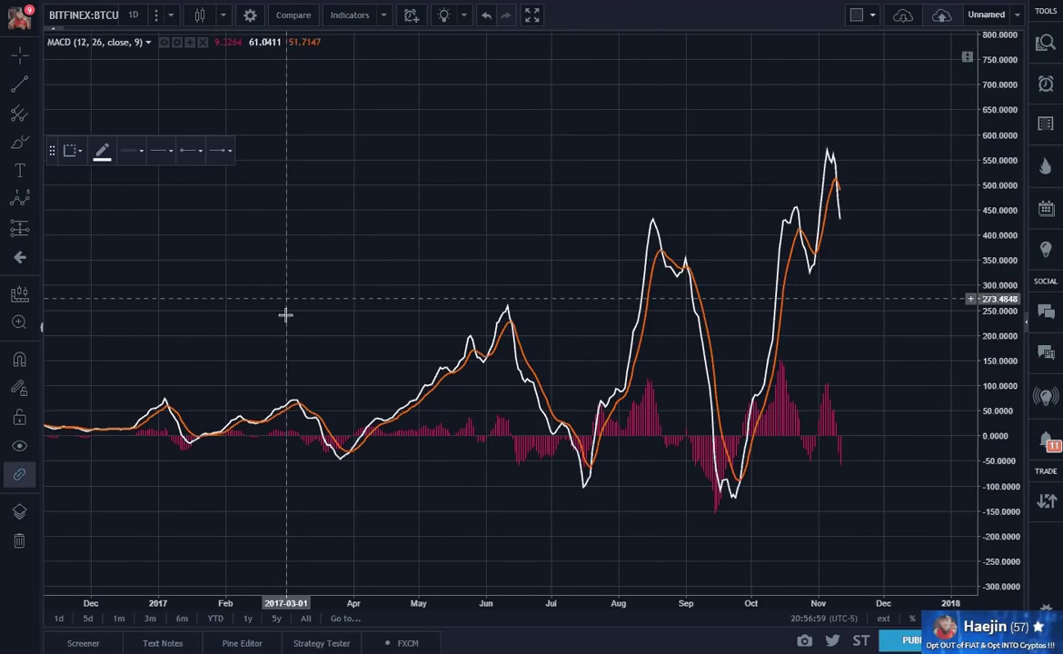
pyautogui.click(185, 430)
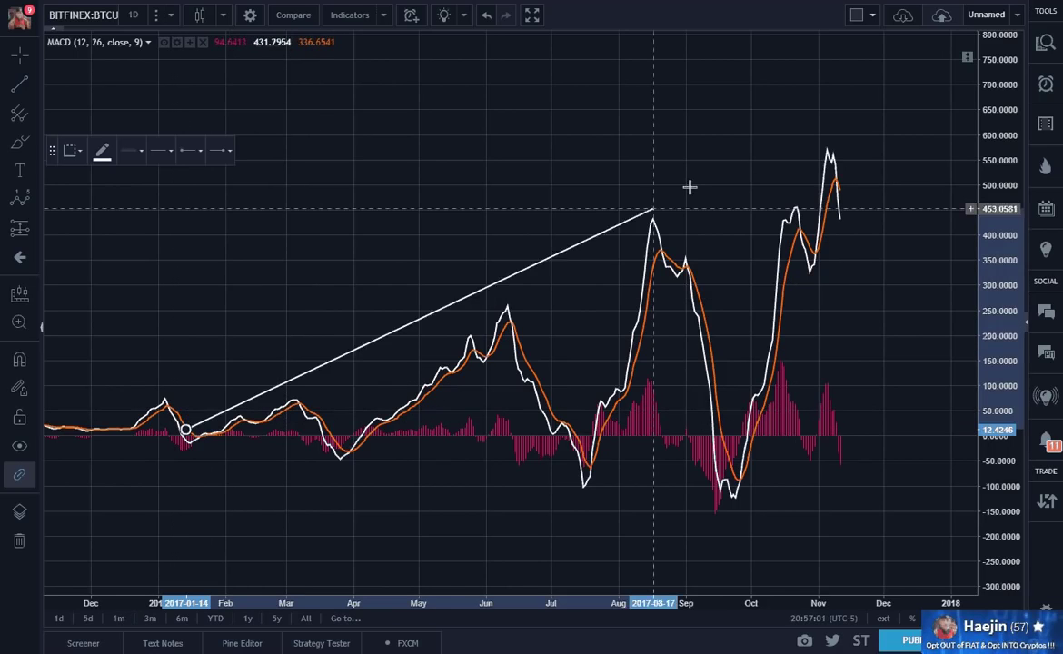
pyautogui.click(881, 117)
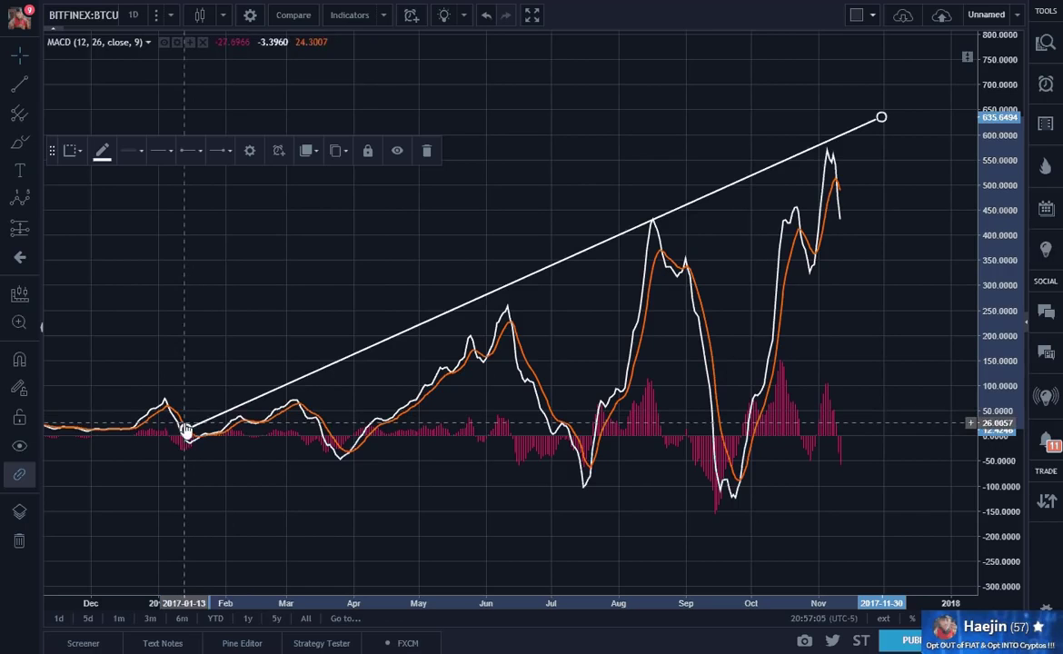
pyautogui.moveTo(199, 425); pyautogui.dragTo(200, 430)
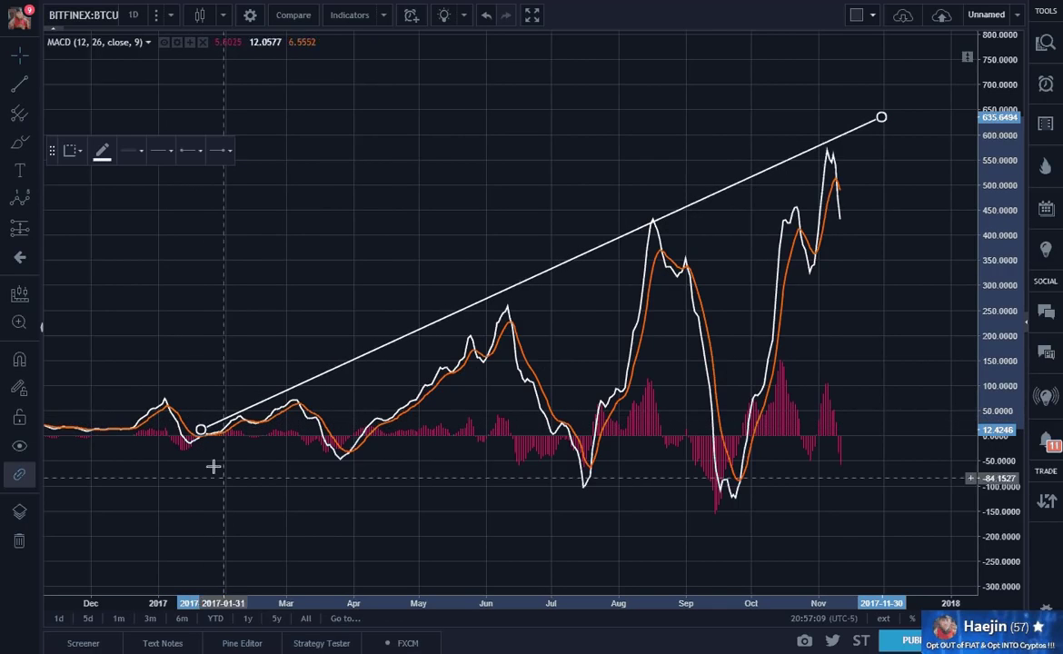
# Step: Draw a trend line along the MACD lows from about -27 on 2017-01-15 to about -179 in early January 2018
pyautogui.click(188, 449)
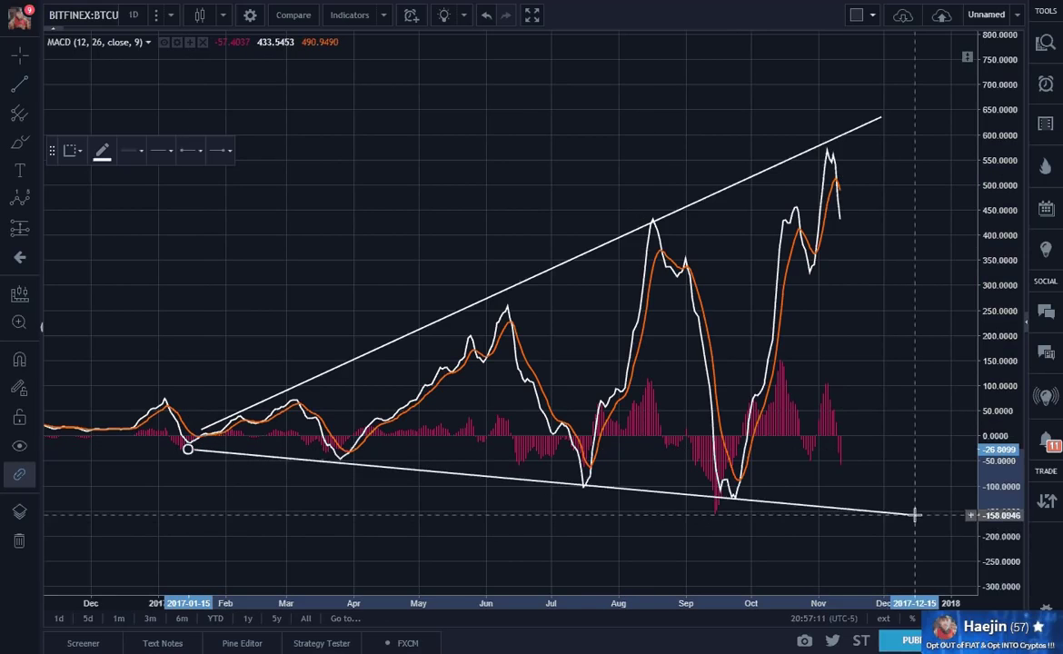
pyautogui.click(955, 525)
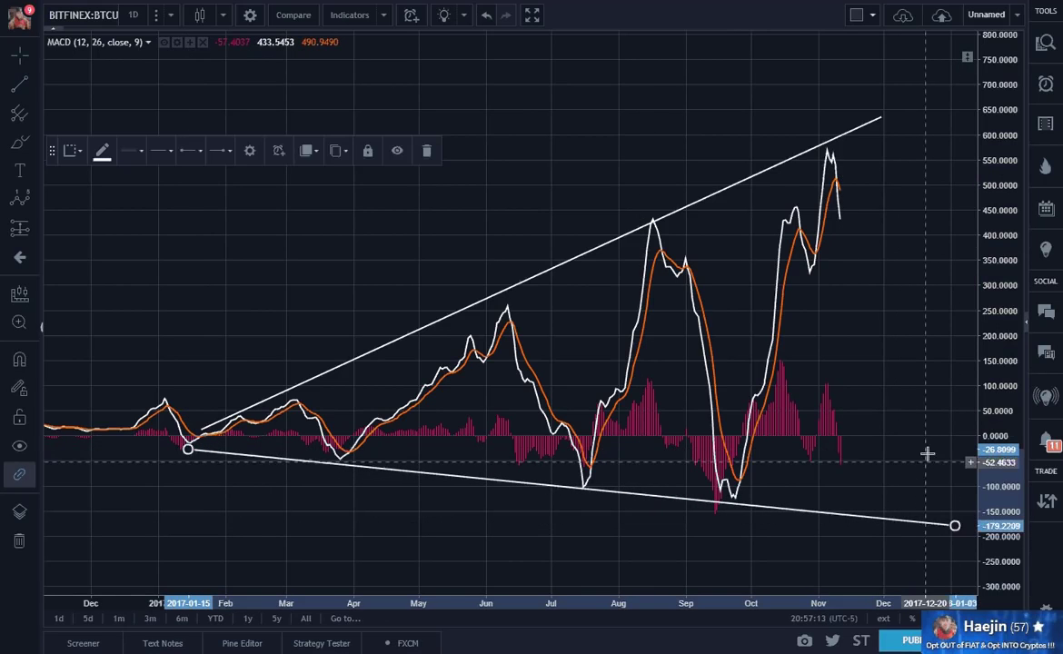
pyautogui.moveTo(927, 447); pyautogui.dragTo(810, 449)
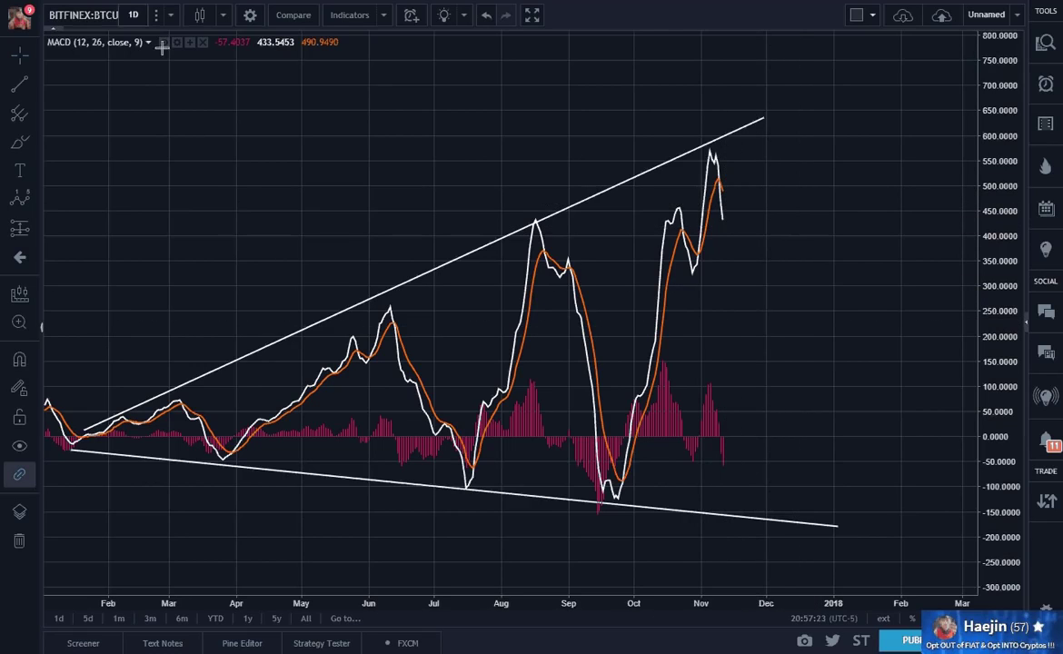
# Step: Restore the daily price pane above the MACD and compare its wave count with the 15-minute BITSTAMP chart
pyautogui.doubleClick(213, 170)
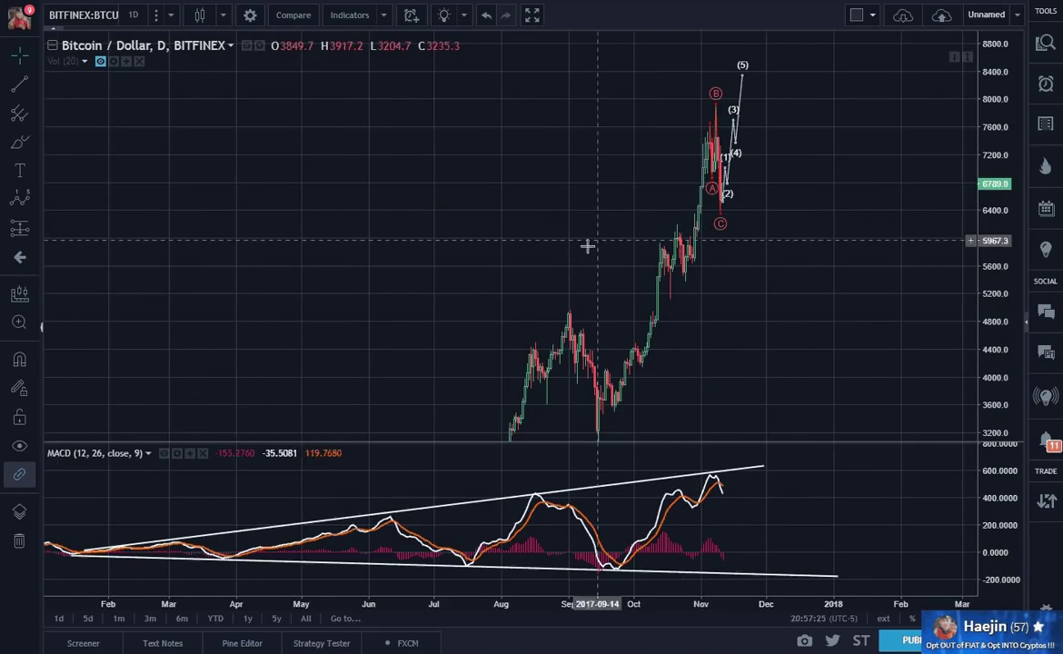
pyautogui.scroll(3, 586, 244)
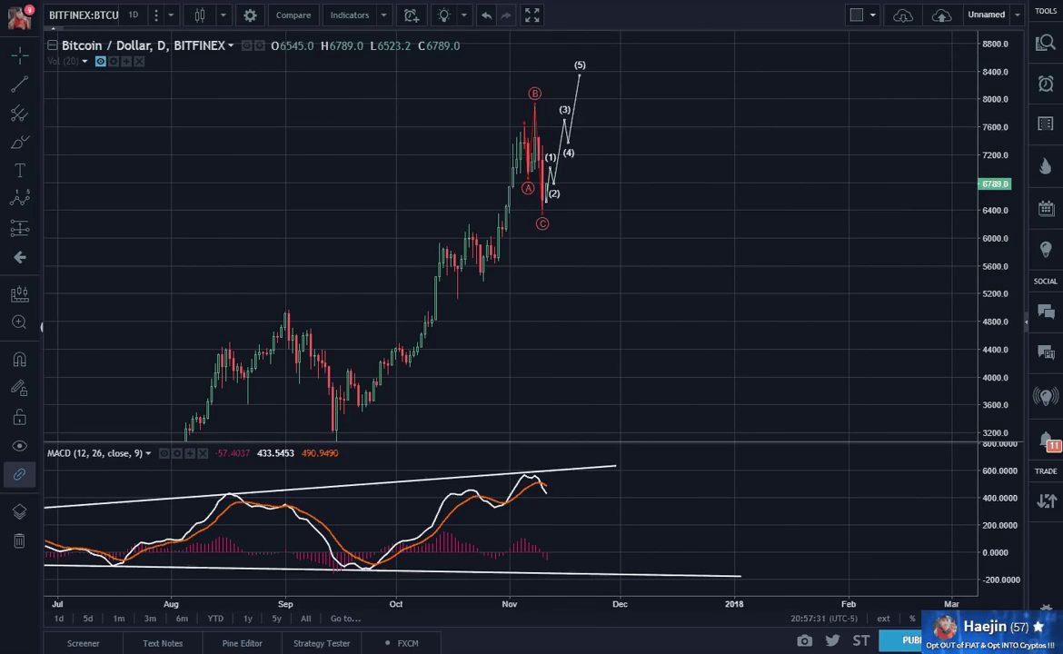
pyautogui.click(390, 2)
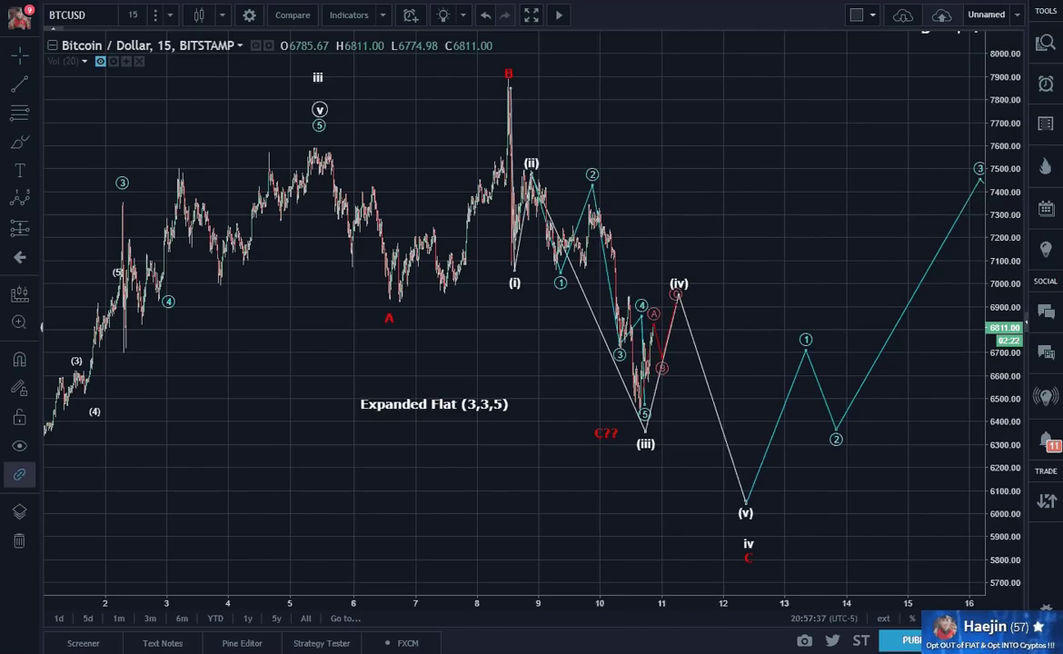
pyautogui.hotkey('ctrl', 'Tab')
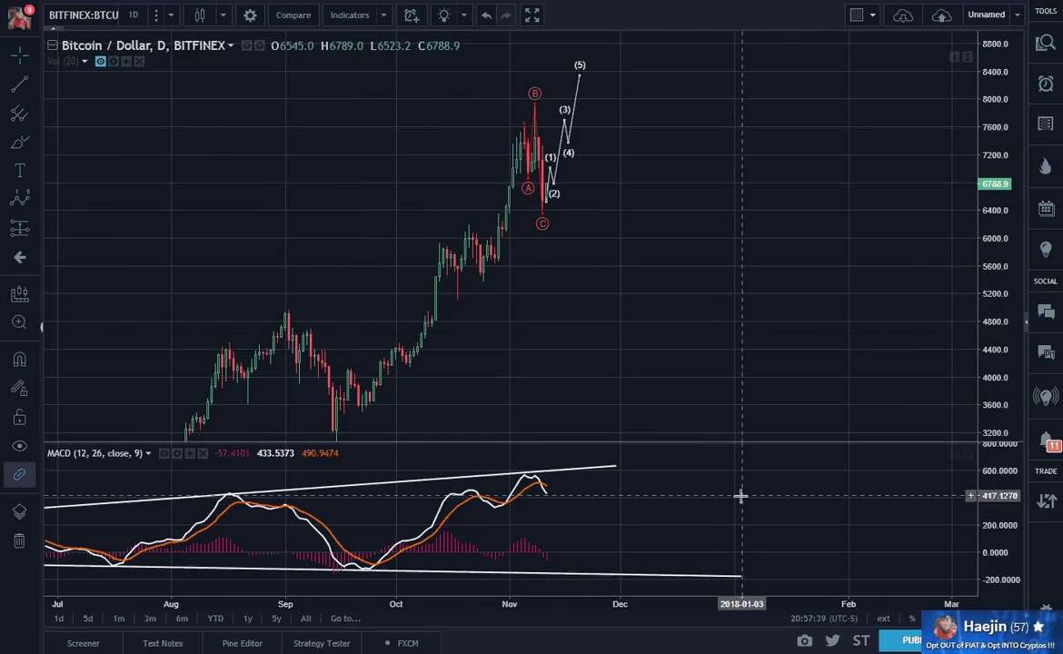
# Step: Sketch a brush curve on the maximized MACD from its latest point up to the upper trend line, and delete it
pyautogui.doubleClick(741, 496)
pyautogui.scroll(-3, 745, 451)
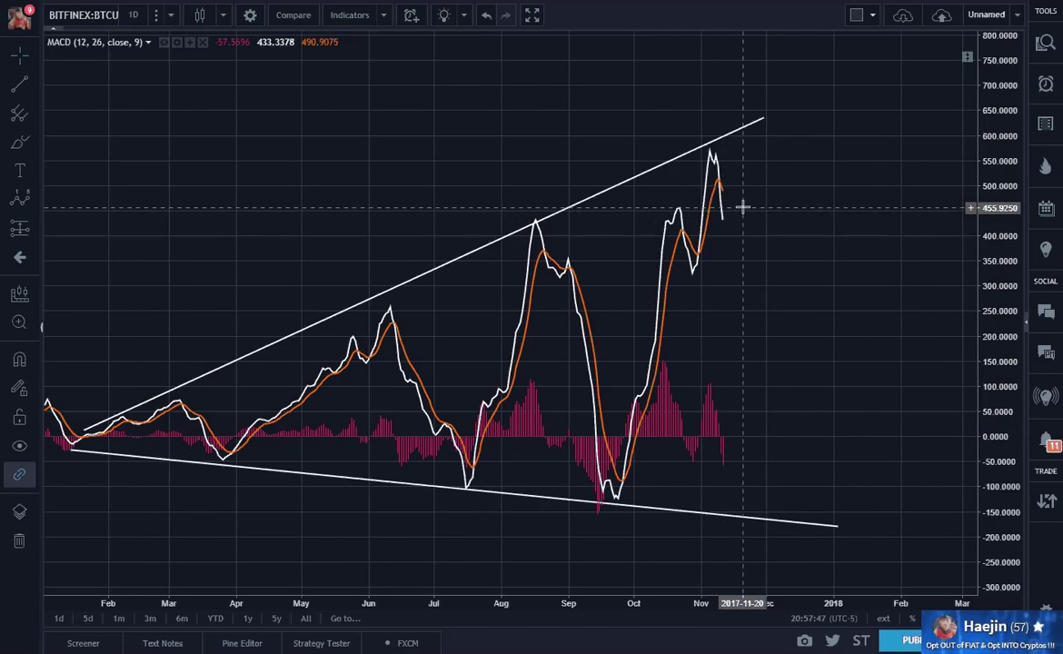
pyautogui.click(17, 143)
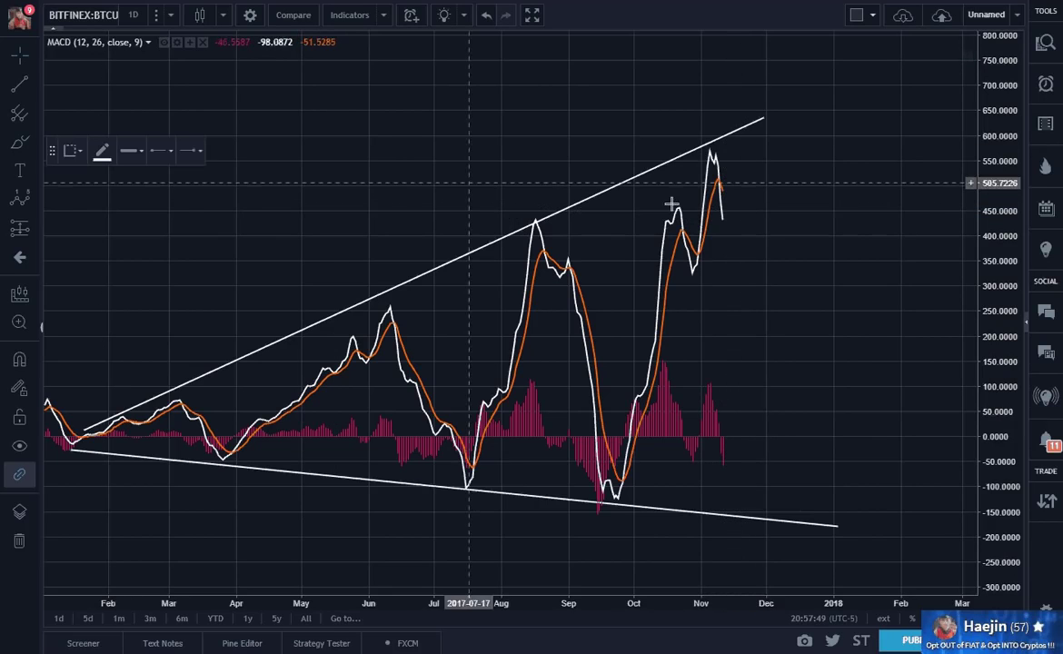
pyautogui.moveTo(723, 218)
pyautogui.mouseDown()
pyautogui.moveTo(743, 217)
pyautogui.moveTo(776, 115)
pyautogui.mouseUp()
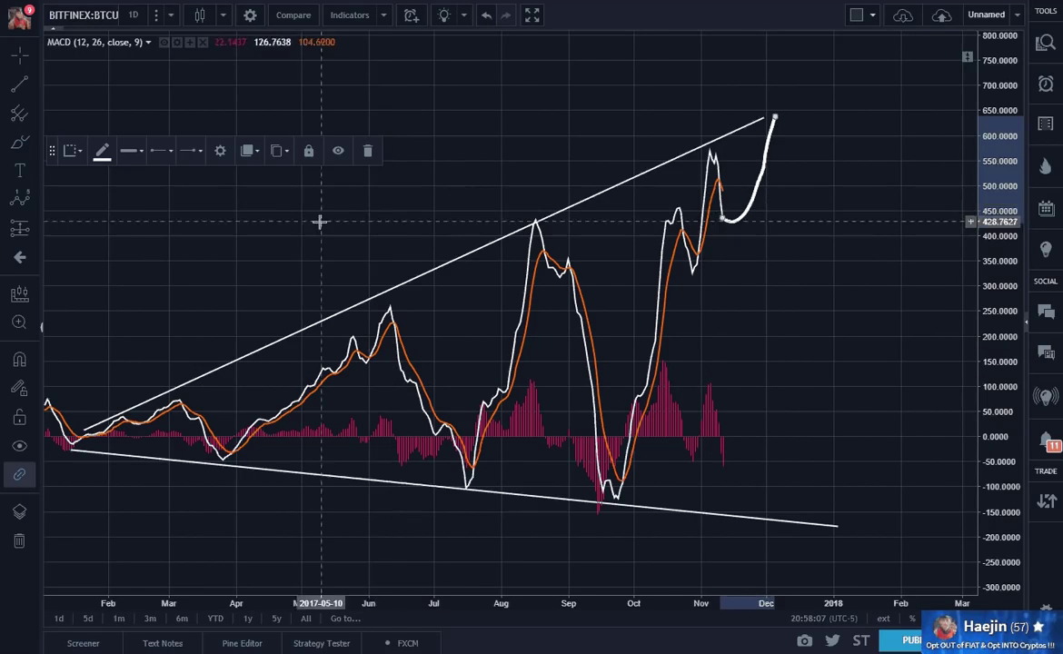
pyautogui.click(369, 153)
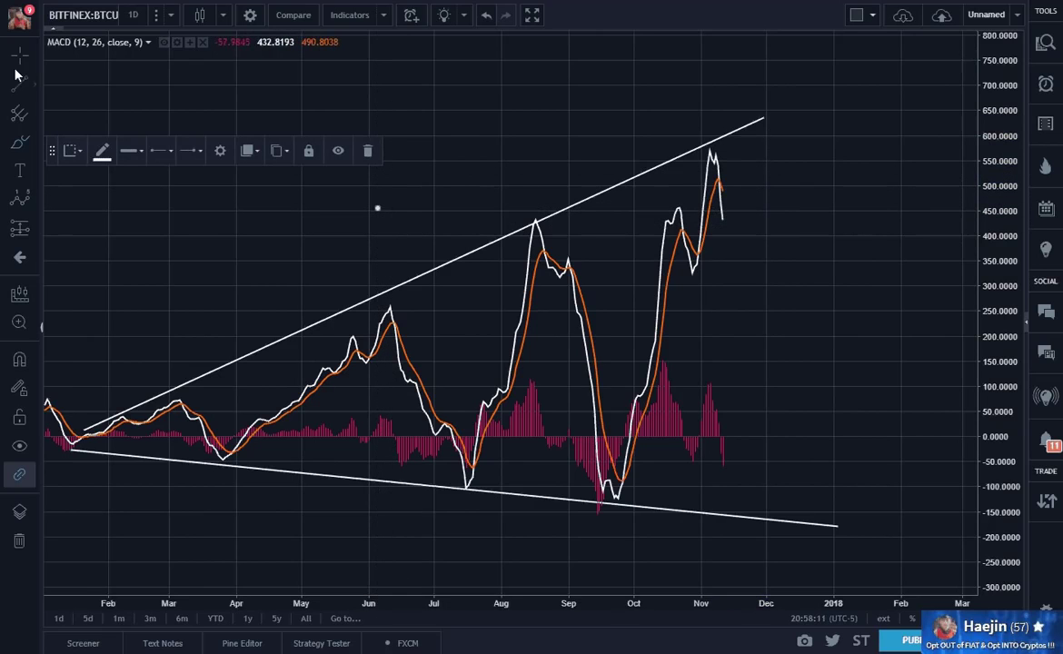
pyautogui.click(368, 154)
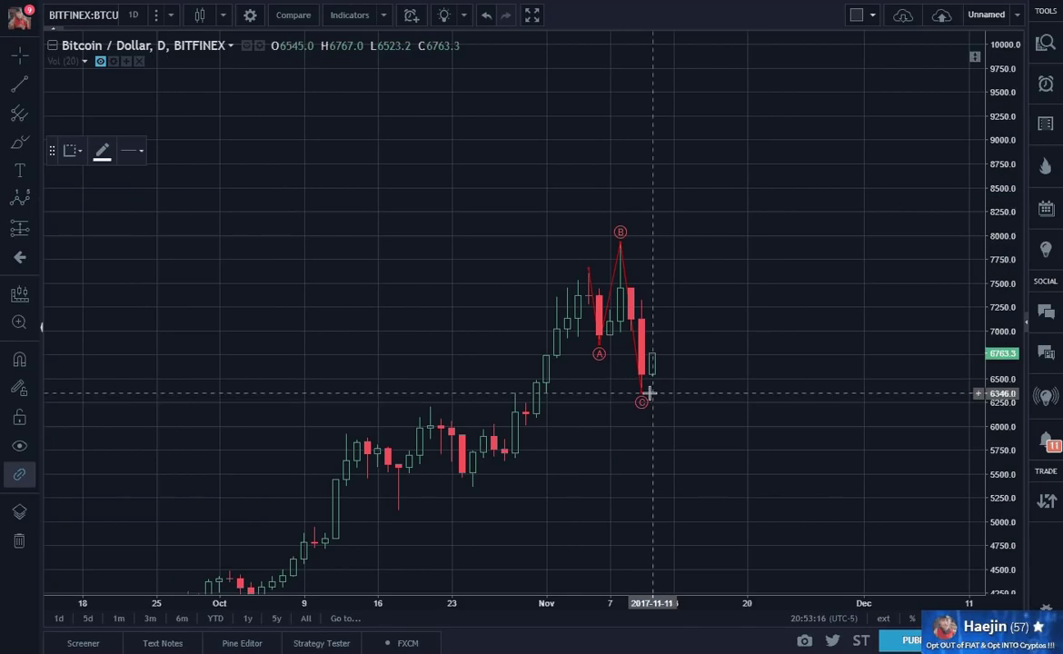
pyautogui.click(650, 391)
pyautogui.click(682, 281)
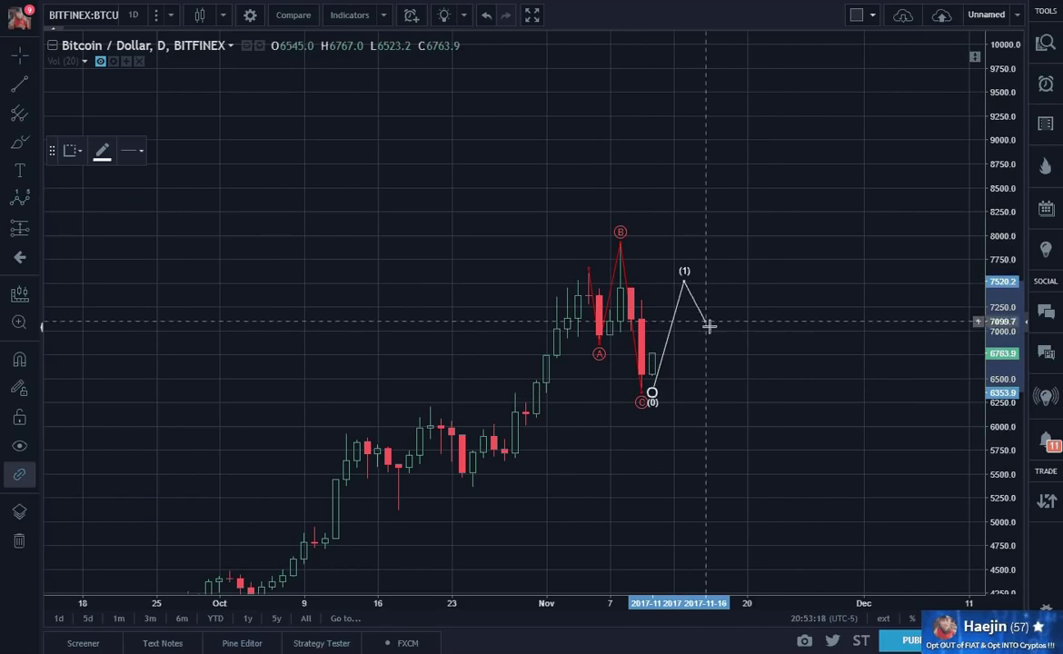
pyautogui.click(705, 329)
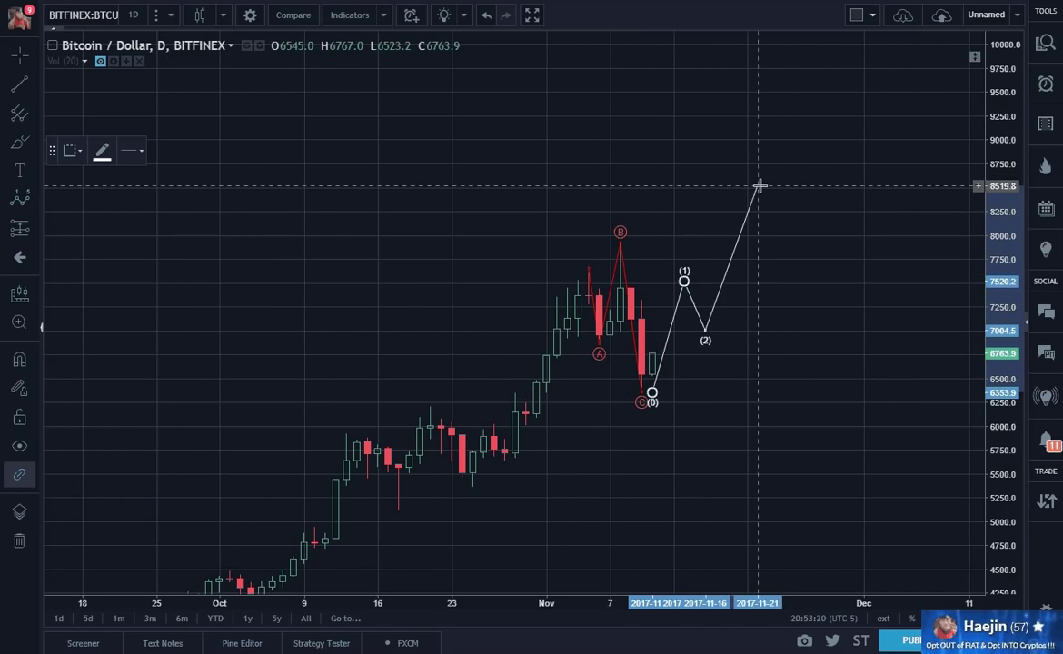
pyautogui.press('Escape')
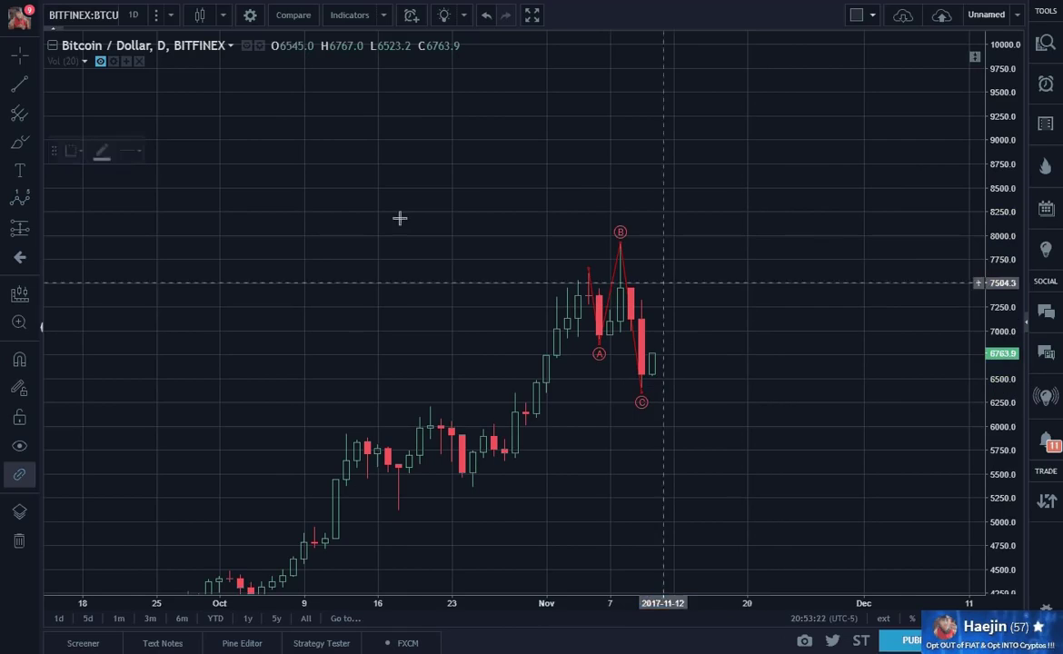
# Step: Draw a five-wave Elliott impulse on the daily chart from about 6520, with wave (1) near 7012, (2) 6782, (3) 7695 and (4) 7369
pyautogui.click(19, 198)
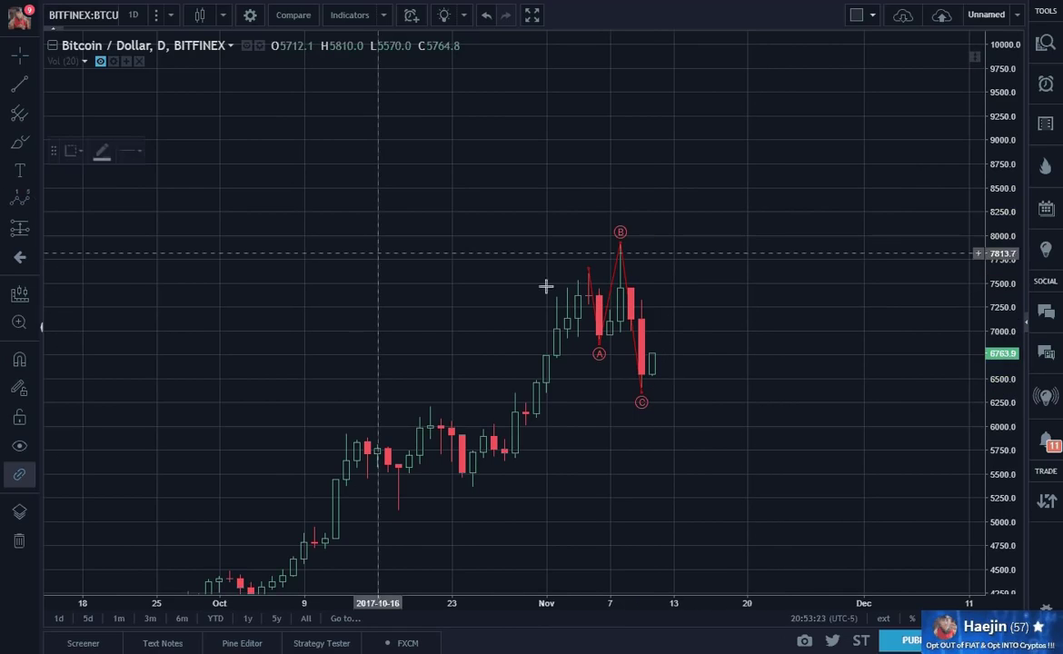
pyautogui.click(651, 375)
pyautogui.click(662, 328)
pyautogui.click(672, 350)
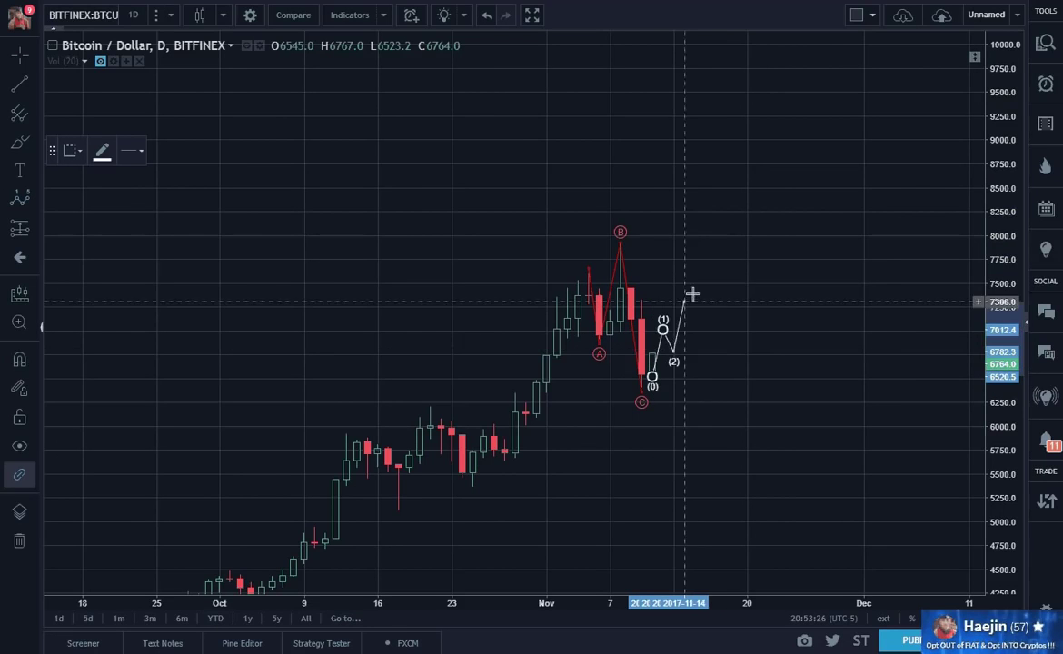
pyautogui.click(705, 265)
pyautogui.click(715, 295)
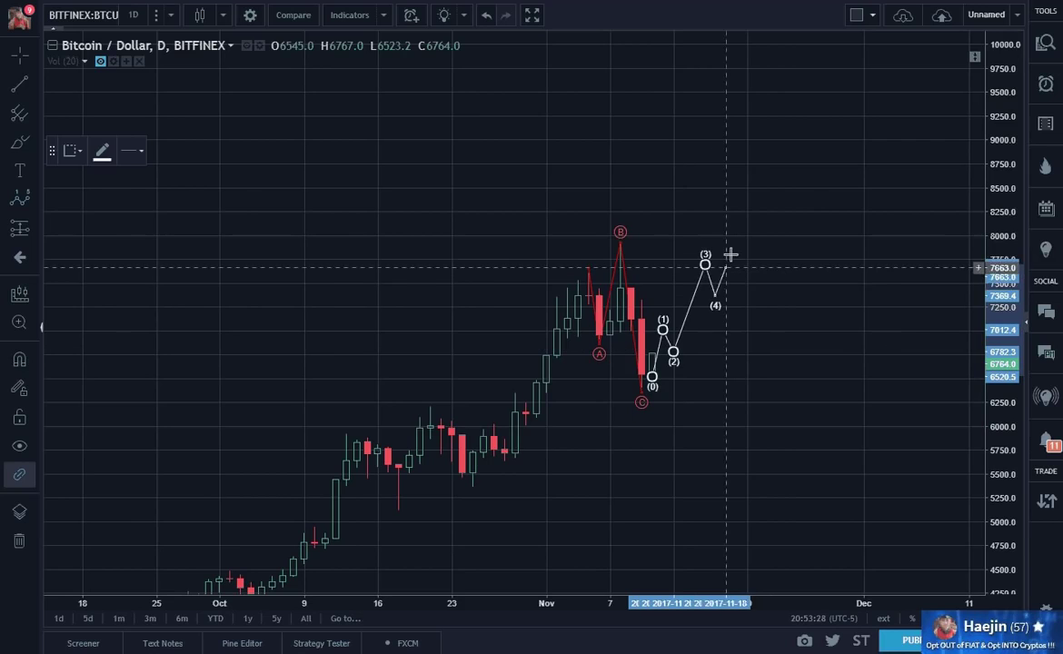
pyautogui.click(757, 200)
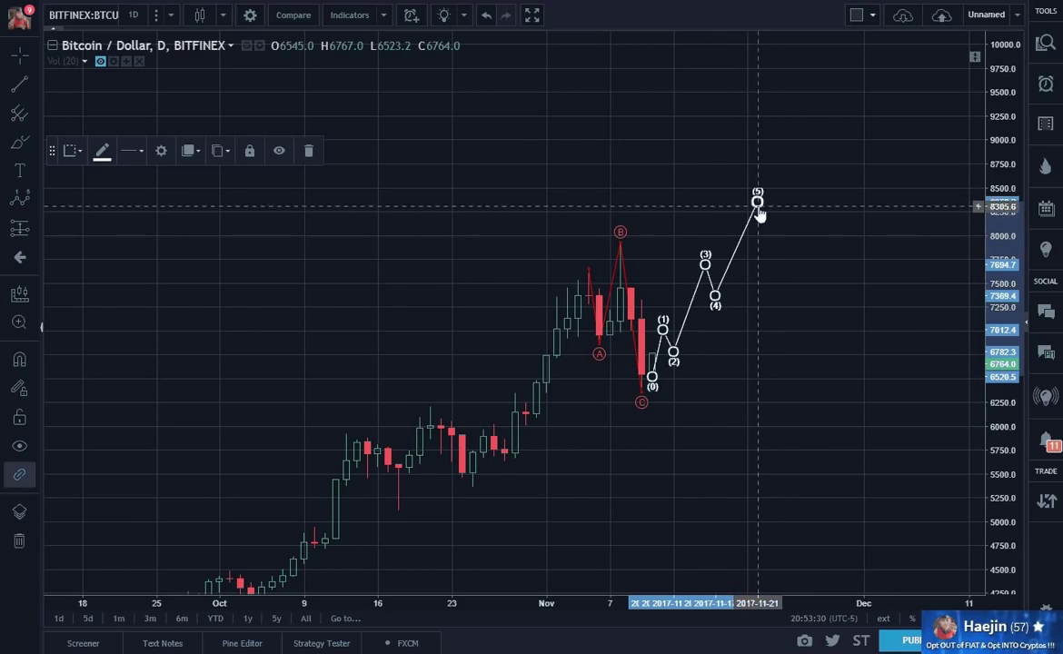
# Step: Move the wave (5) endpoint of the daily impulse projection to 2017-11-20
pyautogui.moveTo(757, 204); pyautogui.dragTo(747, 197)
pyautogui.click(747, 199)
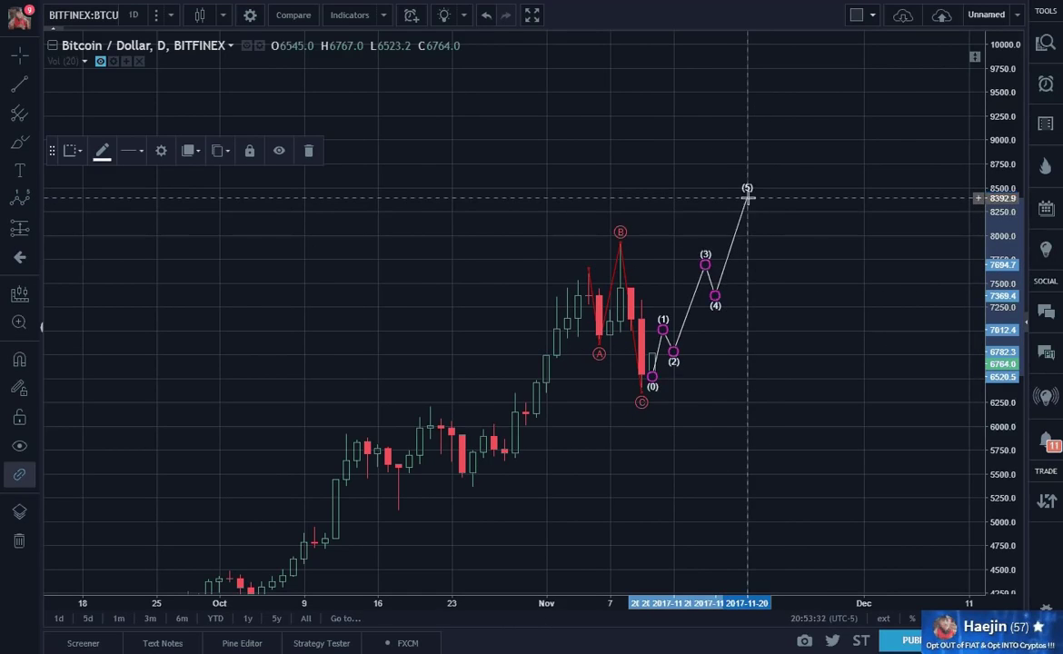
pyautogui.click(750, 204)
pyautogui.click(769, 236)
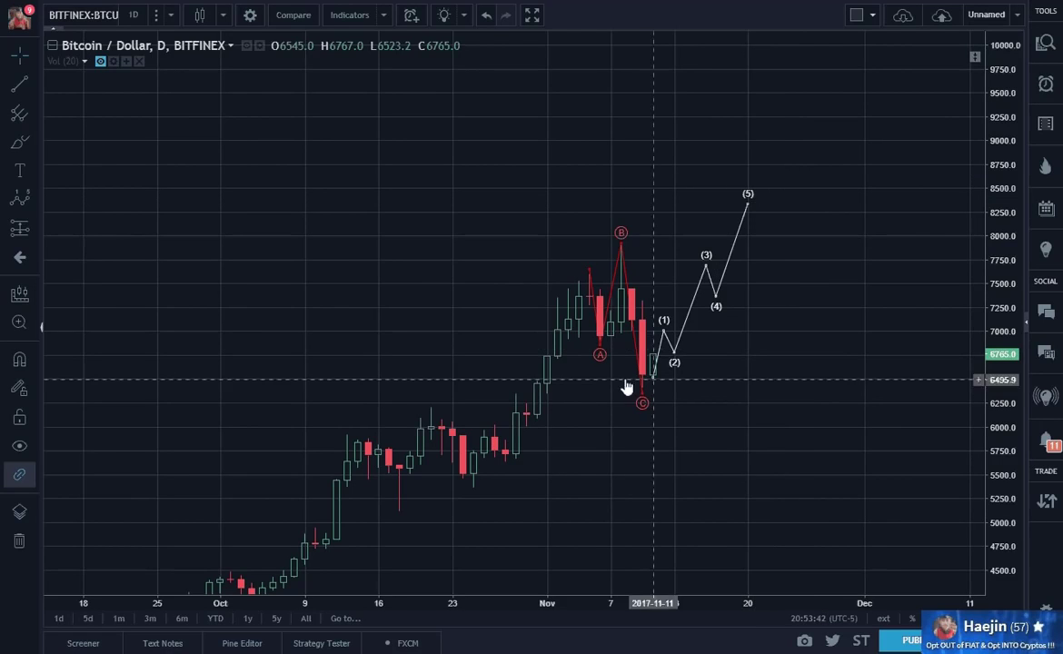
# Step: On the 15-minute BITSTAMP chart, move the teal, white and red ABC wave counts clear of the candles and delete the red neck line
pyautogui.hotkey('ctrl', 'Tab')
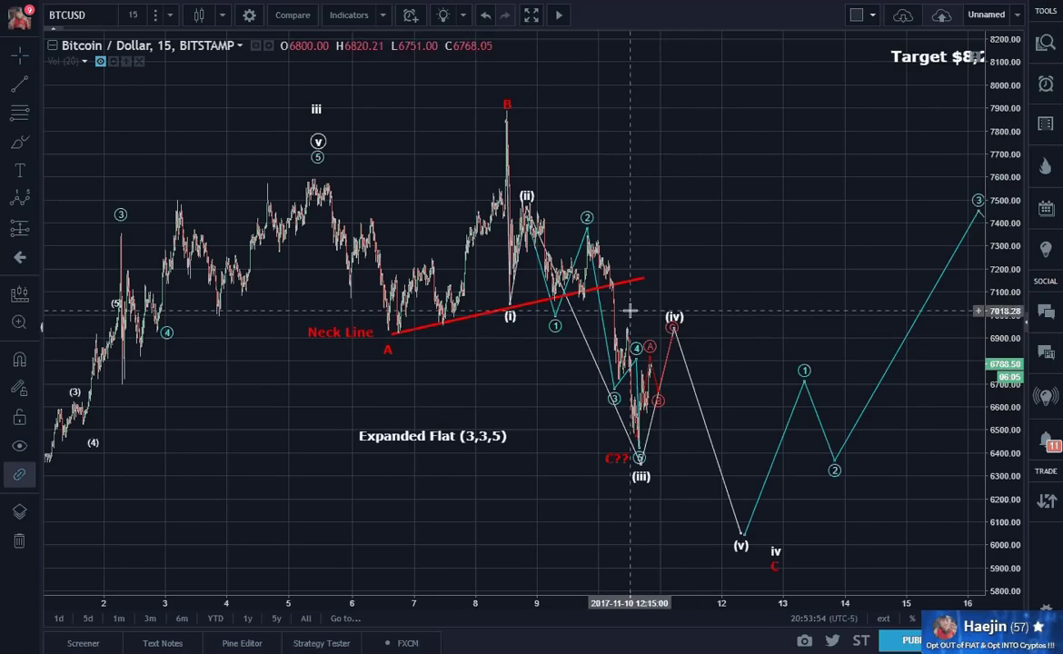
pyautogui.moveTo(606, 330)
pyautogui.mouseDown()
pyautogui.moveTo(695, 292)
pyautogui.moveTo(822, 197)
pyautogui.mouseUp()
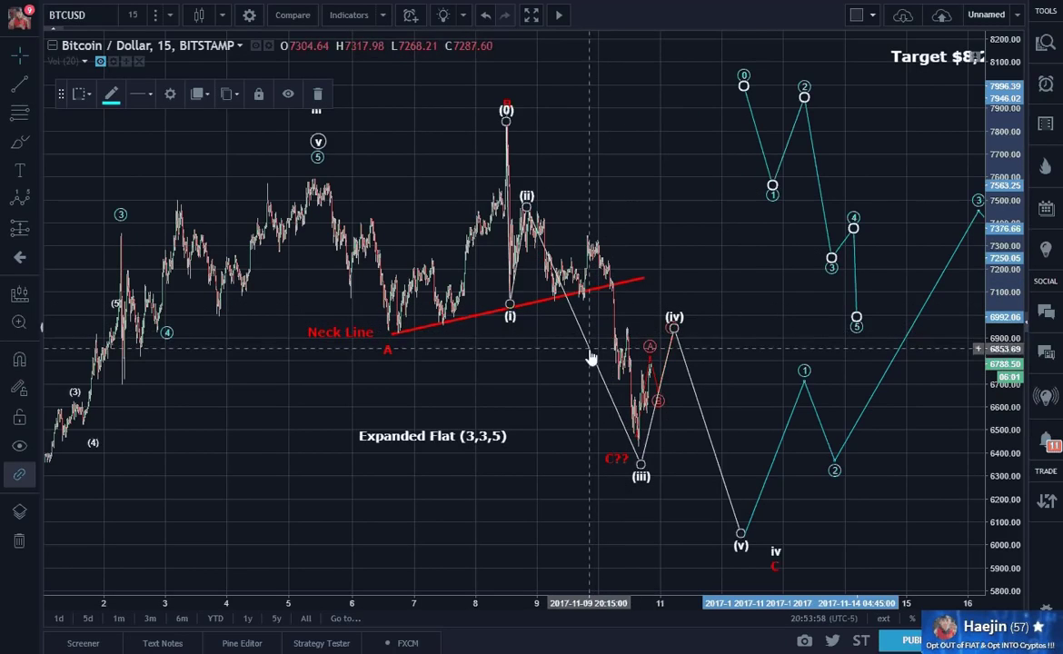
pyautogui.moveTo(592, 360); pyautogui.dragTo(799, 225)
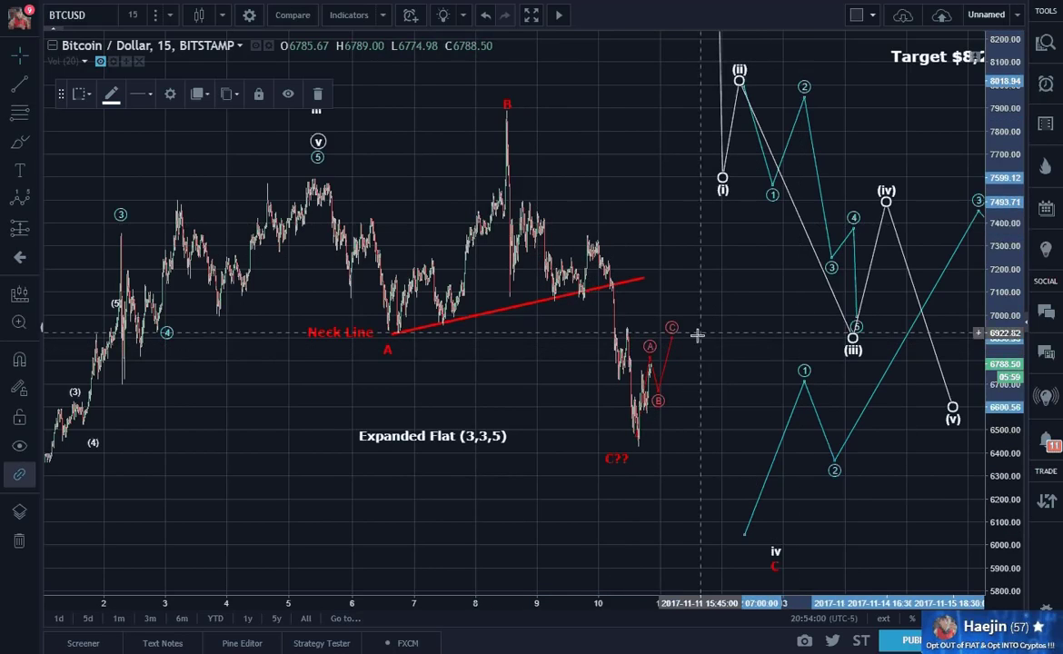
pyautogui.click(669, 362)
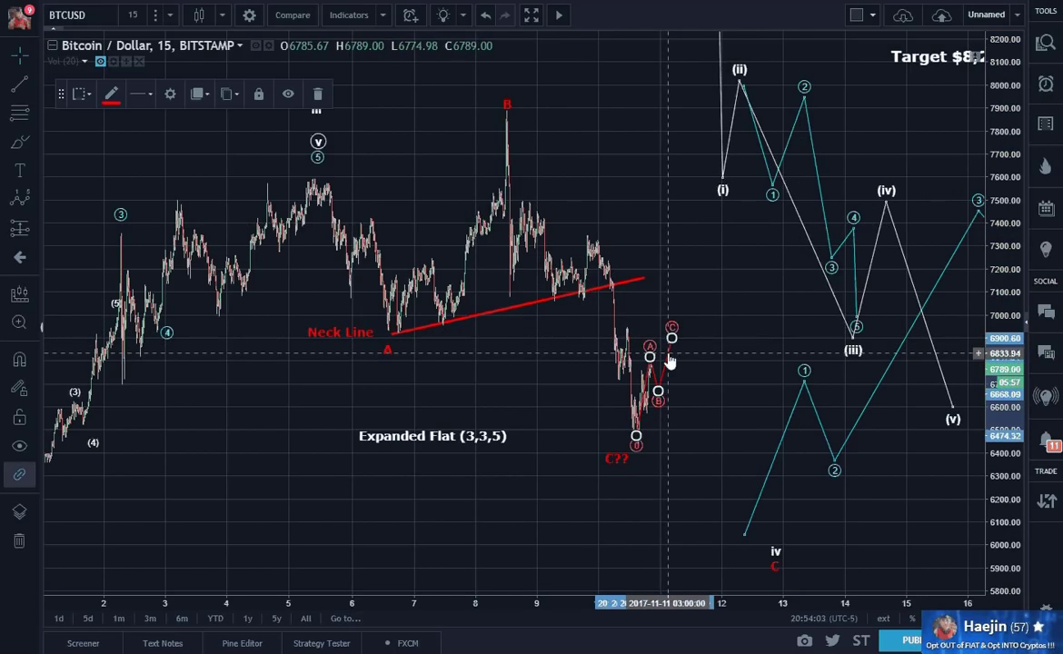
pyautogui.moveTo(669, 362); pyautogui.dragTo(815, 285)
pyautogui.click(738, 295)
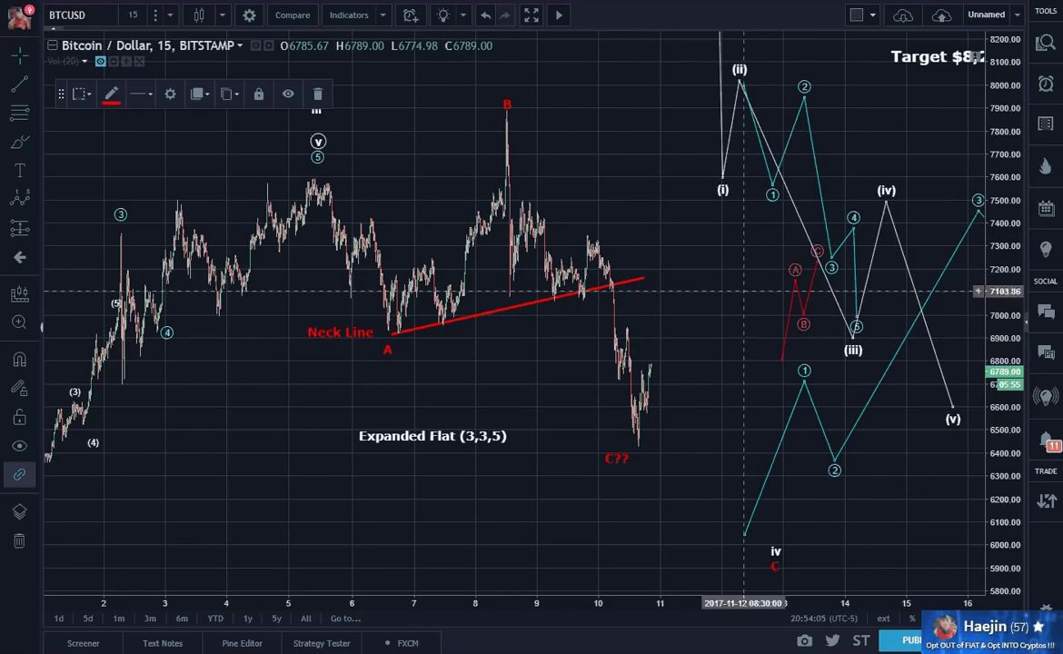
pyautogui.click(491, 317)
pyautogui.press('Delete')
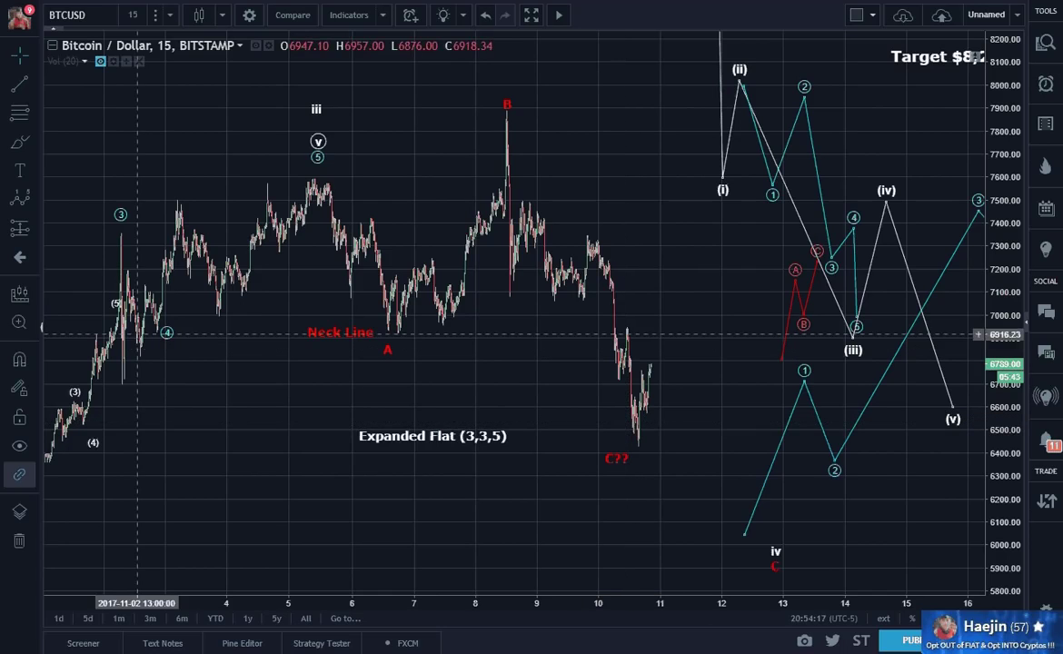
# Step: Draw a five-wave decline from the B peak: about 7871, 7045 (1), 7499 (2), 6696 (3), 6943 (4) and 6409 (5)
pyautogui.click(20, 196)
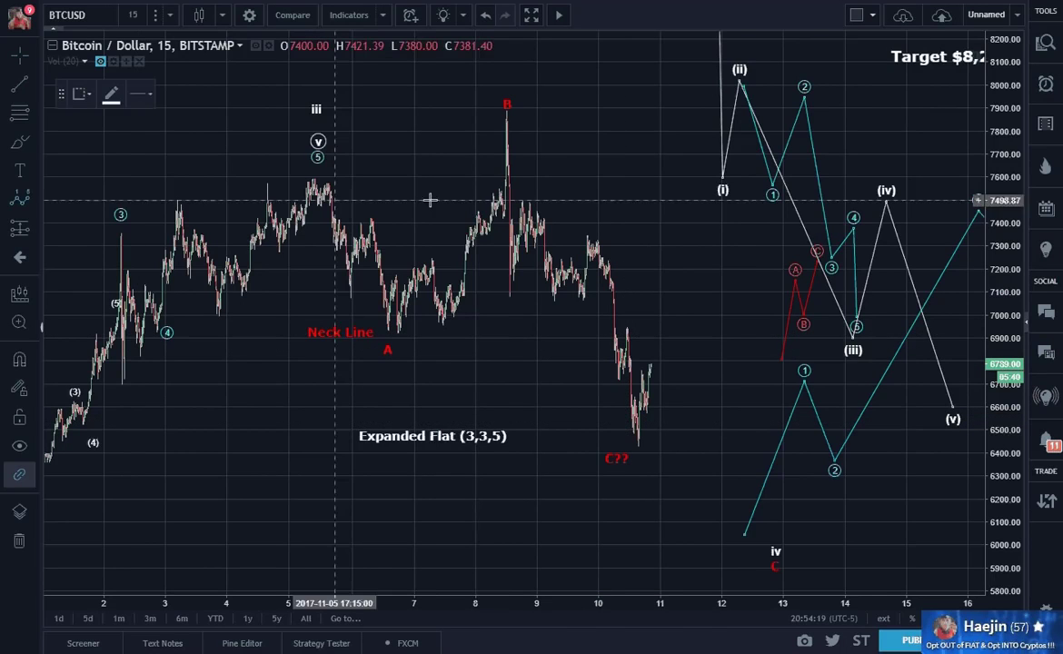
pyautogui.click(505, 112)
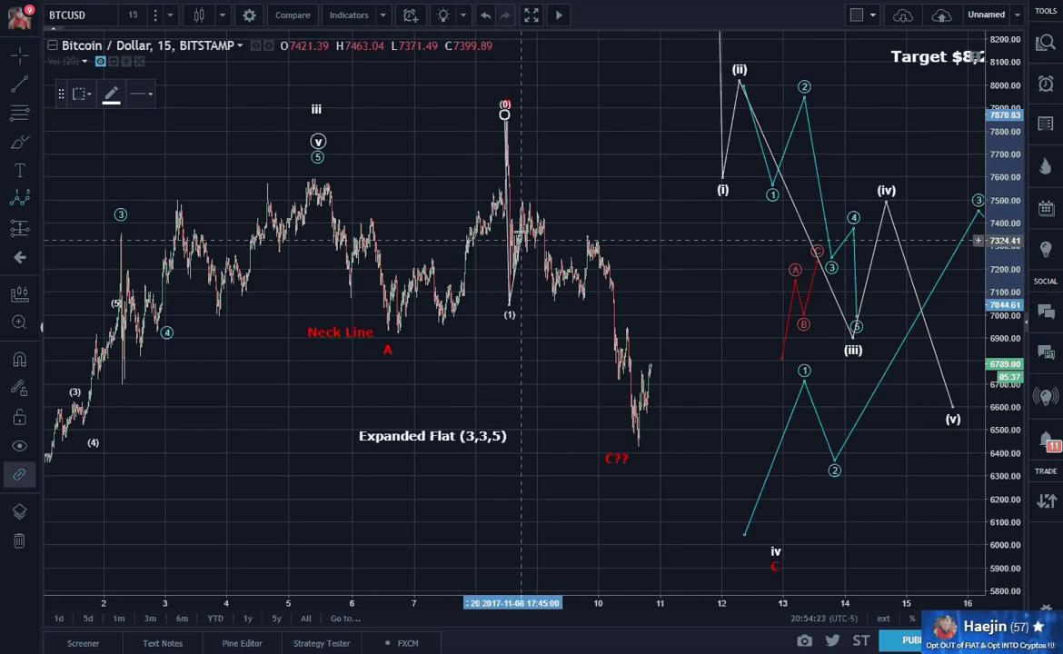
pyautogui.click(523, 200)
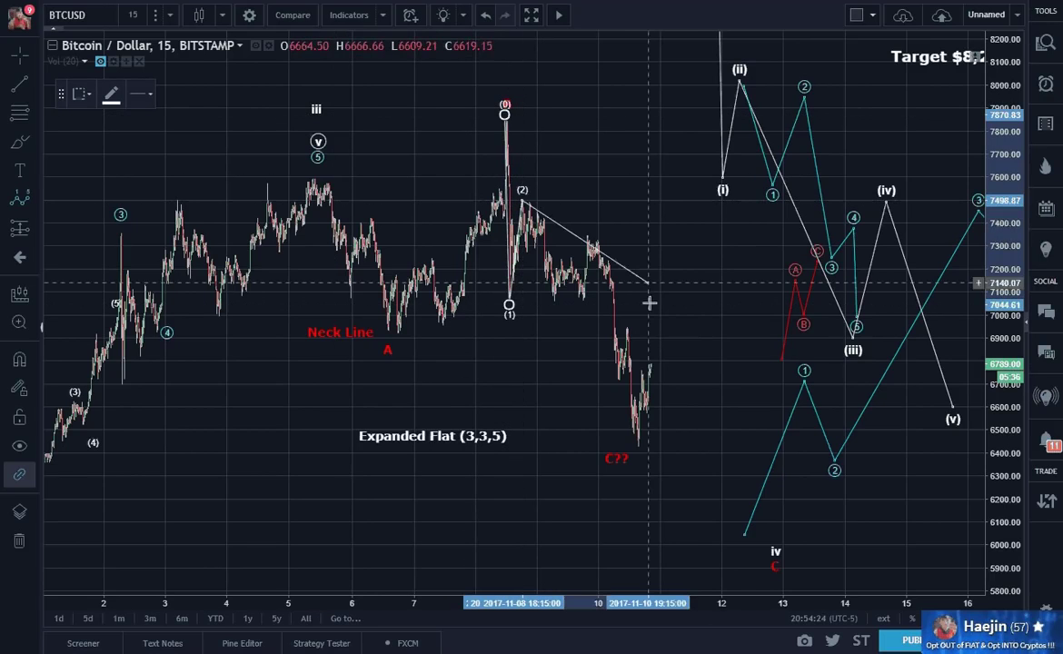
pyautogui.click(618, 386)
pyautogui.click(631, 328)
pyautogui.click(642, 450)
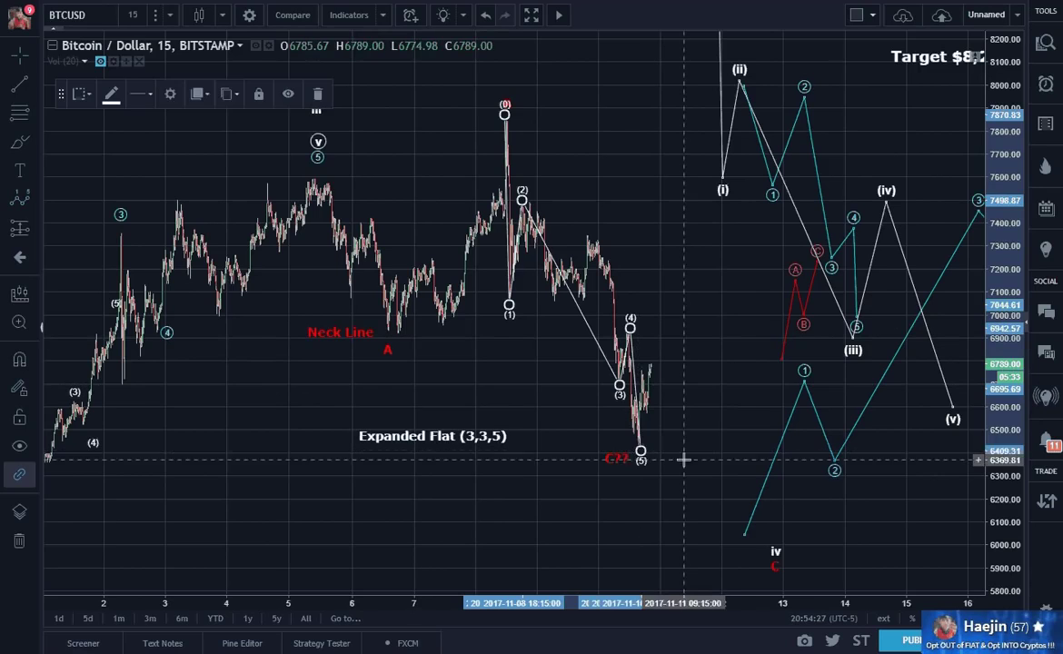
pyautogui.click(691, 464)
# Step: Move the C?? label directly below wave (5) and hide the connecting wave line of the new five-wave decline
pyautogui.moveTo(619, 461); pyautogui.dragTo(642, 484)
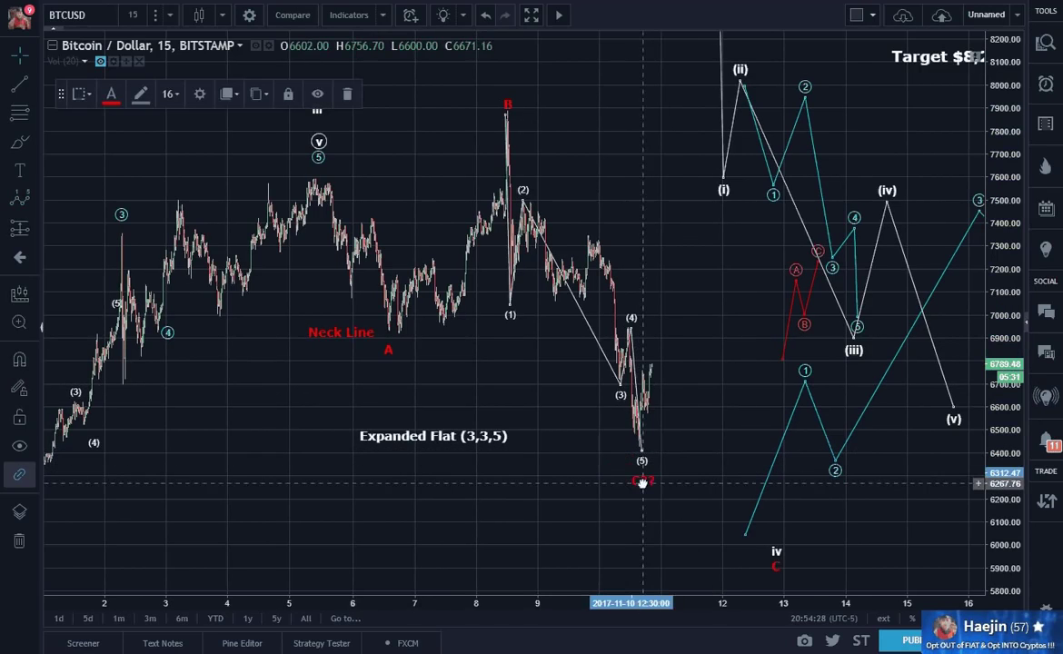
pyautogui.click(679, 456)
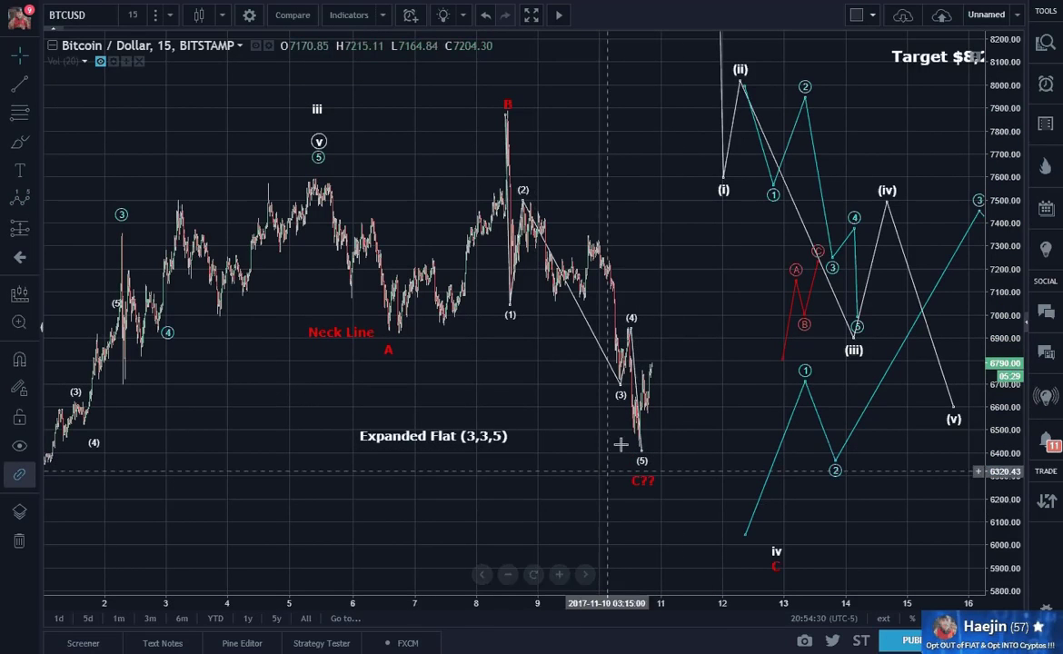
pyautogui.doubleClick(621, 388)
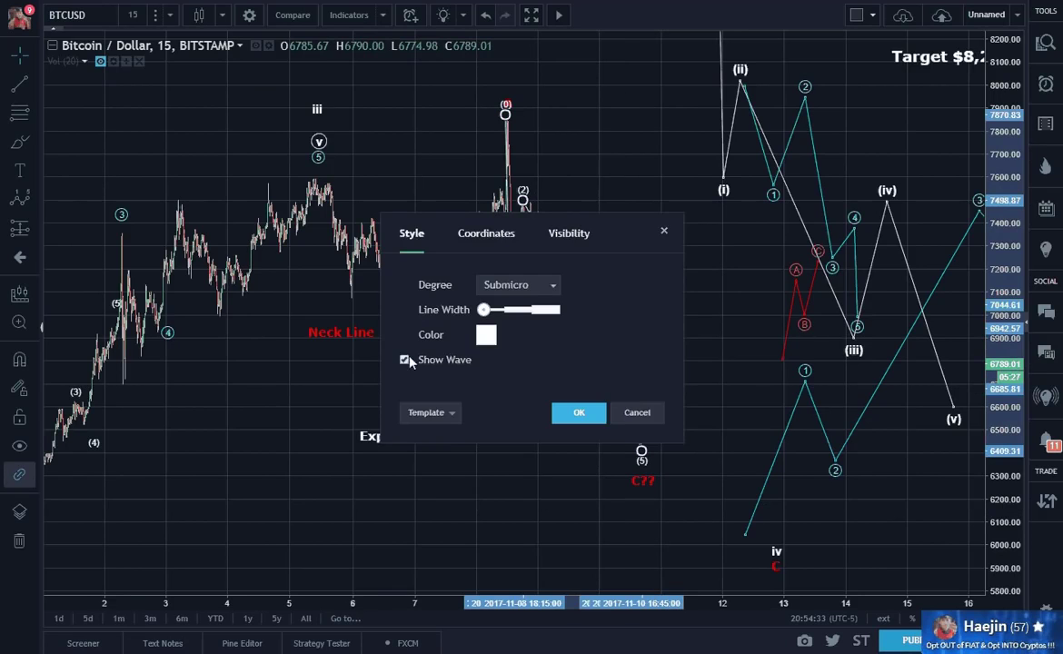
pyautogui.click(406, 361)
pyautogui.click(572, 418)
pyautogui.click(532, 484)
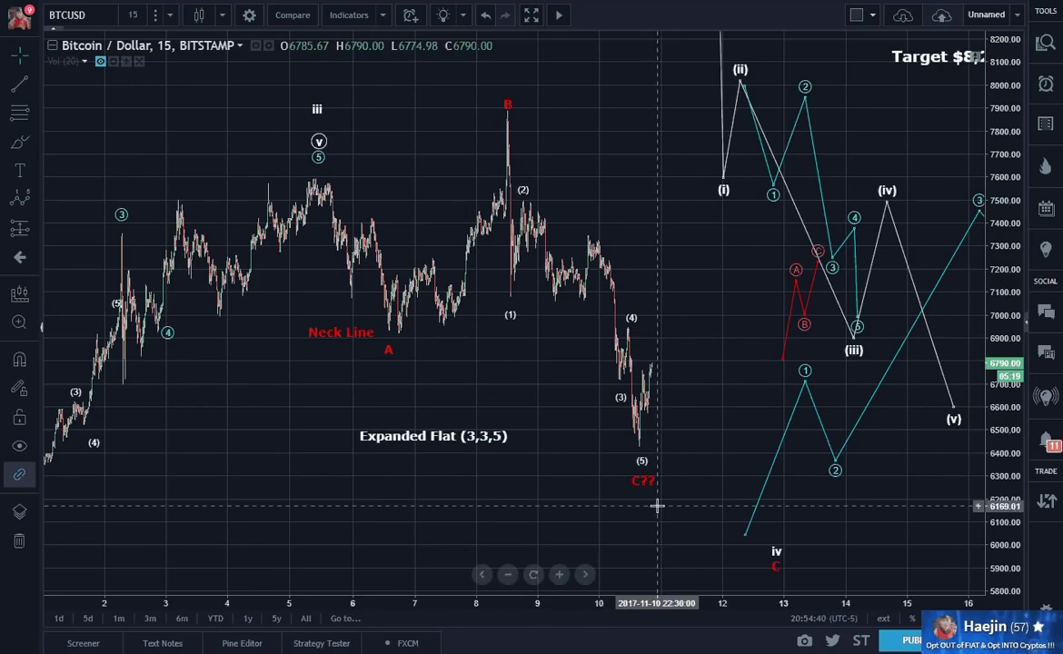
# Step: Compare the count with the daily BITFINEX chart, and delete the Neck Line text from the 15-minute chart
pyautogui.click(368, 1)
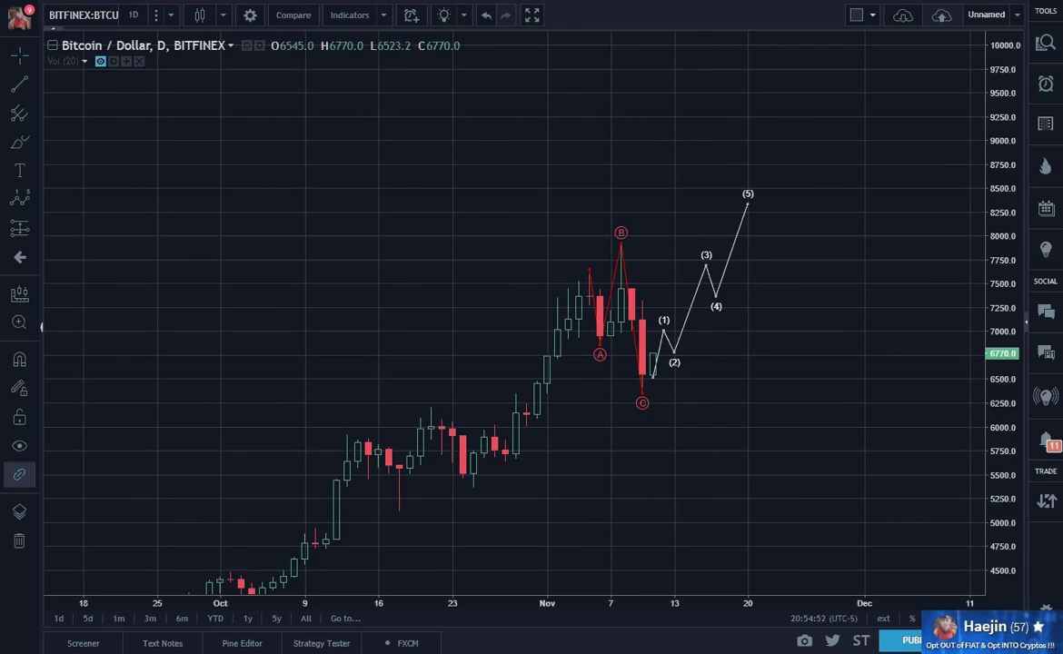
pyautogui.click(364, 1)
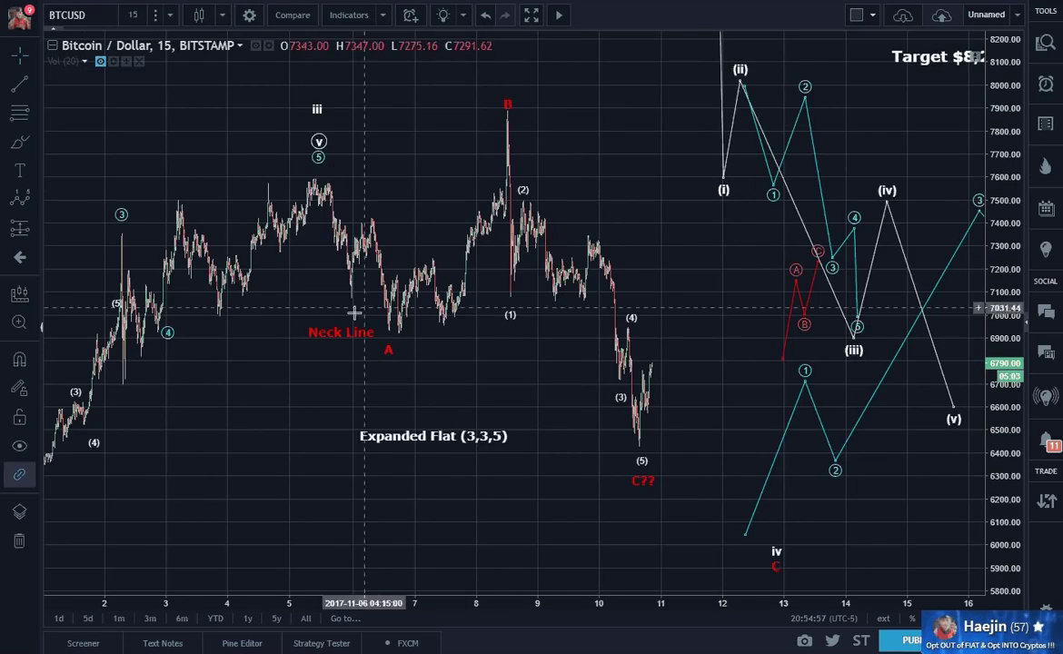
pyautogui.click(339, 336)
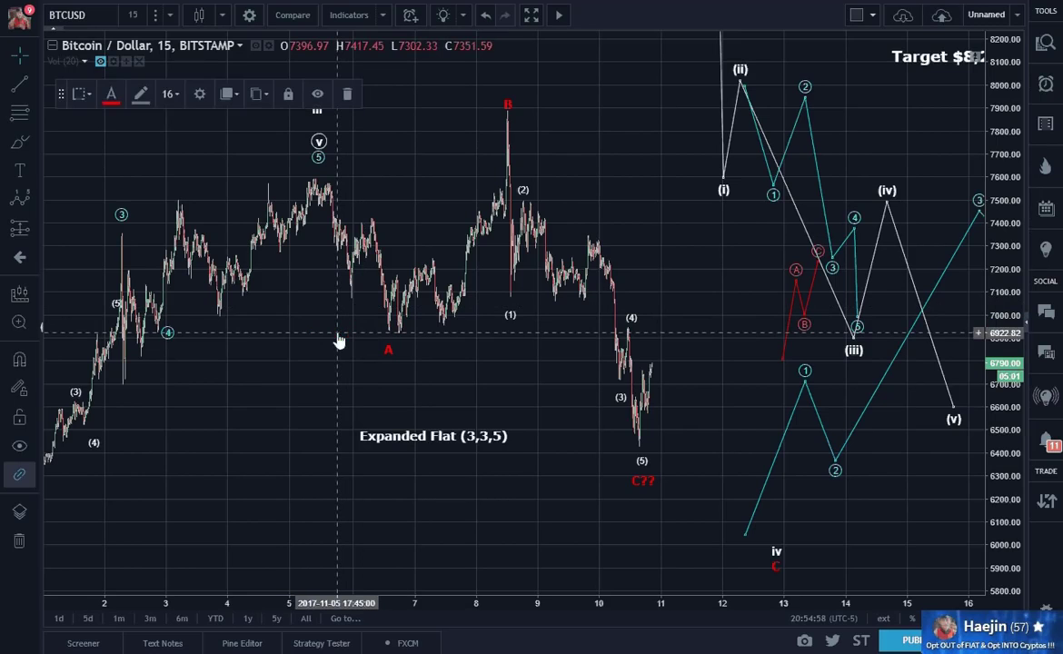
pyautogui.press('Delete')
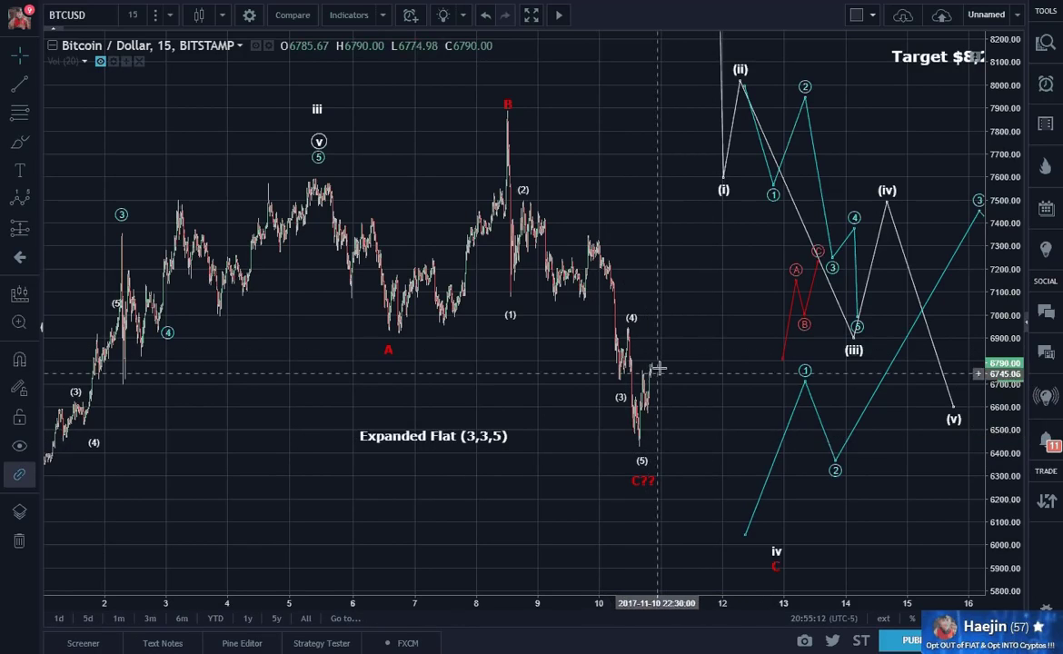
# Step: Sketch a five-wave advance from the November 10 low at about 6432 up to about 7041, and delete it
pyautogui.click(20, 198)
pyautogui.click(642, 446)
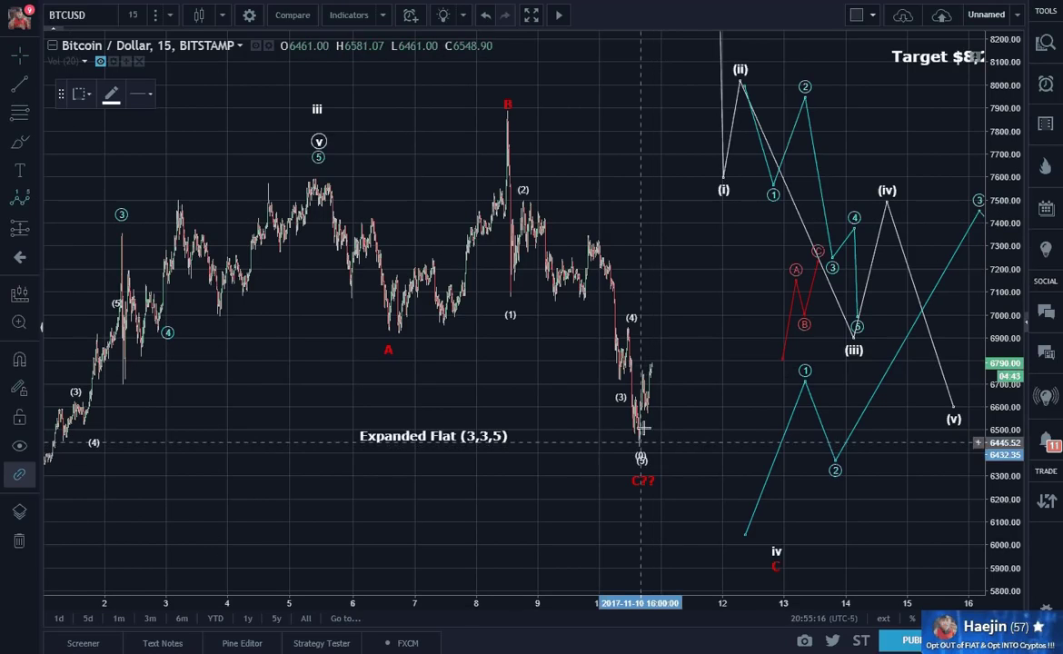
pyautogui.click(641, 373)
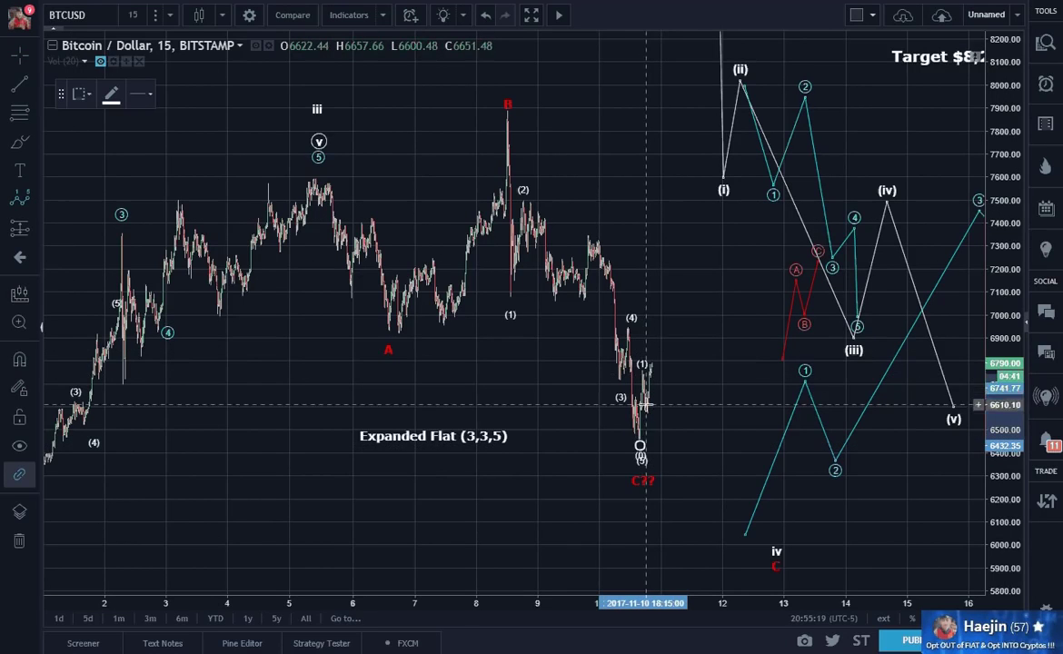
pyautogui.click(646, 405)
pyautogui.click(658, 341)
pyautogui.click(660, 354)
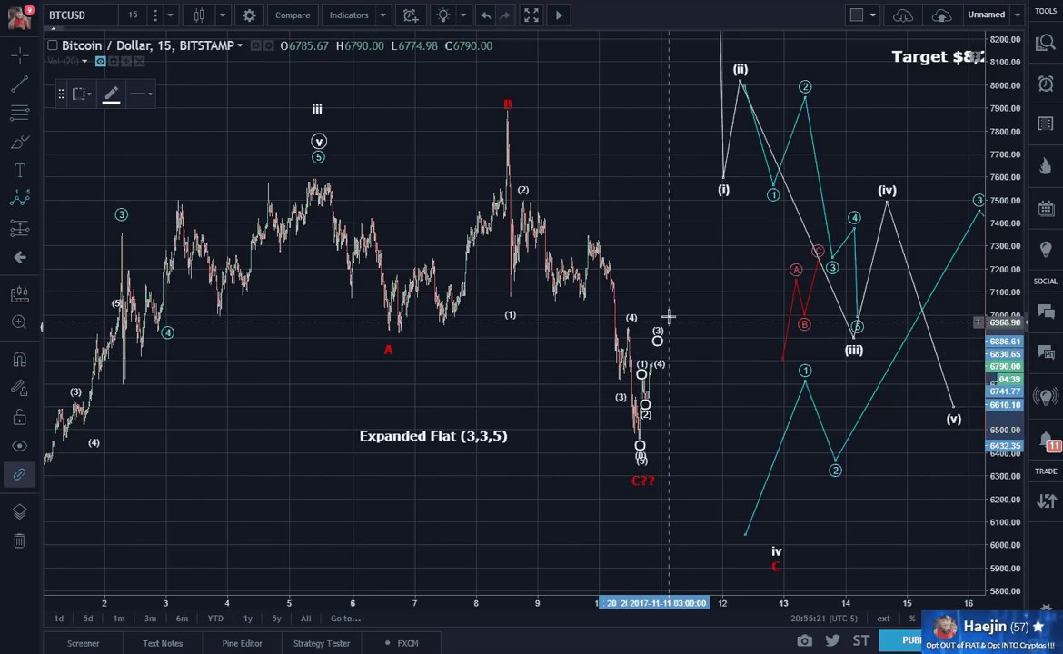
pyautogui.click(672, 306)
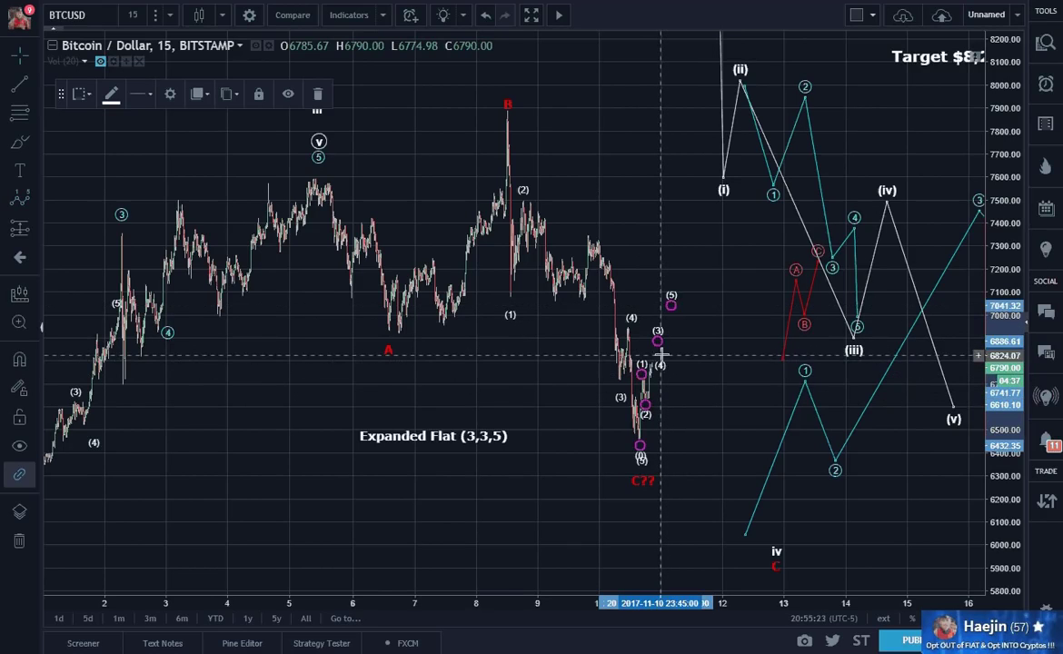
pyautogui.moveTo(662, 354); pyautogui.dragTo(664, 350)
pyautogui.click(696, 354)
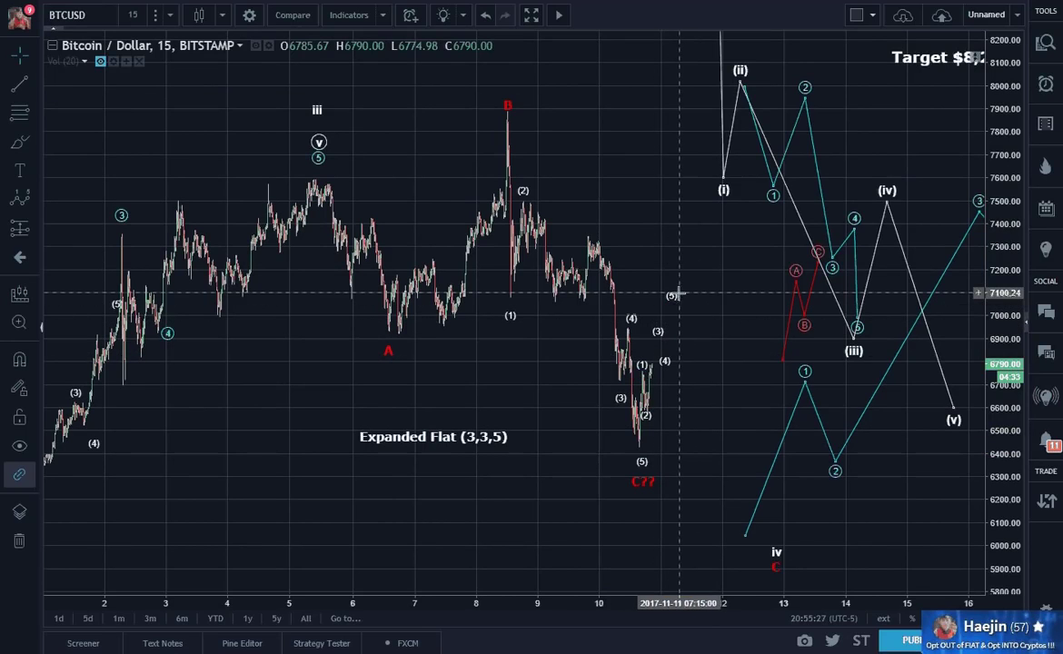
pyautogui.moveTo(675, 305); pyautogui.dragTo(673, 295)
pyautogui.press('Delete')
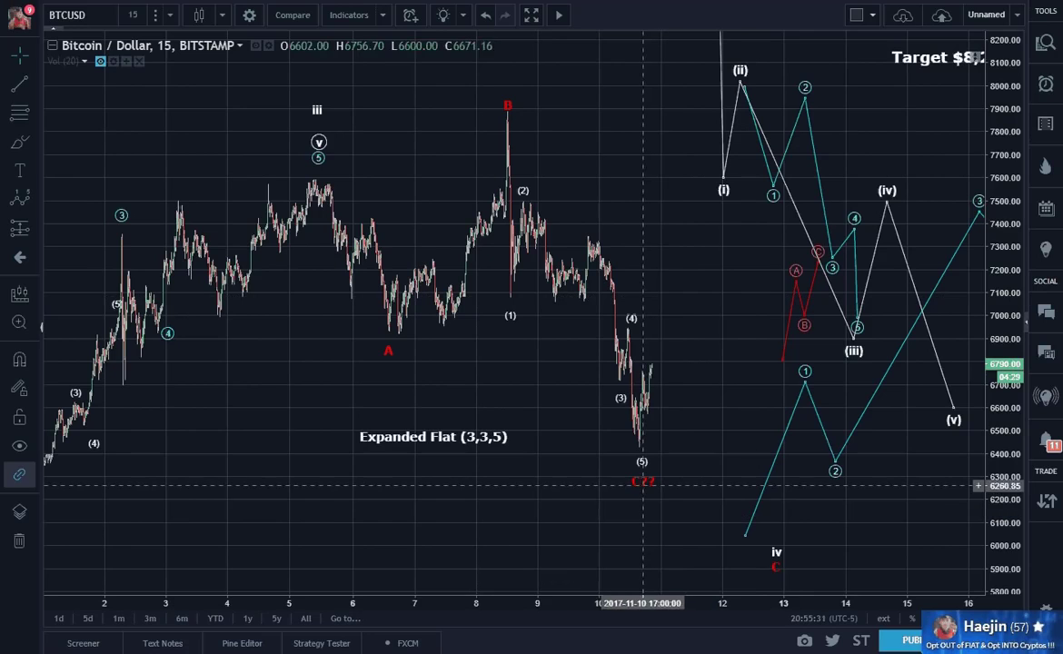
# Step: Move the C?? label to the left of the wave (5) low
pyautogui.click(625, 479)
pyautogui.moveTo(626, 479); pyautogui.dragTo(602, 466)
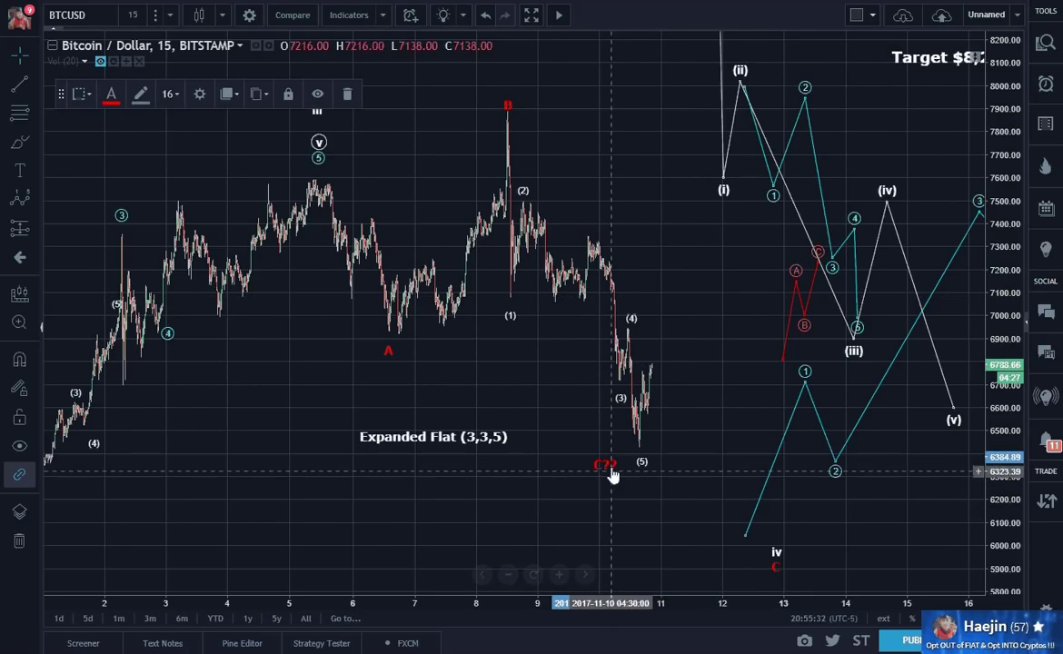
pyautogui.click(678, 515)
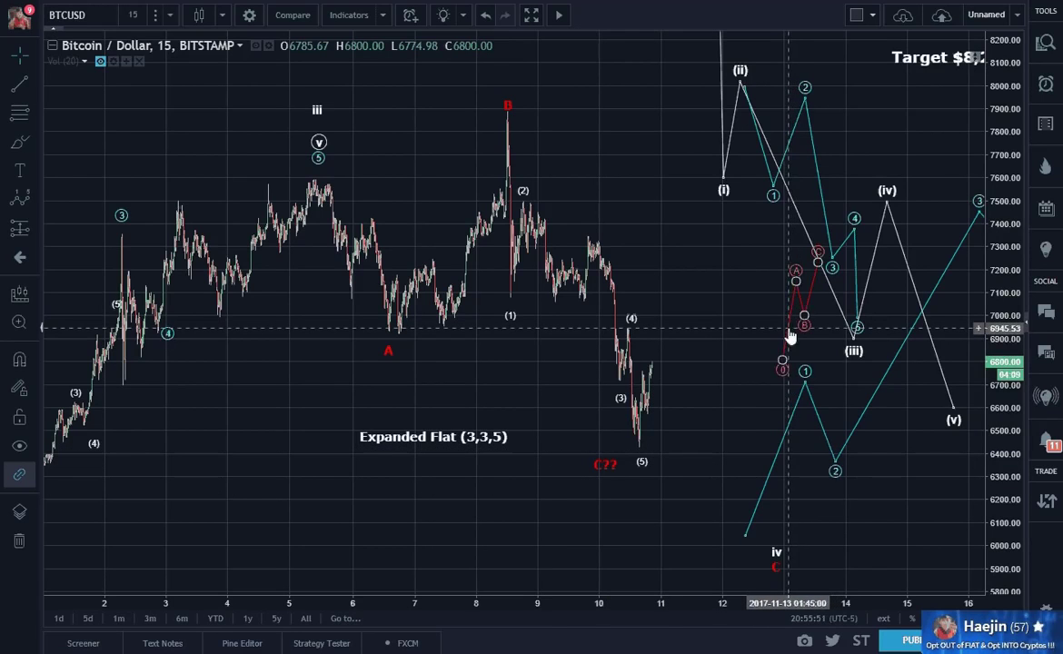
# Step: Move the red ABC, teal five-wave and white (i)–(v) counts back onto the November 8–11 price action
pyautogui.moveTo(791, 337)
pyautogui.mouseDown()
pyautogui.moveTo(647, 381)
pyautogui.moveTo(645, 403)
pyautogui.mouseUp()
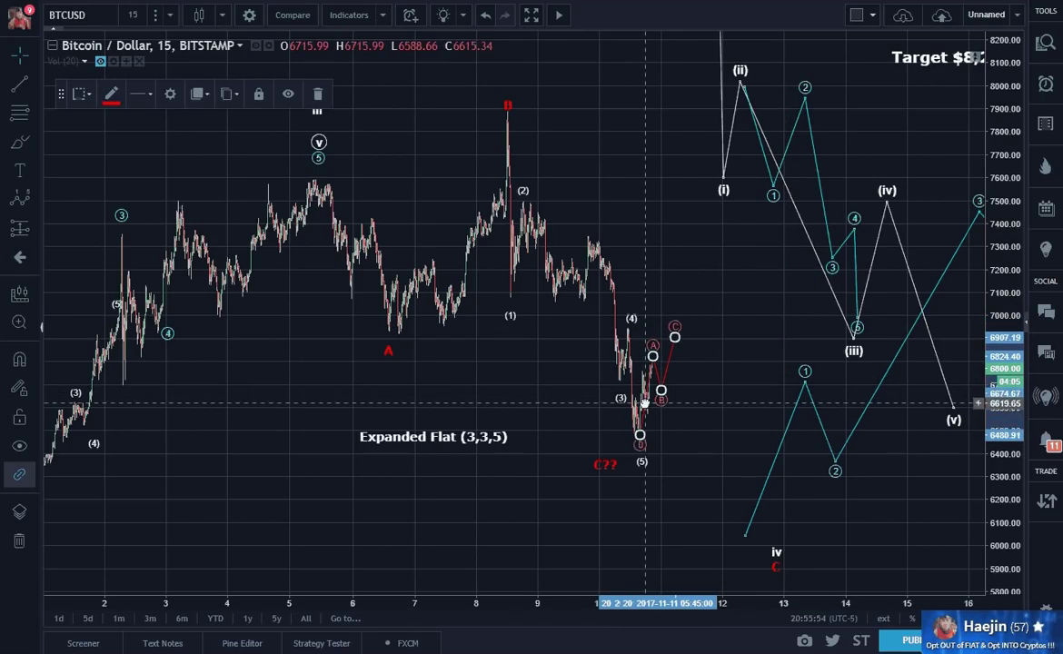
pyautogui.click(726, 389)
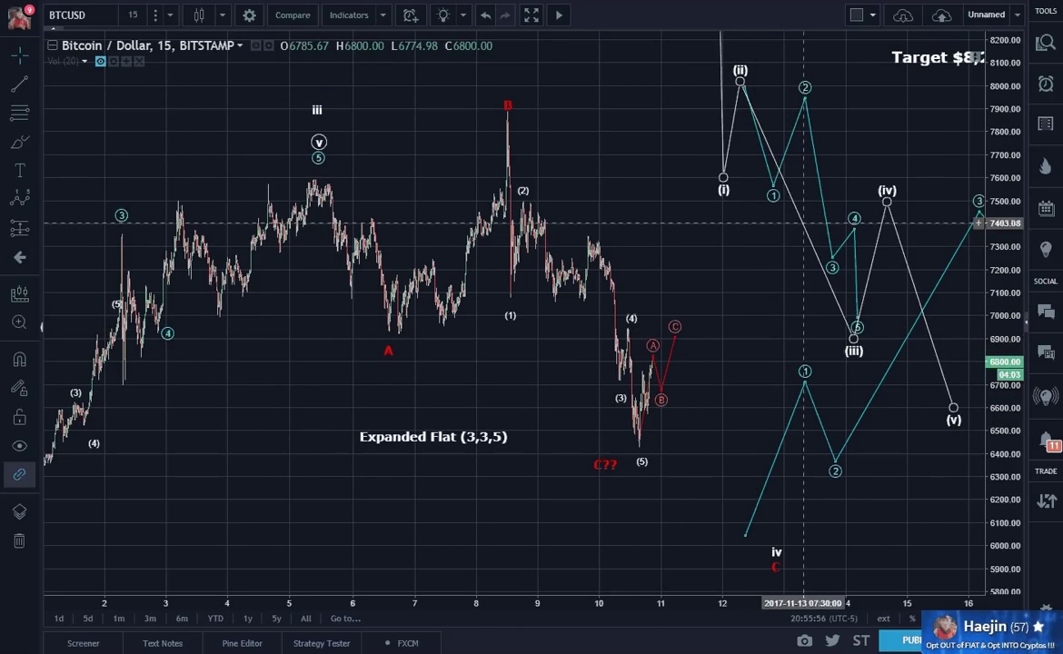
pyautogui.moveTo(825, 218)
pyautogui.mouseDown()
pyautogui.moveTo(641, 328)
pyautogui.moveTo(609, 334)
pyautogui.mouseUp()
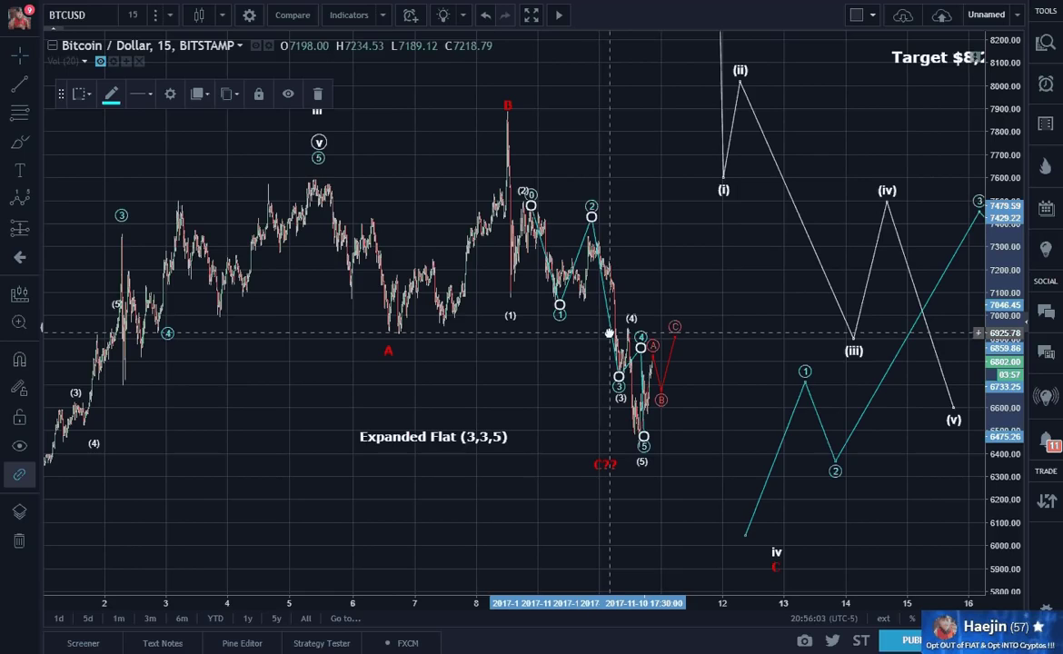
pyautogui.moveTo(608, 334); pyautogui.dragTo(609, 334)
pyautogui.click(698, 319)
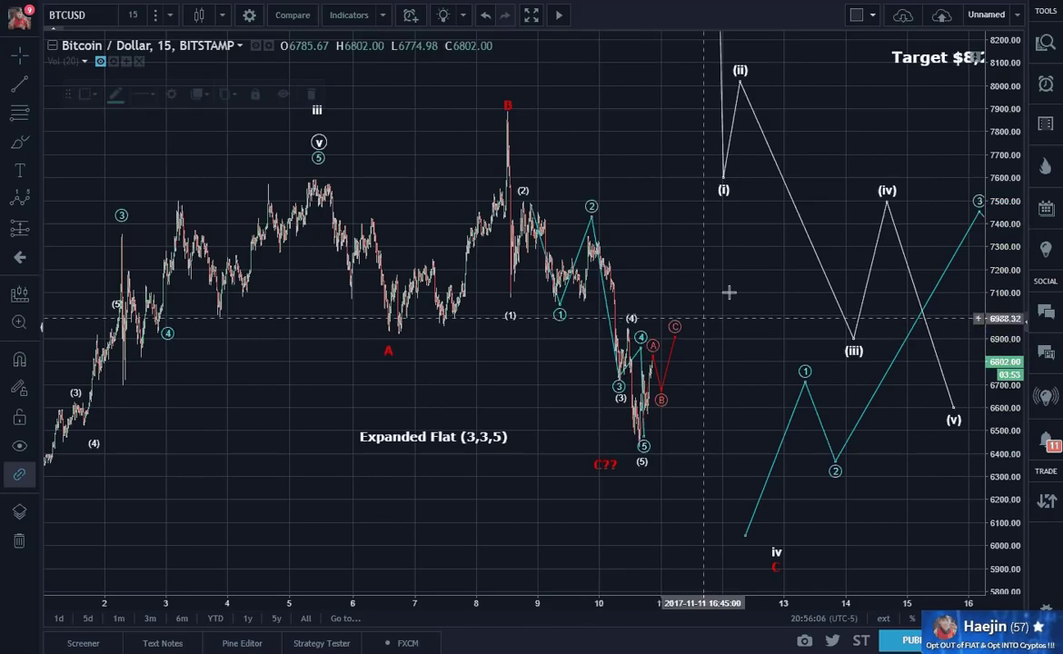
pyautogui.moveTo(793, 209); pyautogui.dragTo(585, 331)
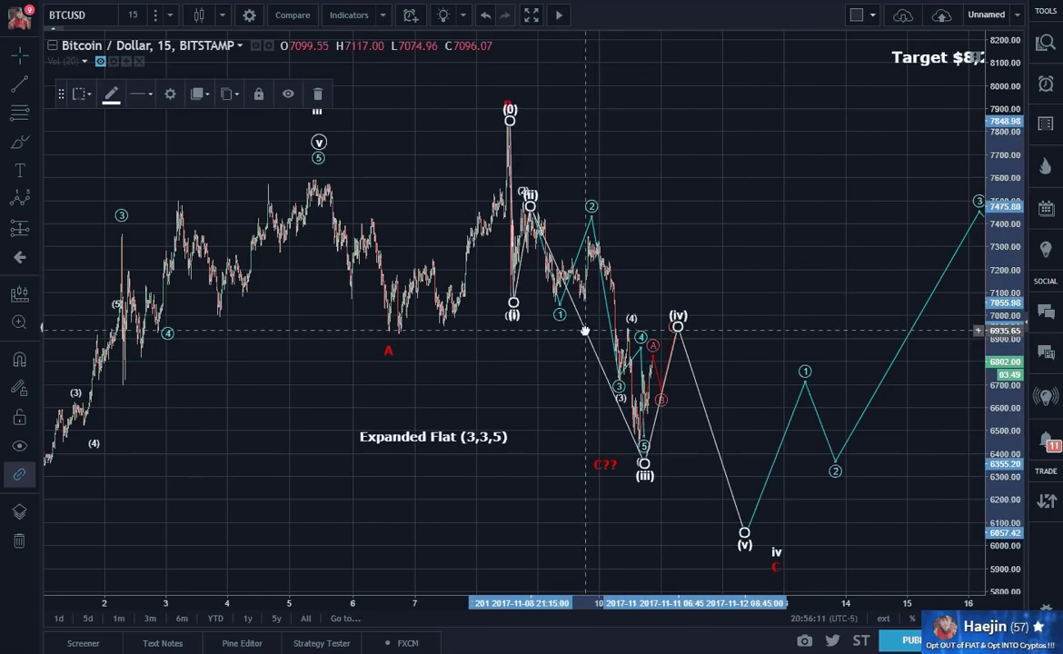